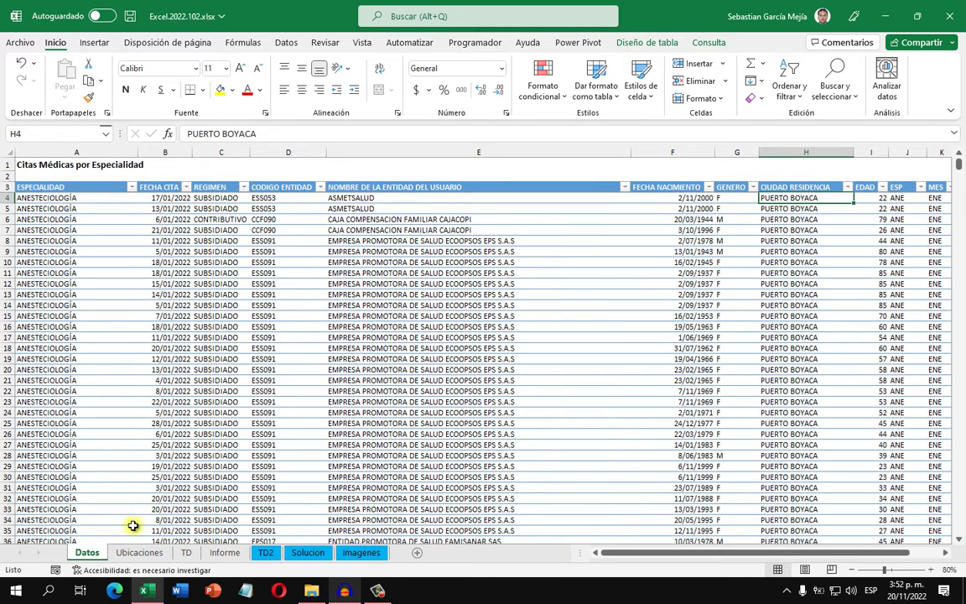
Review the RESIDENCIA column of the Capitales table on the Ubicaciones sheet, returning to the Datos sheet.
click(134, 551)
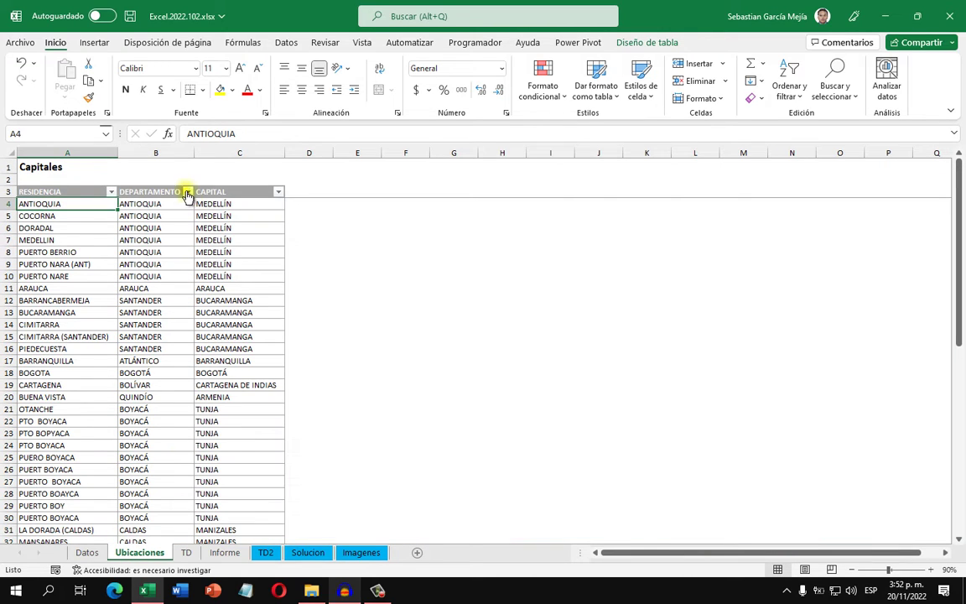
click(68, 187)
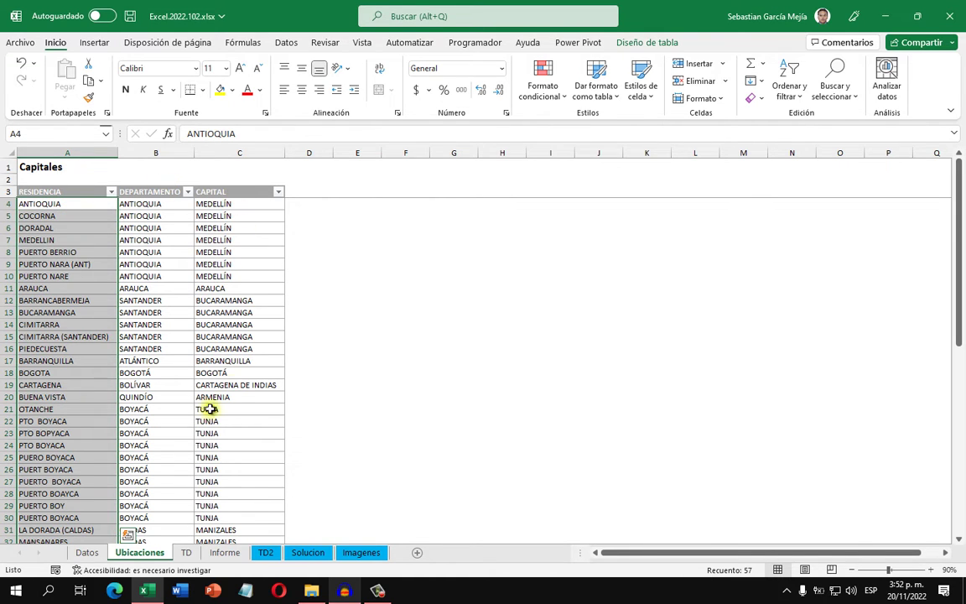
click(89, 552)
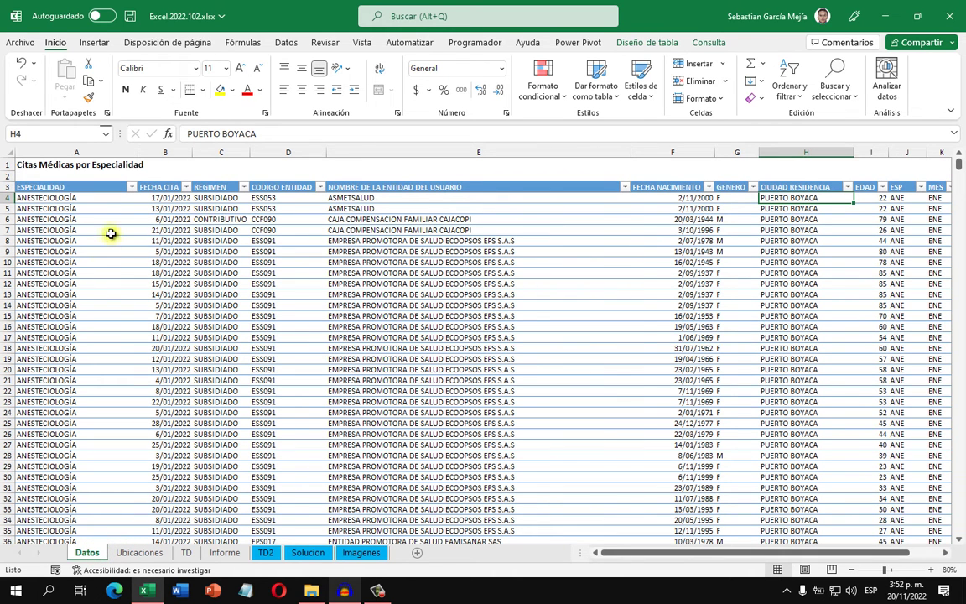
Look over the medical appointments table on the Datos sheet and open its query for editing in Power Query.
drag(612, 552, 578, 536)
click(228, 283)
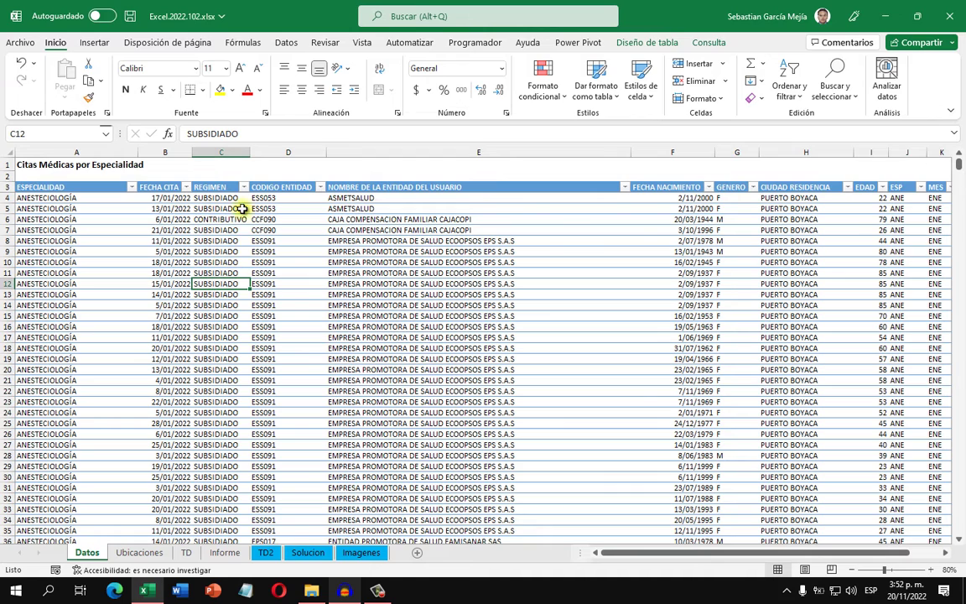
click(401, 285)
click(352, 228)
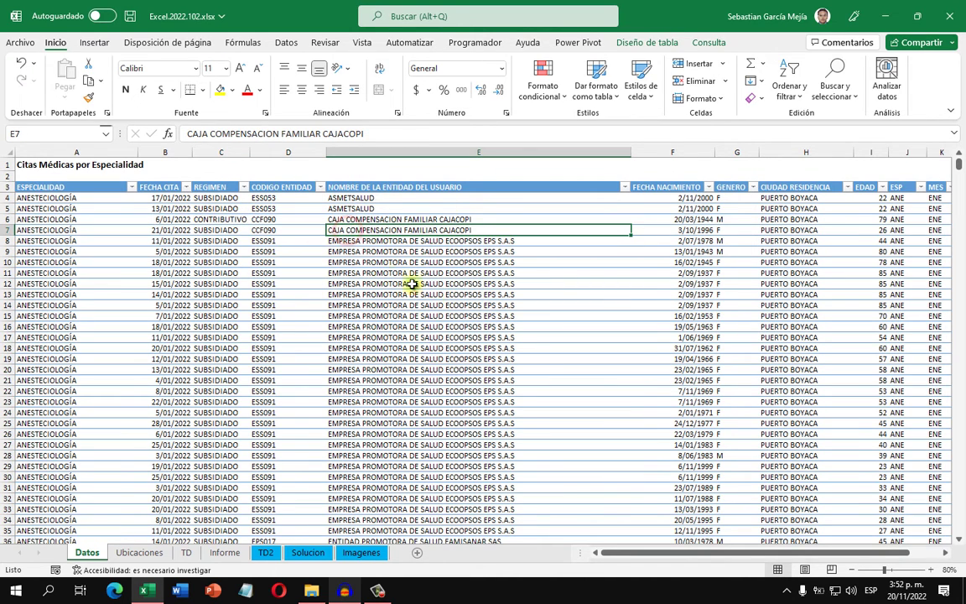
click(710, 44)
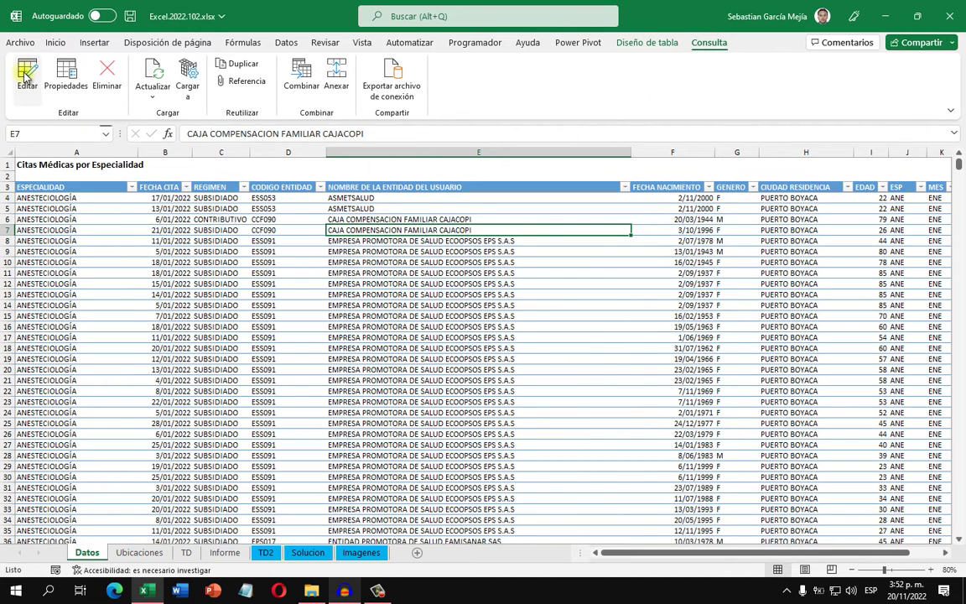
click(25, 73)
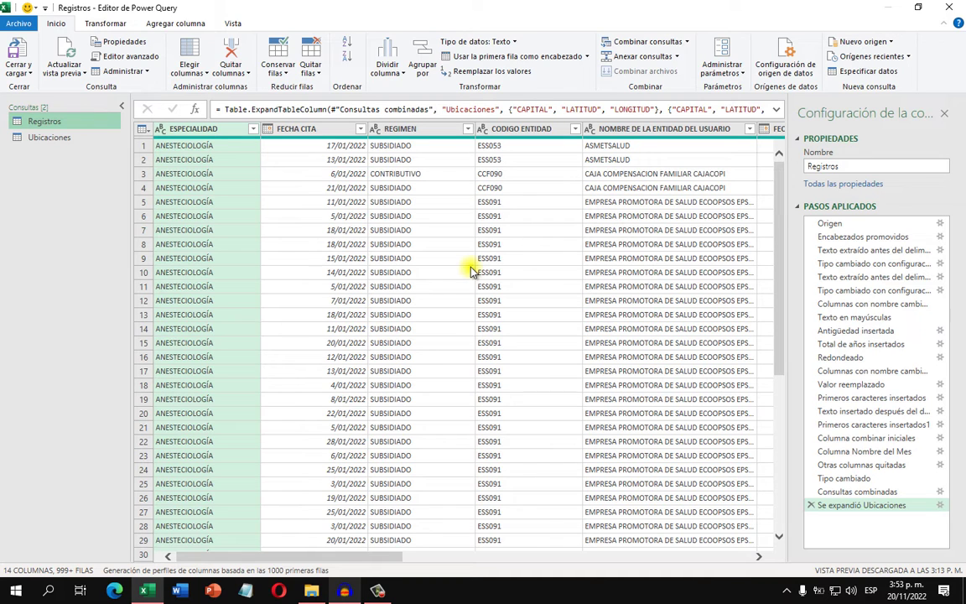
Examine the Origen and Tipo cambiado steps of the Ubicaciones query.
click(64, 139)
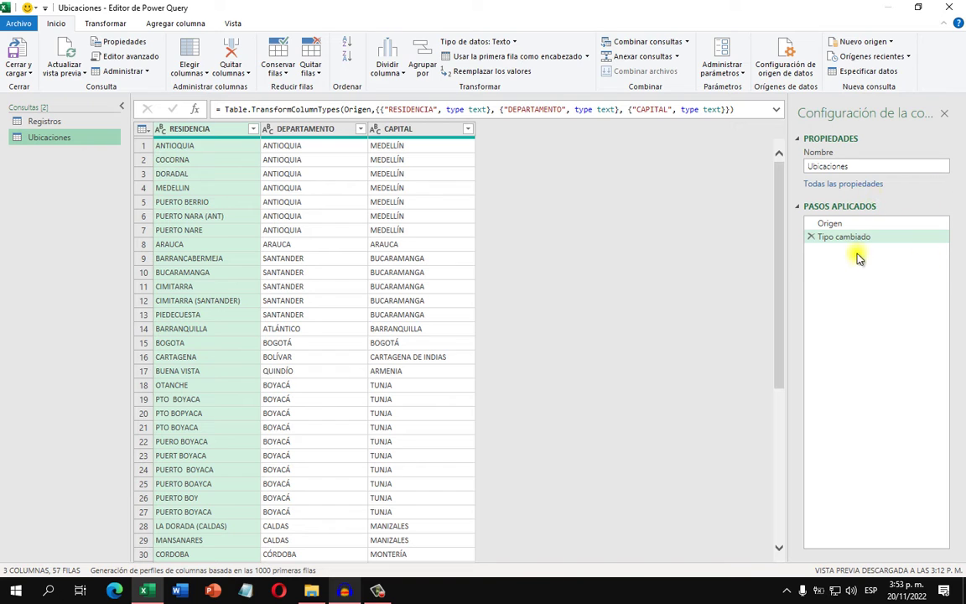
click(864, 224)
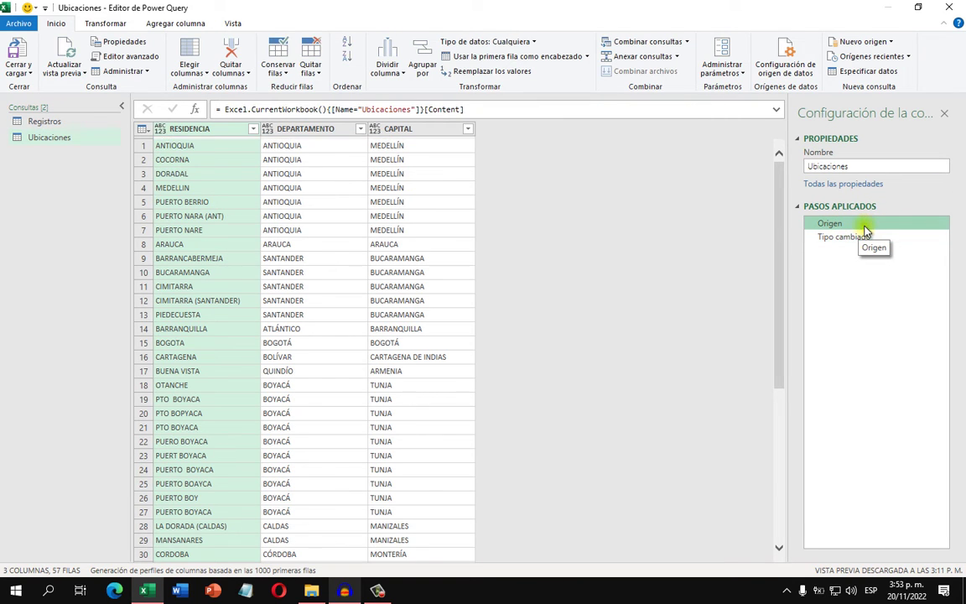
click(864, 239)
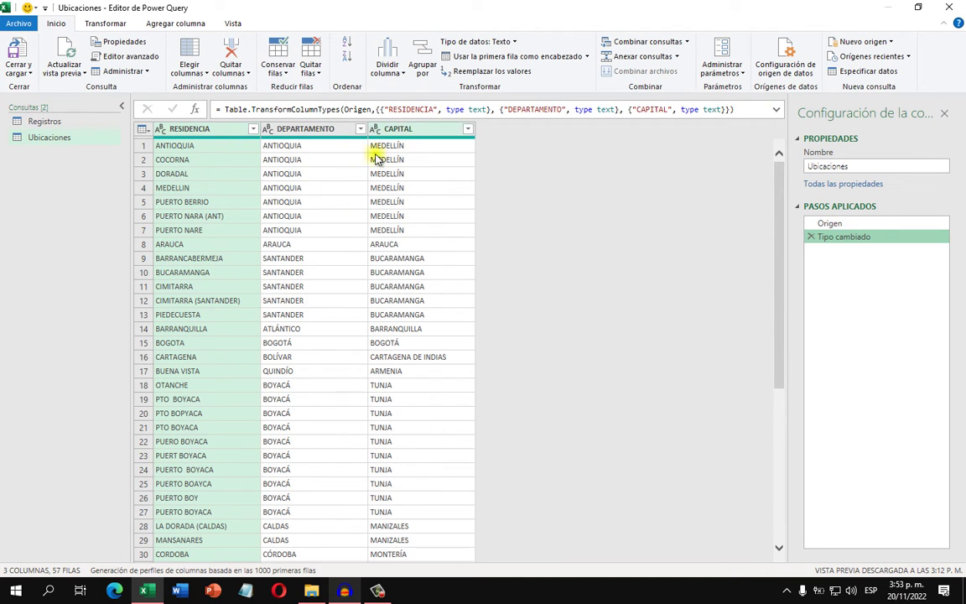
Inspect the CSV source settings and file encoding of the Registros query's Origen step, leaving them without changes.
click(78, 126)
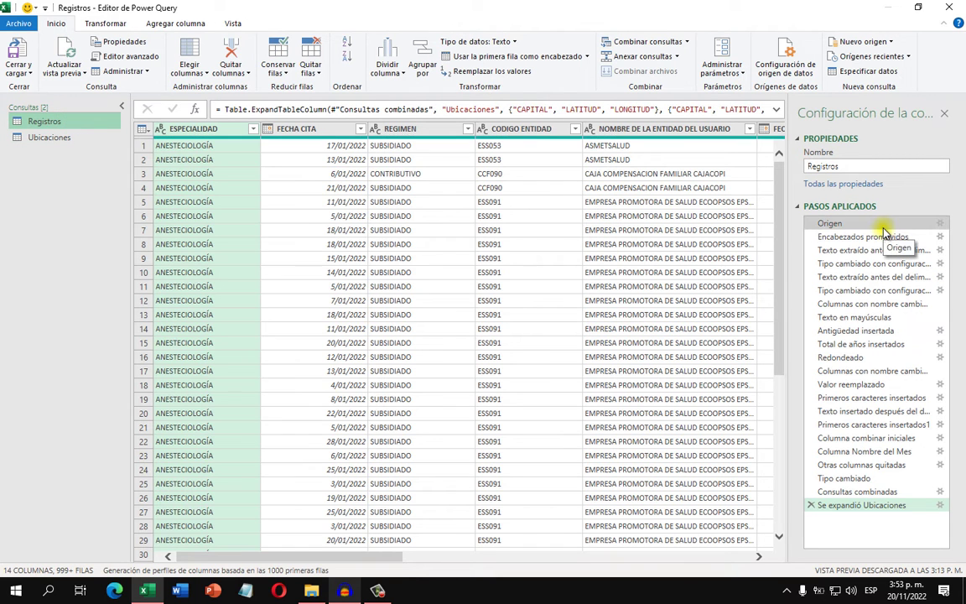
drag(794, 295, 753, 299)
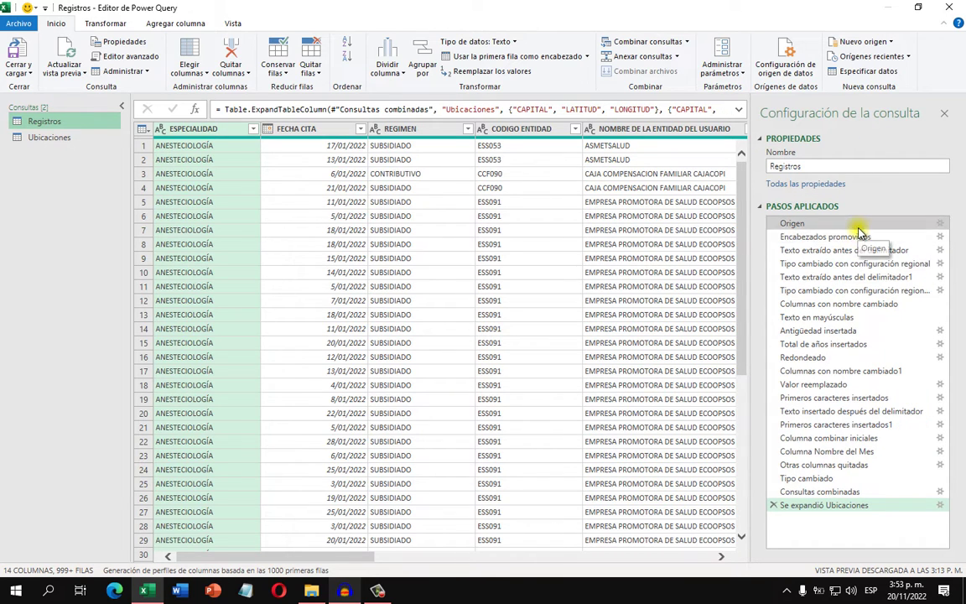
click(857, 223)
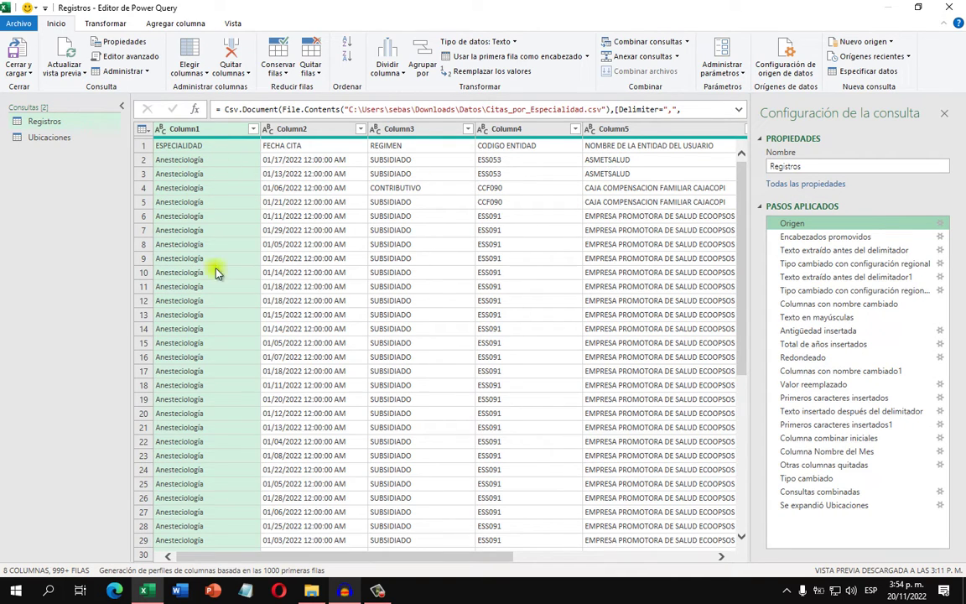
click(939, 225)
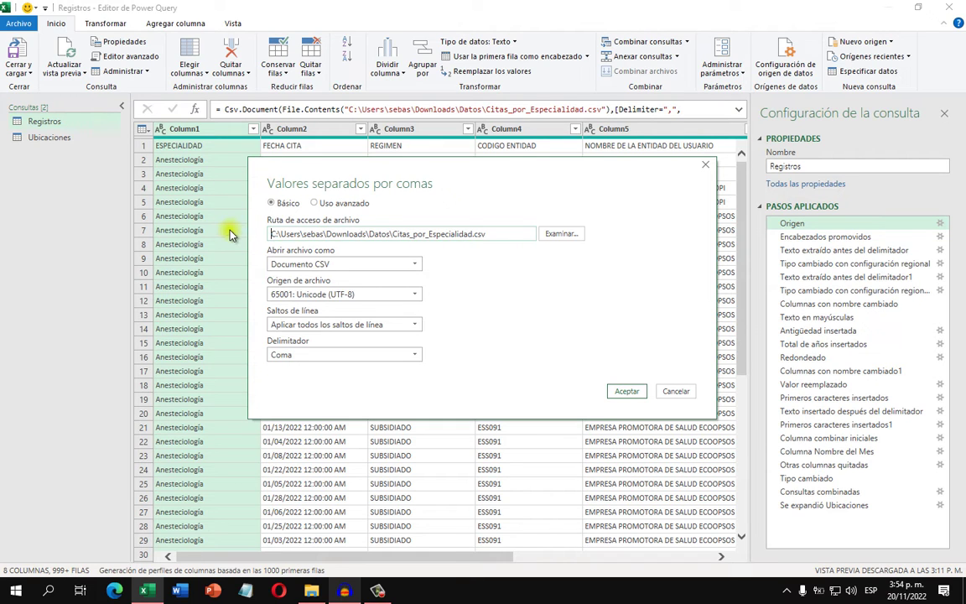
click(413, 296)
scroll(500, 526, down, 1)
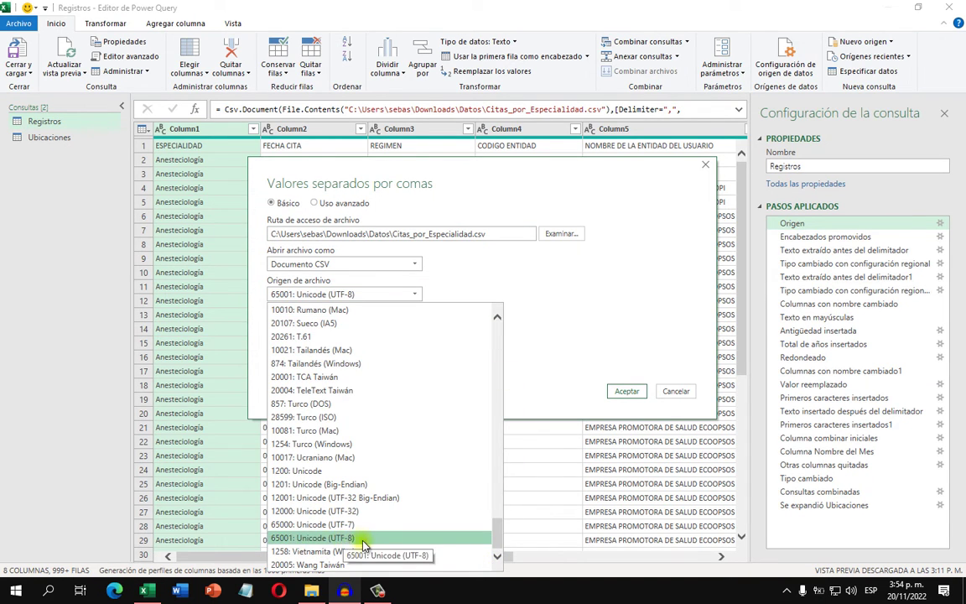
click(588, 300)
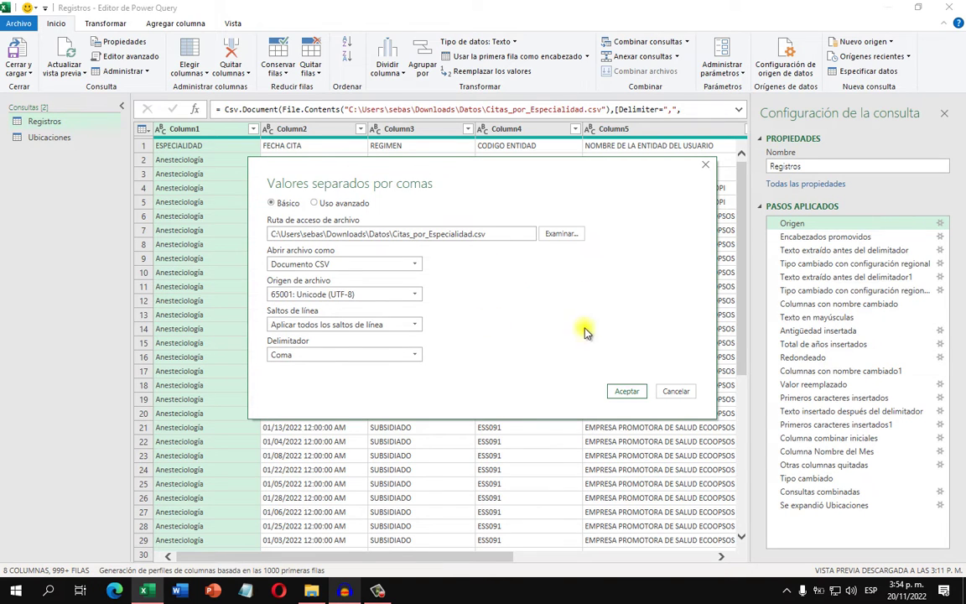
click(683, 392)
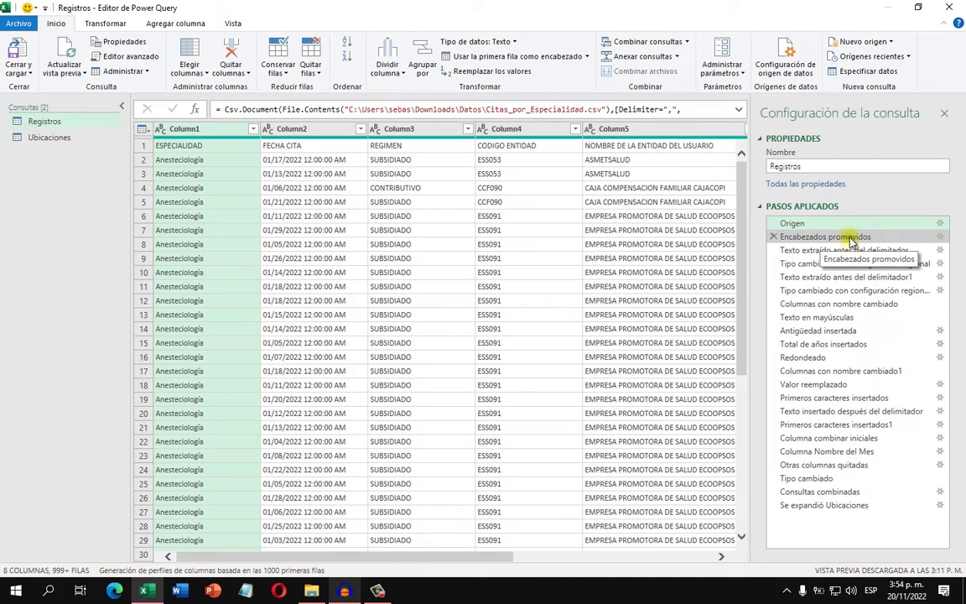
Compare the FECHA CITA column between the Encabezados promovidos and Texto extraído antes del delimitador steps.
click(873, 236)
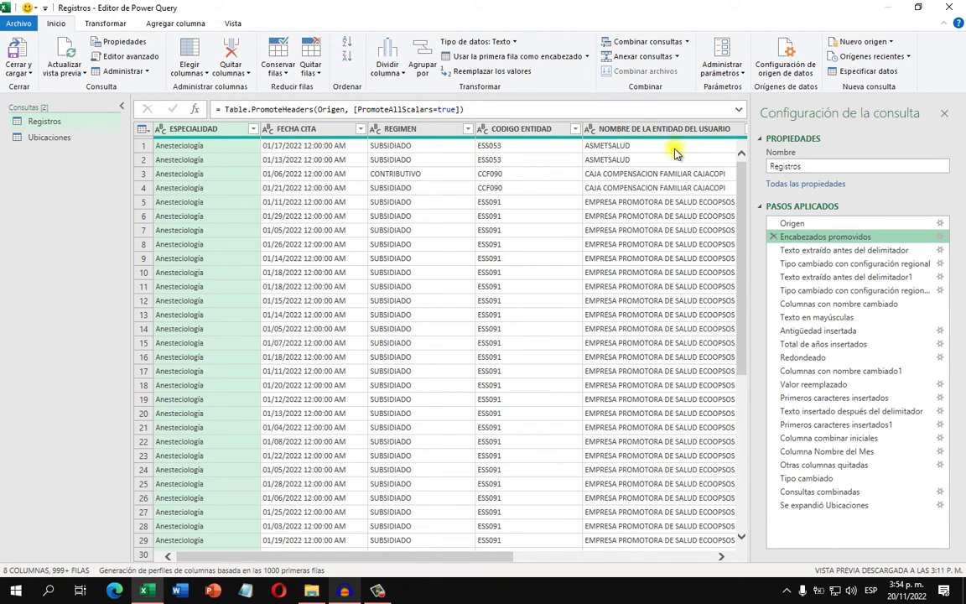
click(864, 252)
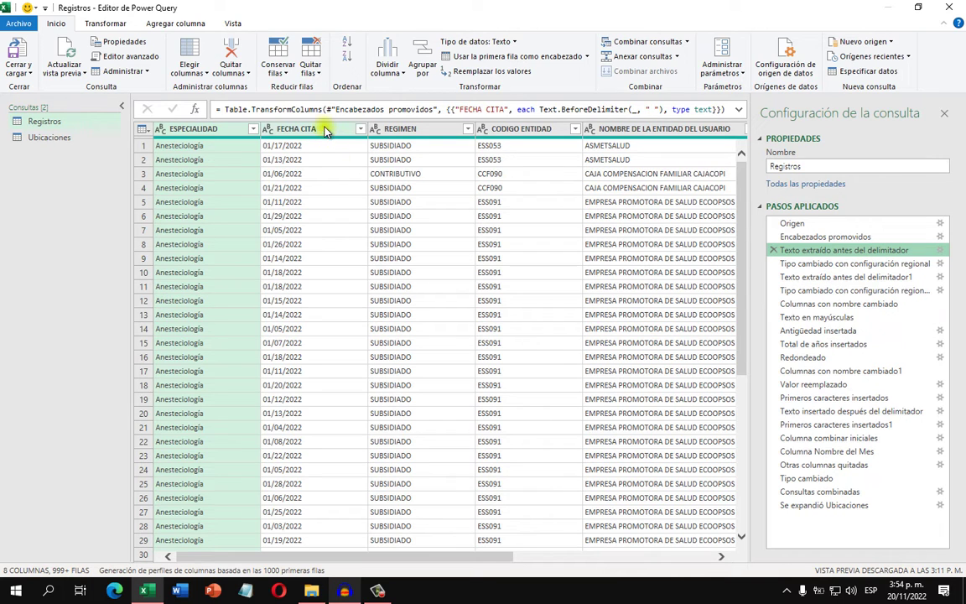
click(835, 238)
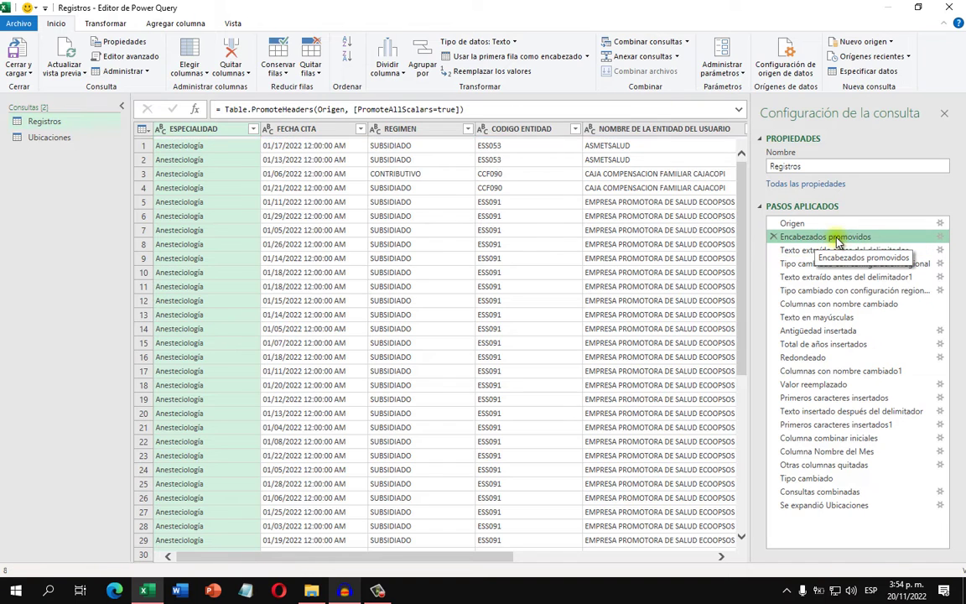
click(289, 156)
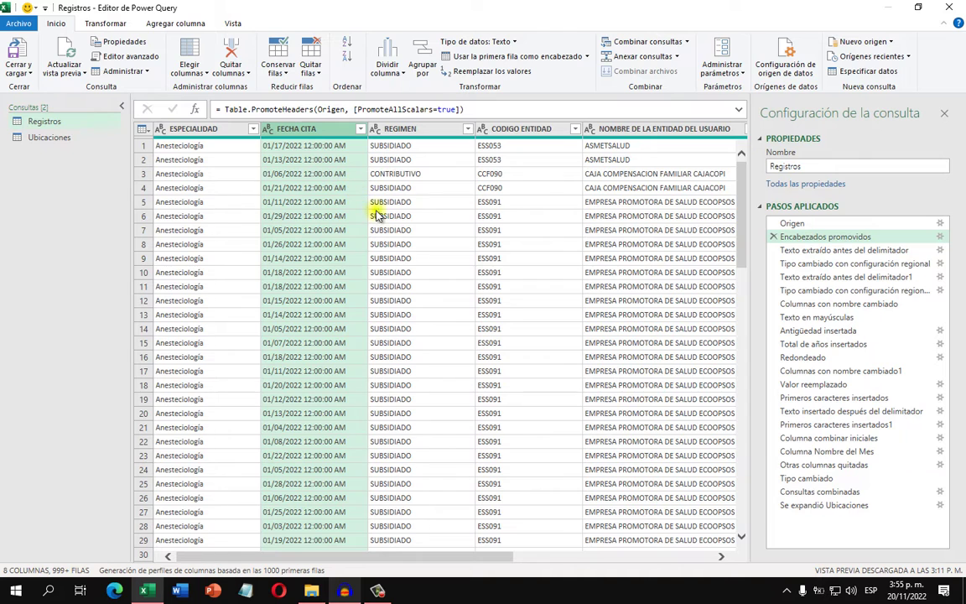
click(841, 250)
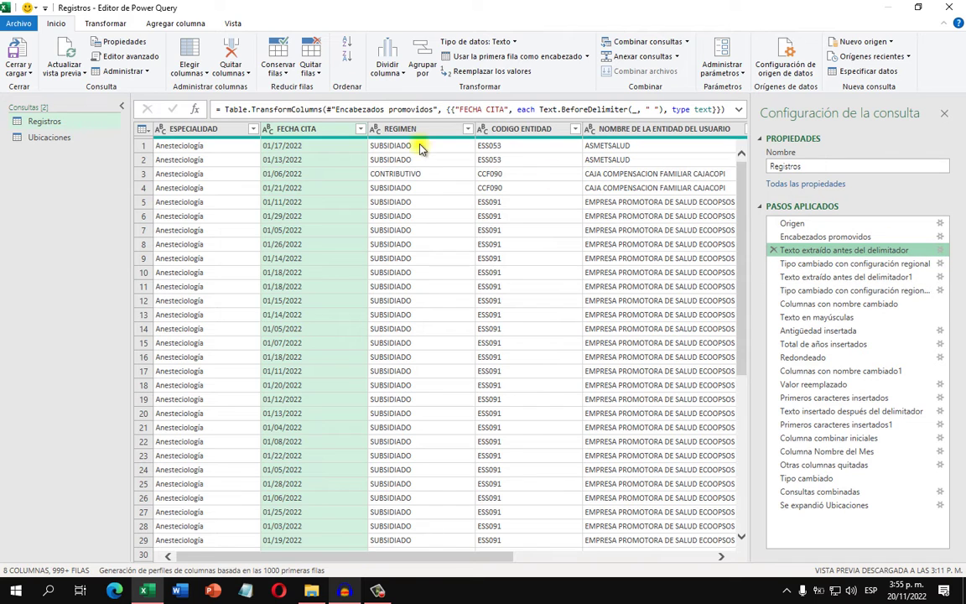
Check the Extract options for text columns, including text before a delimiter, without applying any.
click(106, 23)
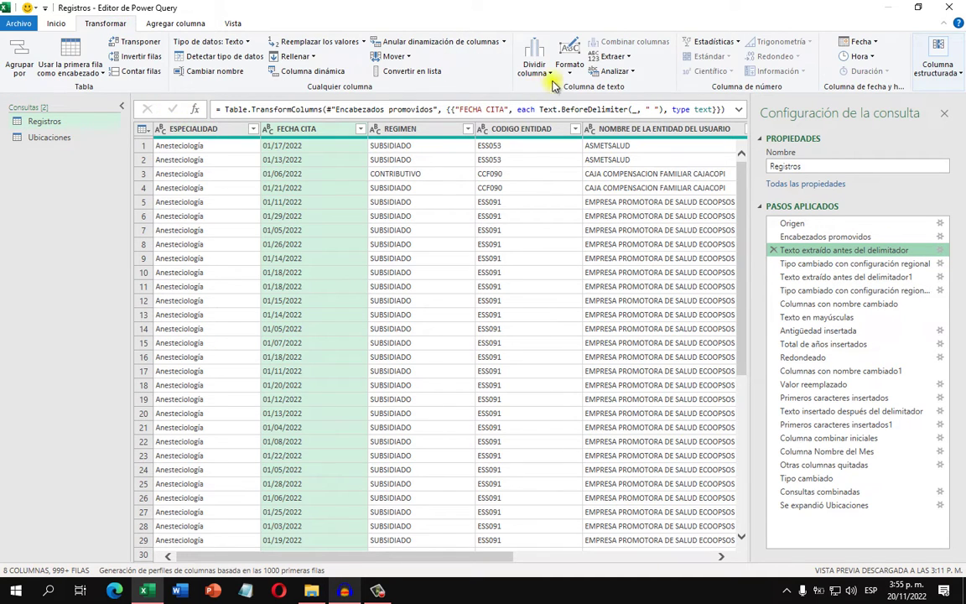
click(620, 56)
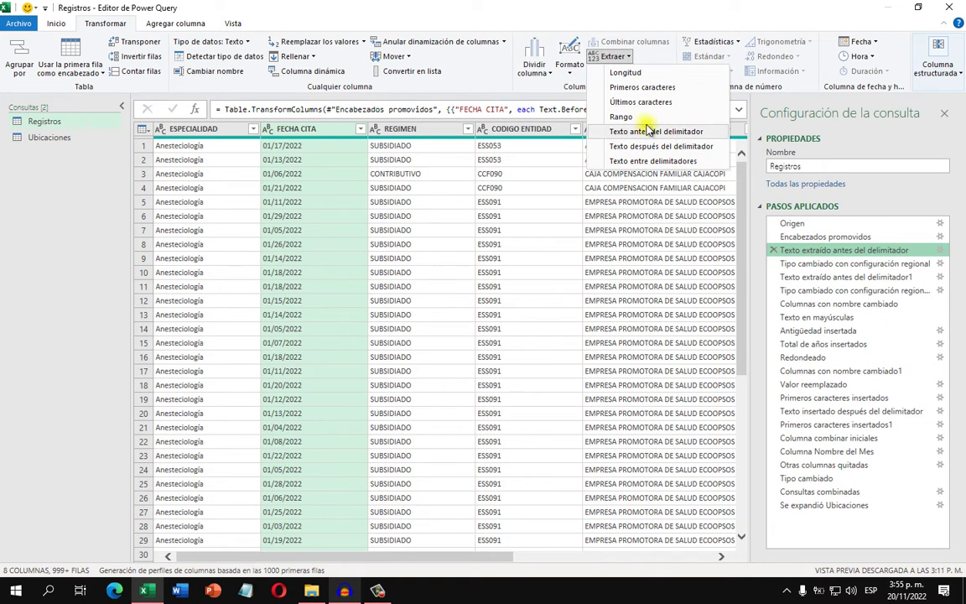
click(553, 22)
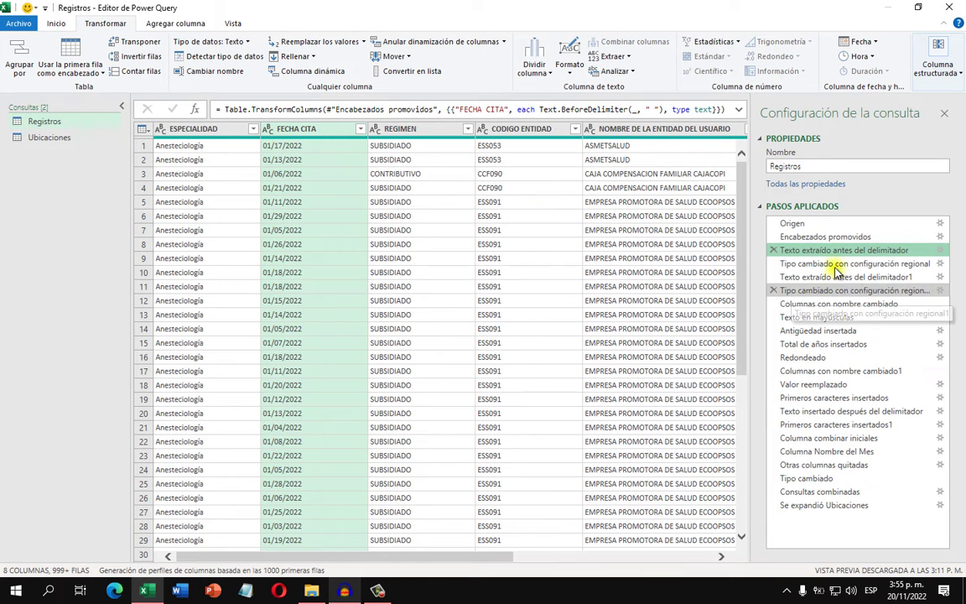
click(57, 24)
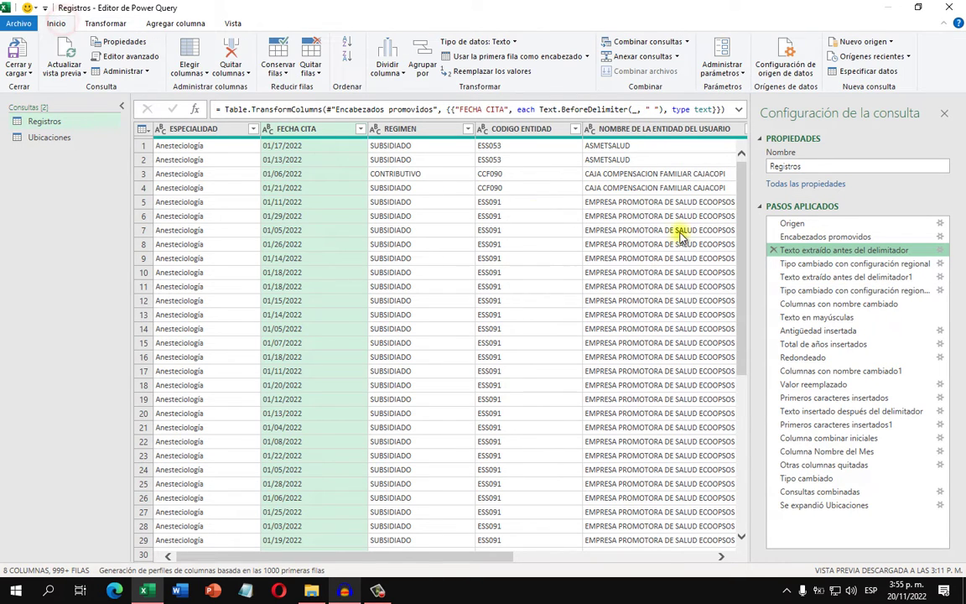
Examine the date conversions of FECHA CITA and FECHA NACIMINETO, including the second conversion's data type and locale settings.
click(875, 265)
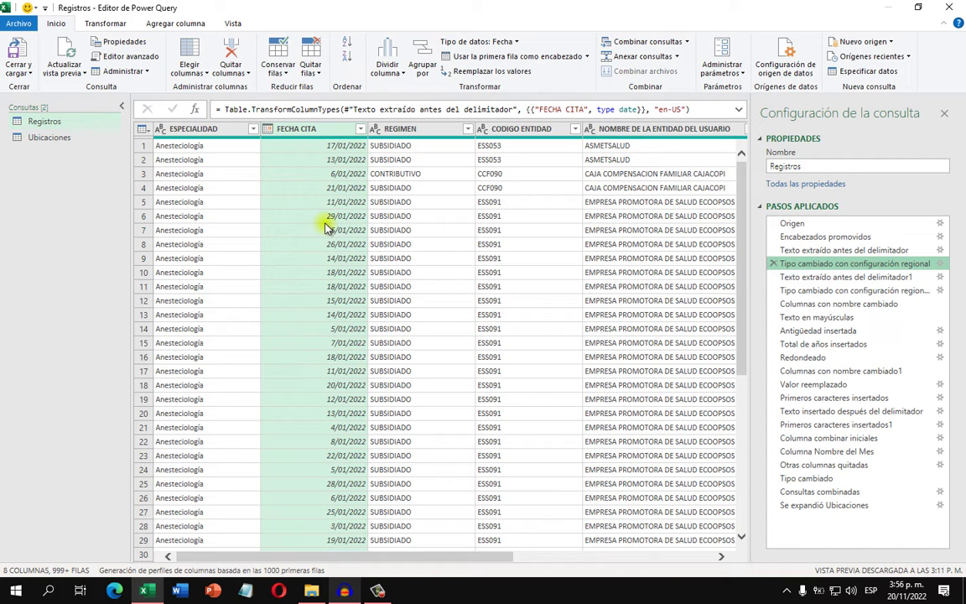
click(866, 283)
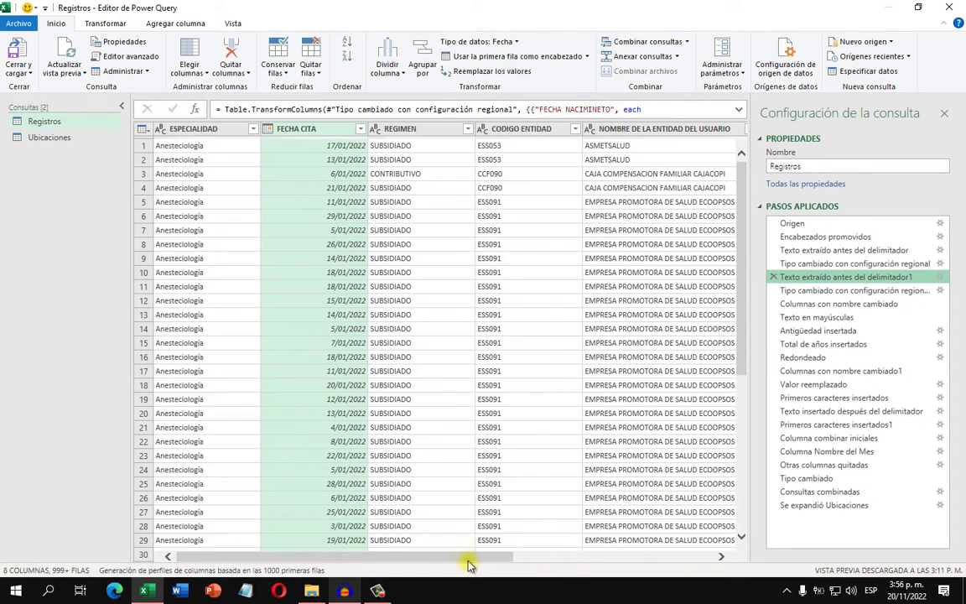
drag(467, 556, 707, 554)
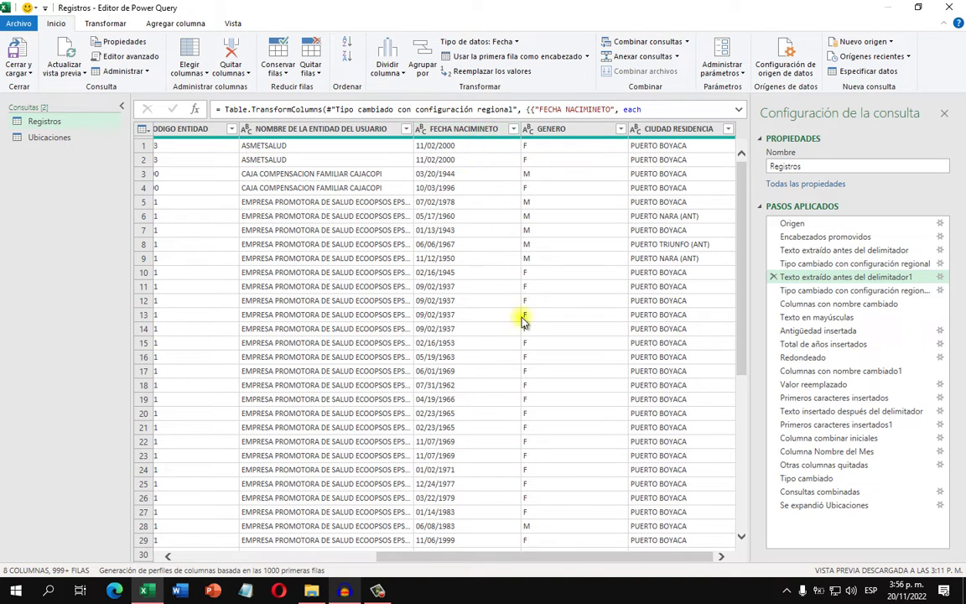
click(895, 292)
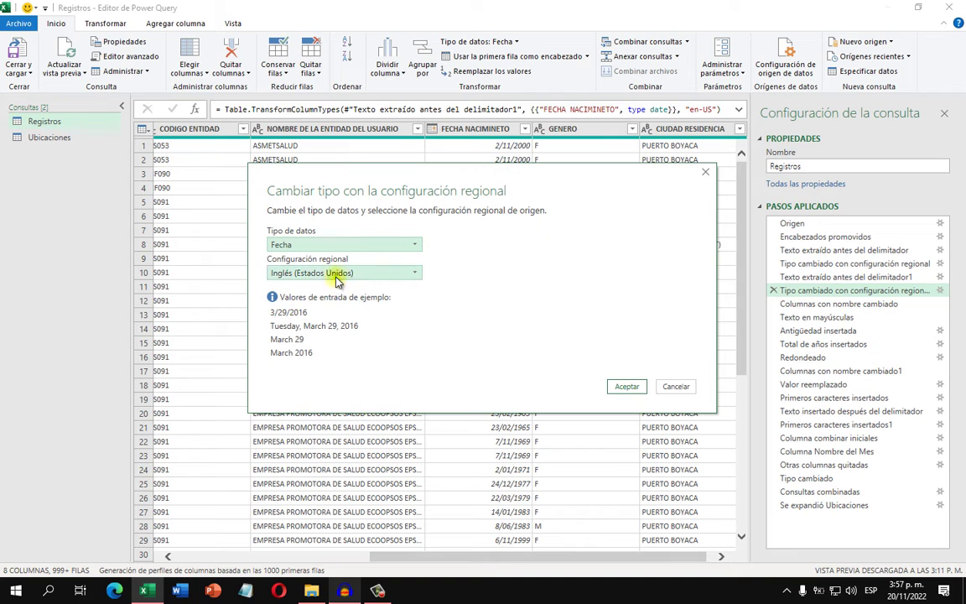
click(676, 386)
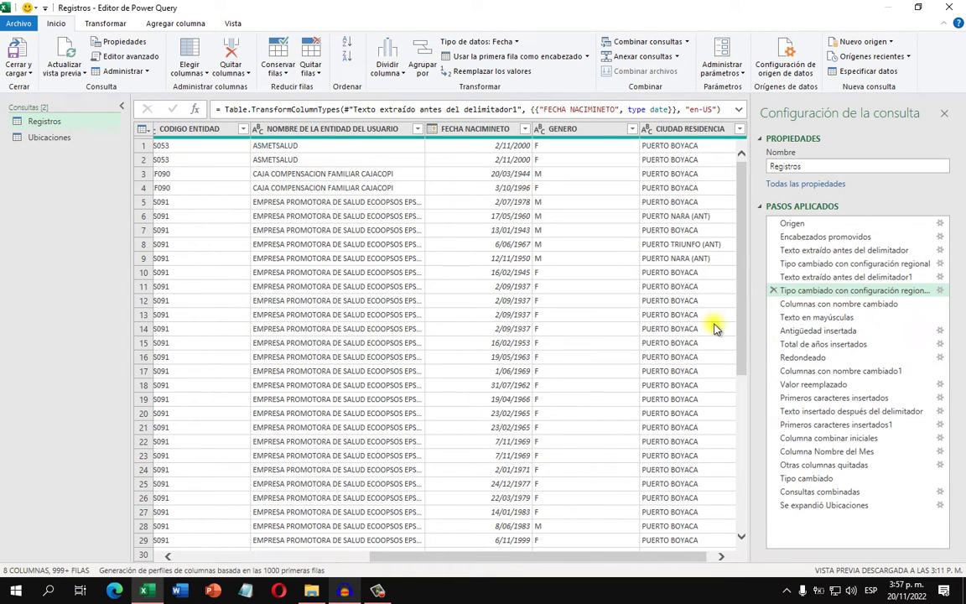
Examine the column renaming step and the uppercase text step applied to the ESPECIALIDAD column.
click(870, 305)
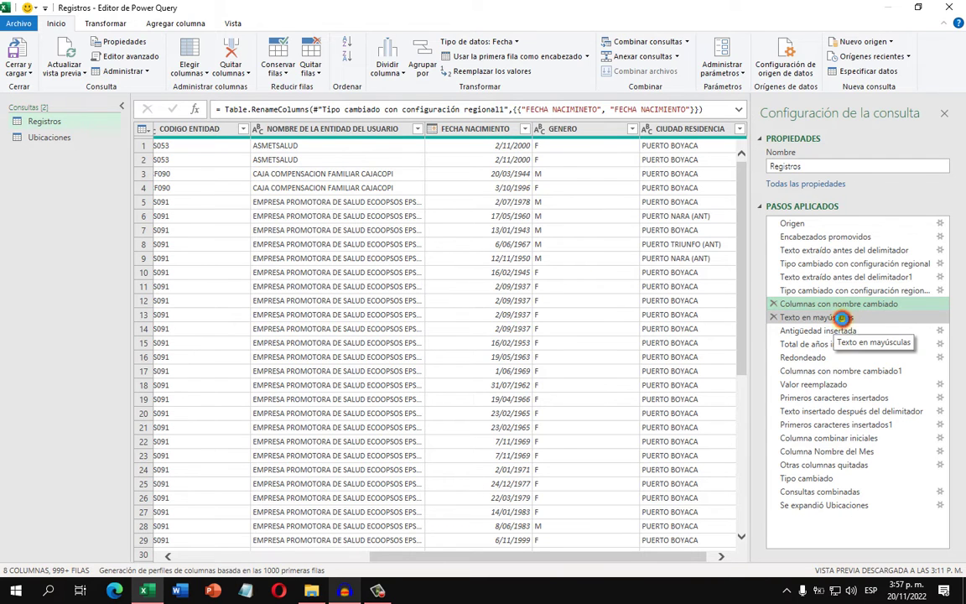
click(841, 318)
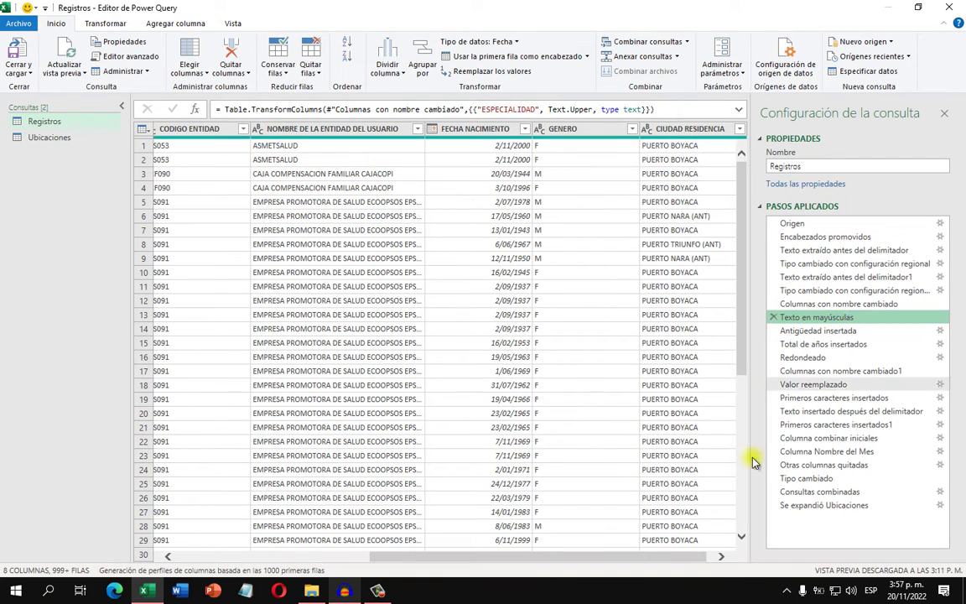
drag(606, 556, 401, 563)
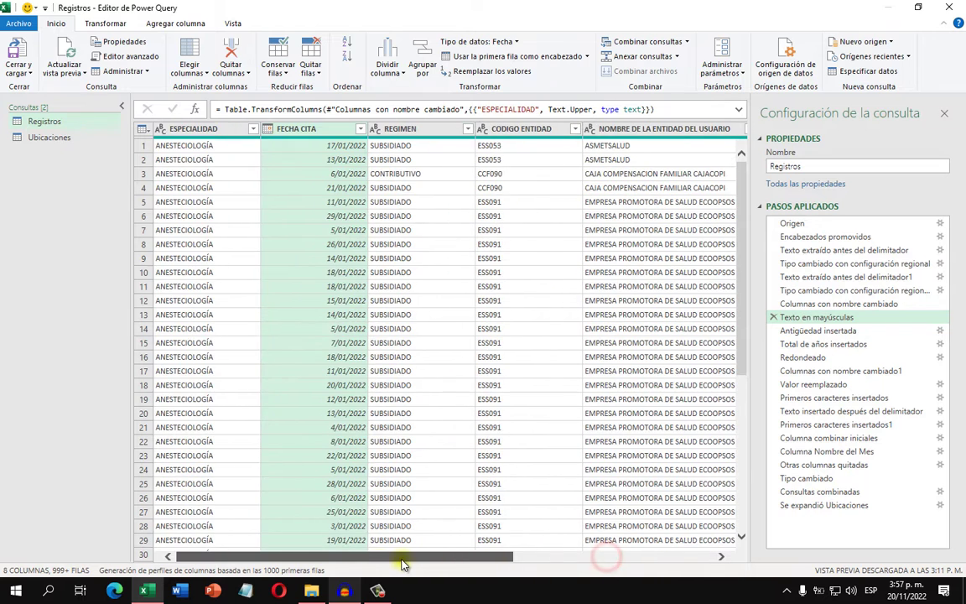
click(205, 126)
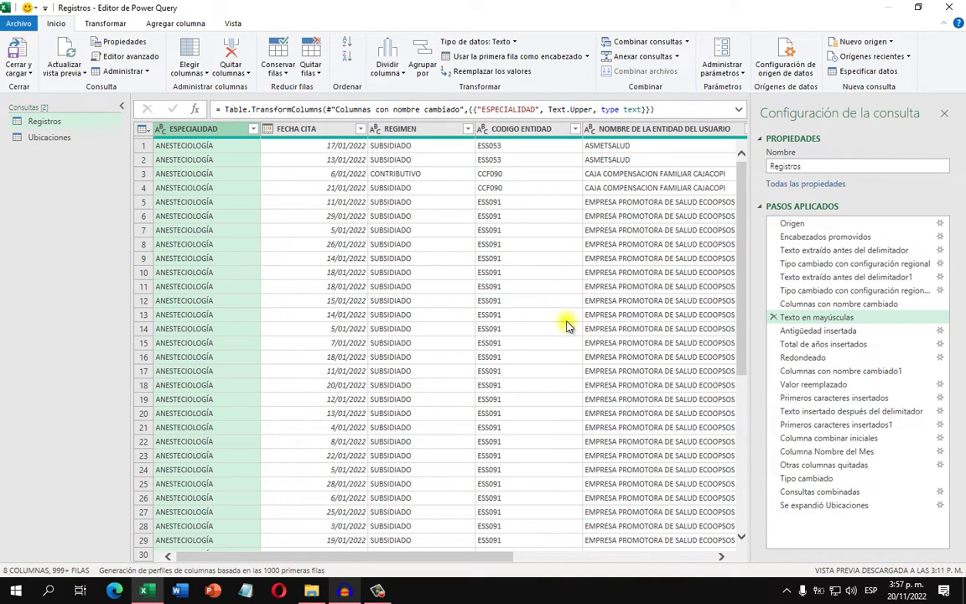
Examine the Antigüedad insertada step and check the Date options available for adding a column from FECHA NACIMIENTO, without applying any.
click(839, 331)
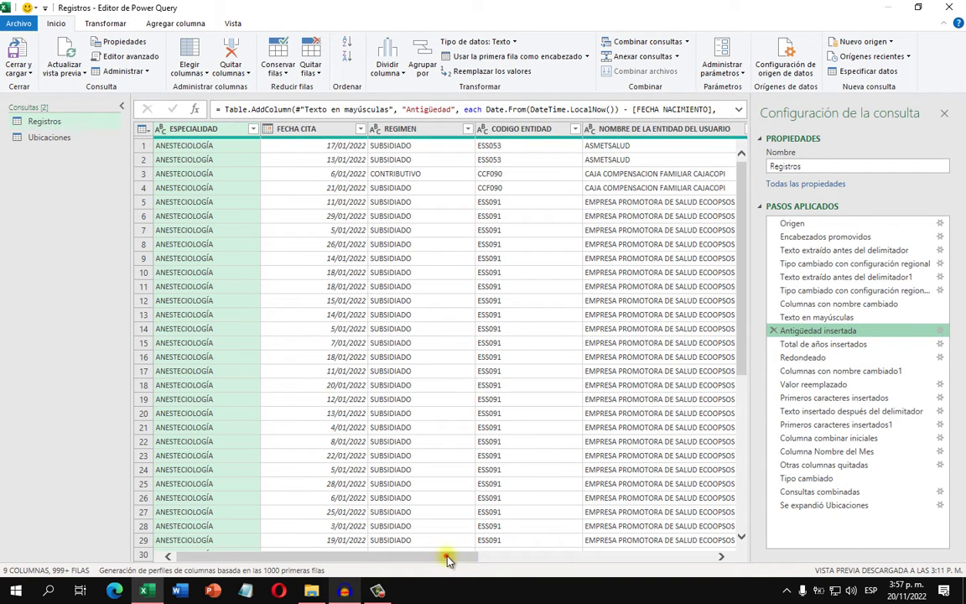
drag(446, 555, 751, 537)
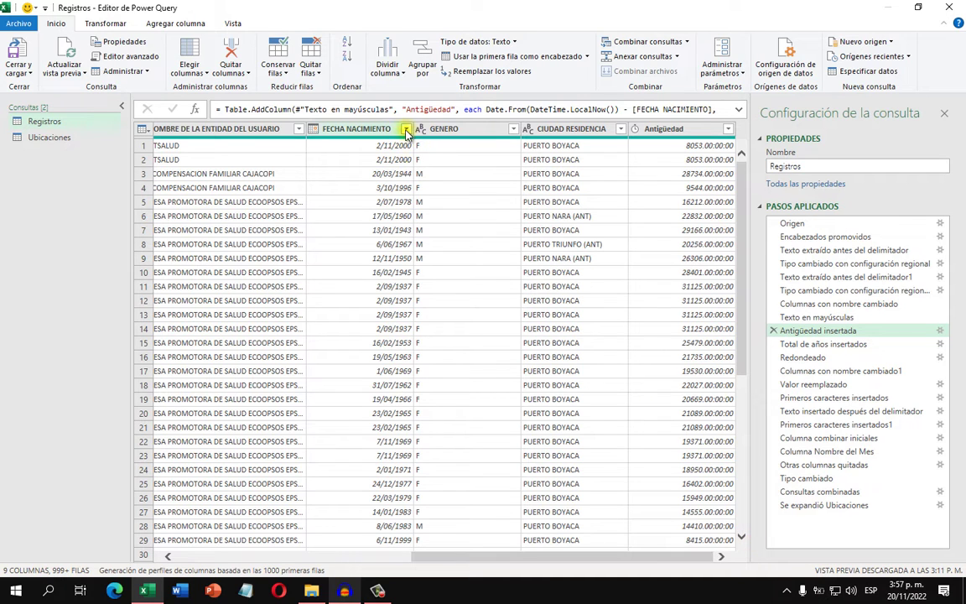
click(161, 25)
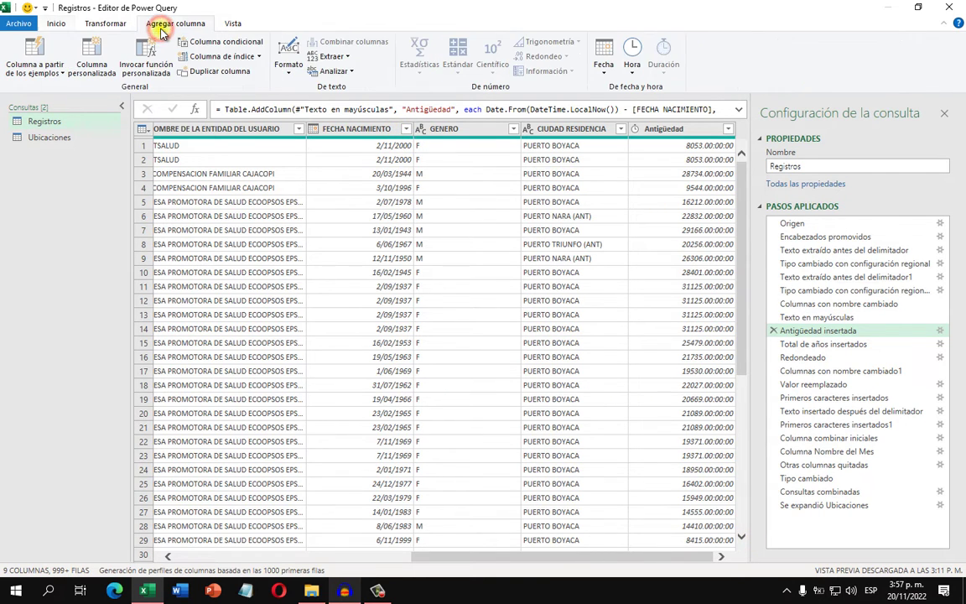
click(369, 132)
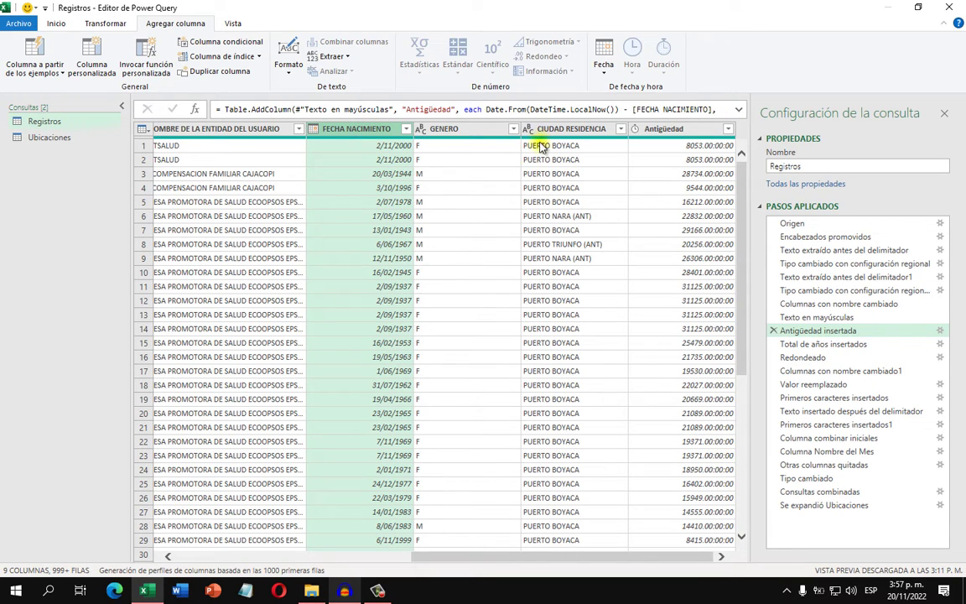
click(603, 75)
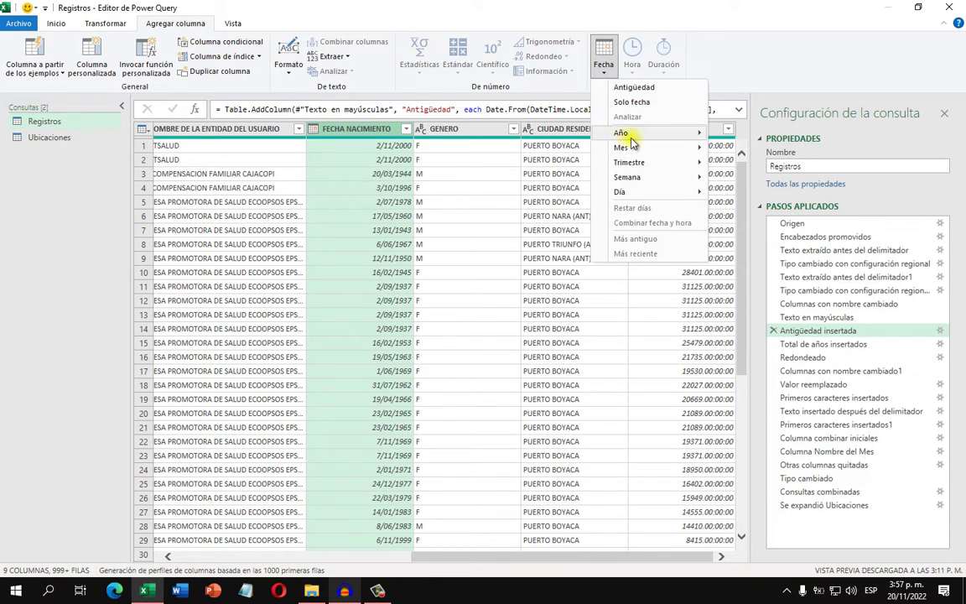
click(606, 74)
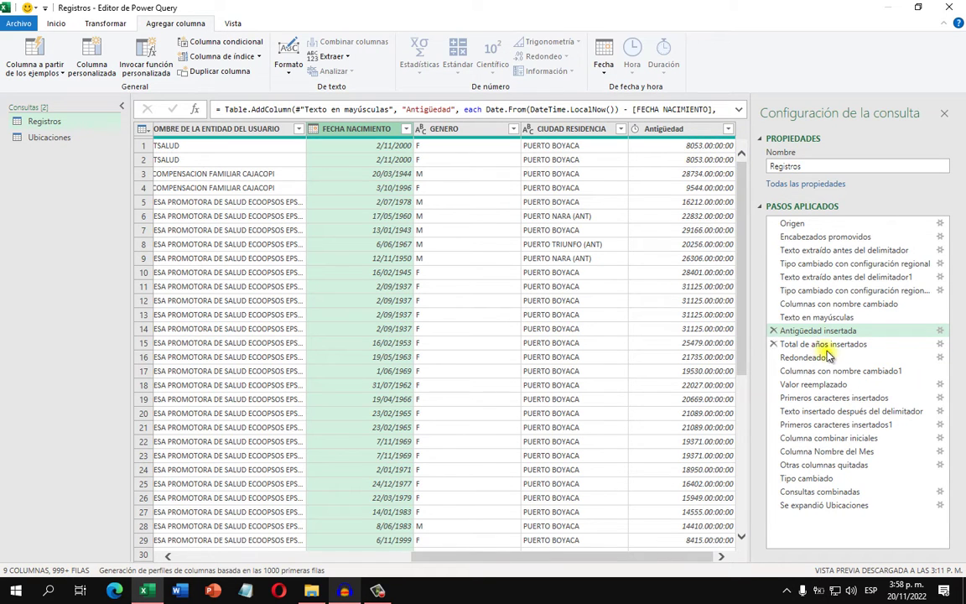
Check the Duration options for the Antigüedad column, such as total years, without applying any.
click(696, 130)
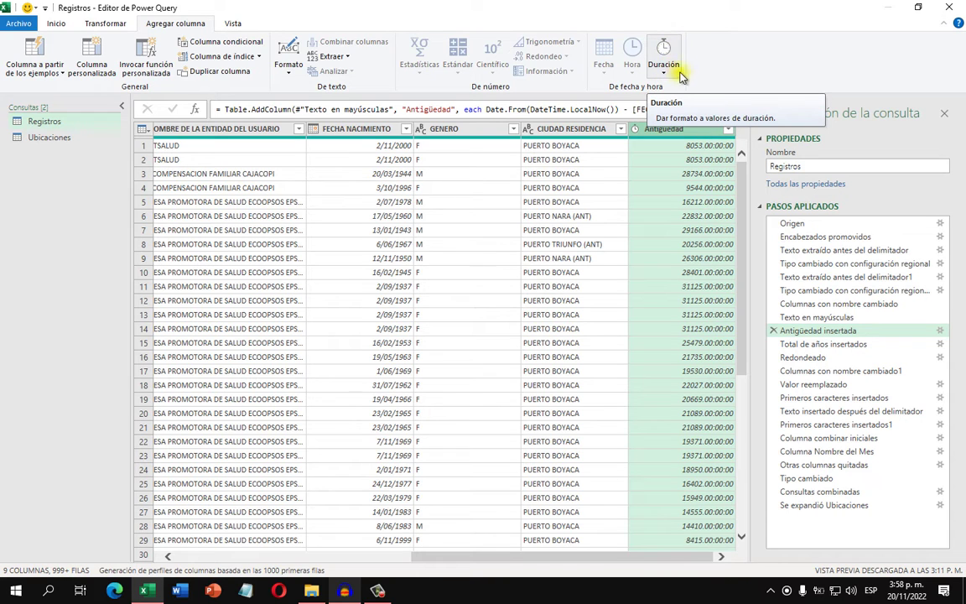
click(667, 77)
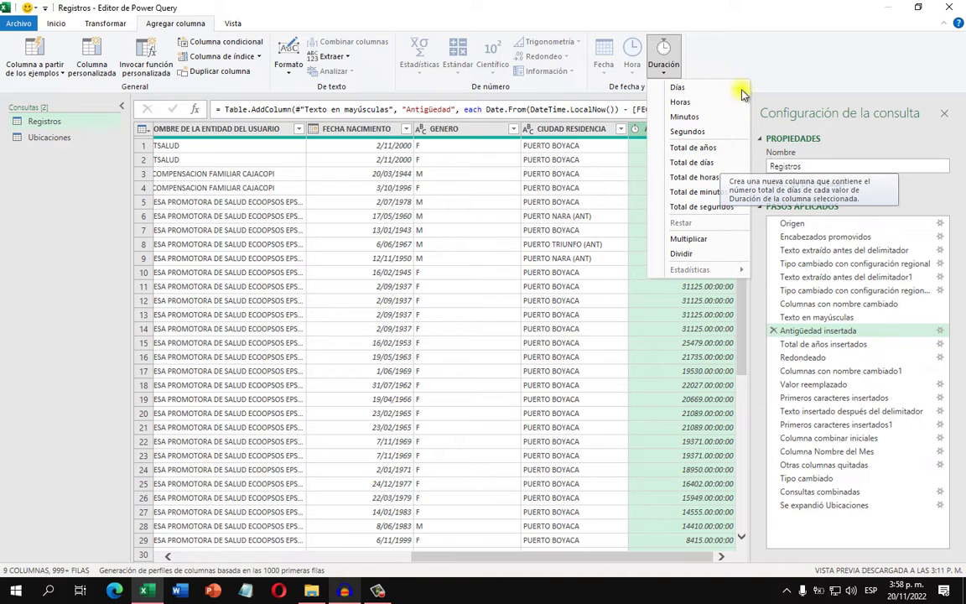
click(755, 58)
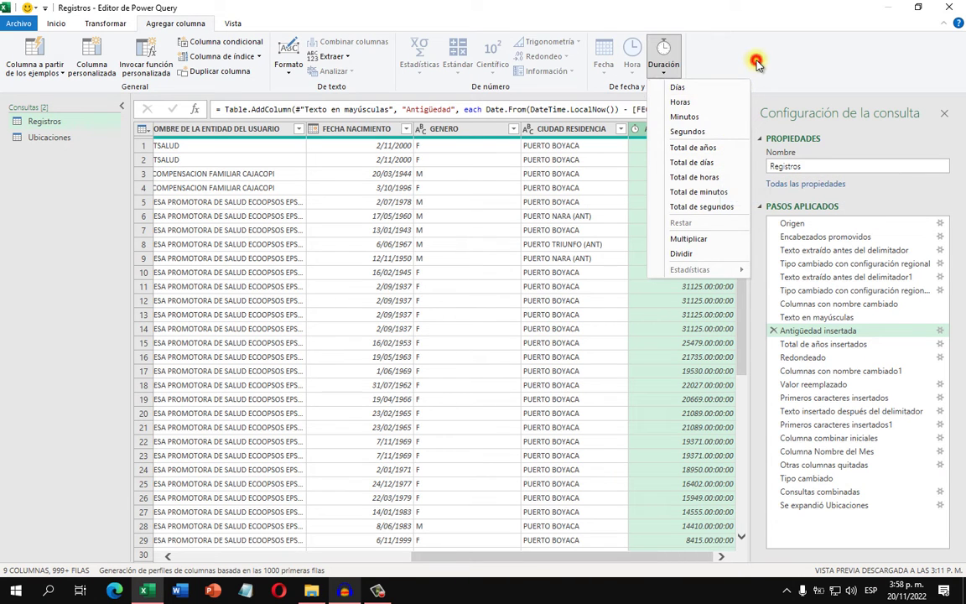
Follow the Total de años column through its insertion, the Redondeado step and the renaming step Columnas con nombre cambiado1.
click(838, 345)
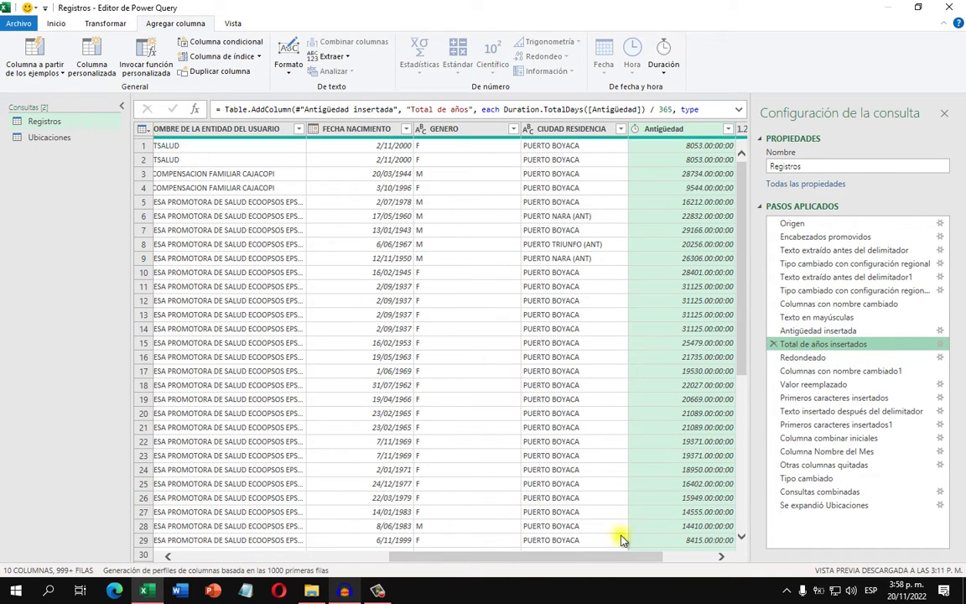
drag(635, 560, 685, 560)
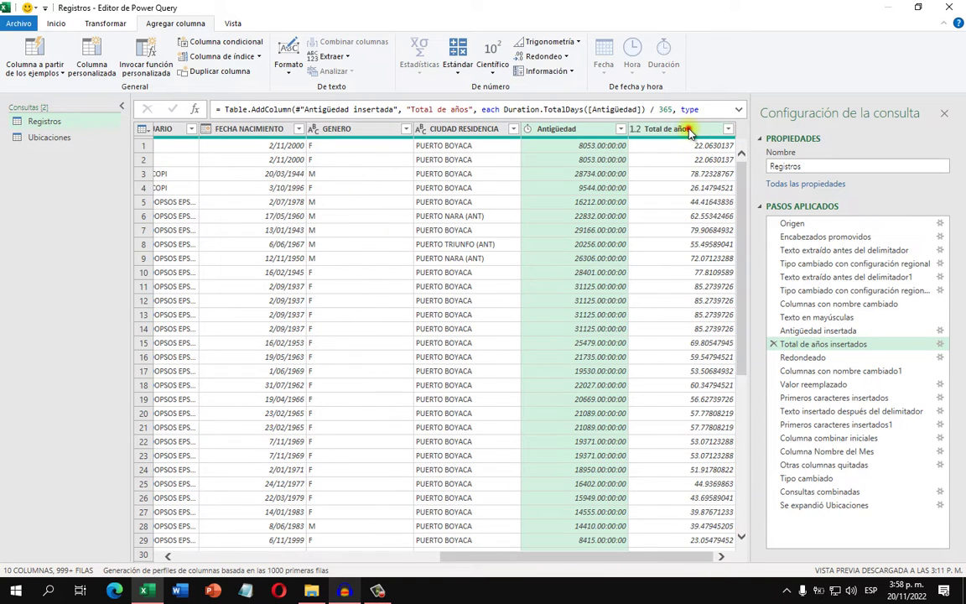
click(681, 128)
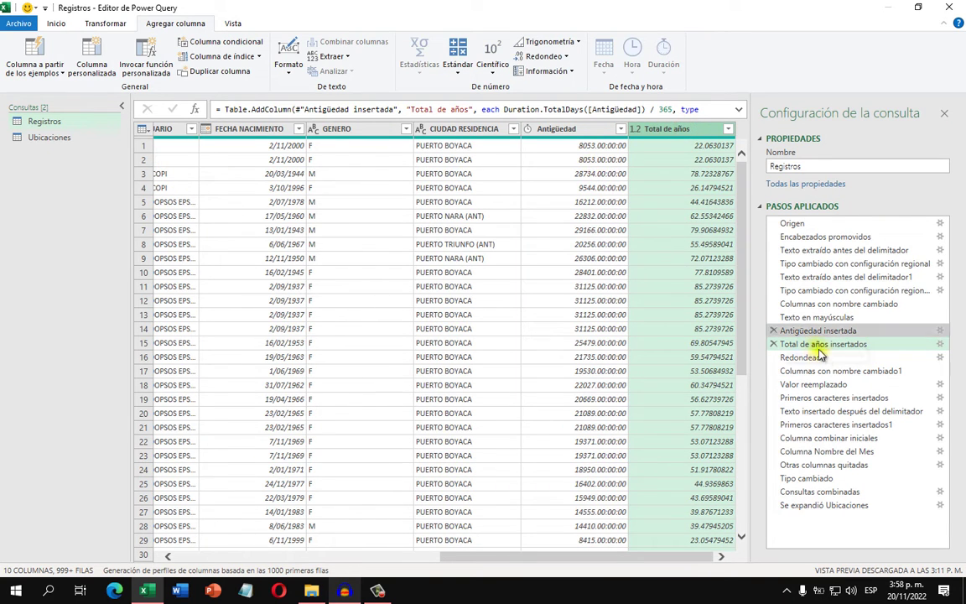
click(827, 356)
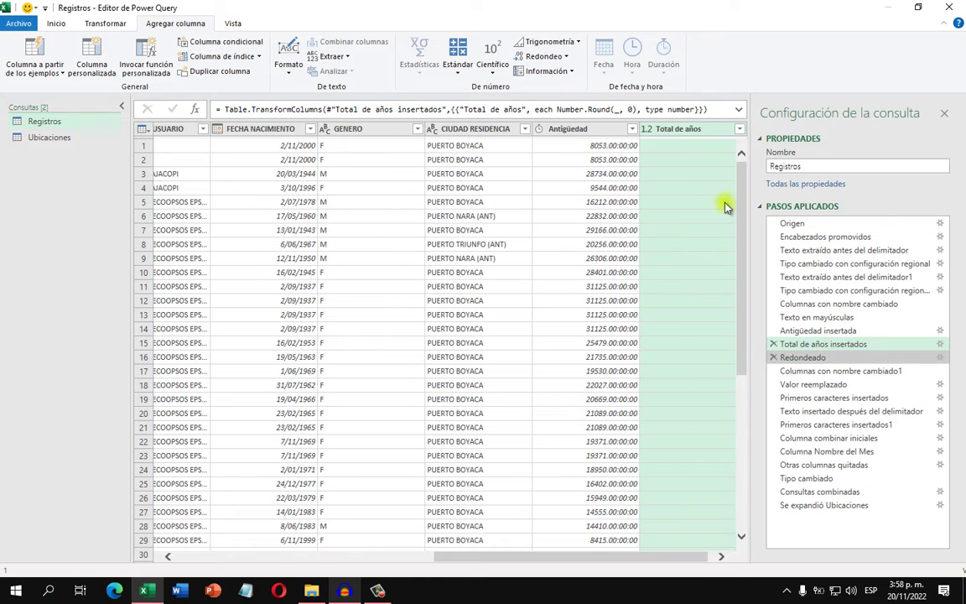
drag(638, 556, 696, 546)
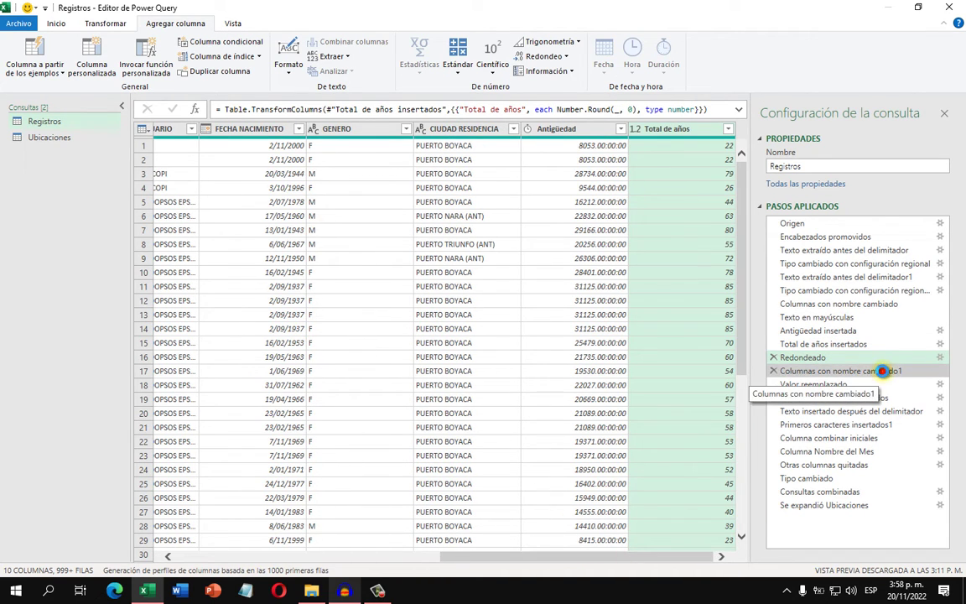
click(882, 371)
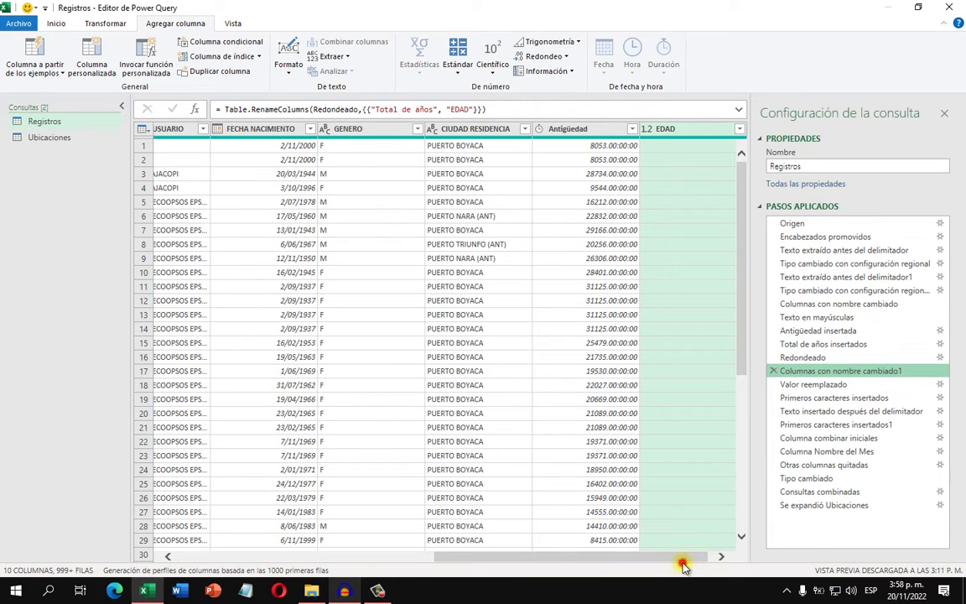
drag(703, 556, 726, 556)
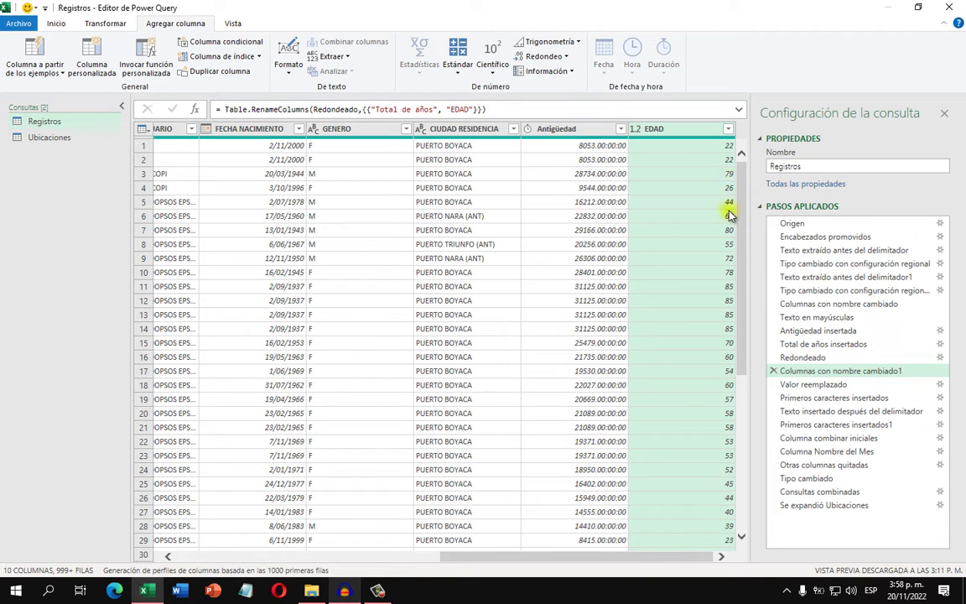
Examine the Valor reemplazado step and the ESPECIALIDAD column it applies to.
click(840, 384)
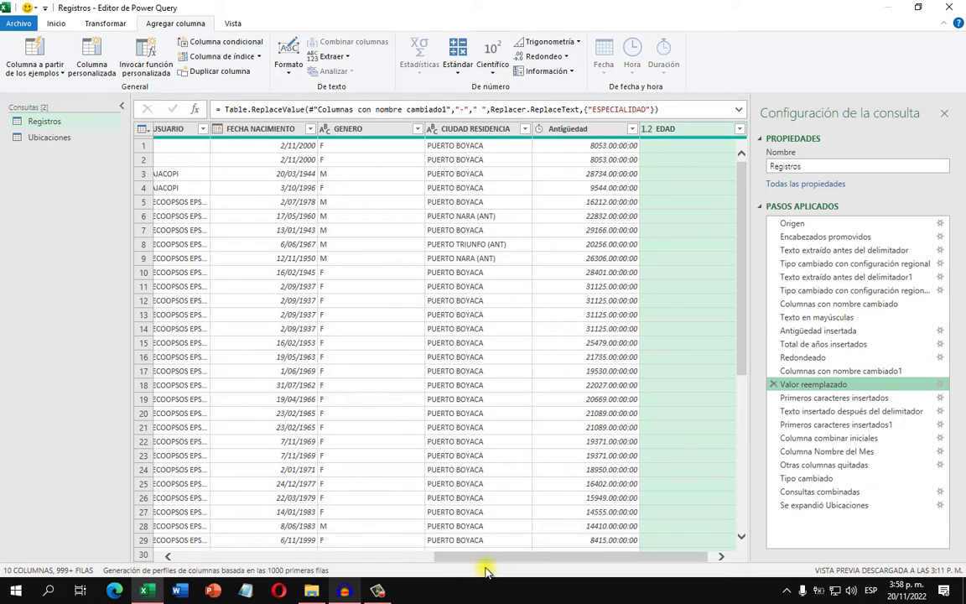
click(509, 551)
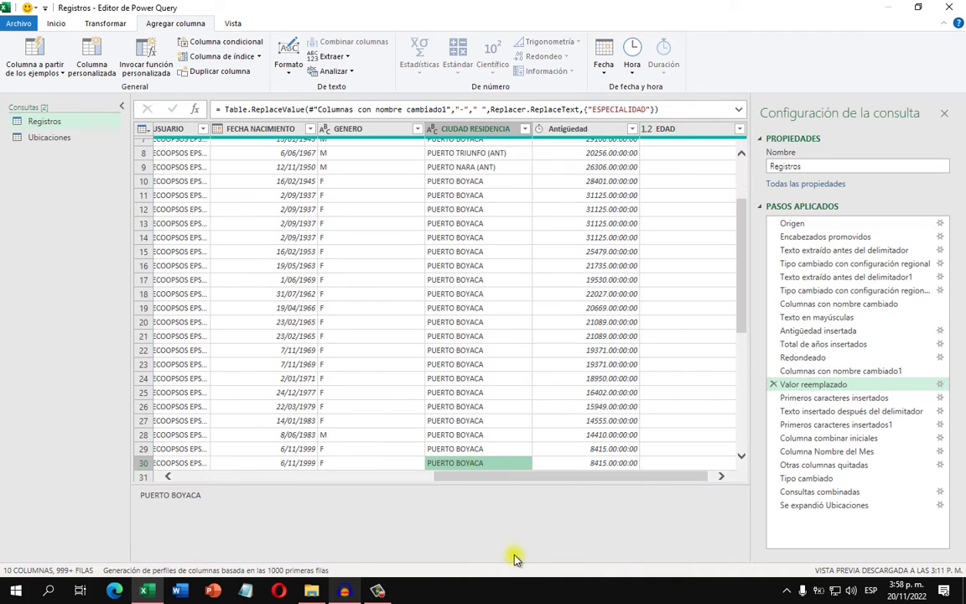
drag(564, 476, 194, 478)
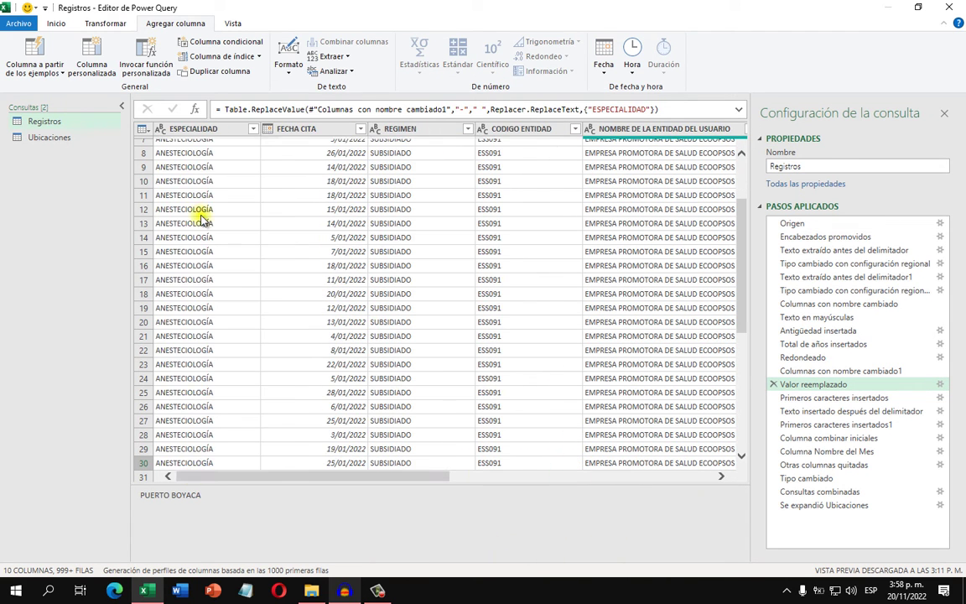
click(215, 128)
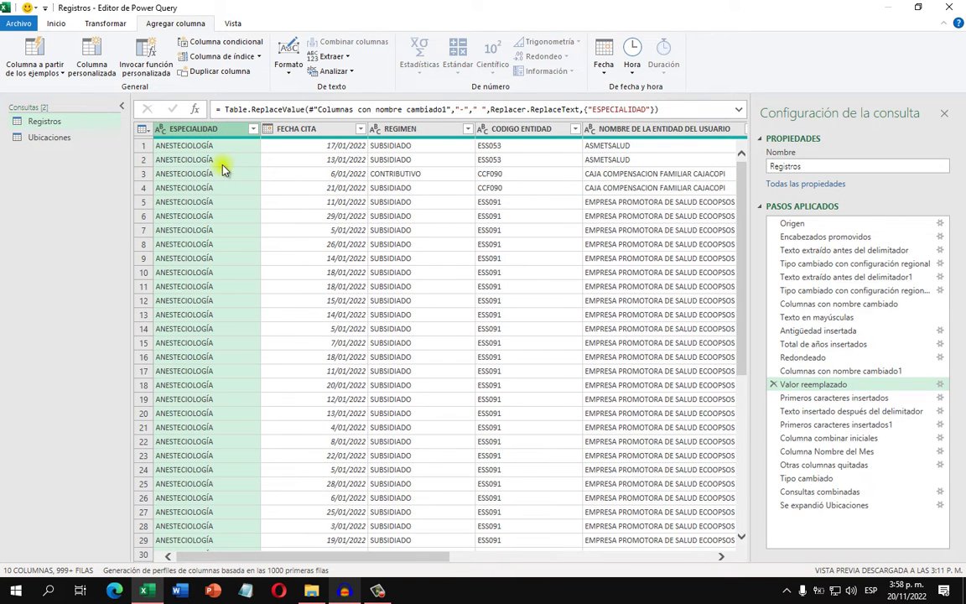
Check the distinct ESPECIALIDAD values in the Columnas con nombre cambiado1 step and return to Valor reemplazado.
click(829, 370)
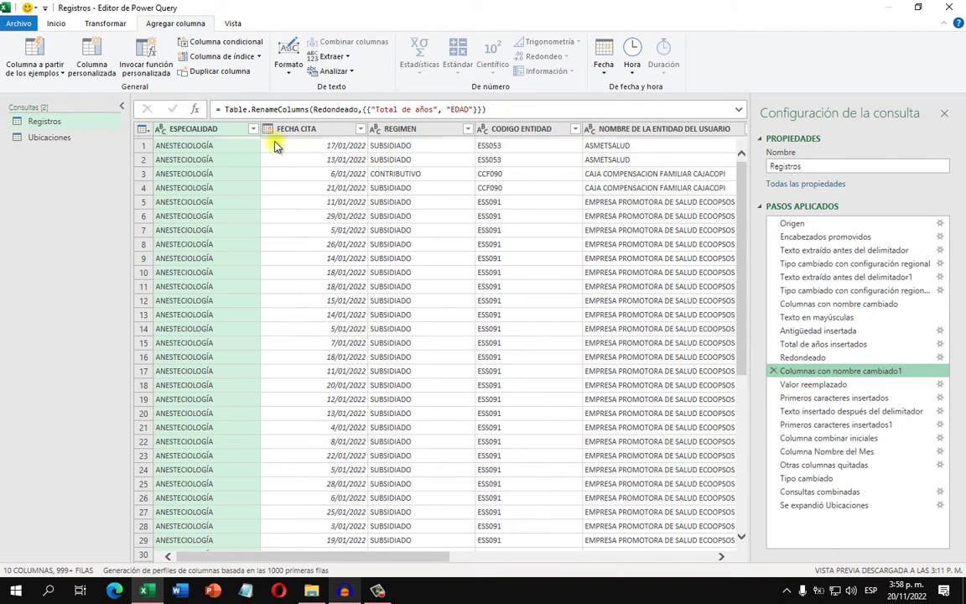
click(253, 130)
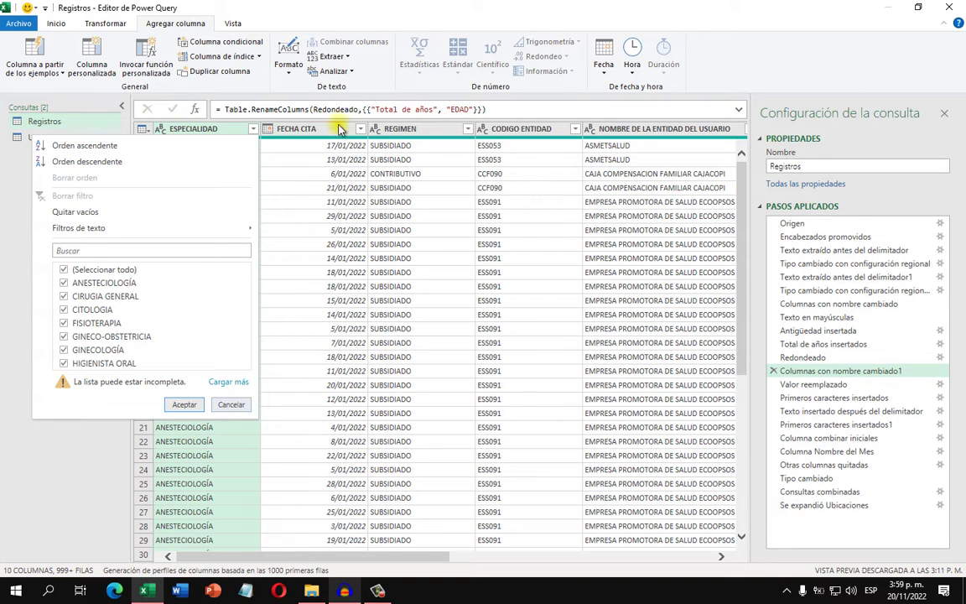
click(463, 126)
click(227, 130)
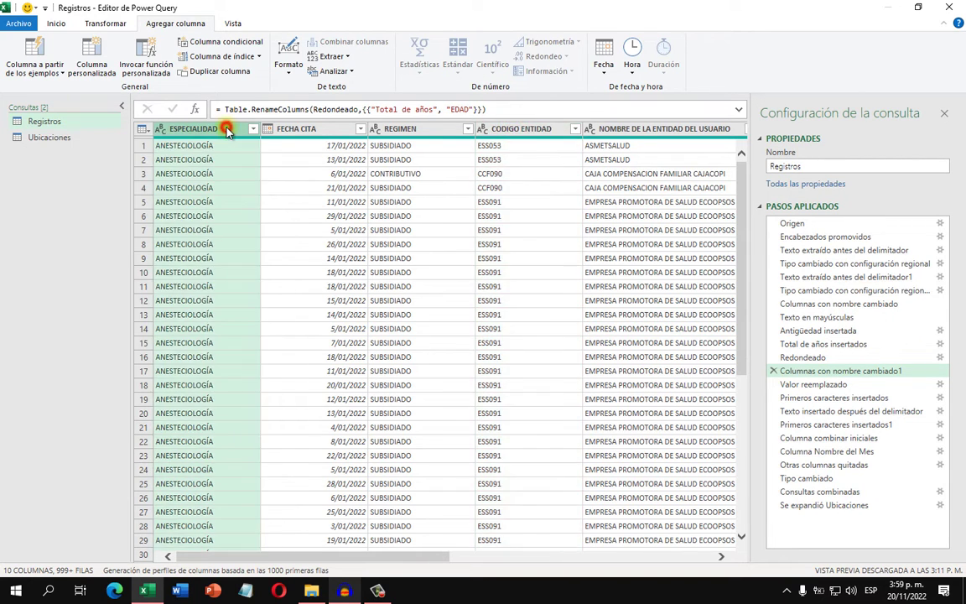
click(855, 386)
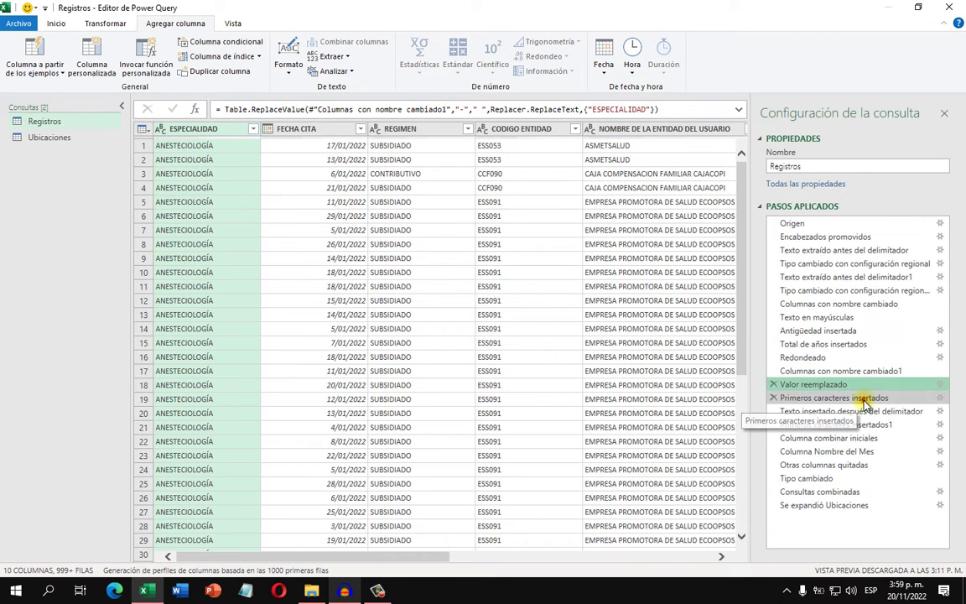
Examine the Primeros caracteres column and the Text.Start part of the formula in the Primeros caracteres insertados step.
click(862, 398)
drag(416, 556, 663, 558)
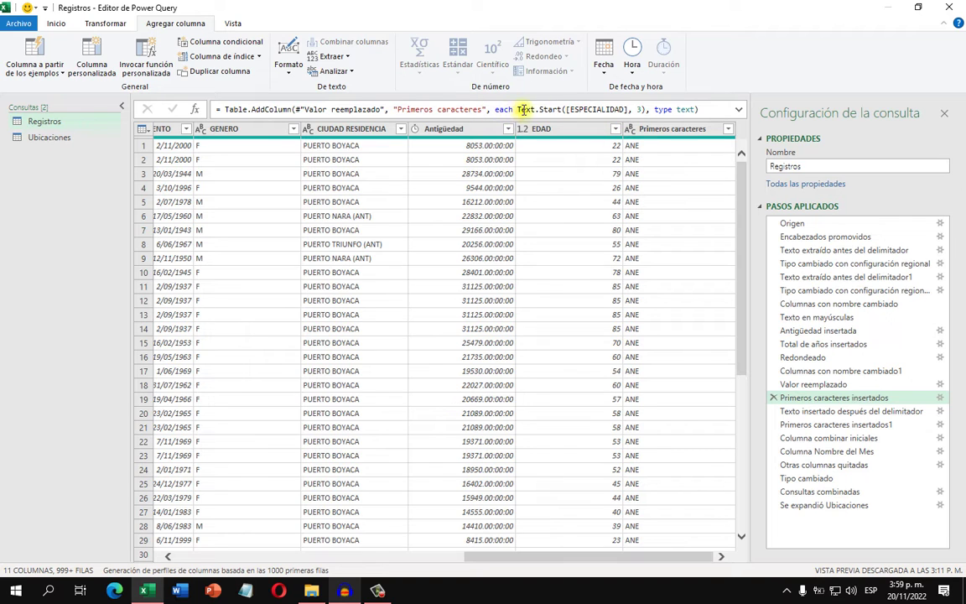
drag(517, 109, 644, 110)
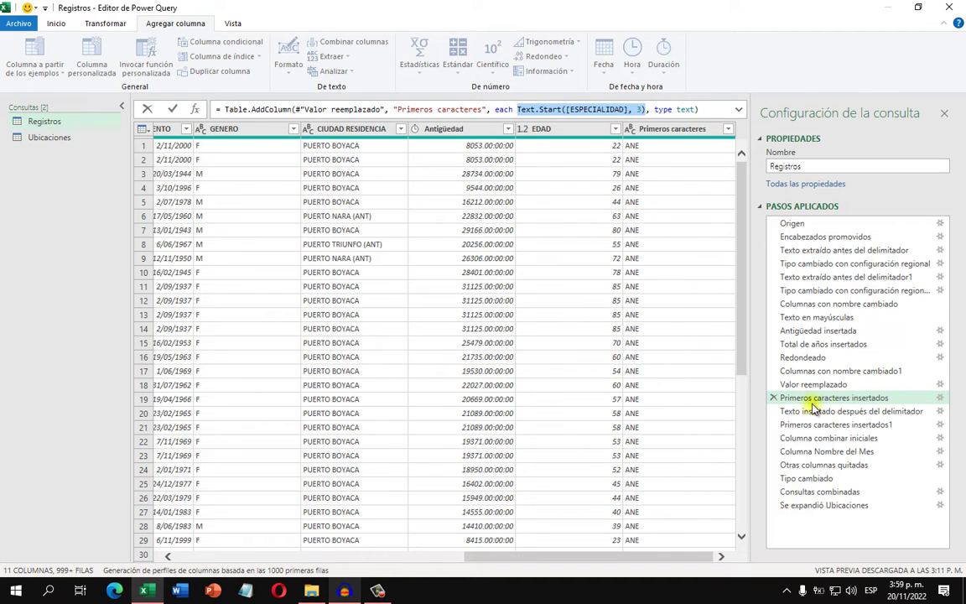
Examine the Texto insertado después del delimitador step, including its new column and full Text.AfterDelimiter formula.
click(867, 413)
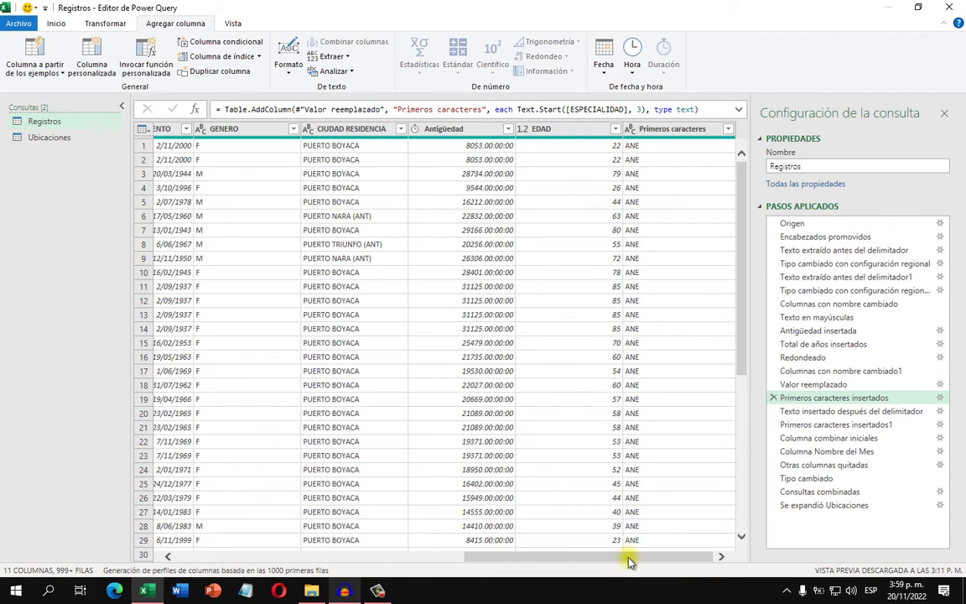
drag(631, 561, 757, 570)
click(873, 412)
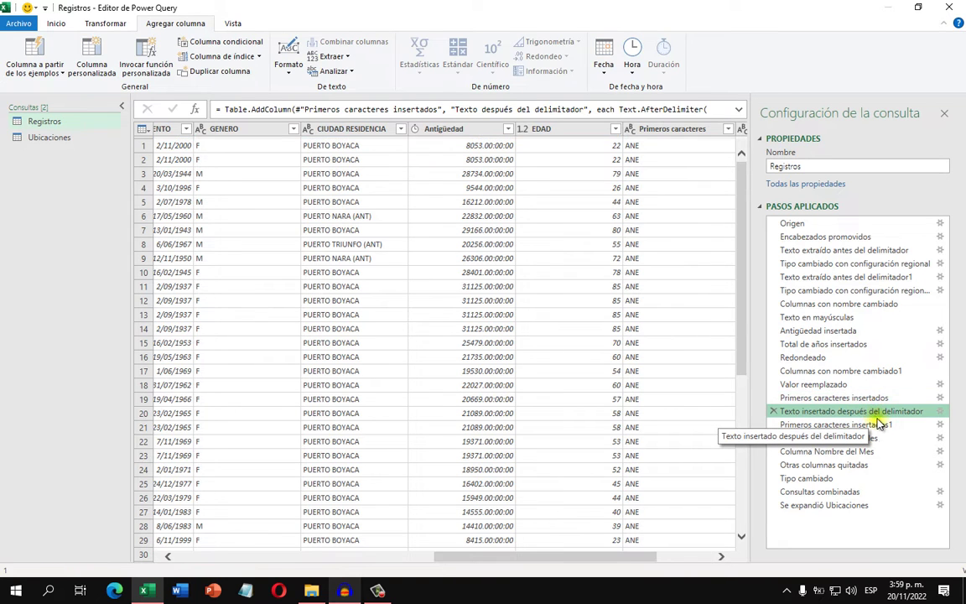
drag(642, 564, 740, 556)
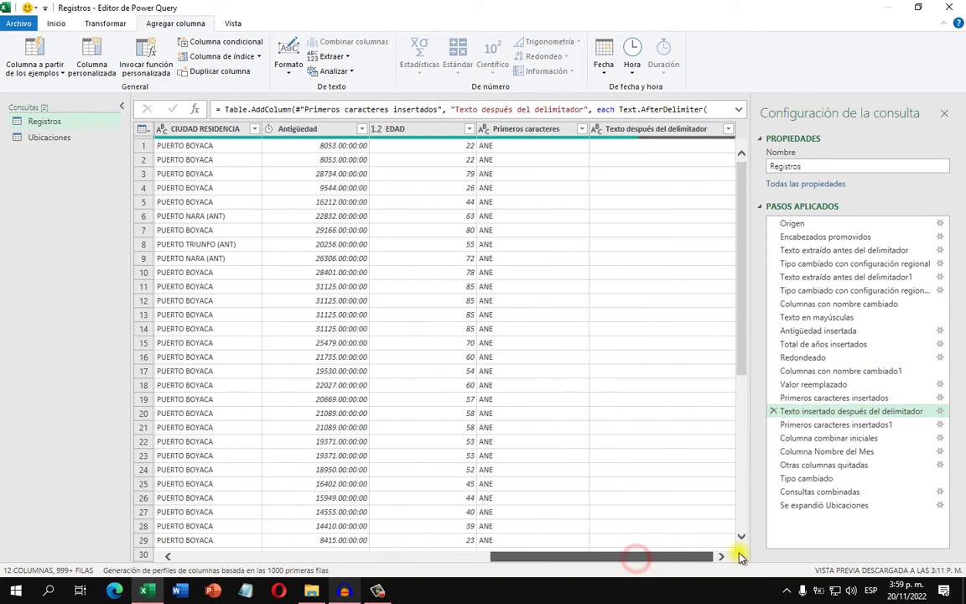
click(739, 110)
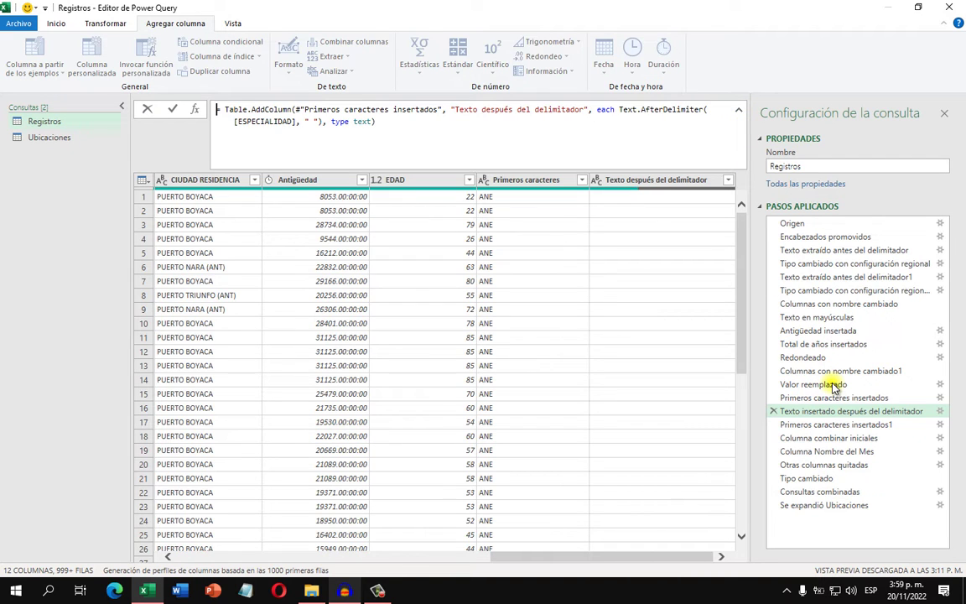
click(740, 112)
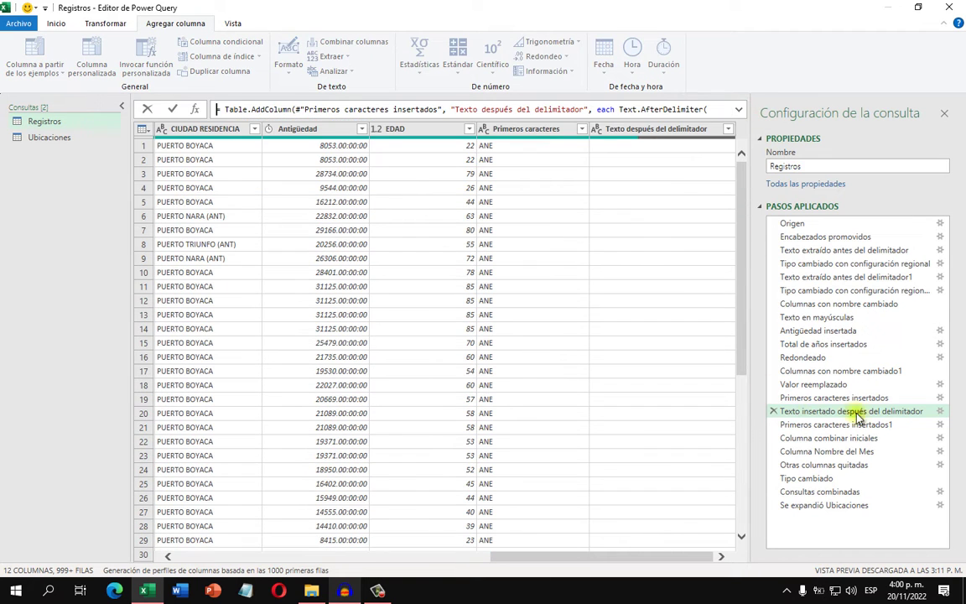
Inspect the Texto después del delimitador column and load the complete list of its distinct values.
click(671, 560)
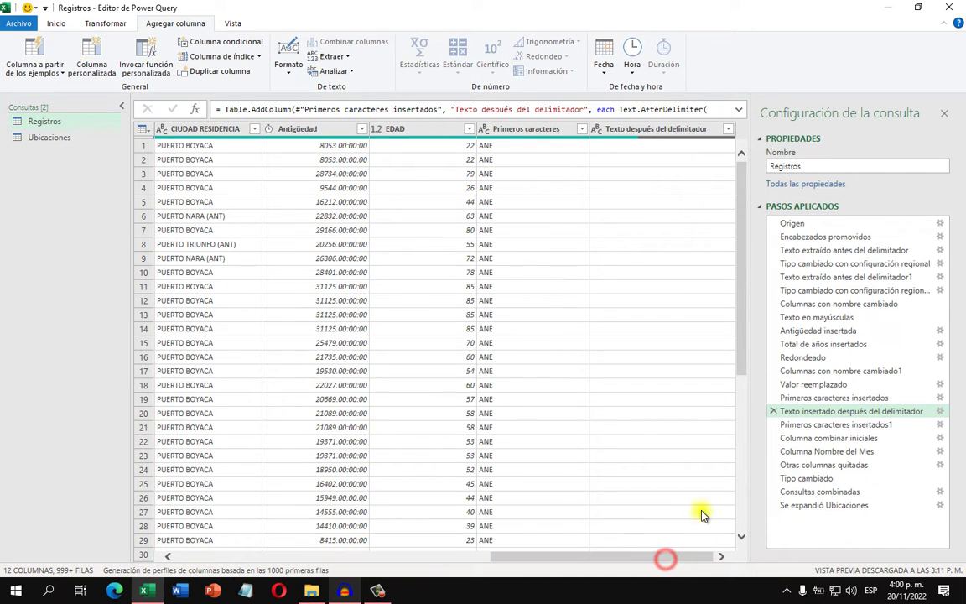
scroll(646, 333, down, 15)
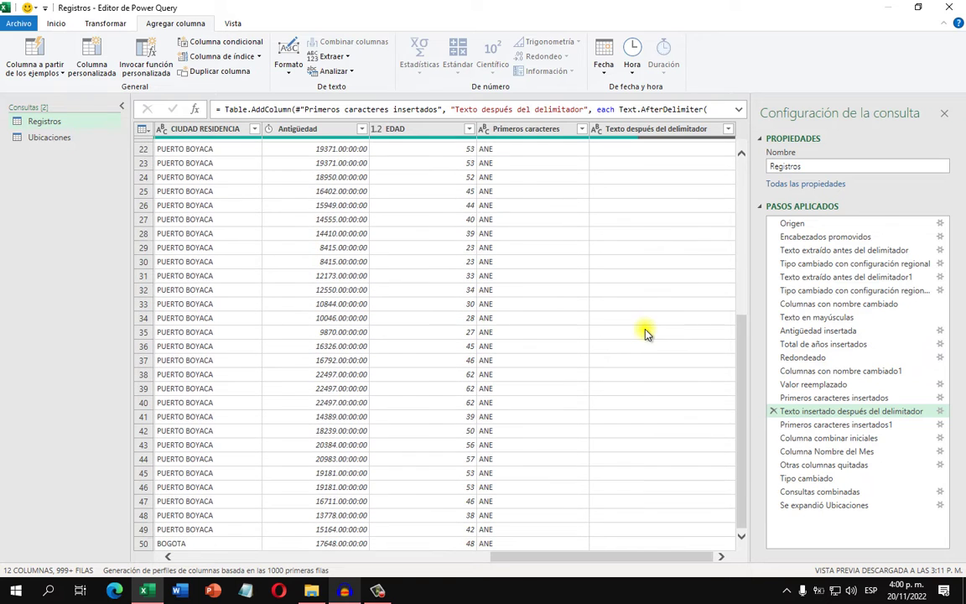
click(729, 129)
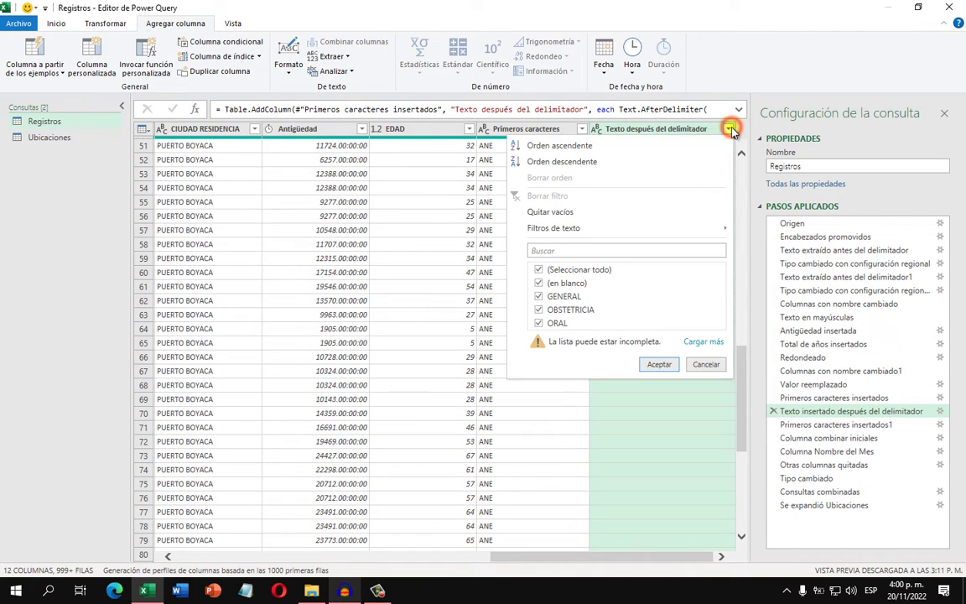
click(703, 344)
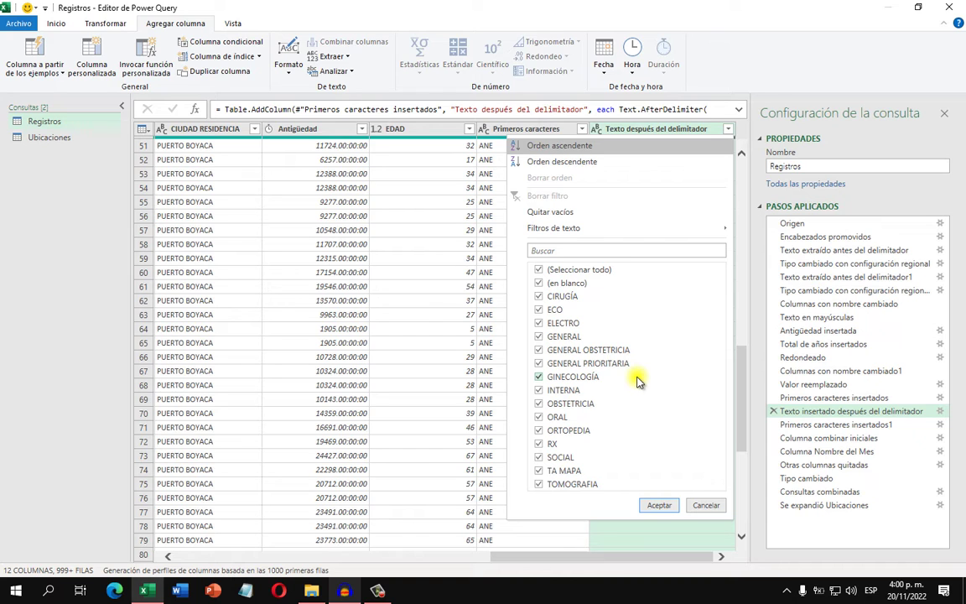
Examine the Primeros caracteres insertados1 step and load the complete list of distinct values in its Primeros caracteres.1 column.
click(689, 127)
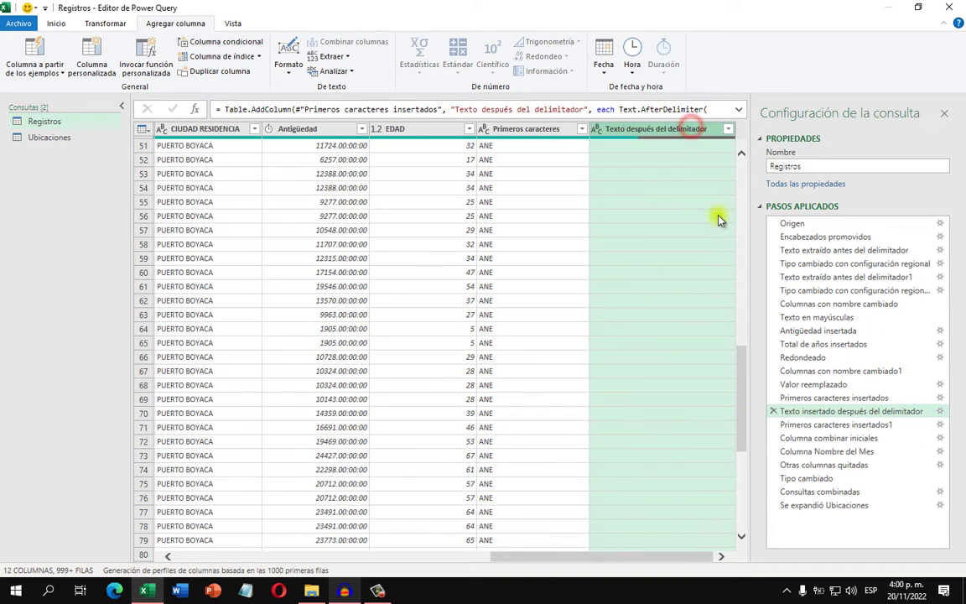
click(835, 425)
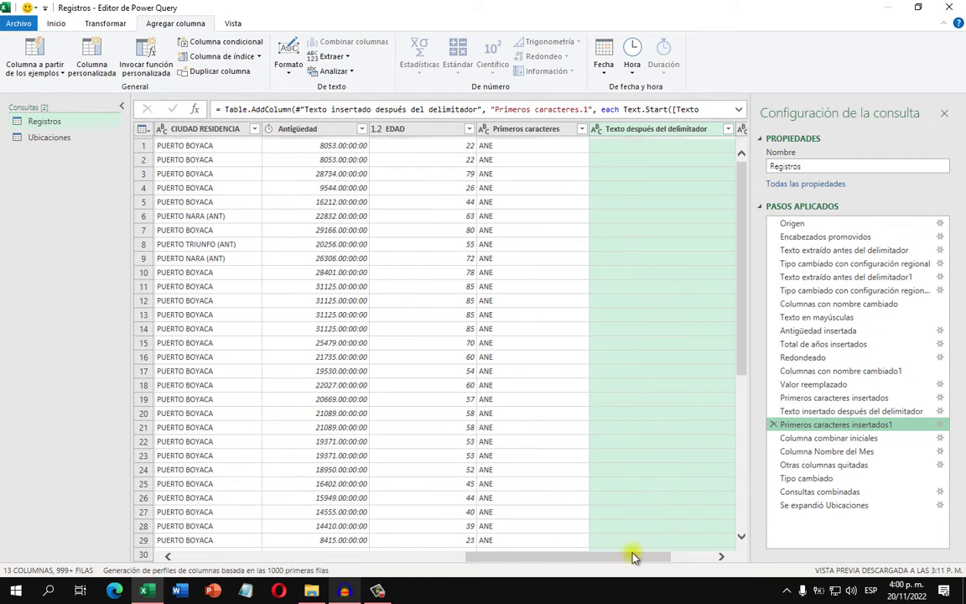
drag(632, 556, 749, 447)
click(654, 128)
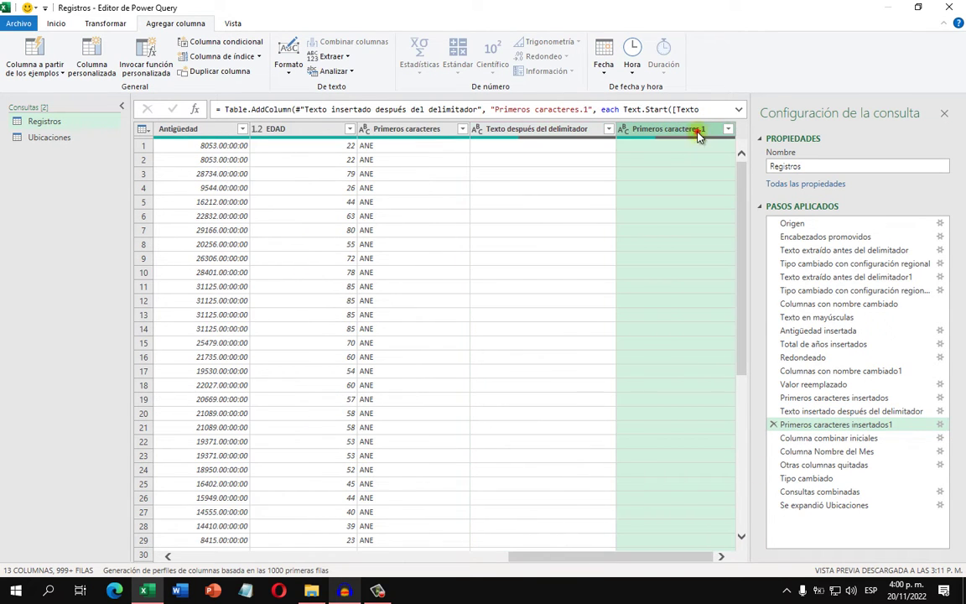
click(728, 129)
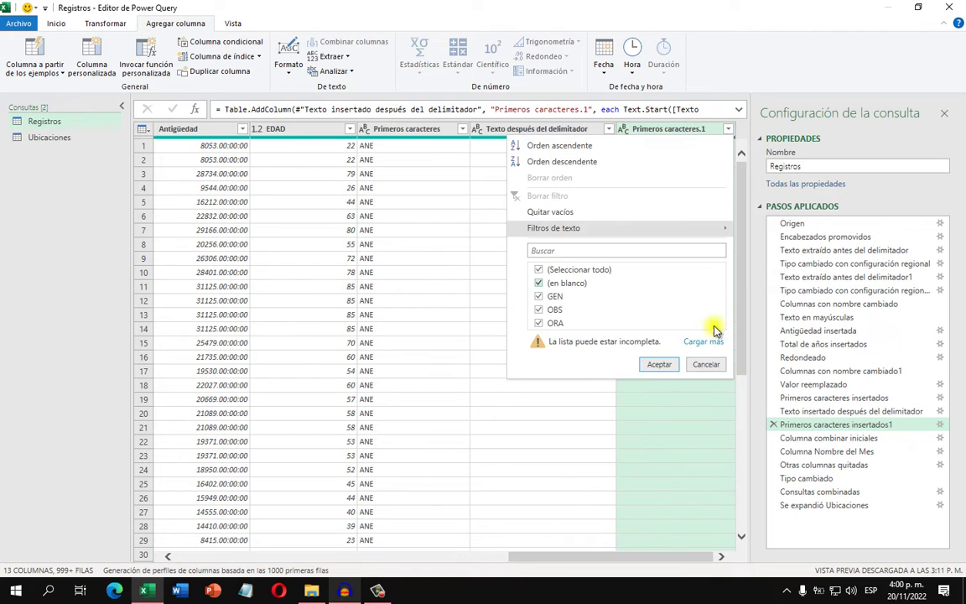
click(709, 343)
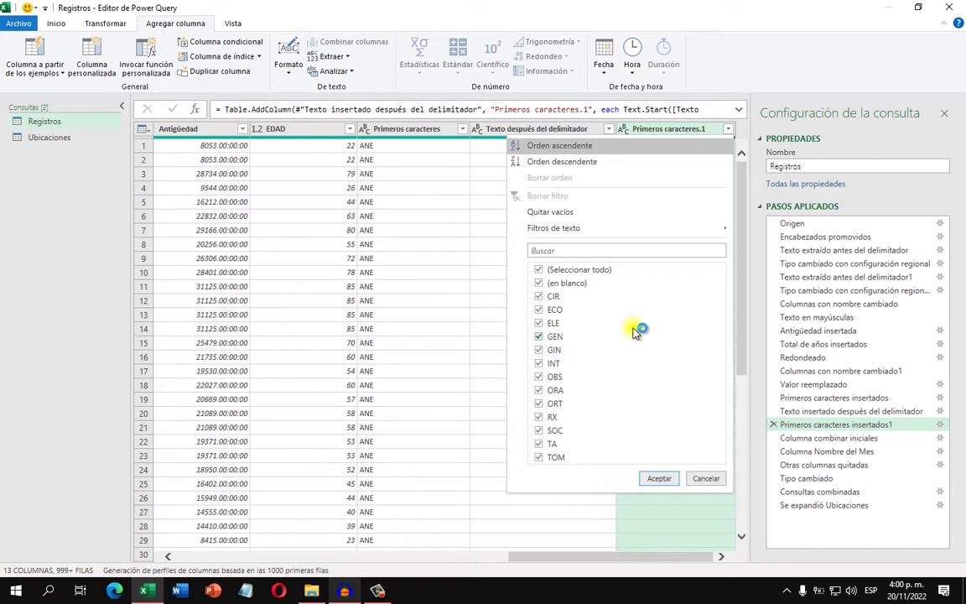
click(675, 134)
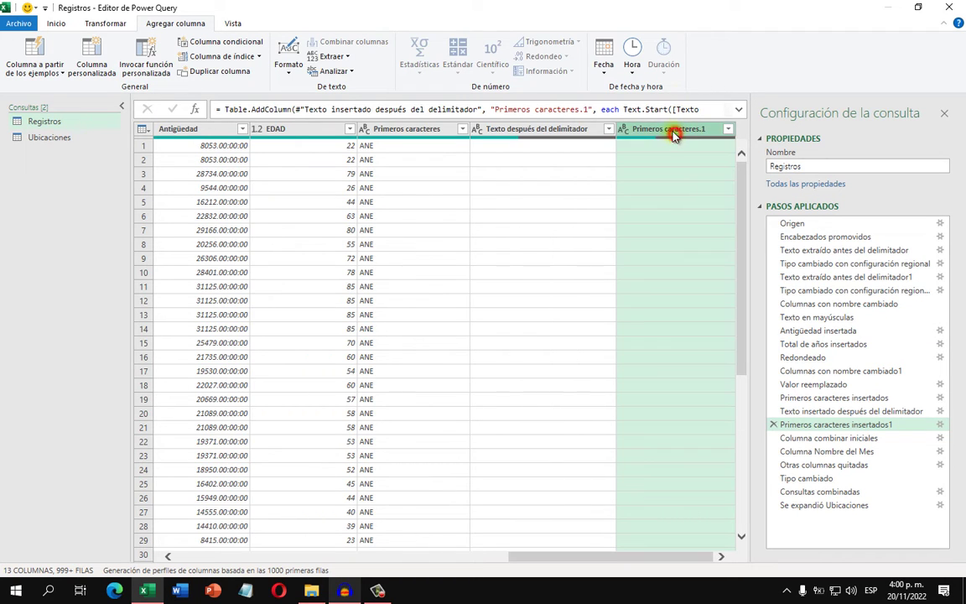
In the Columna combinar iniciales step, compare Primeros caracteres and Primeros caracteres.1 with ESP and check the distinct ESP values.
click(850, 439)
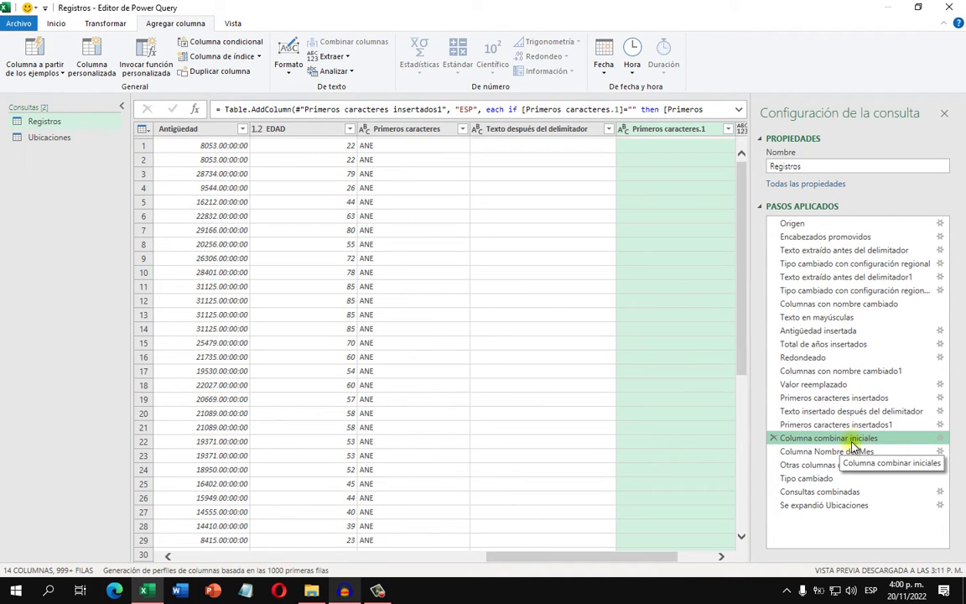
drag(634, 556, 691, 564)
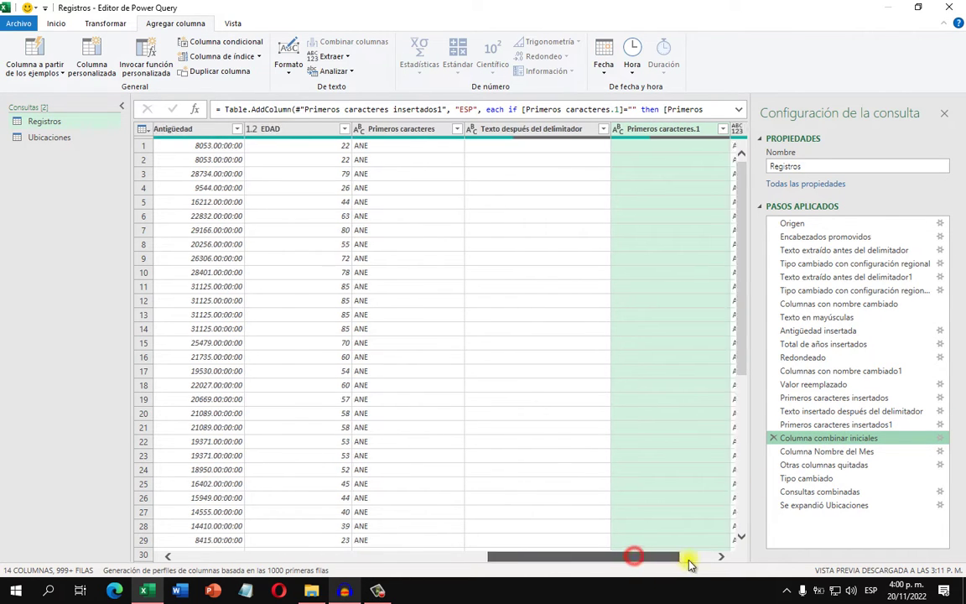
click(322, 132)
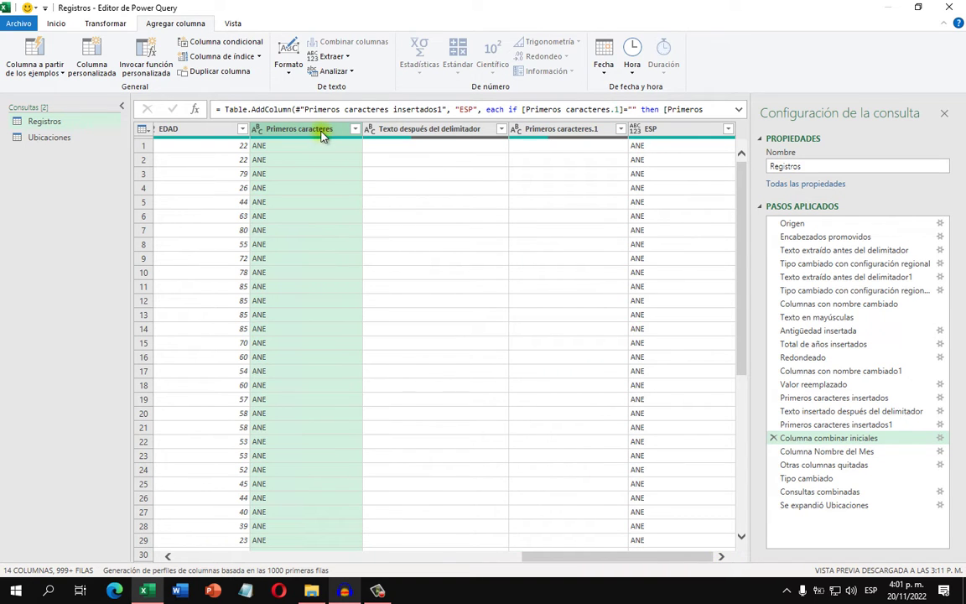
ctrl+click(572, 130)
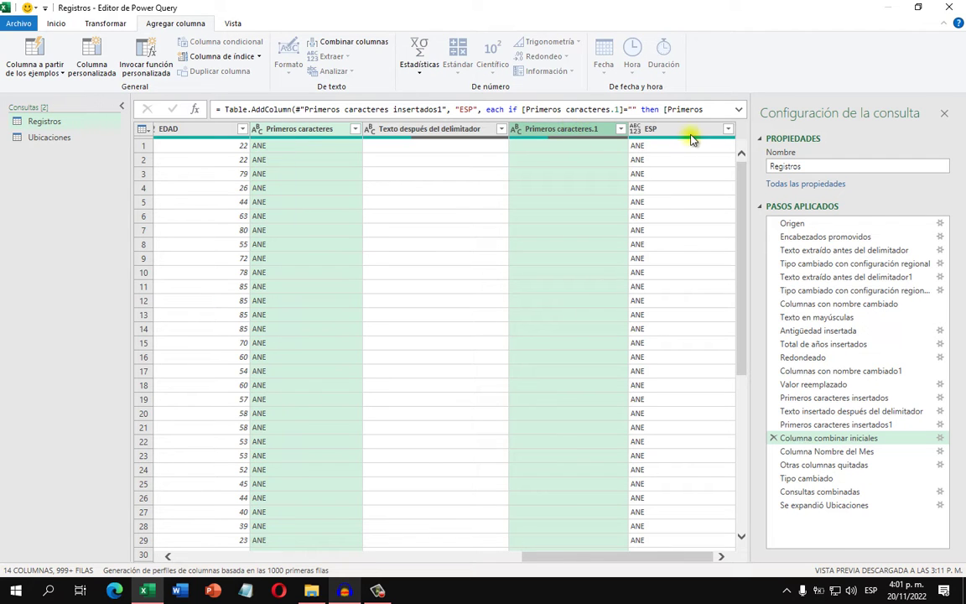
click(689, 131)
click(728, 130)
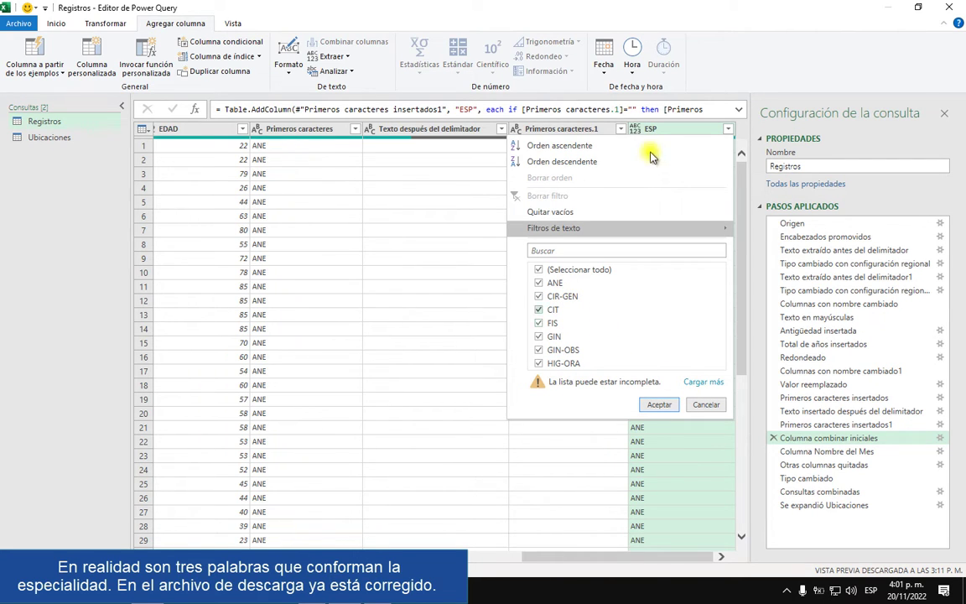
click(675, 126)
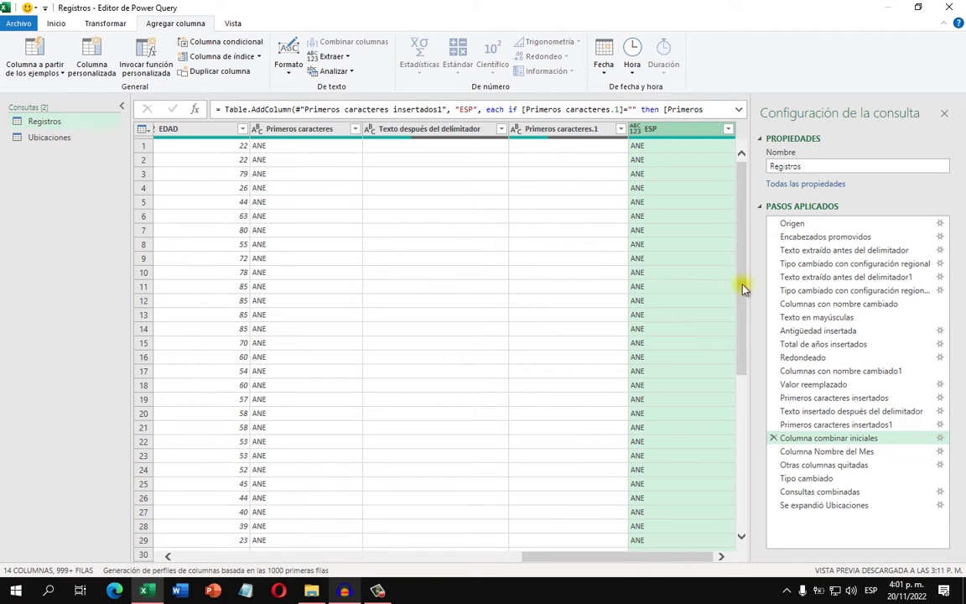
Examine the MES column in the Columna Nombre del Mes step and look through the available date extraction options.
click(842, 453)
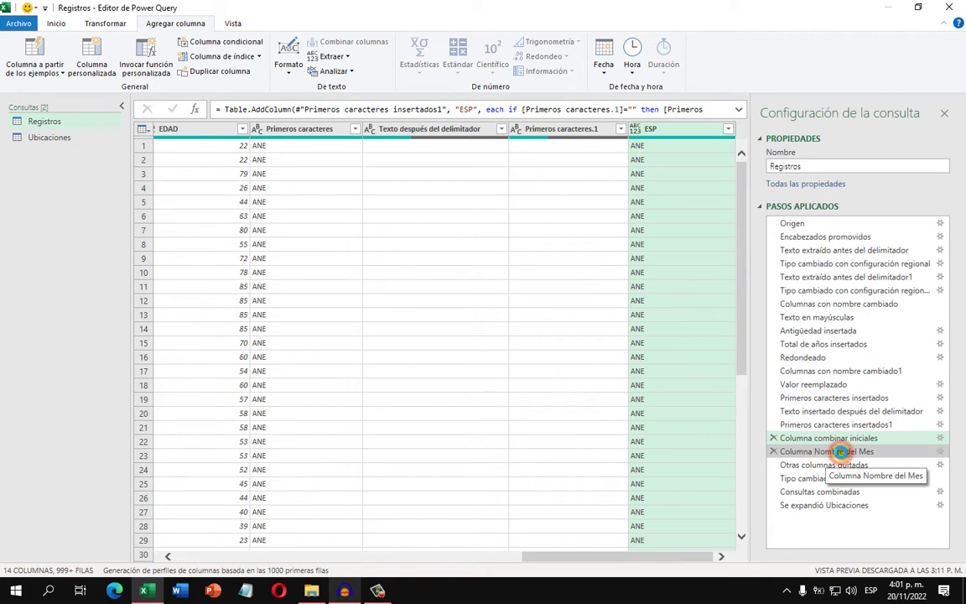
drag(623, 554, 703, 556)
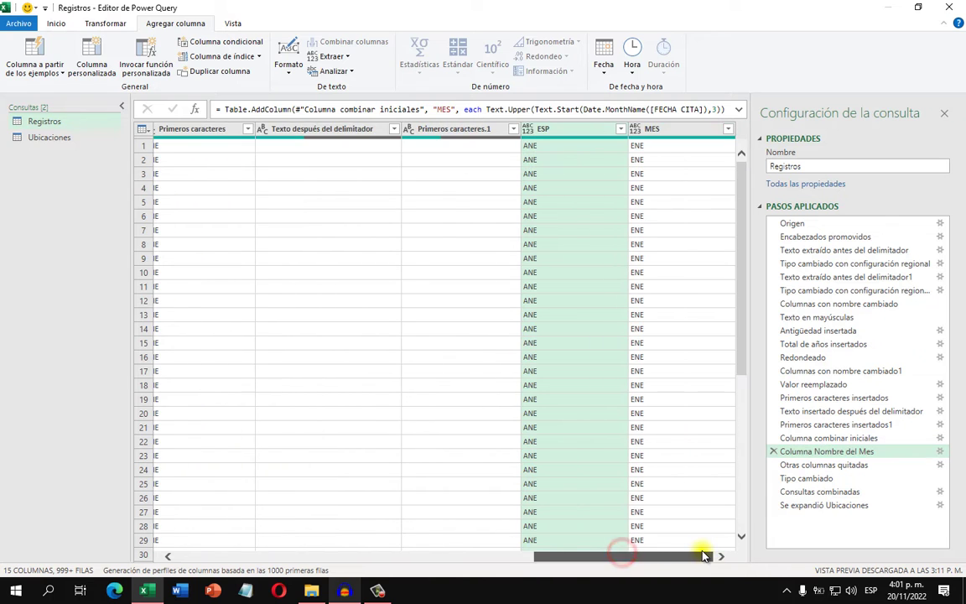
click(680, 133)
drag(644, 556, 719, 551)
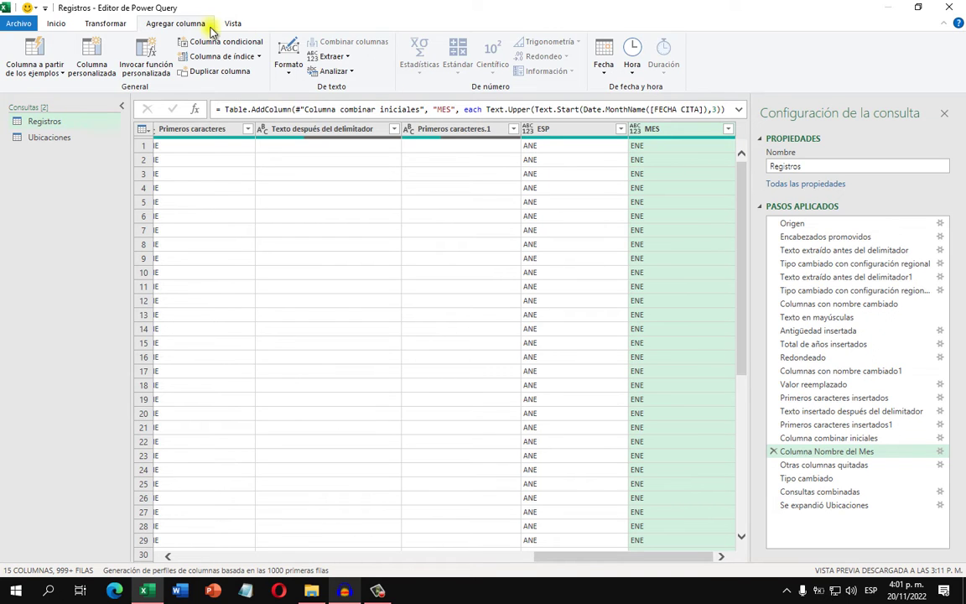
click(604, 71)
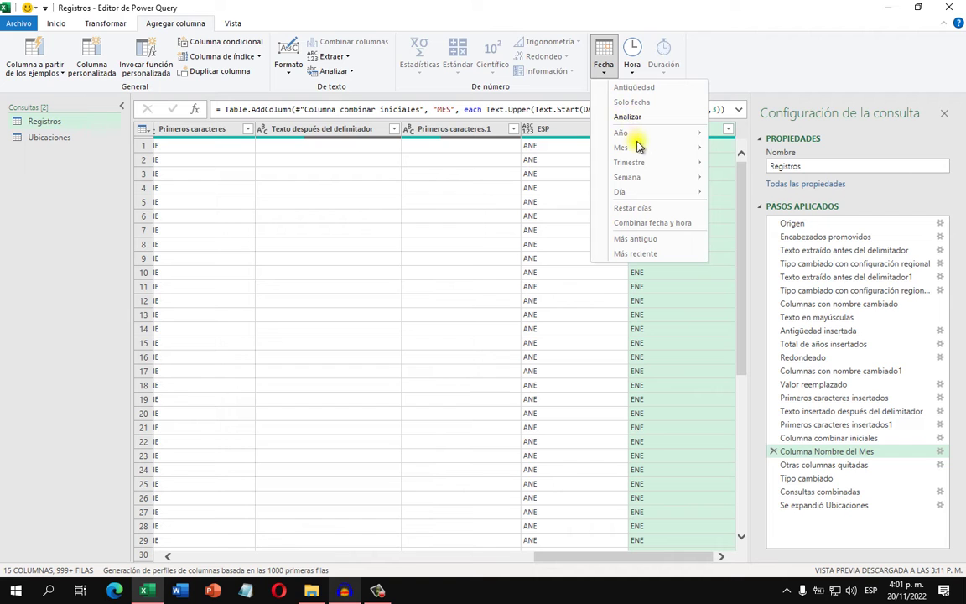
click(606, 74)
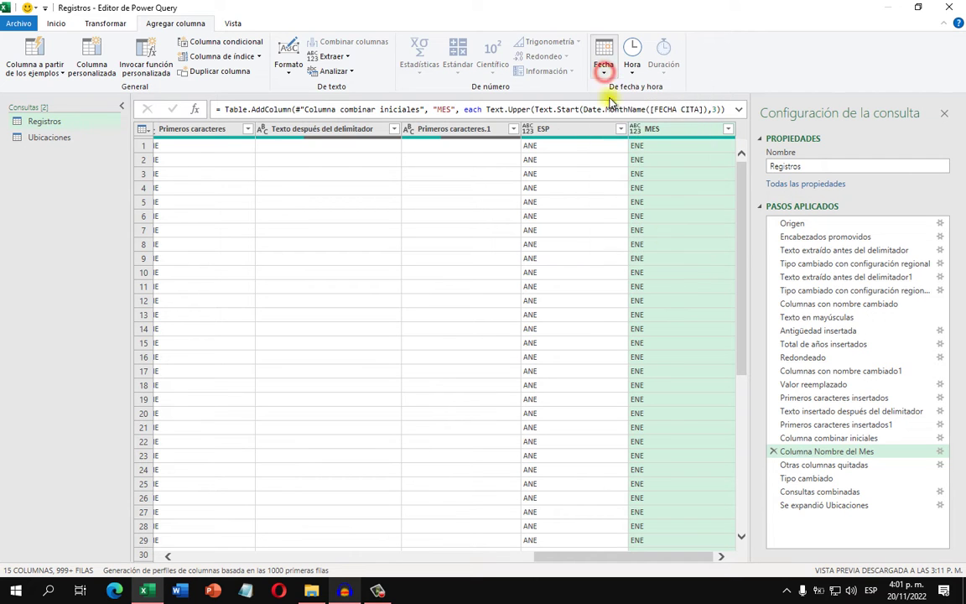
Review the columns kept in the Otras columnas quitadas step and the ESP and MES data types in Tipo cambiado.
click(839, 467)
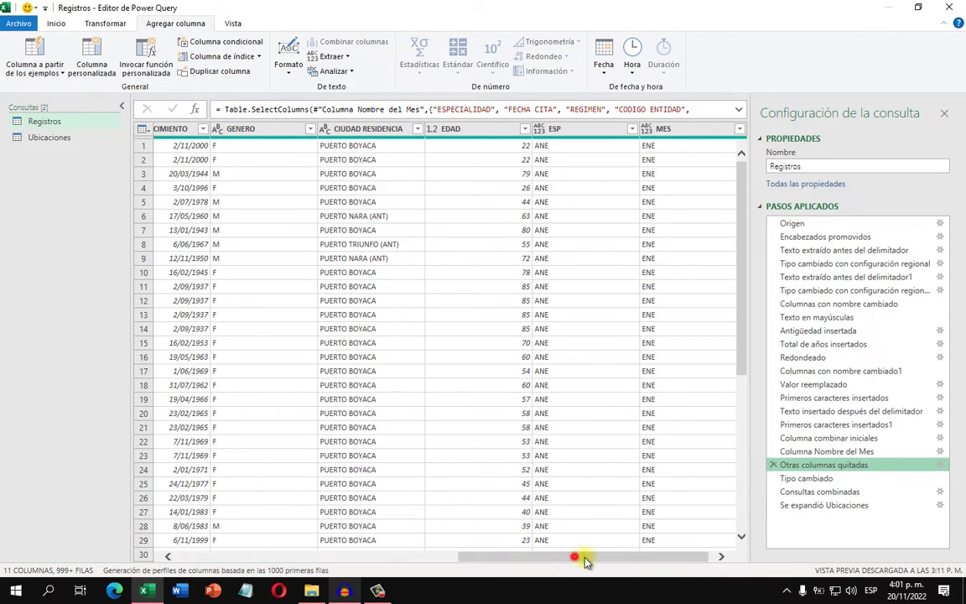
drag(586, 562, 684, 560)
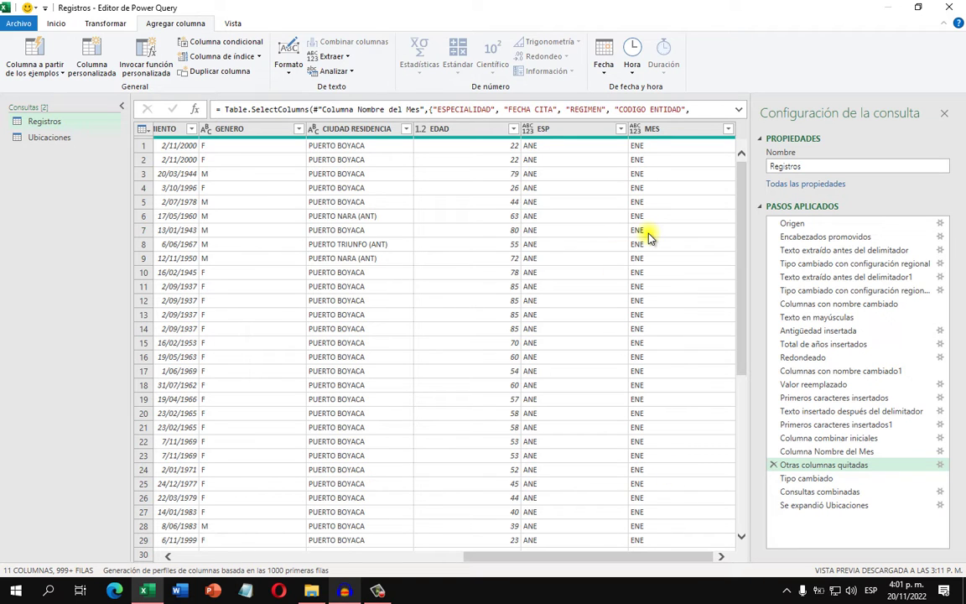
click(805, 479)
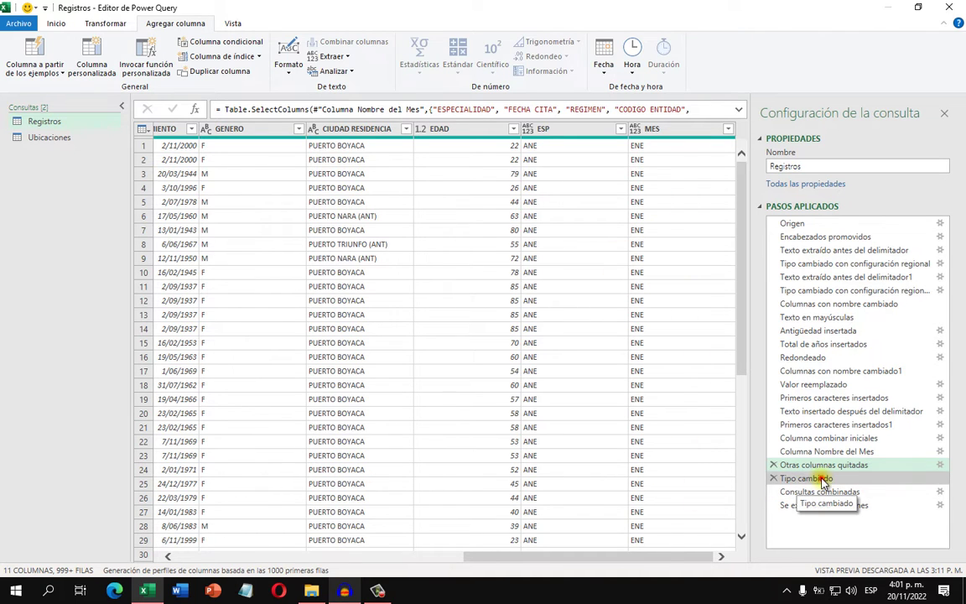
click(565, 130)
click(700, 128)
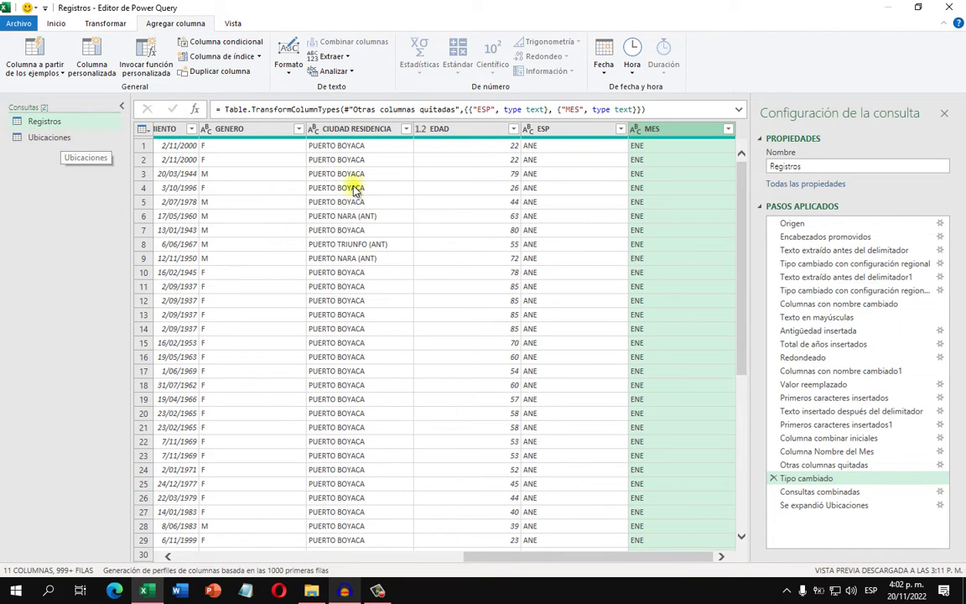
Load the complete list of distinct CIUDAD RESIDENCIA values and review the spelling variants of the city names.
click(380, 136)
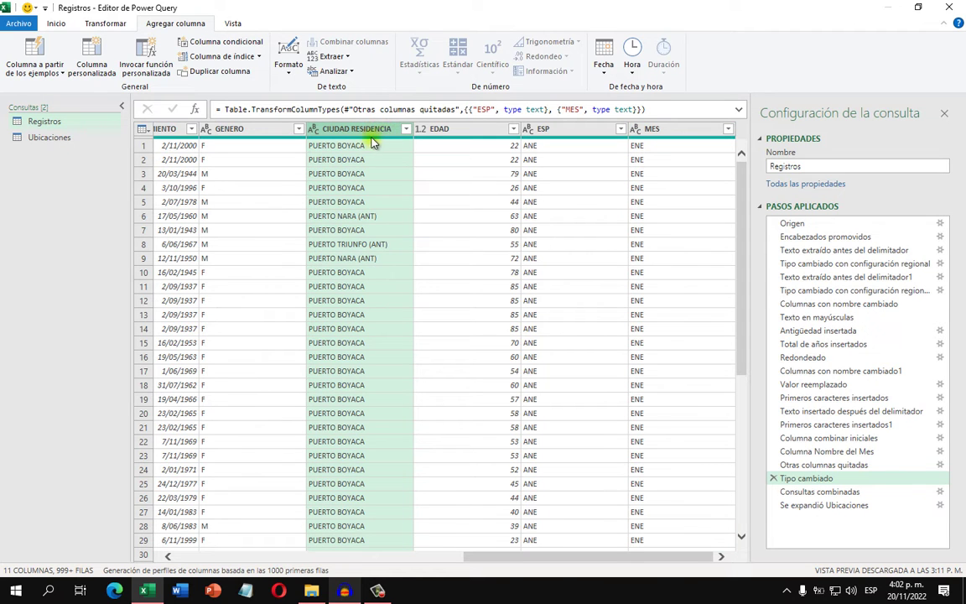
click(406, 130)
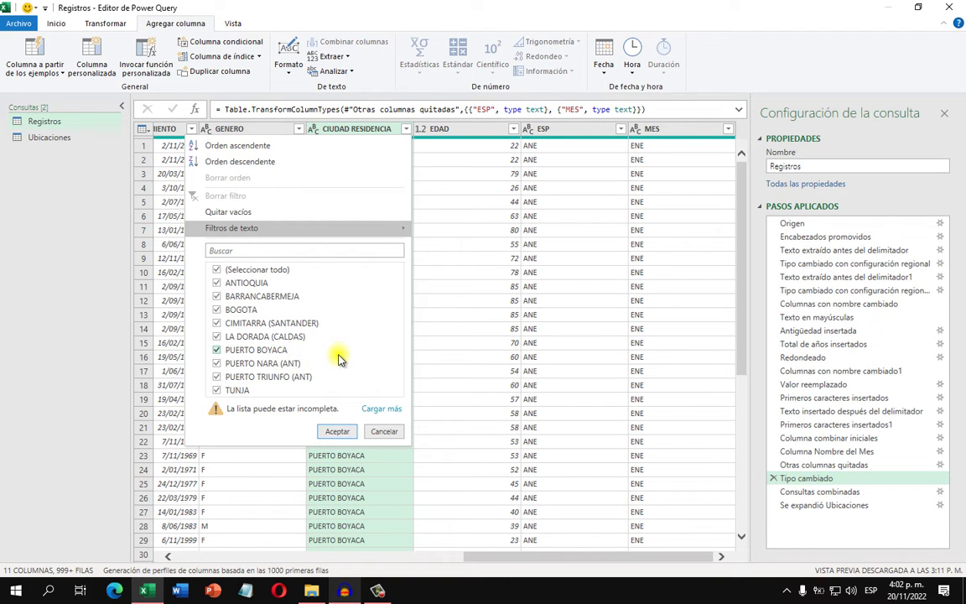
click(378, 409)
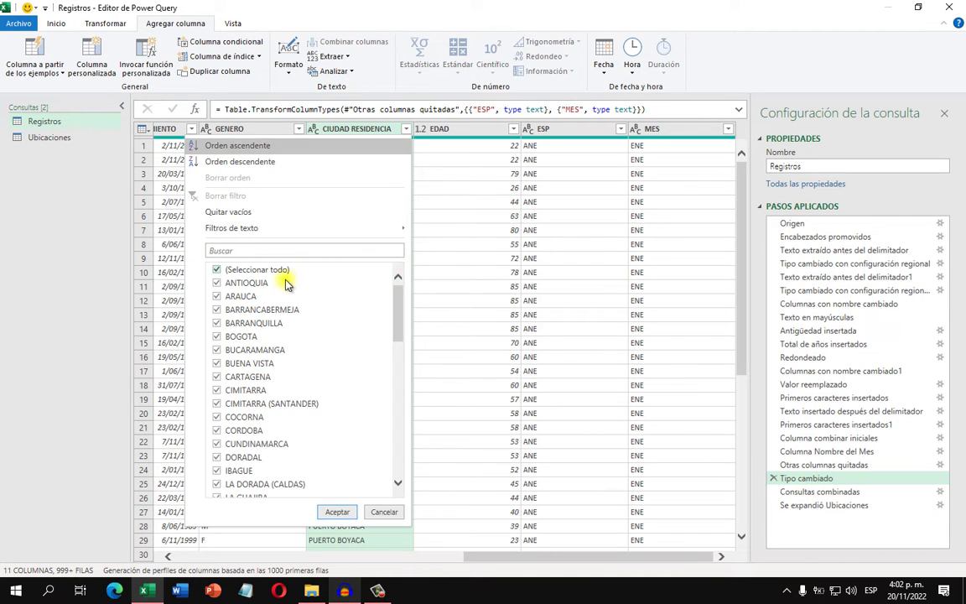
scroll(353, 344, down, 5)
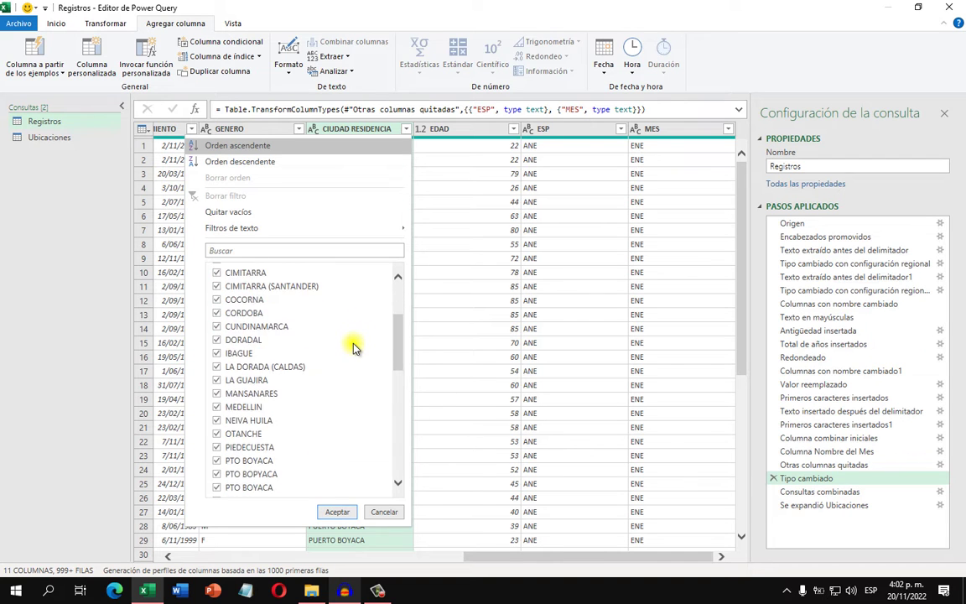
scroll(352, 346, down, 2)
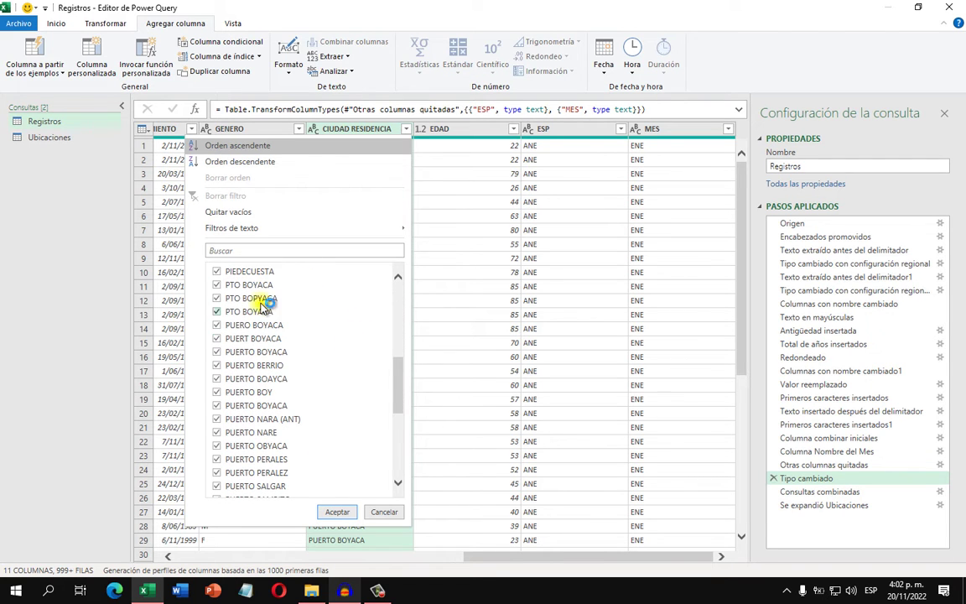
scroll(260, 312, up, 2)
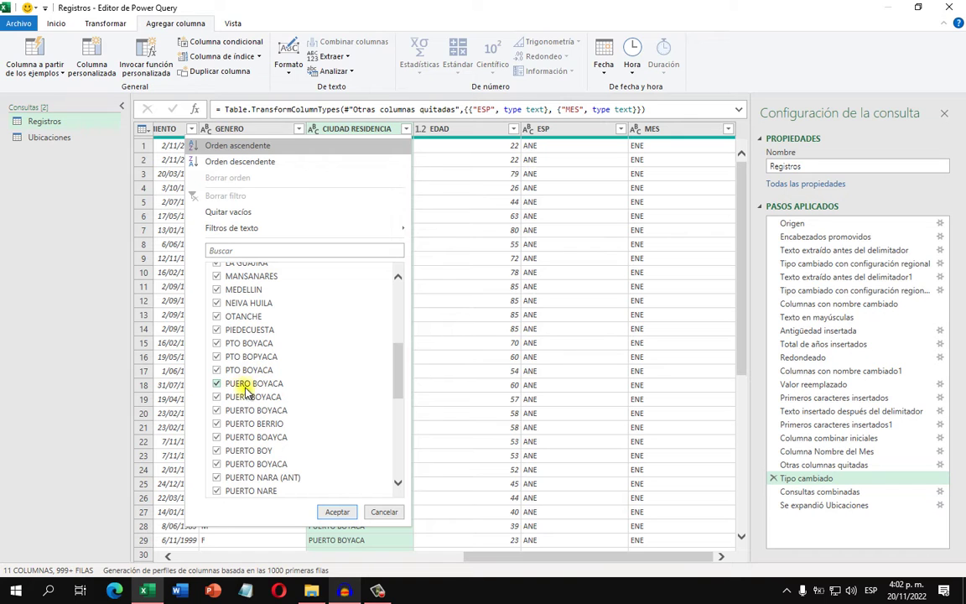
click(363, 132)
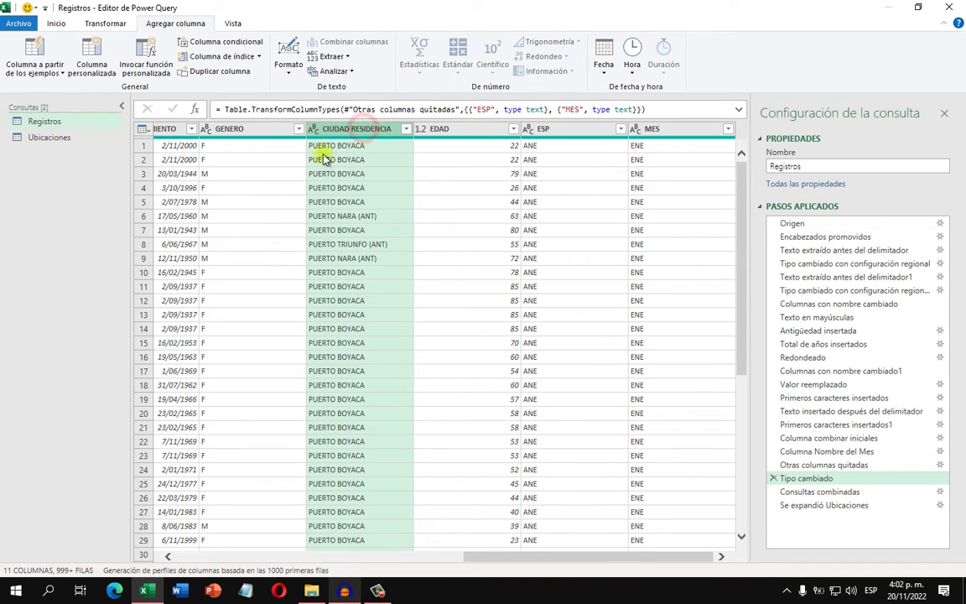
Examine the RESIDENCIA and DEPARTAMENTO columns of the Ubicaciones query.
click(83, 139)
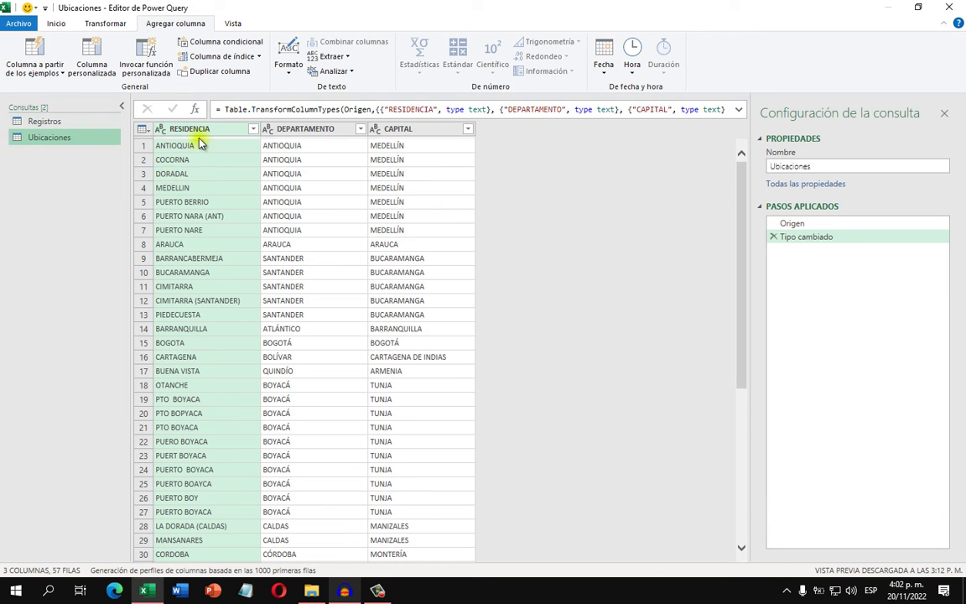
click(201, 131)
scroll(183, 267, down, 7)
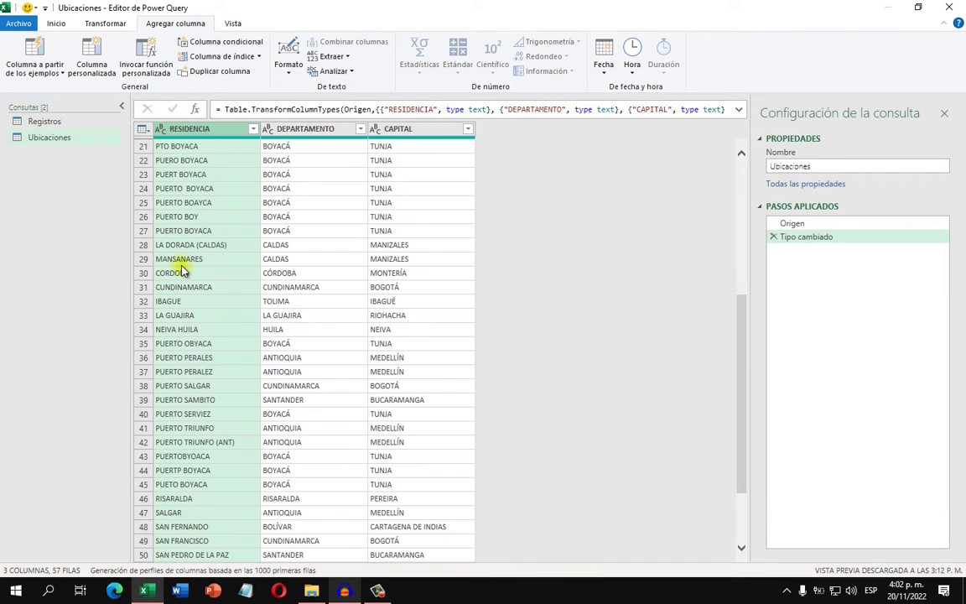
scroll(183, 269, up, 7)
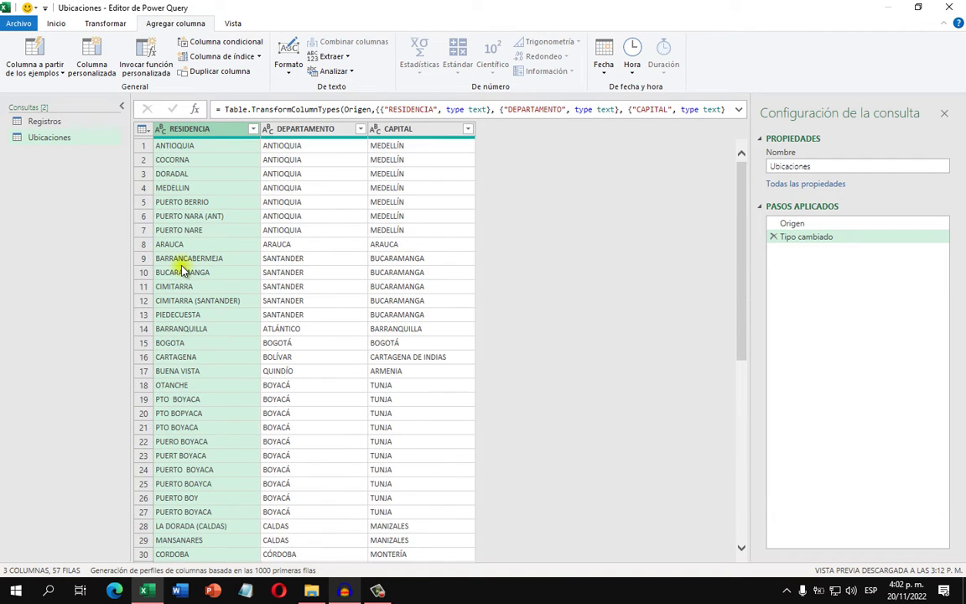
click(322, 132)
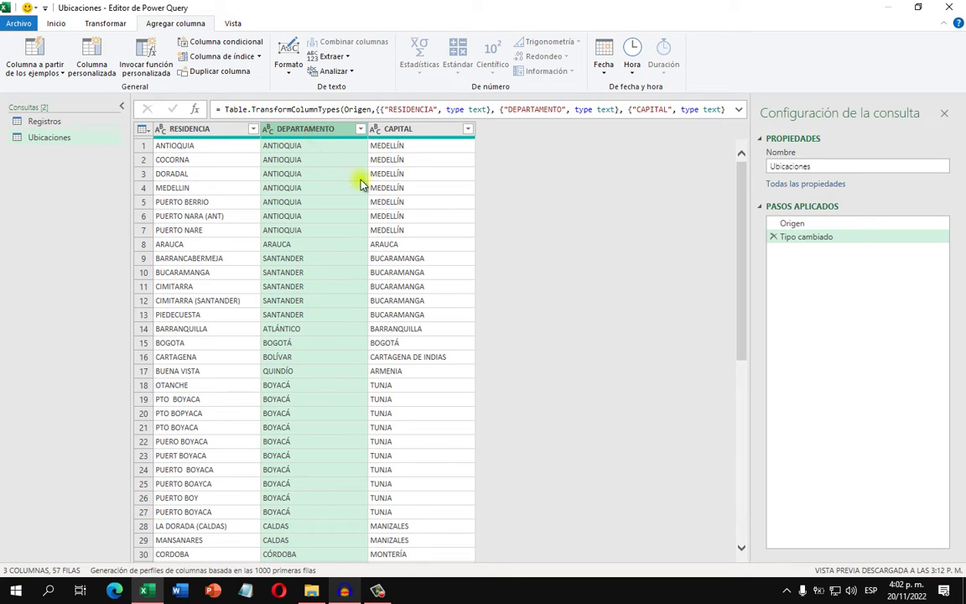
Examine how the Consultas combinadas step of Registros merges CIUDAD RESIDENCIA with RESIDENCIA from Ubicaciones, and leave the merge settings without changes.
click(75, 122)
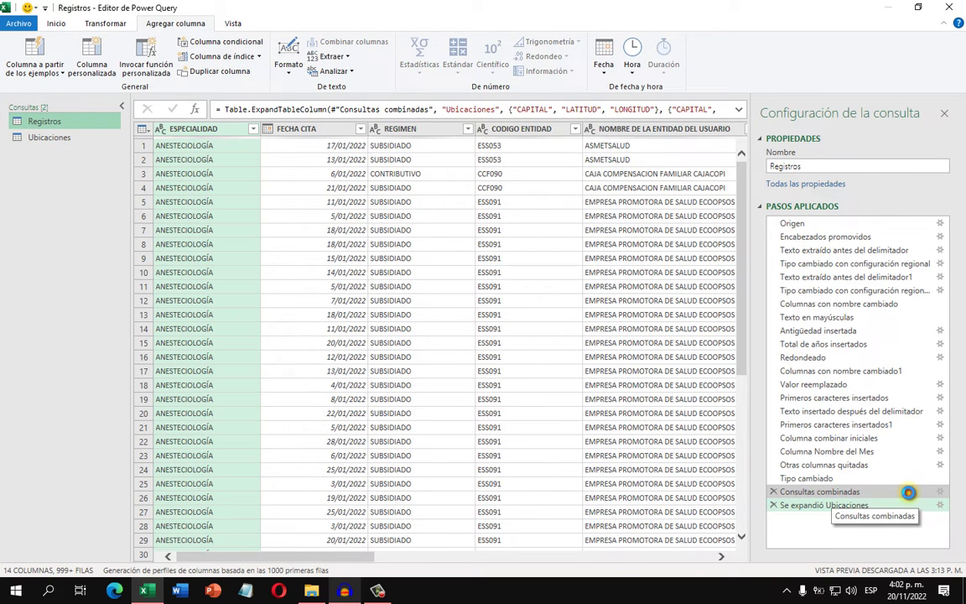
click(908, 492)
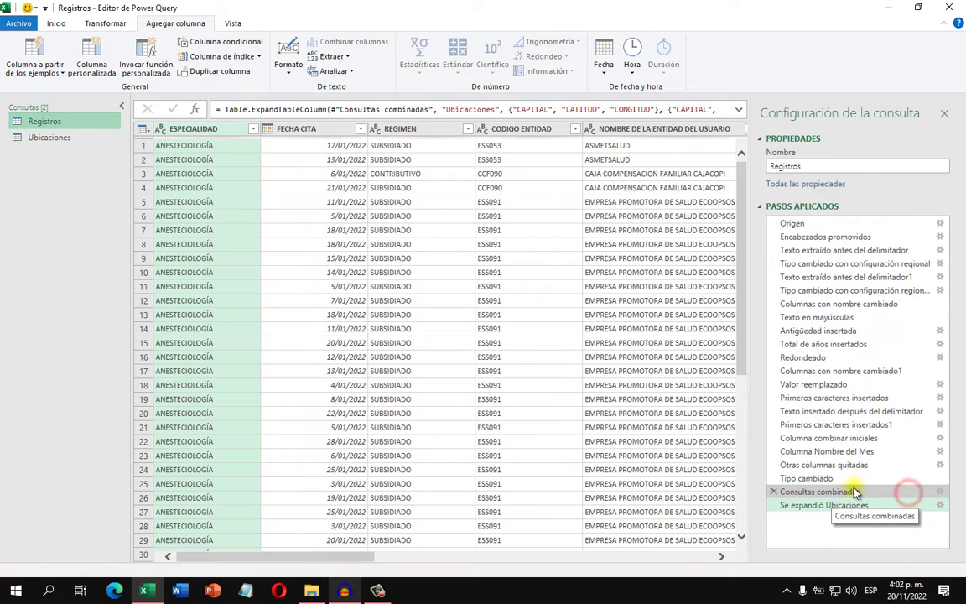
click(943, 493)
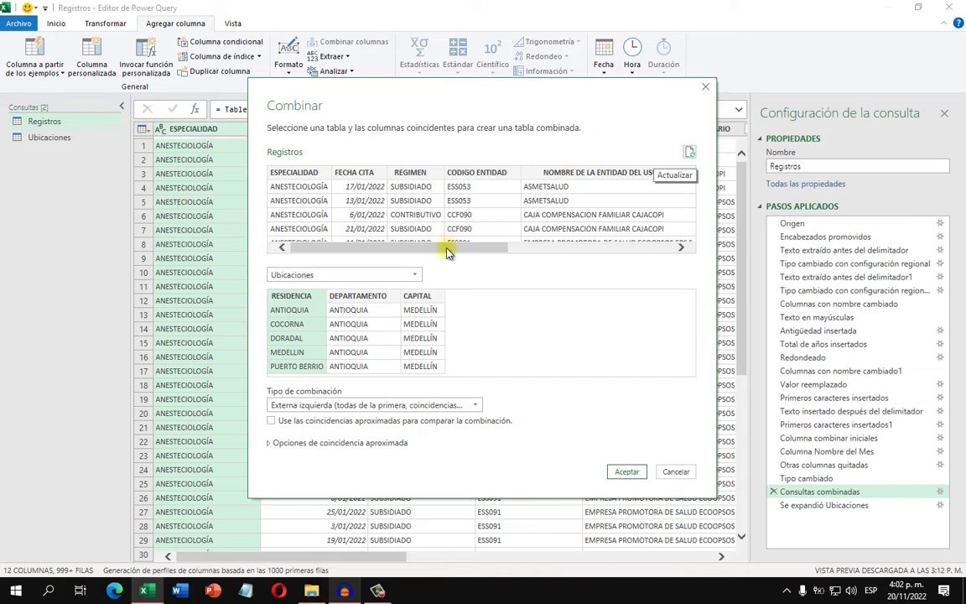
drag(447, 251, 632, 250)
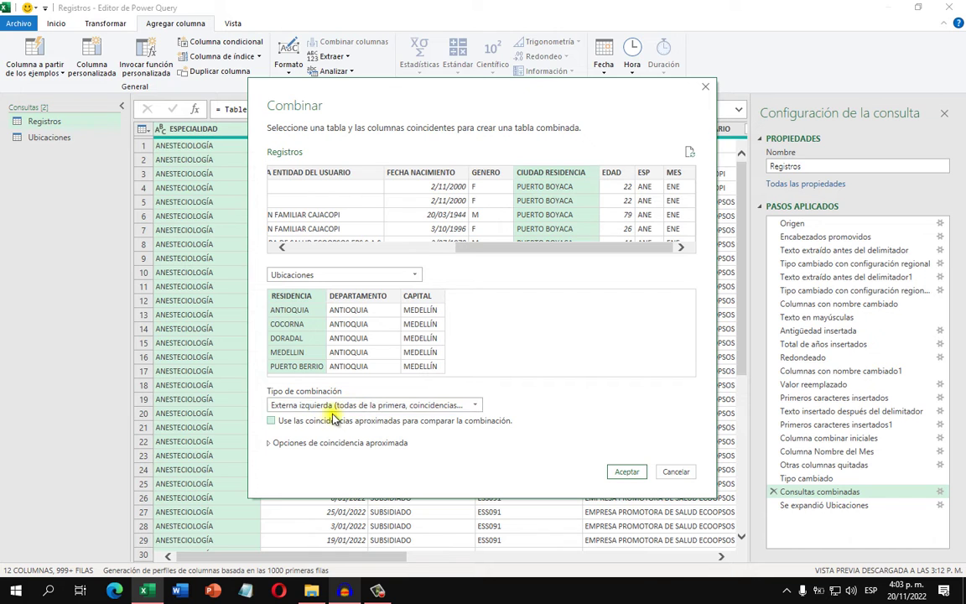
click(670, 470)
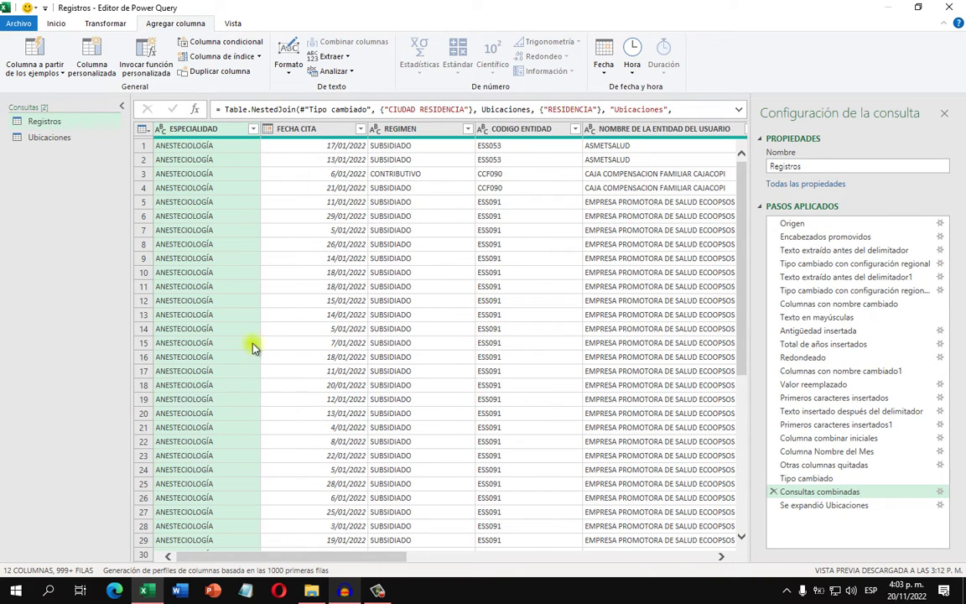
Review the CAPITAL column and the rest of the table in the Se expandió Ubicaciones step of Registros.
click(818, 505)
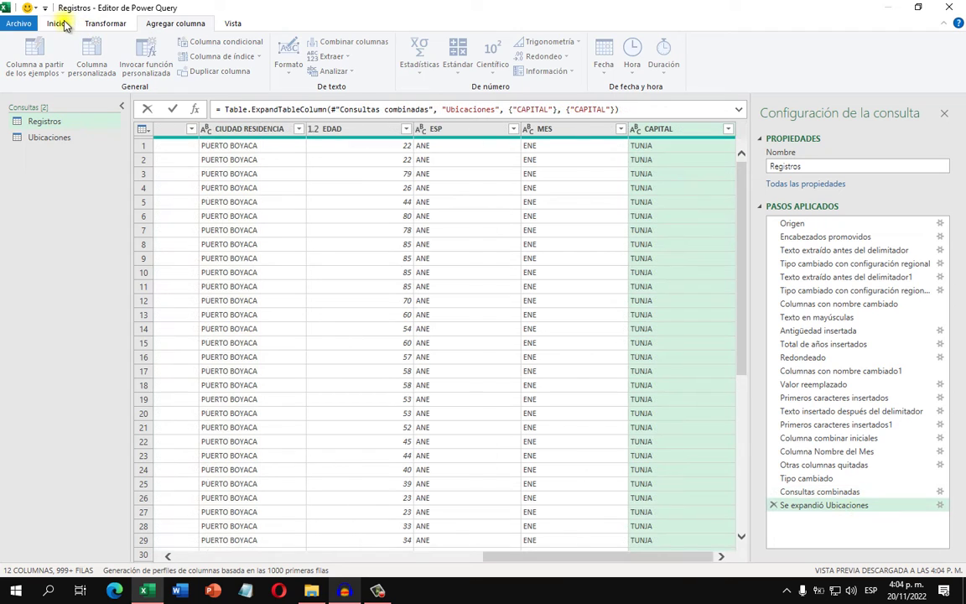
click(57, 24)
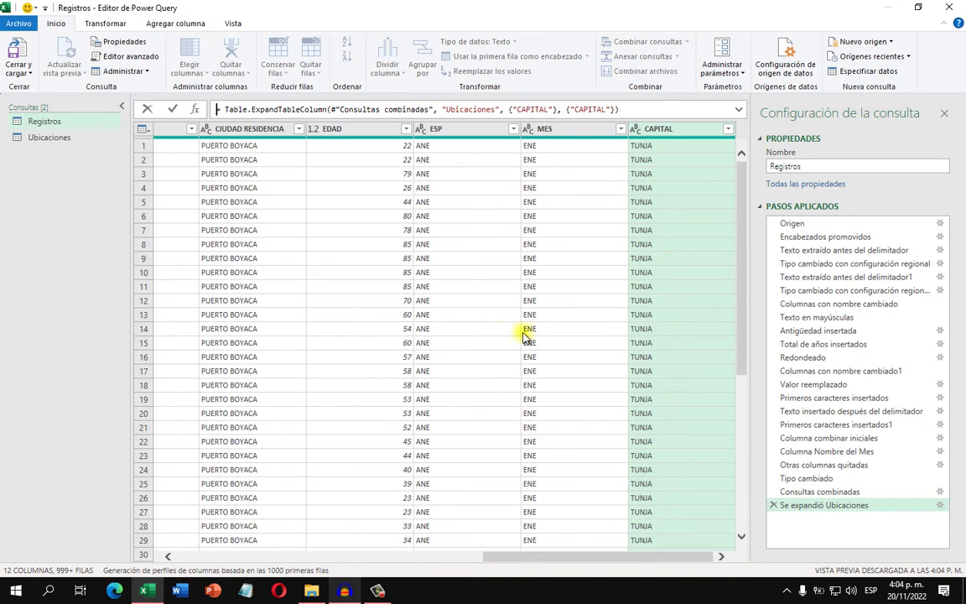
click(604, 559)
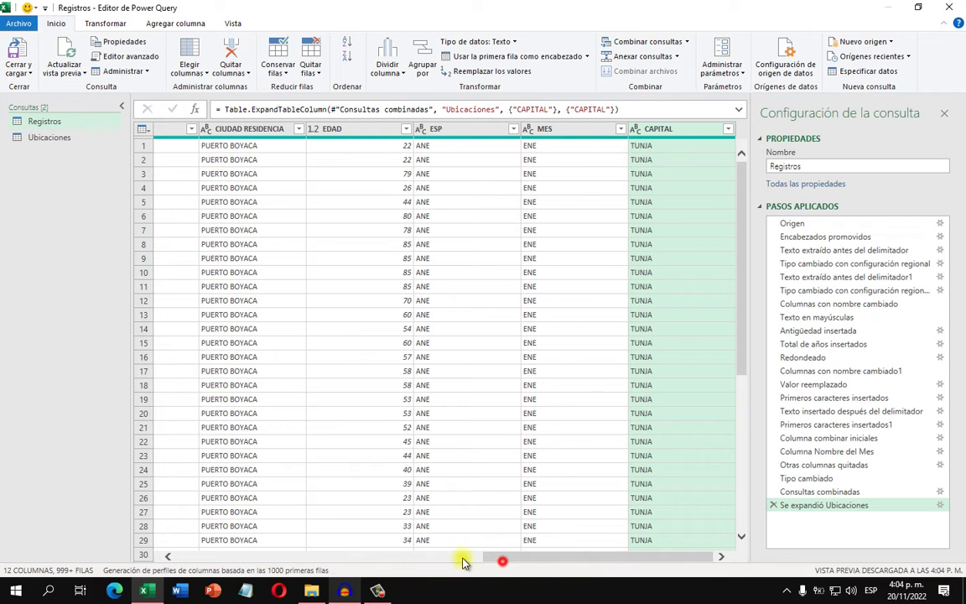
drag(464, 562, 183, 555)
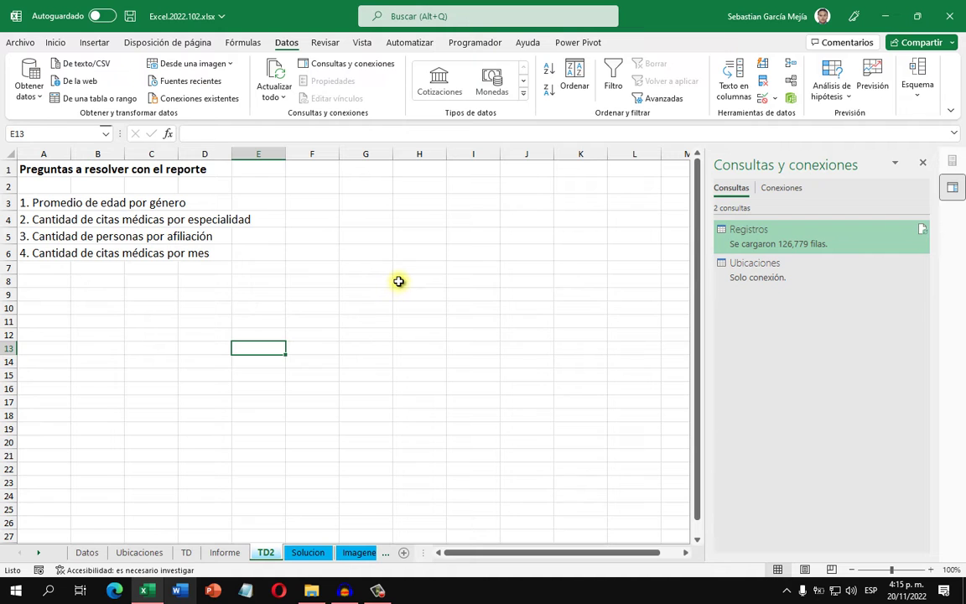
Look over the loaded table on the Datos sheet, return to the report questions on TD2 and close the queries and connections list.
click(95, 555)
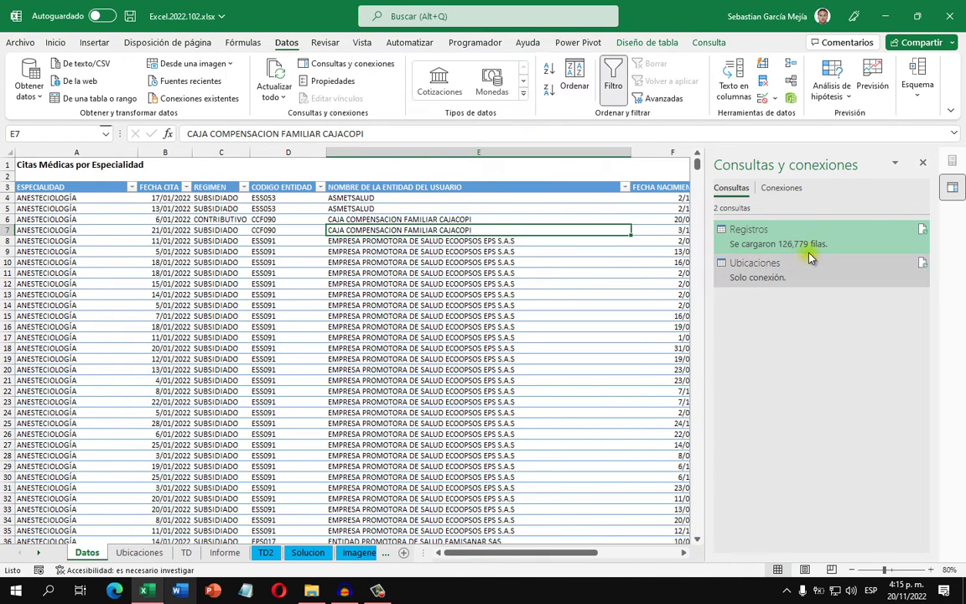
click(270, 555)
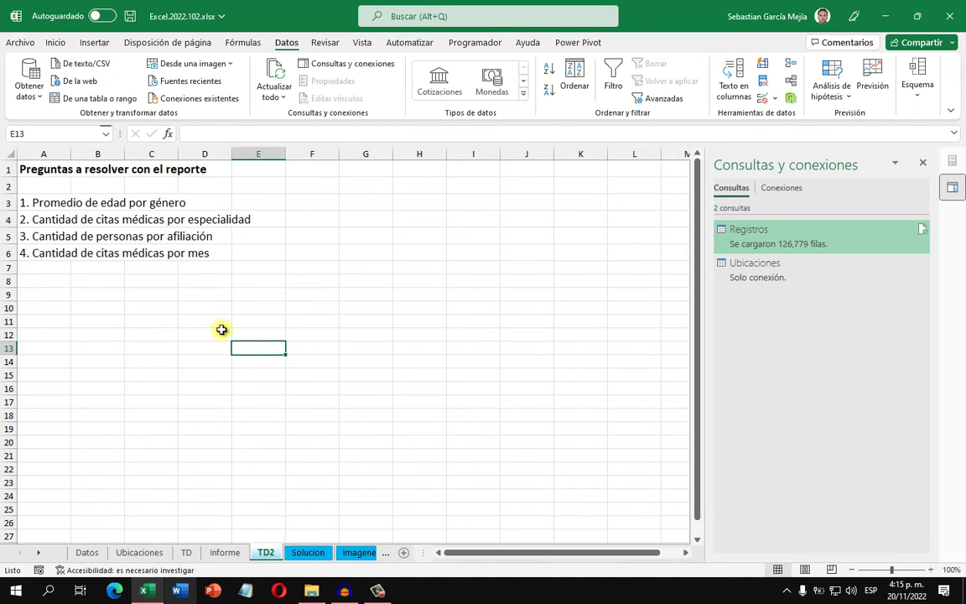
click(70, 286)
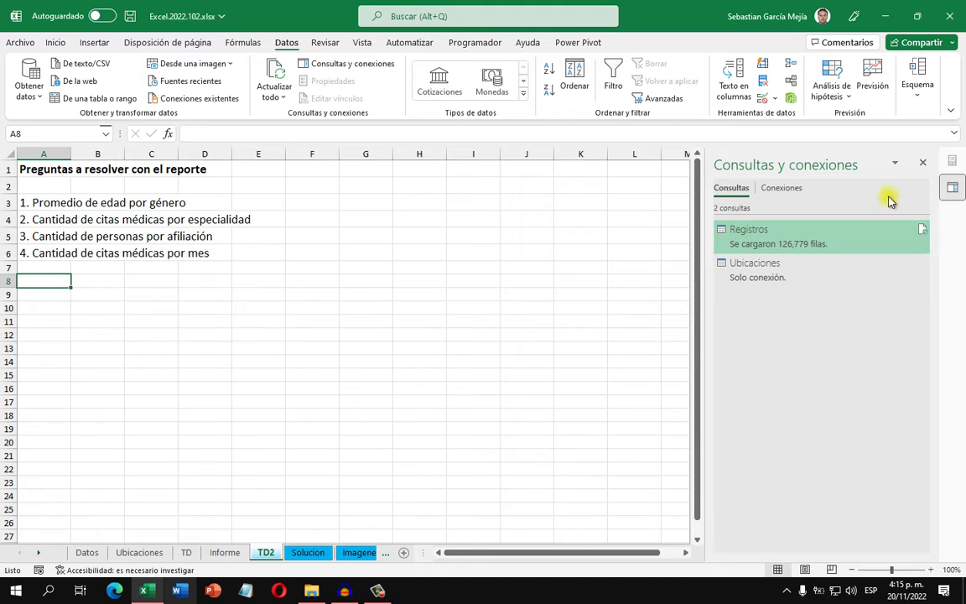
click(925, 163)
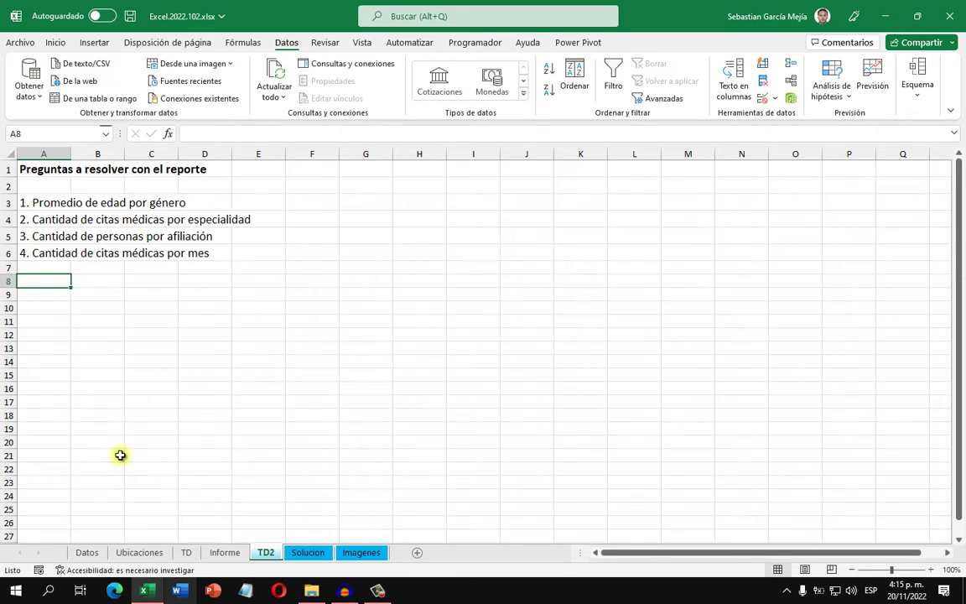
Insert a pivot table based on the Registros table from the Datos sheet, placed on the existing TD2 sheet at cell A10.
click(87, 552)
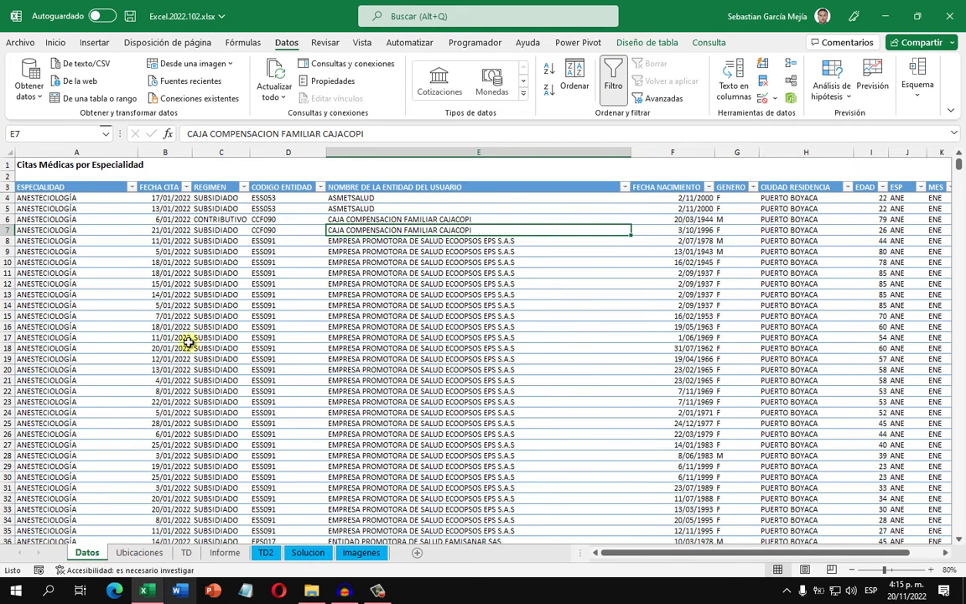
click(180, 271)
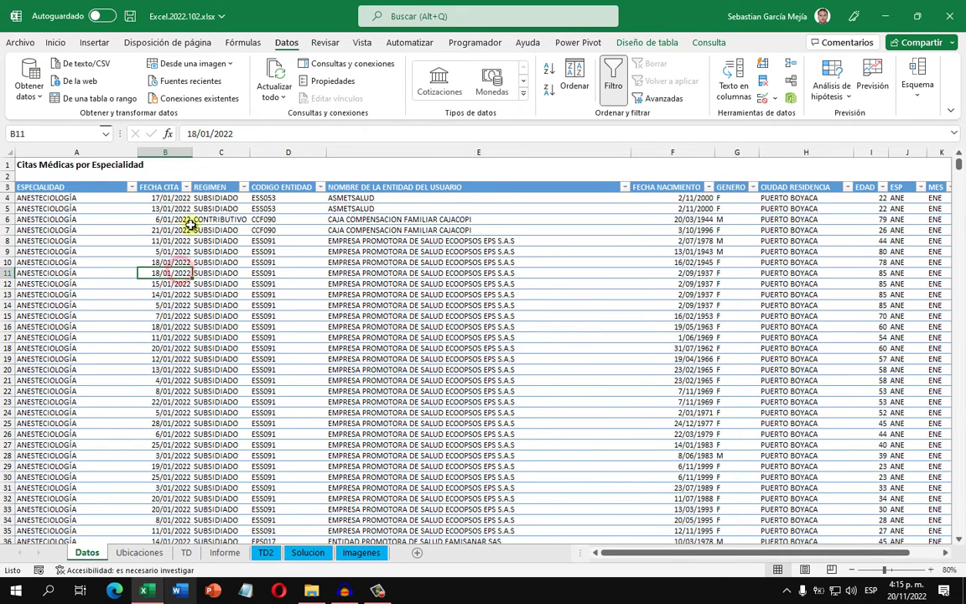
click(97, 43)
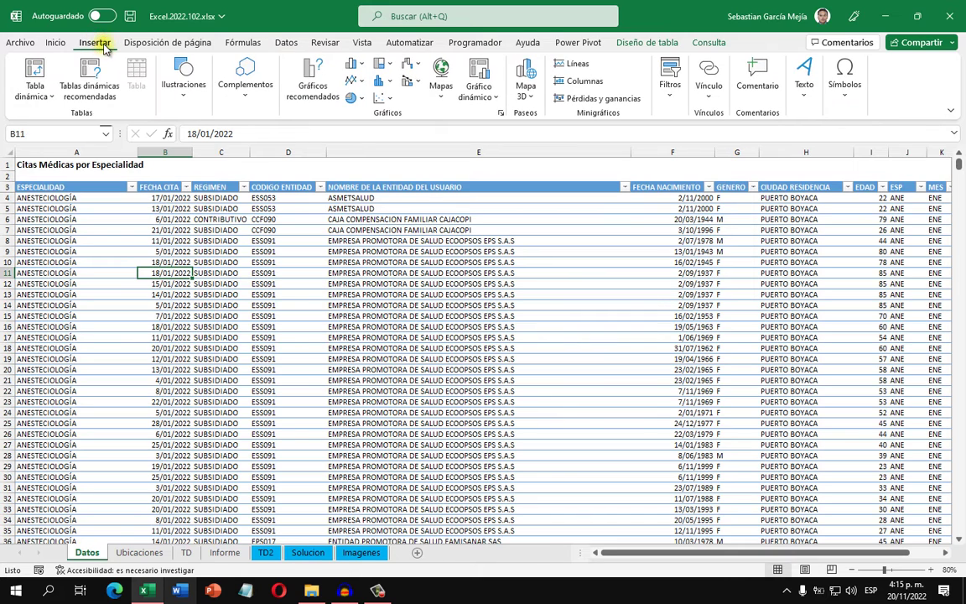
click(51, 98)
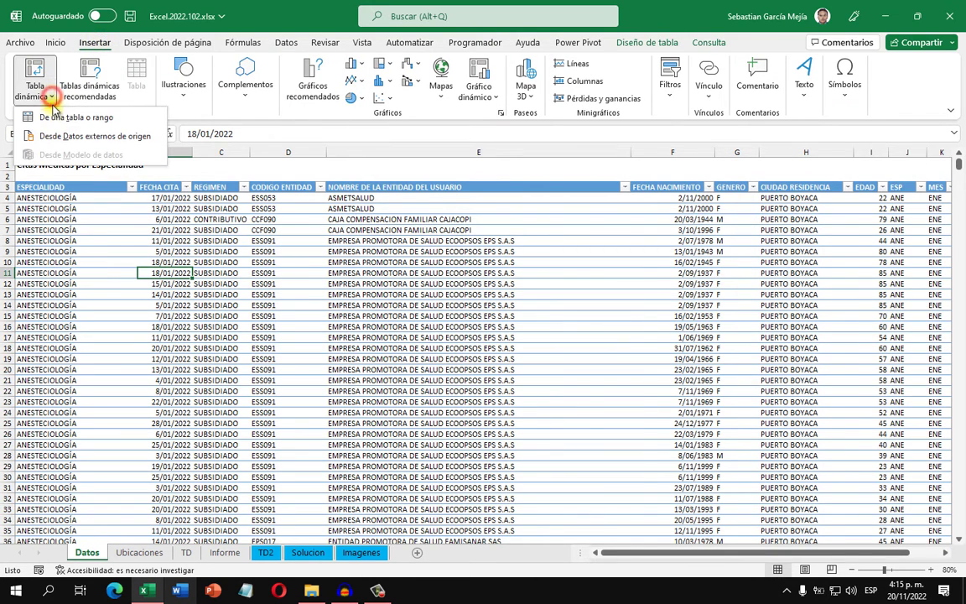
click(126, 121)
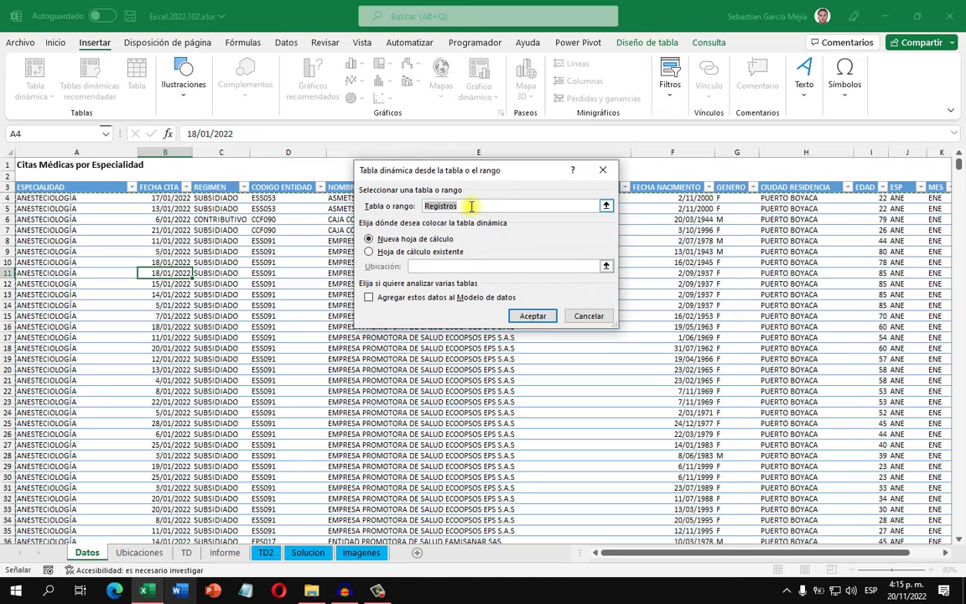
click(417, 253)
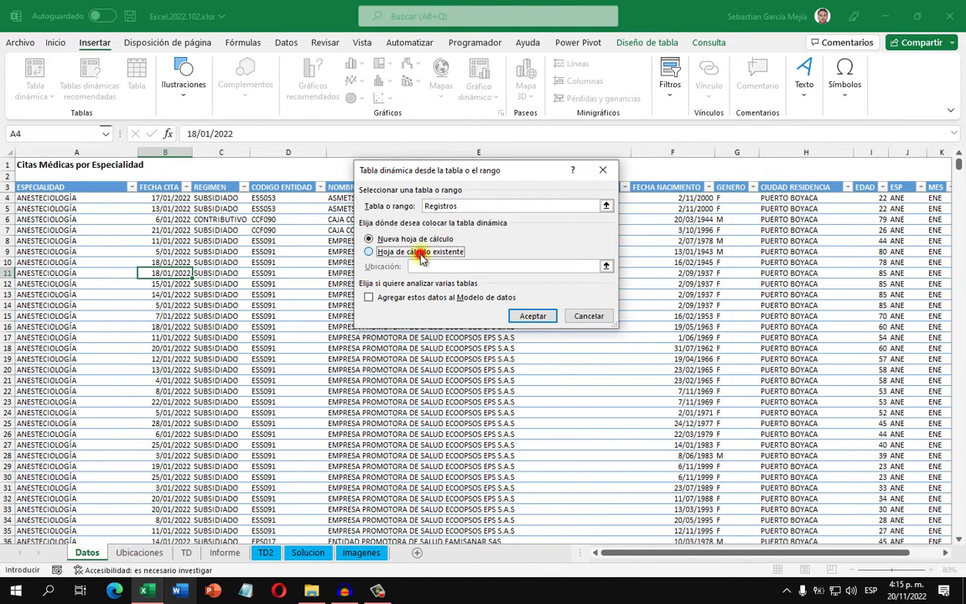
click(607, 265)
click(266, 553)
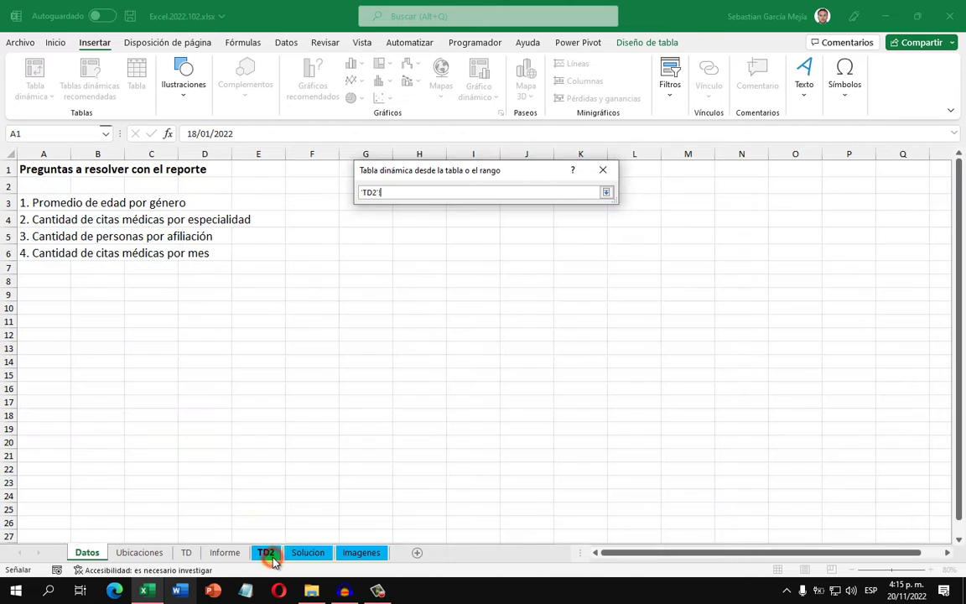
click(63, 310)
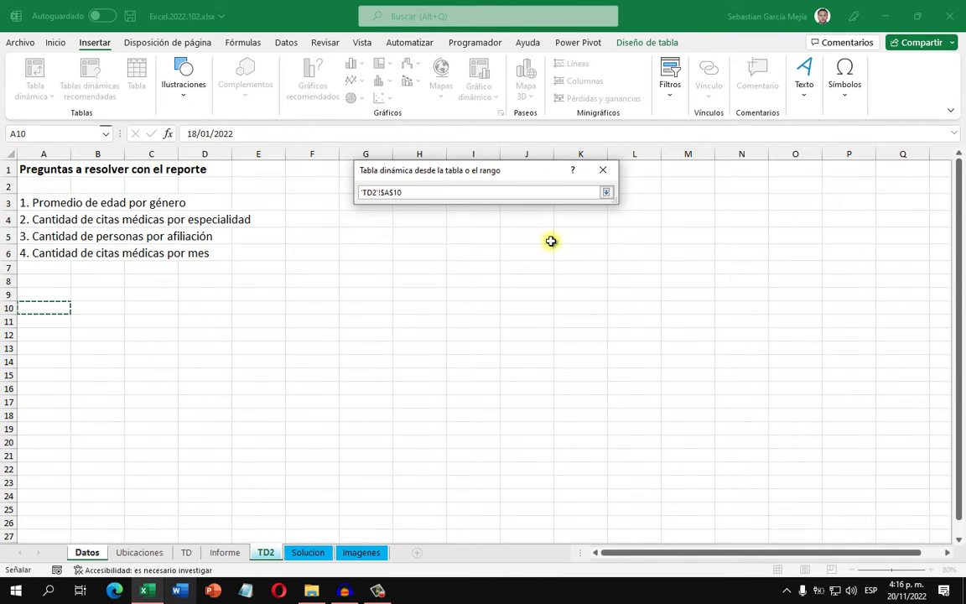
click(606, 192)
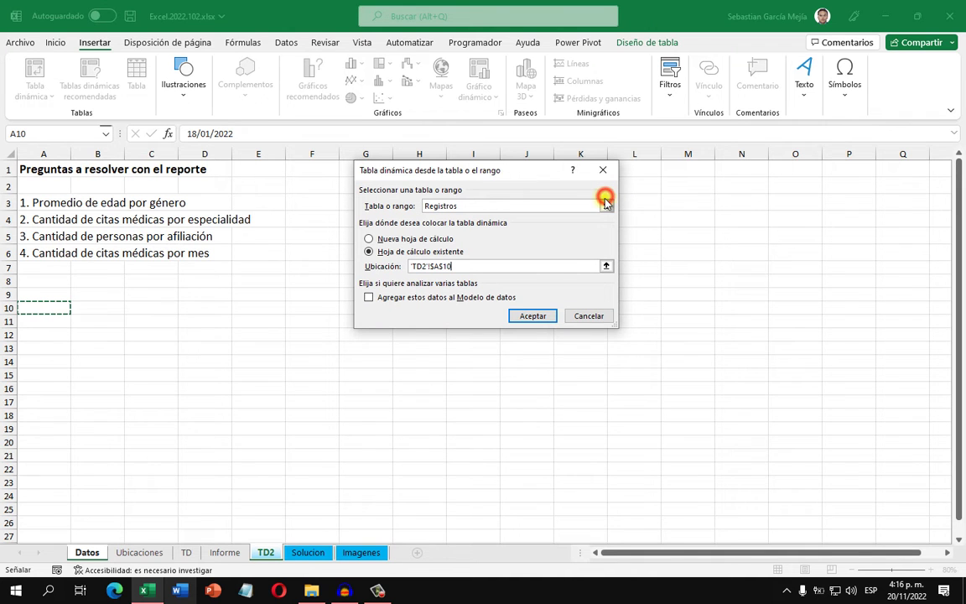
click(545, 315)
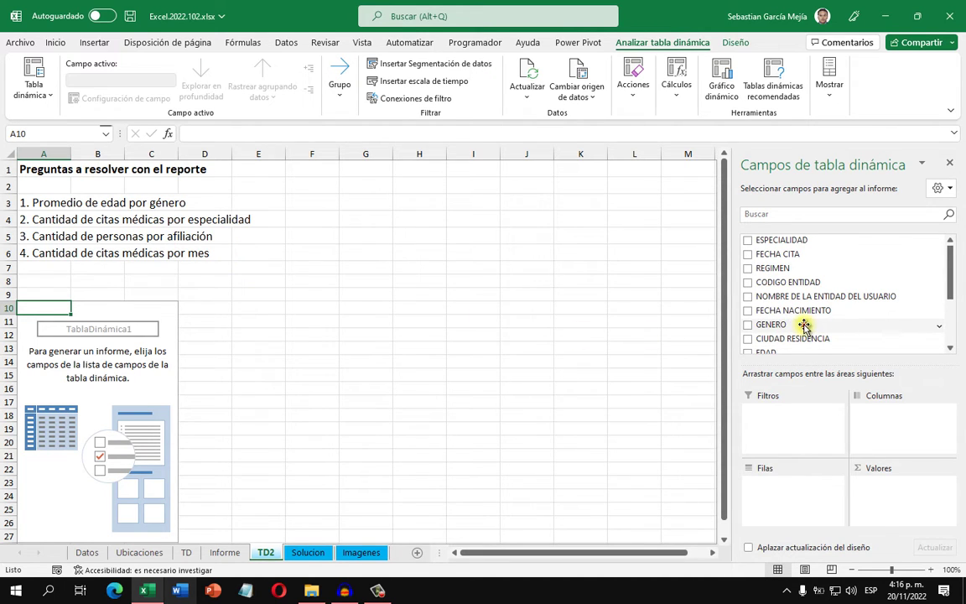
Add GENERO as the row field and EDAD as the value field of the pivot table.
drag(804, 326, 772, 486)
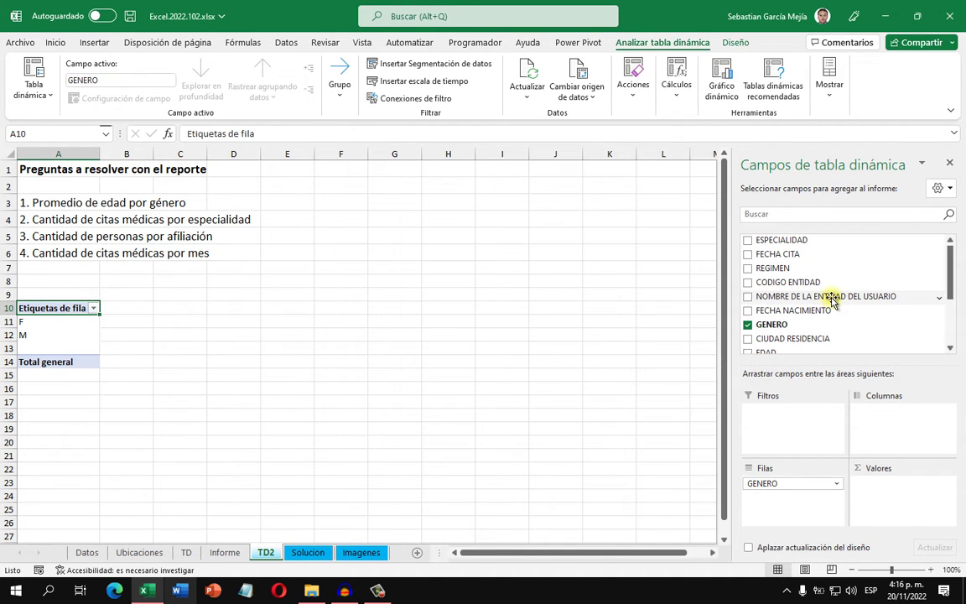
scroll(831, 302, down, 3)
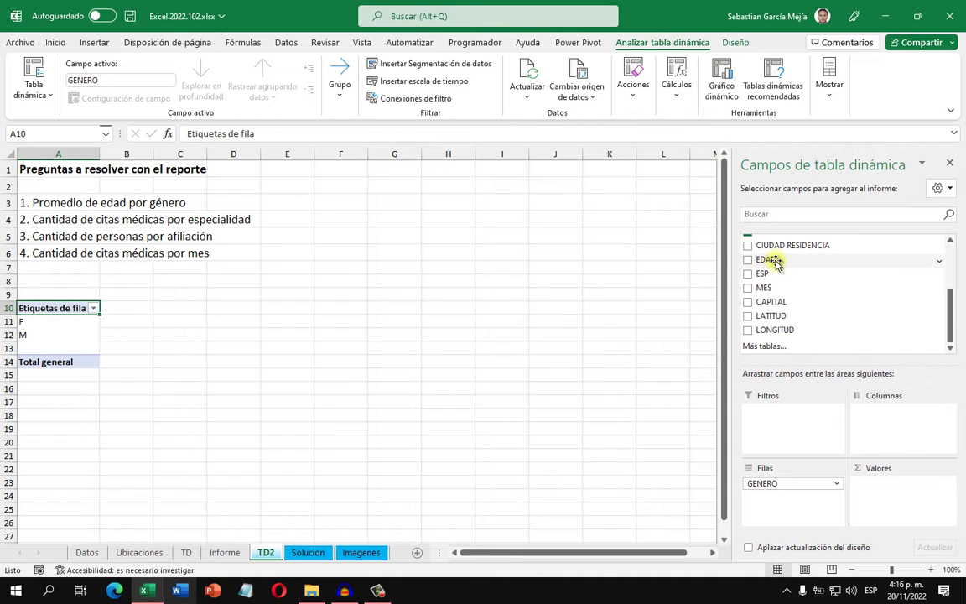
drag(778, 263, 890, 496)
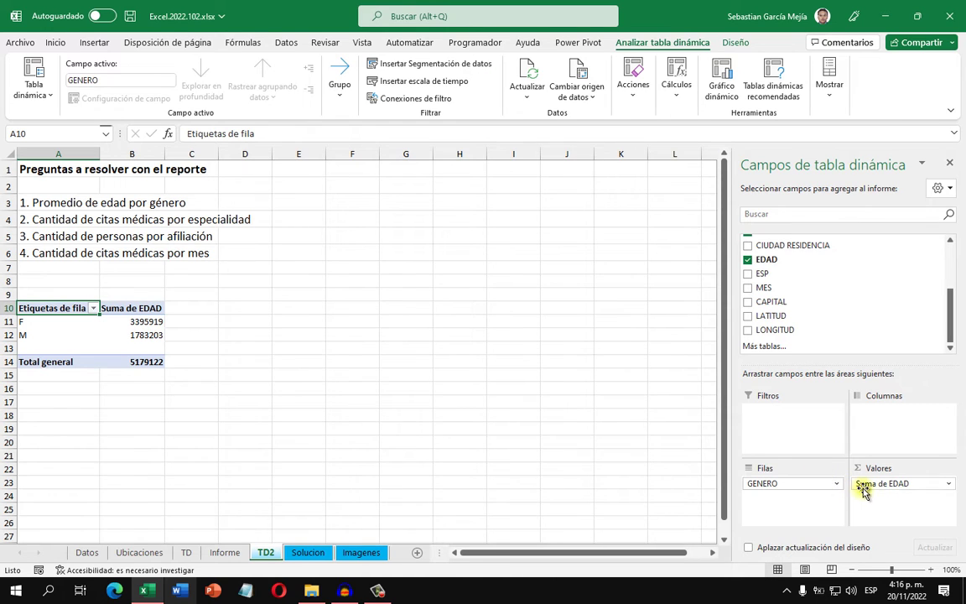
Summarize the EDAD value field by Promedio instead of Suma.
click(948, 484)
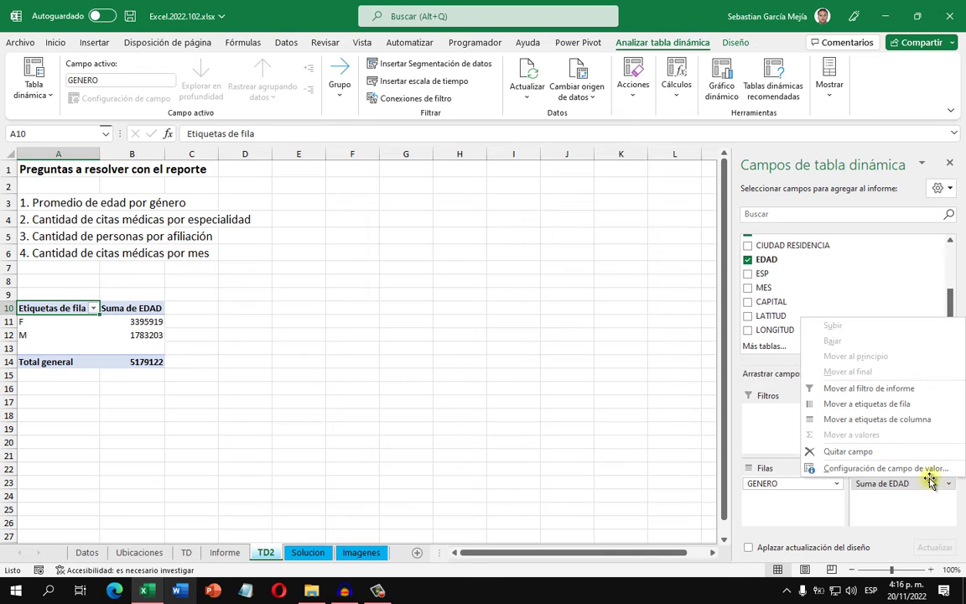
click(923, 468)
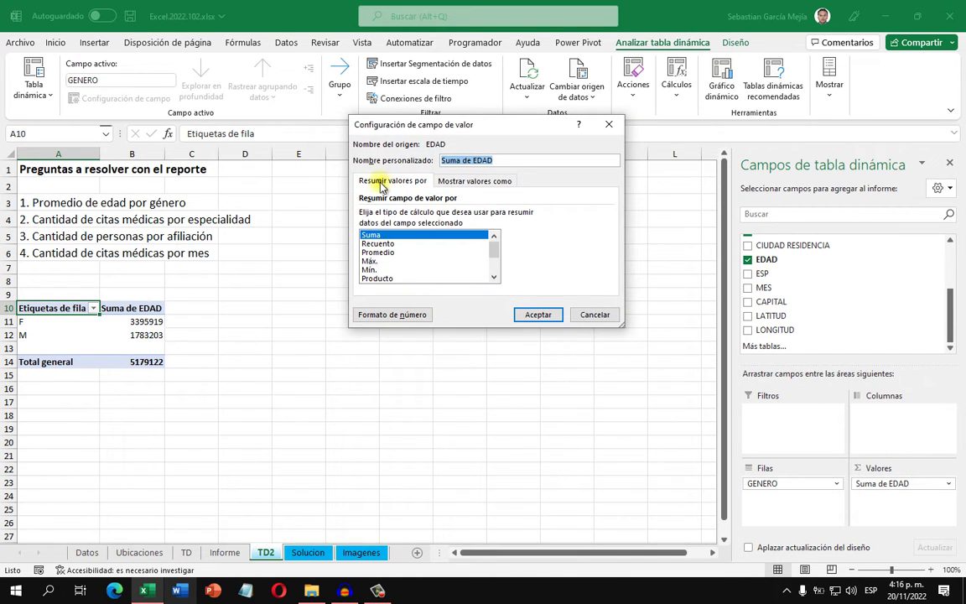
click(390, 253)
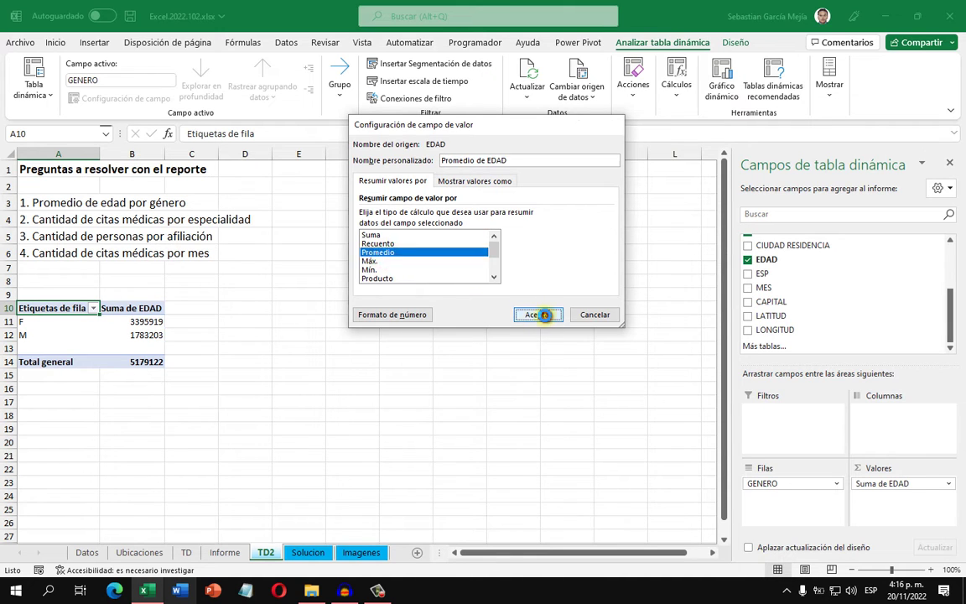
click(541, 315)
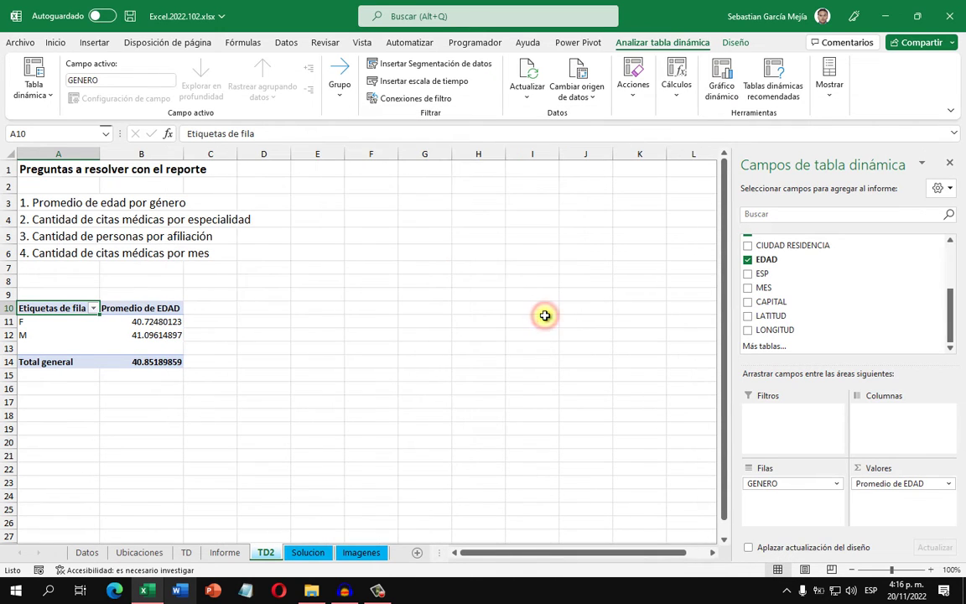
Filter the pivot table's row labels to exclude the blank gender item.
click(93, 308)
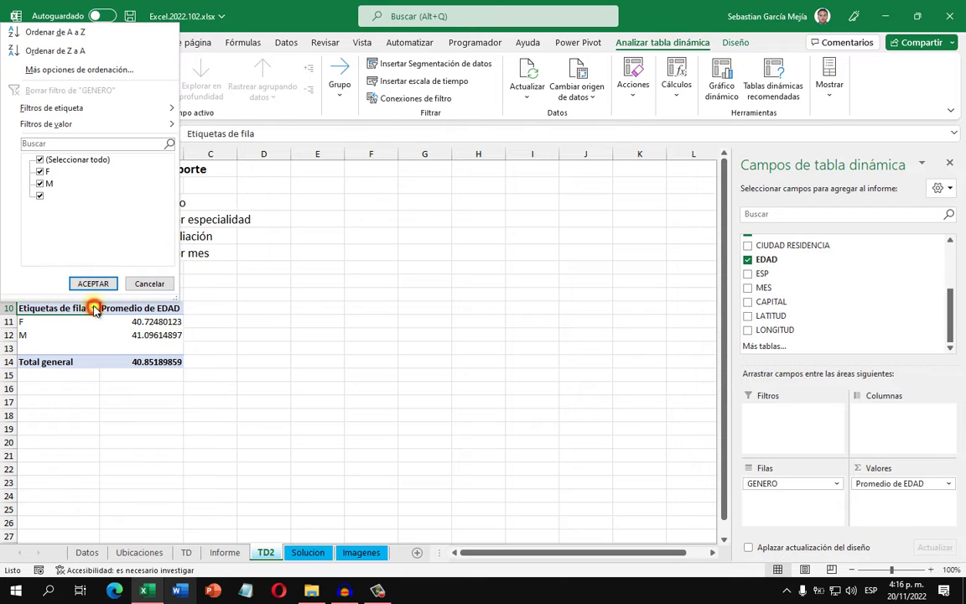
click(40, 197)
click(93, 284)
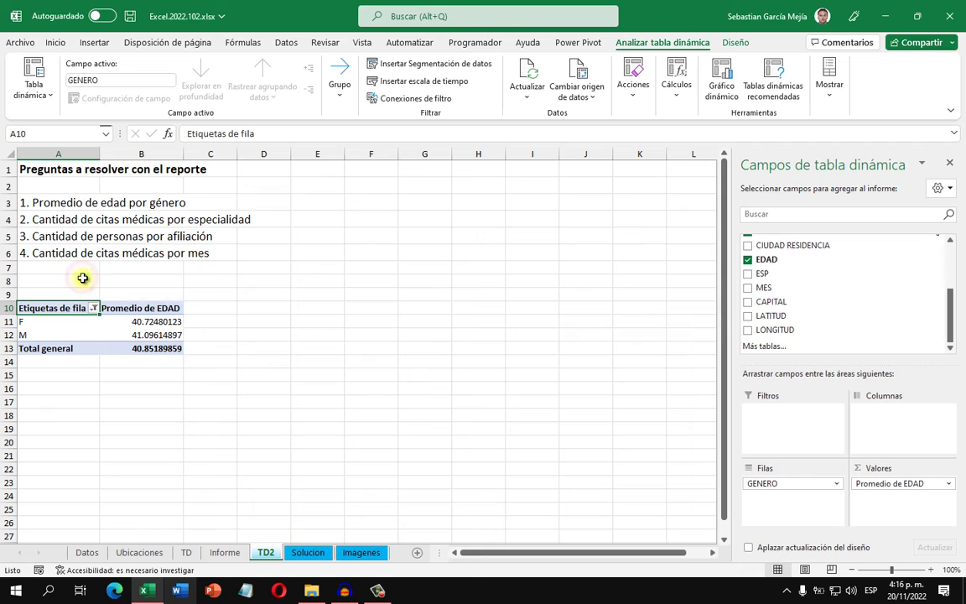
Format the average EDAD value field of the gender pivot table as Número with 1 decimal place.
click(162, 322)
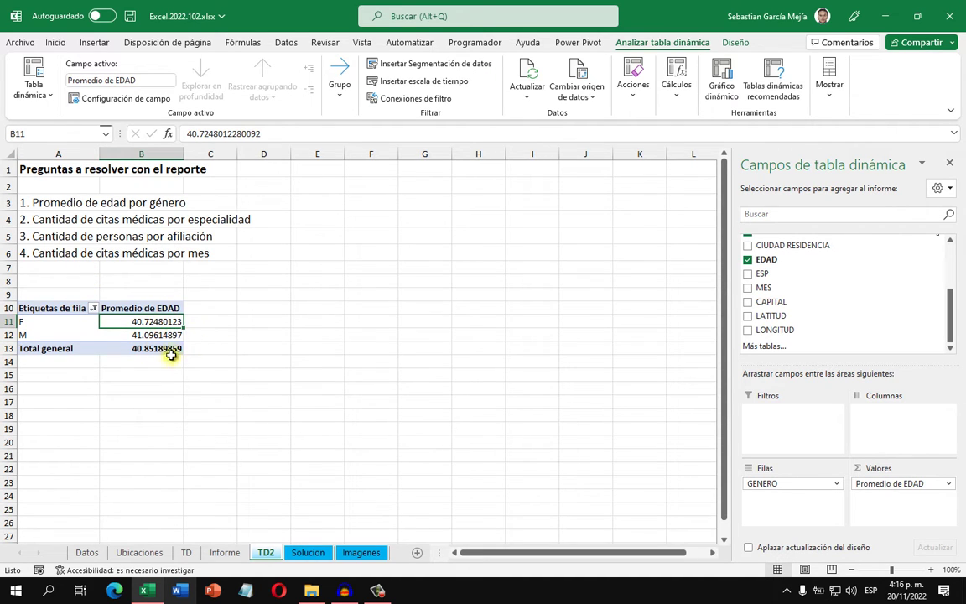
right_click(168, 329)
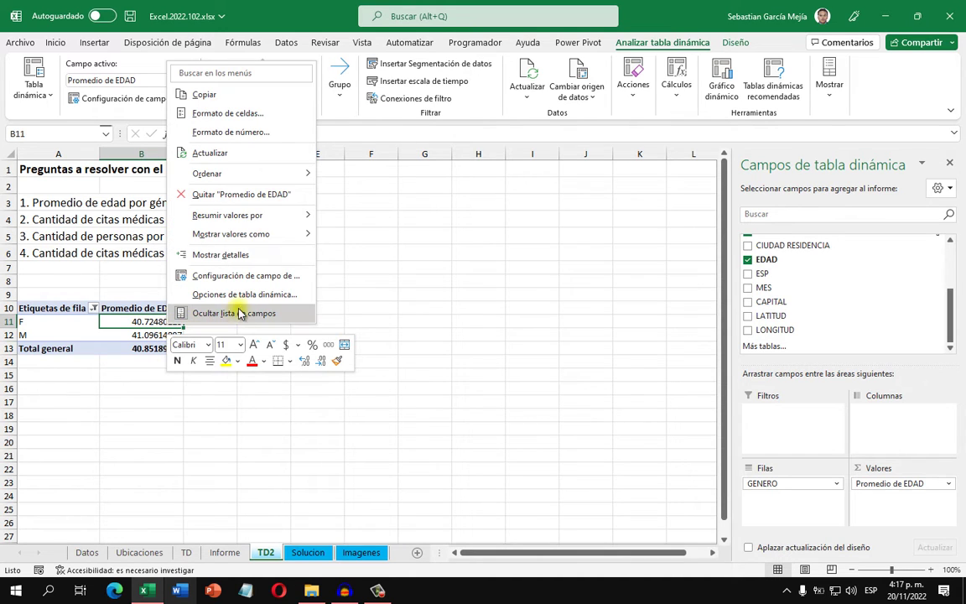
click(300, 278)
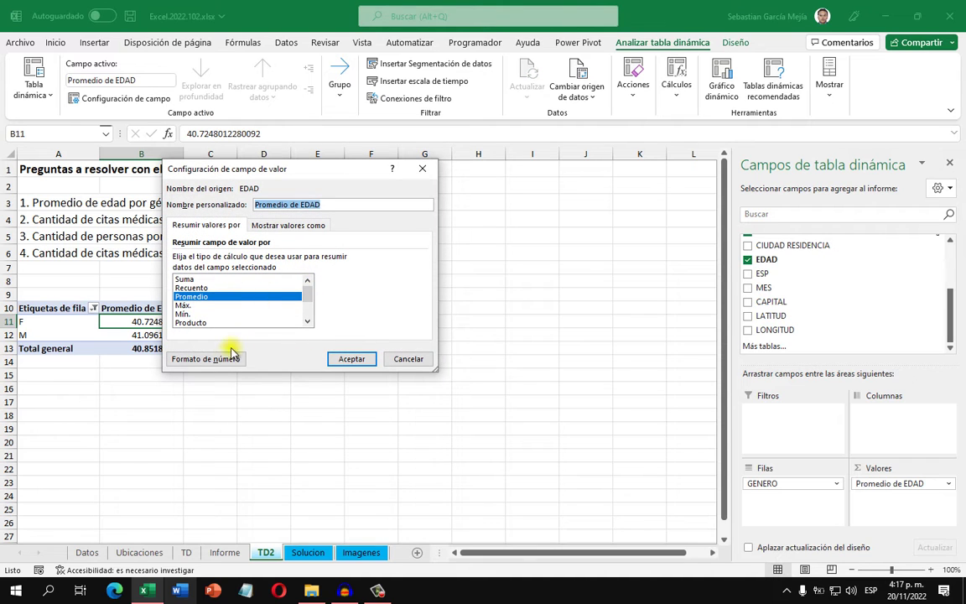
click(230, 356)
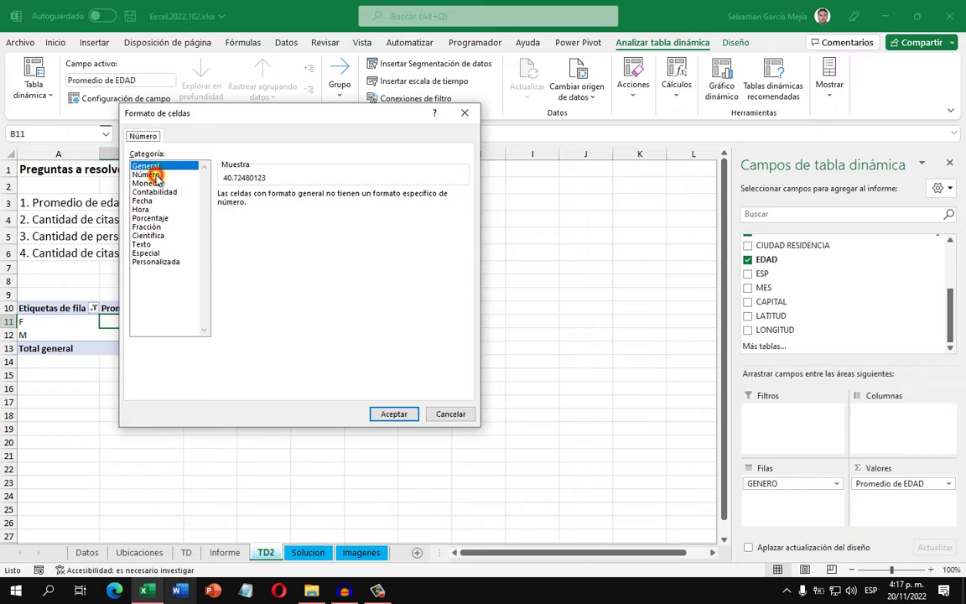
click(156, 175)
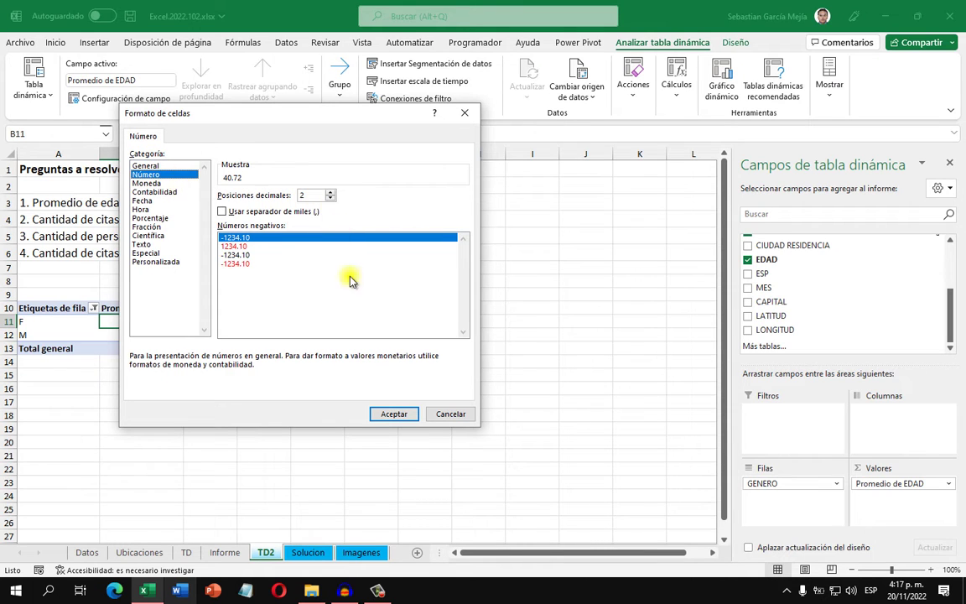
click(332, 198)
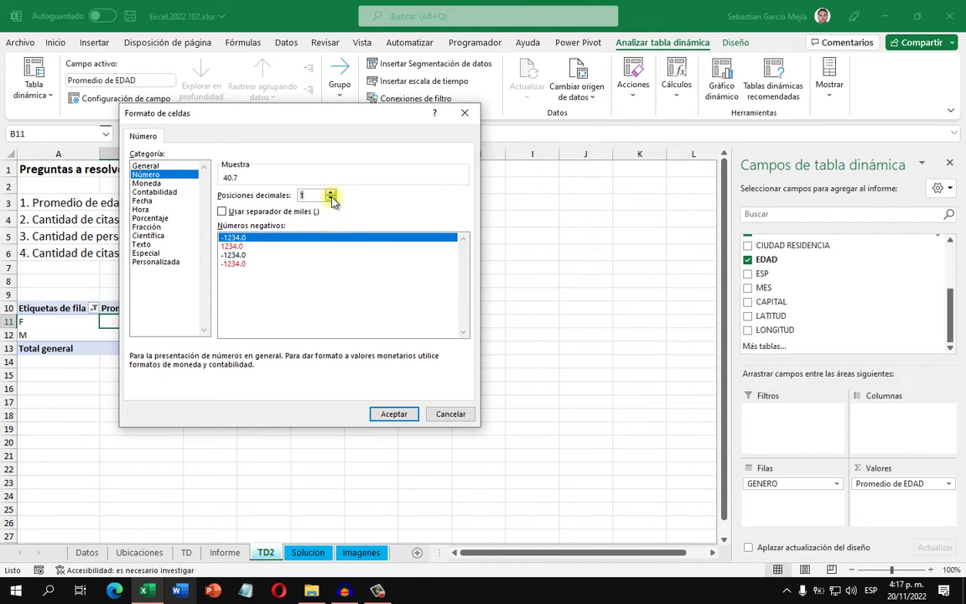
click(392, 414)
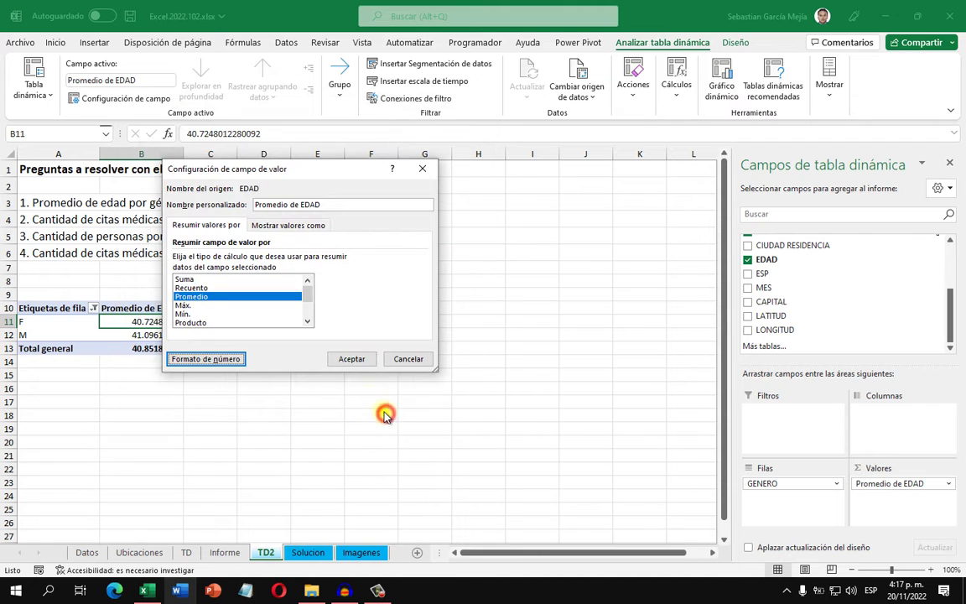
click(359, 358)
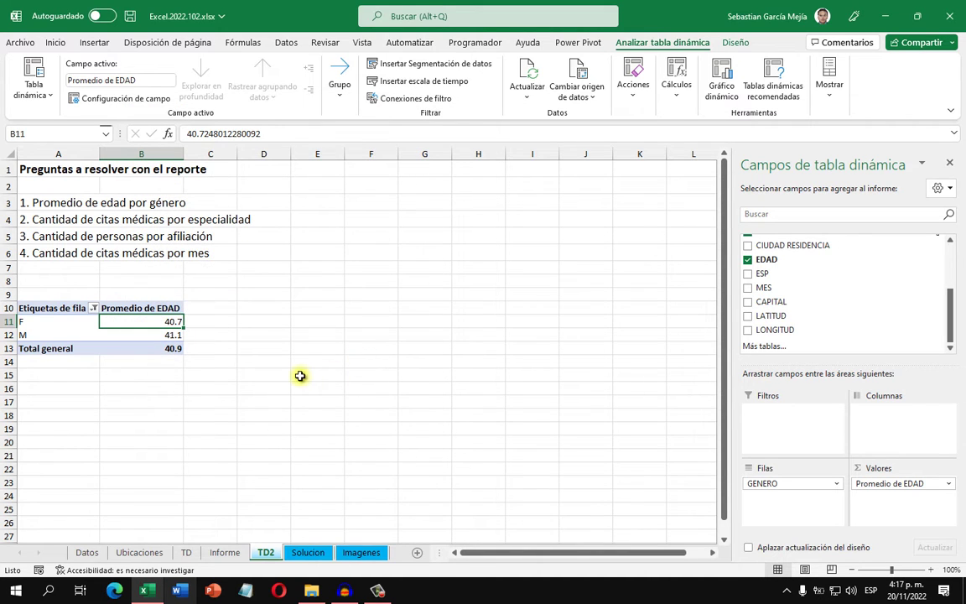
click(300, 375)
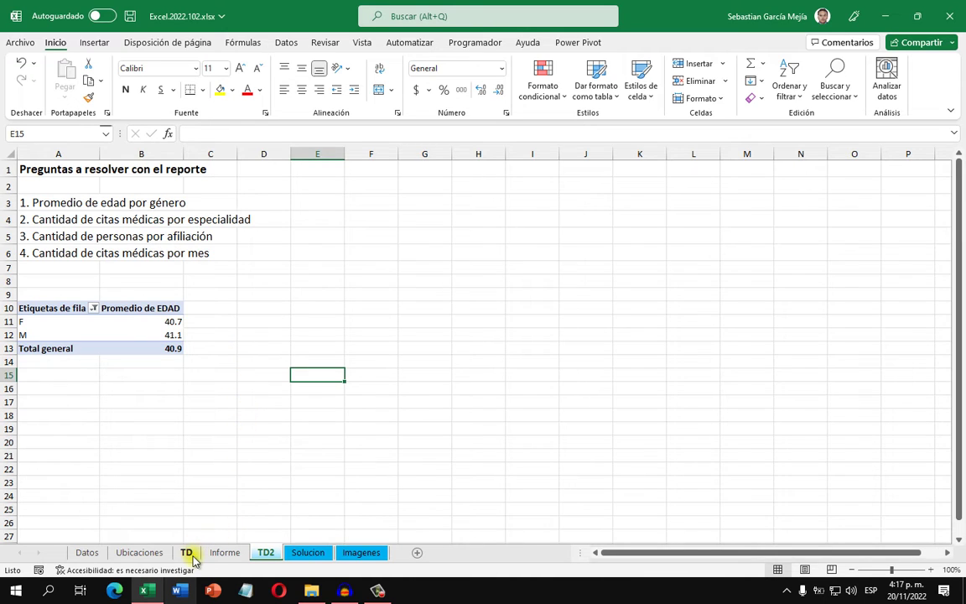
Review the charts on the Informe sheet and the source table on the Datos sheet, and return to TD2.
click(225, 554)
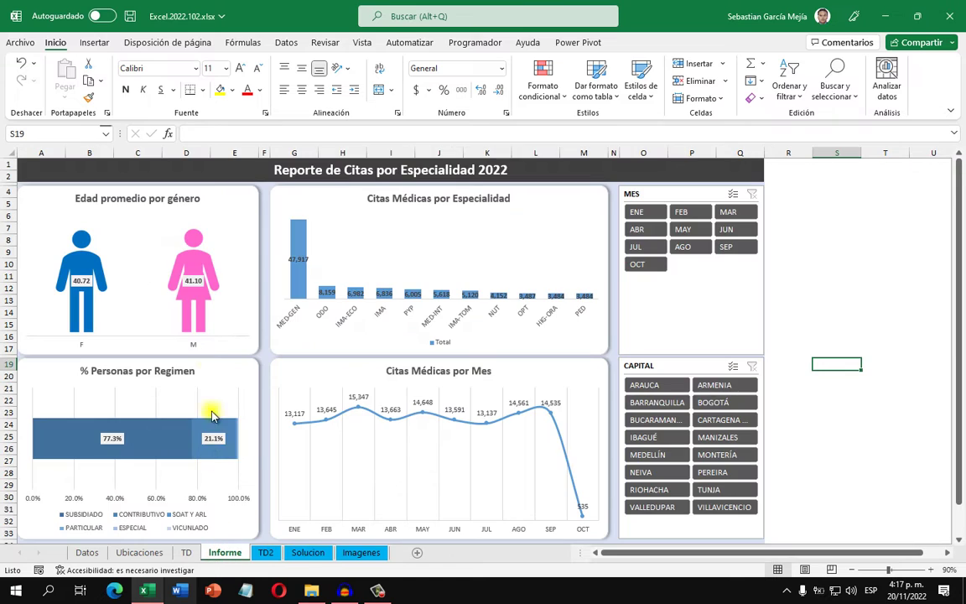
click(267, 554)
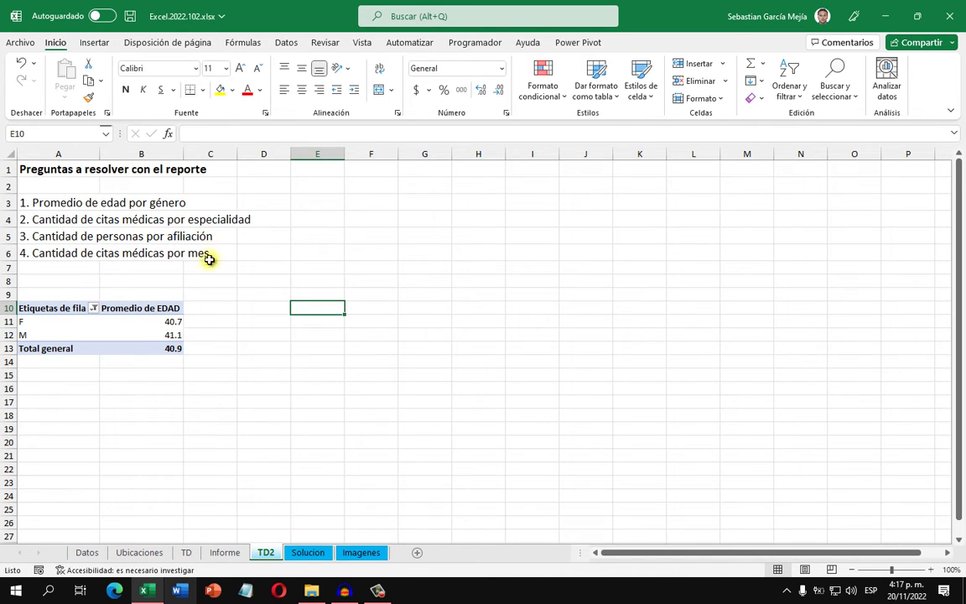
click(88, 553)
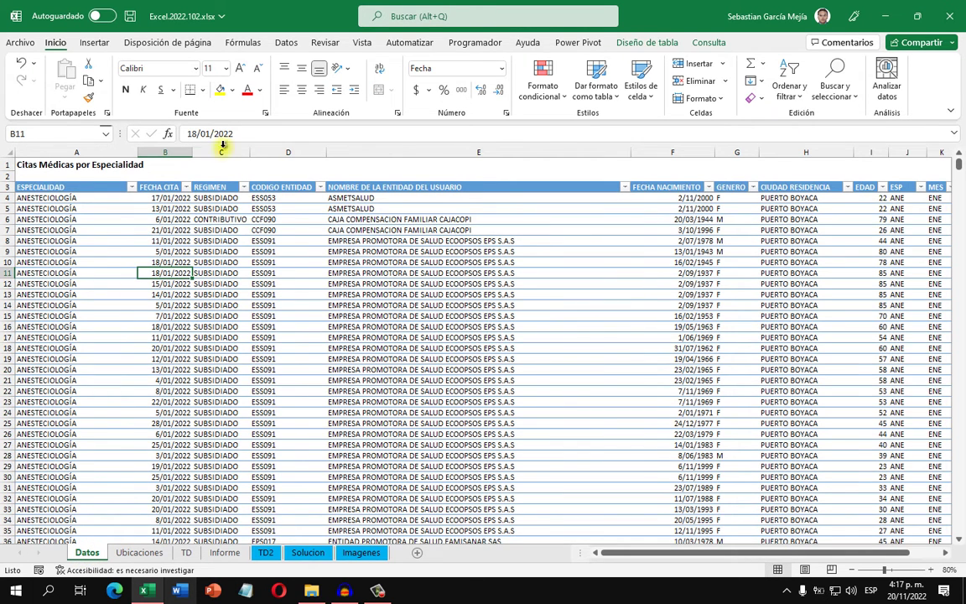
click(270, 553)
Duplicate the average age by gender pivot table on the same sheet, starting at cell D10.
drag(52, 307, 158, 352)
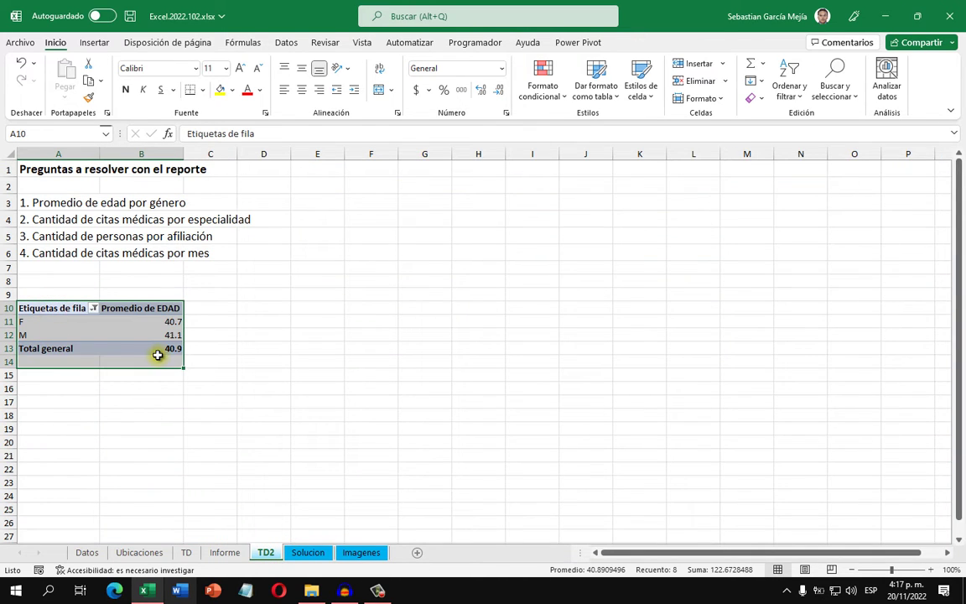
key(ctrl+c)
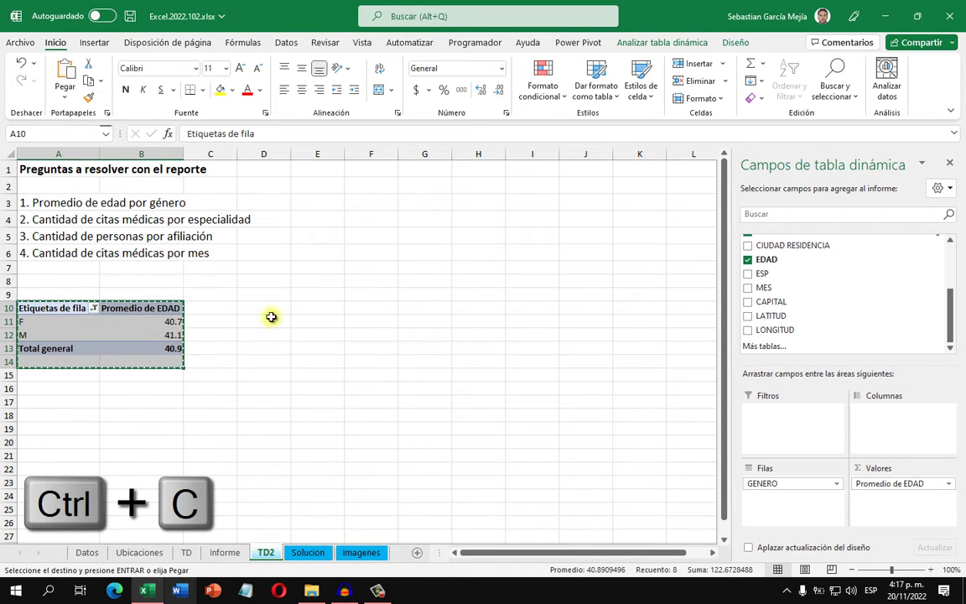
click(300, 308)
click(286, 309)
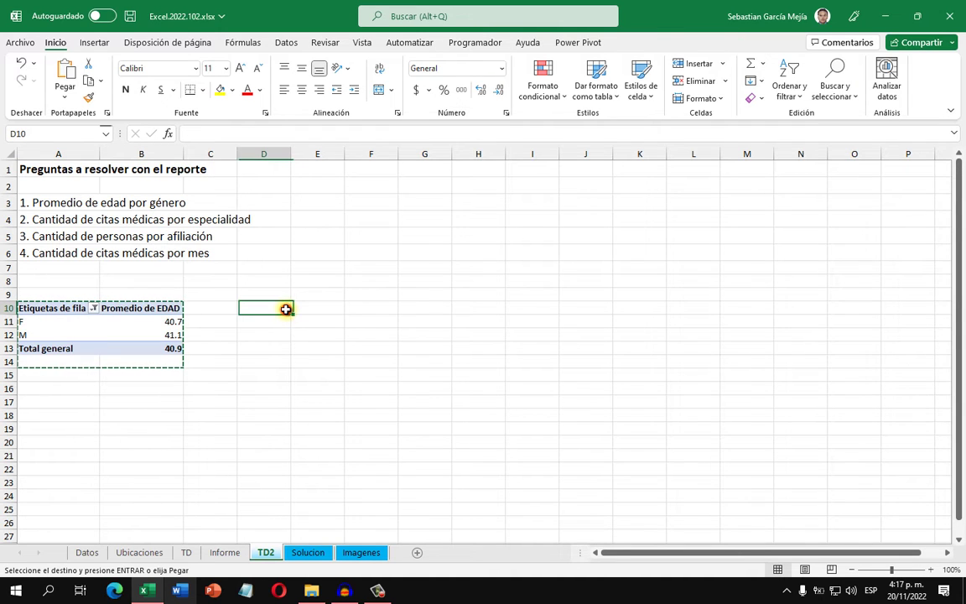
key(ctrl+v)
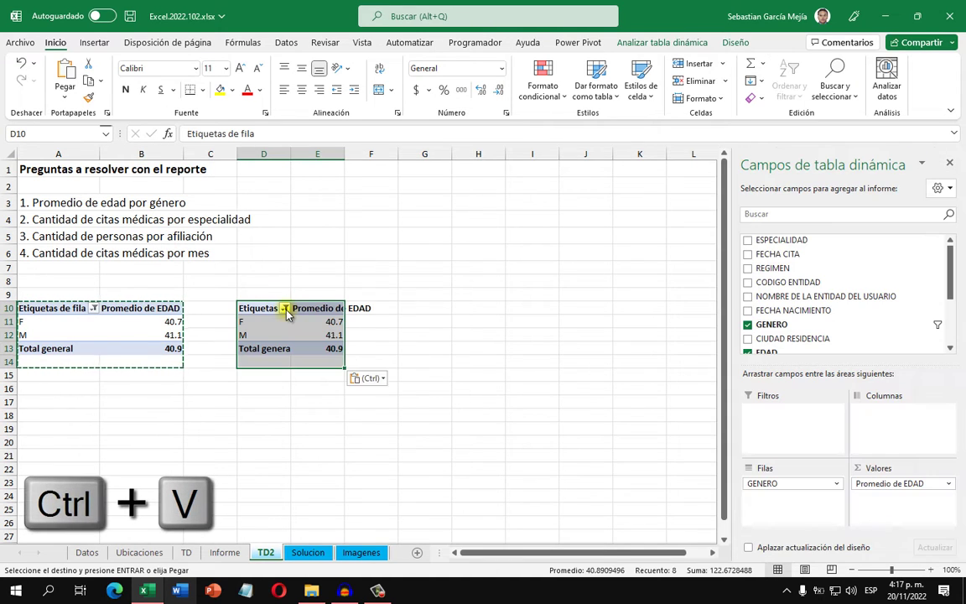
Remove GENERO from the rows and Promedio de EDAD from the values of the duplicated pivot table.
click(299, 327)
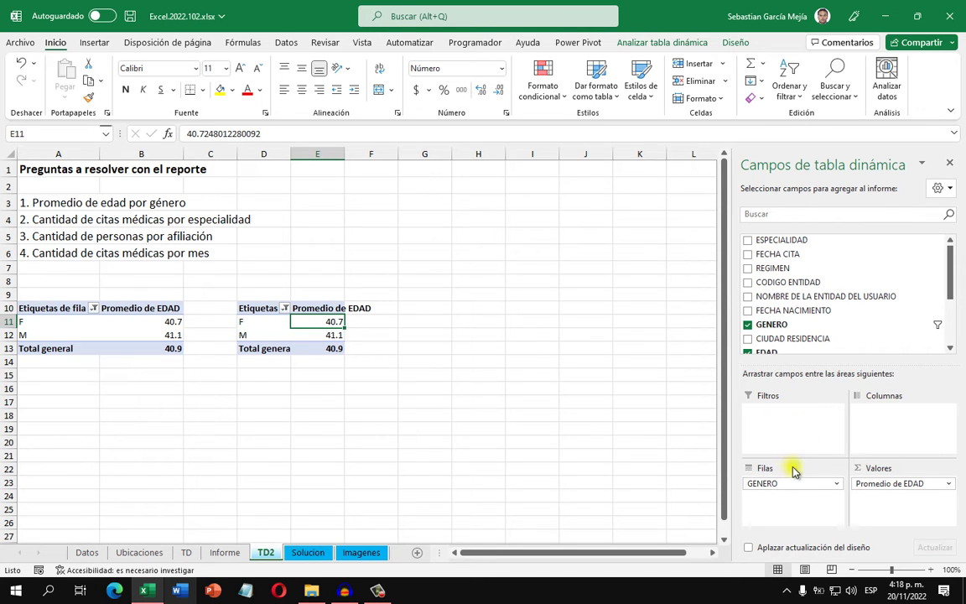
drag(801, 485, 701, 394)
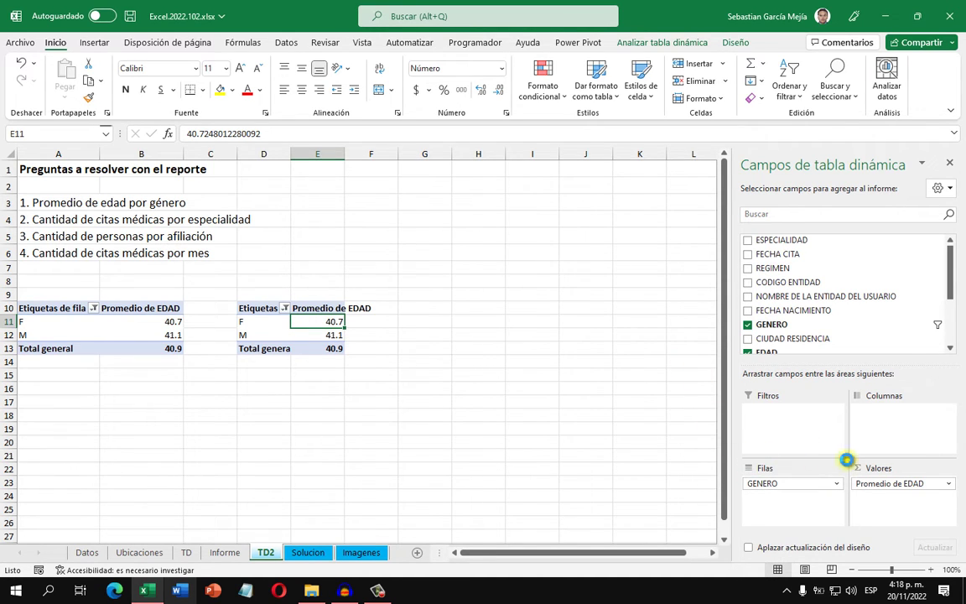
drag(879, 484, 686, 366)
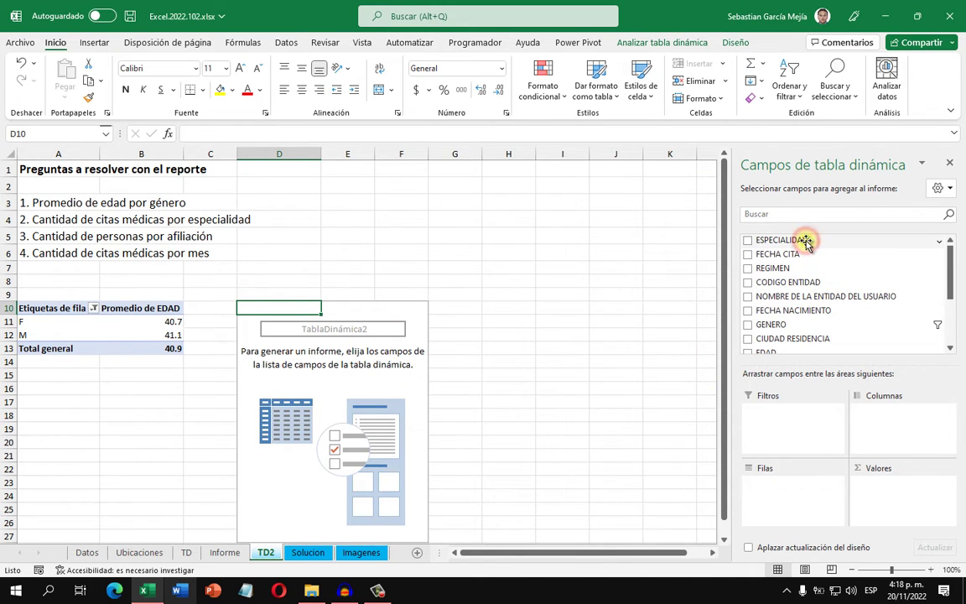
Add ESP as the row field and the count of ESPECIALIDAD as the value field of the pivot table at D10.
scroll(815, 308, down, 3)
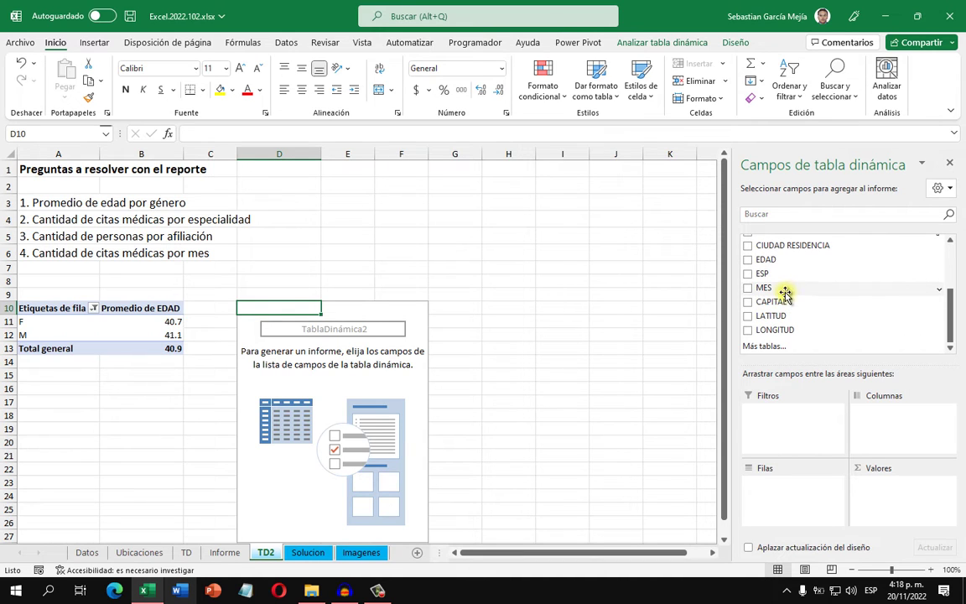
drag(782, 275, 779, 509)
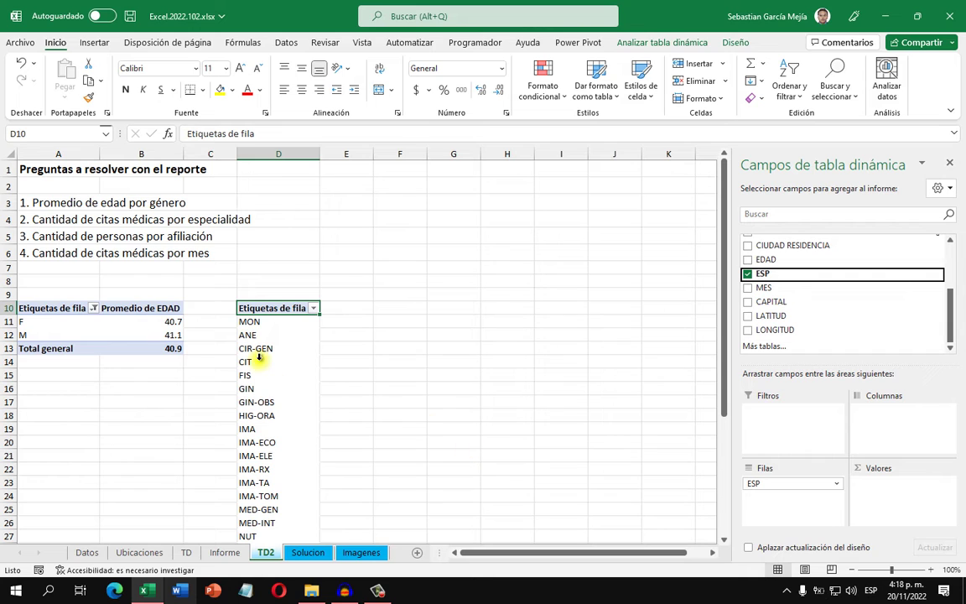
scroll(259, 356, down, 5)
scroll(259, 356, up, 5)
scroll(802, 298, up, 2)
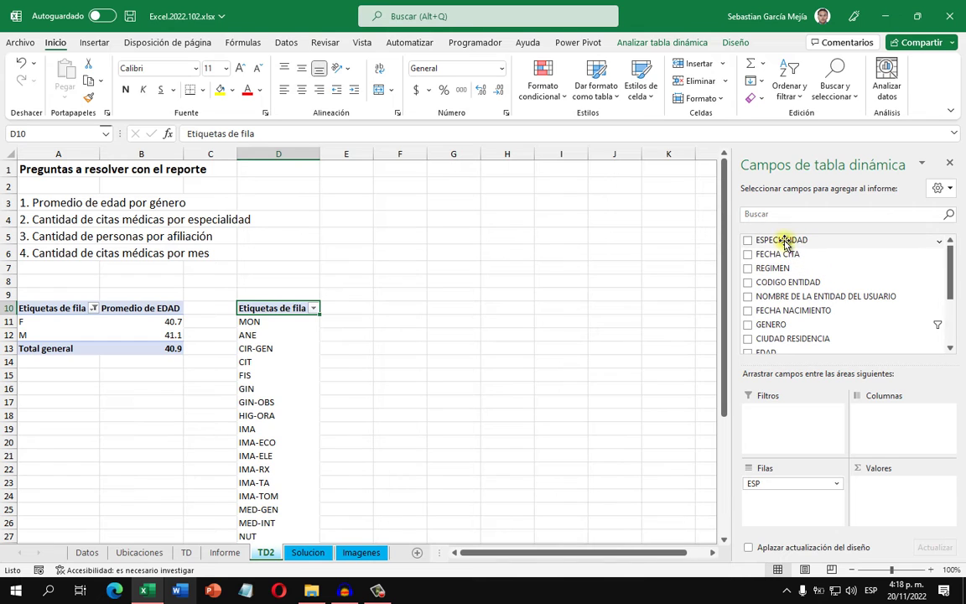
drag(777, 241, 879, 492)
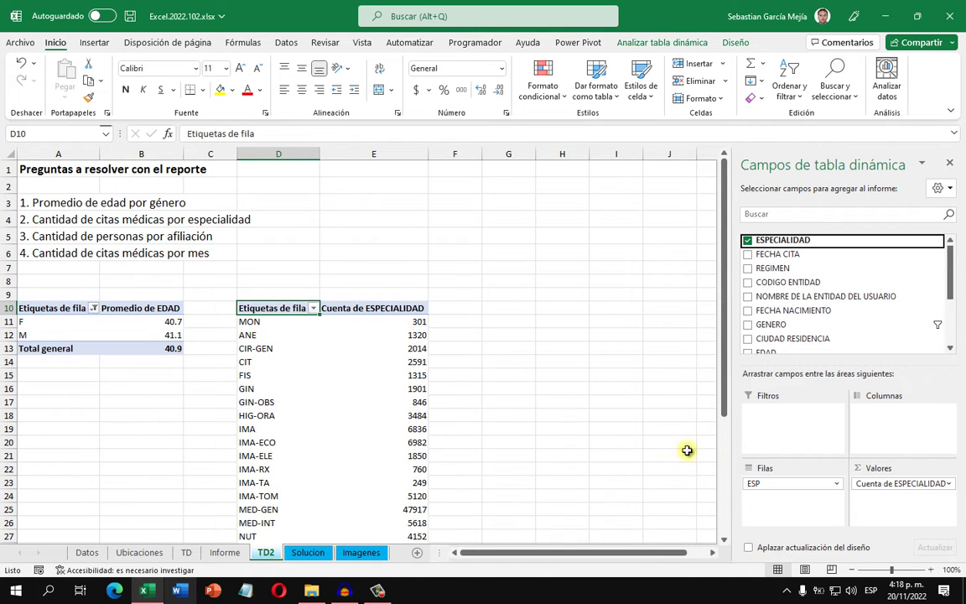
Sort the specialty pivot table by its count of ESPECIALIDAD from largest to smallest.
click(409, 335)
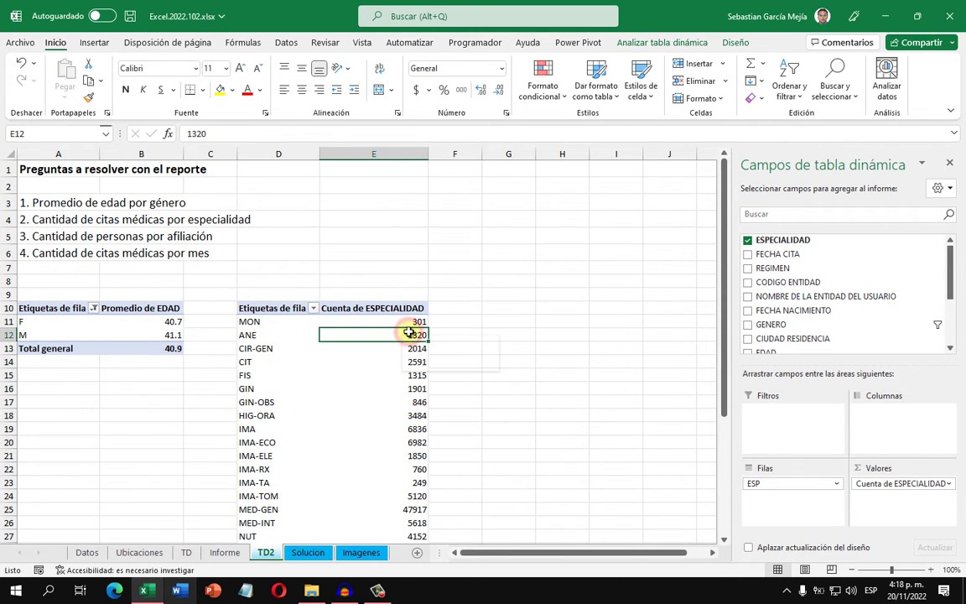
right_click(411, 336)
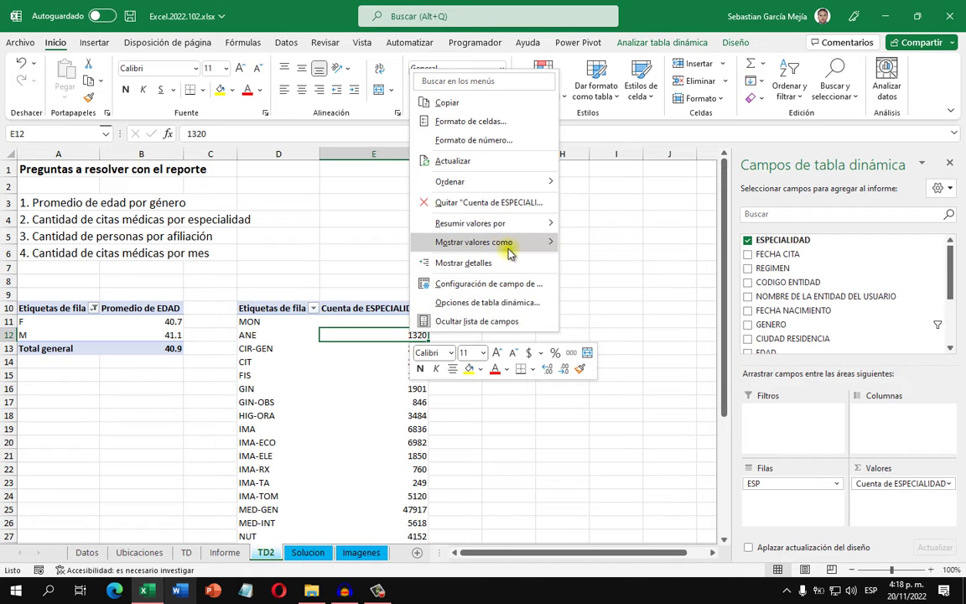
mouse_move(503, 243)
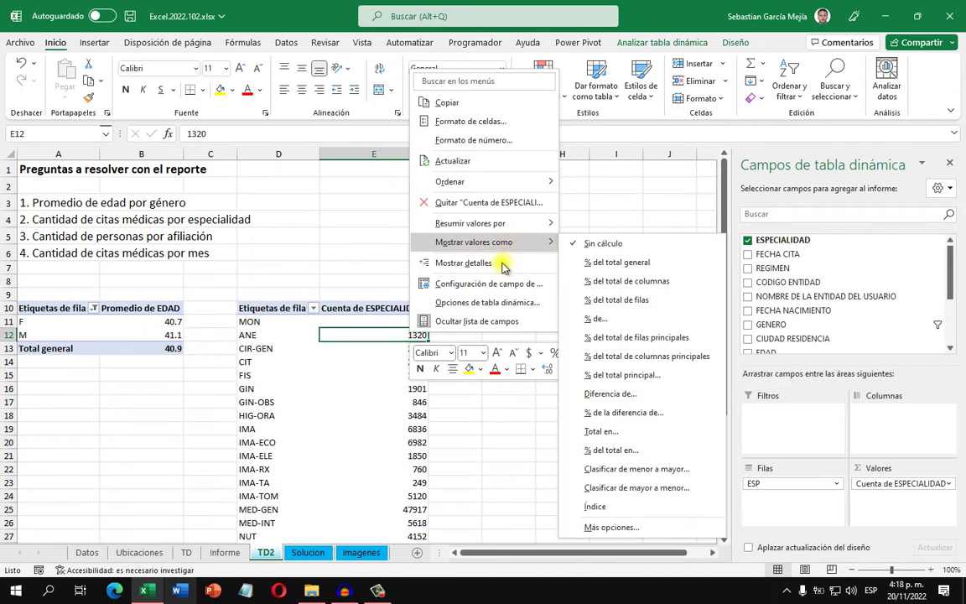
click(378, 344)
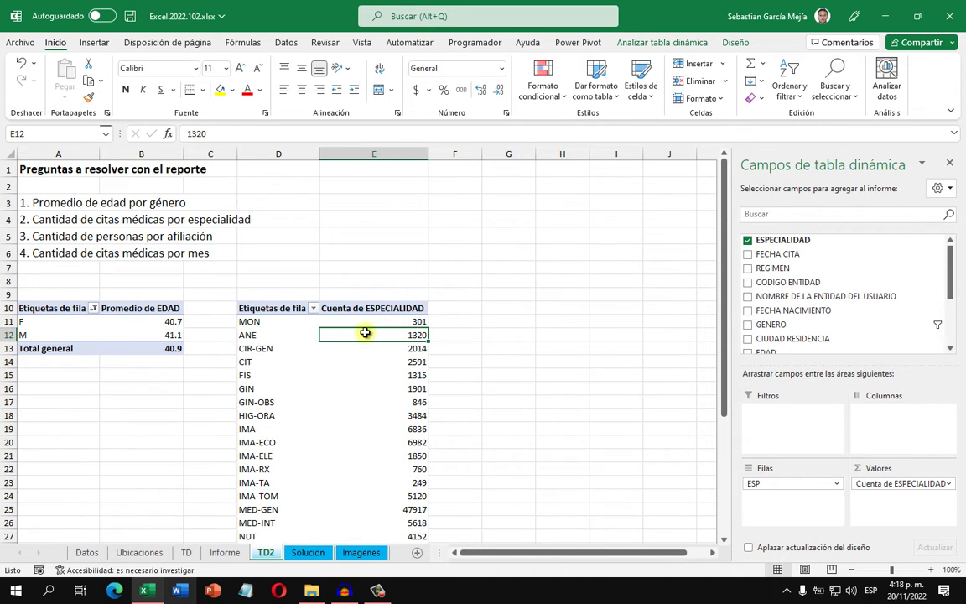
right_click(366, 334)
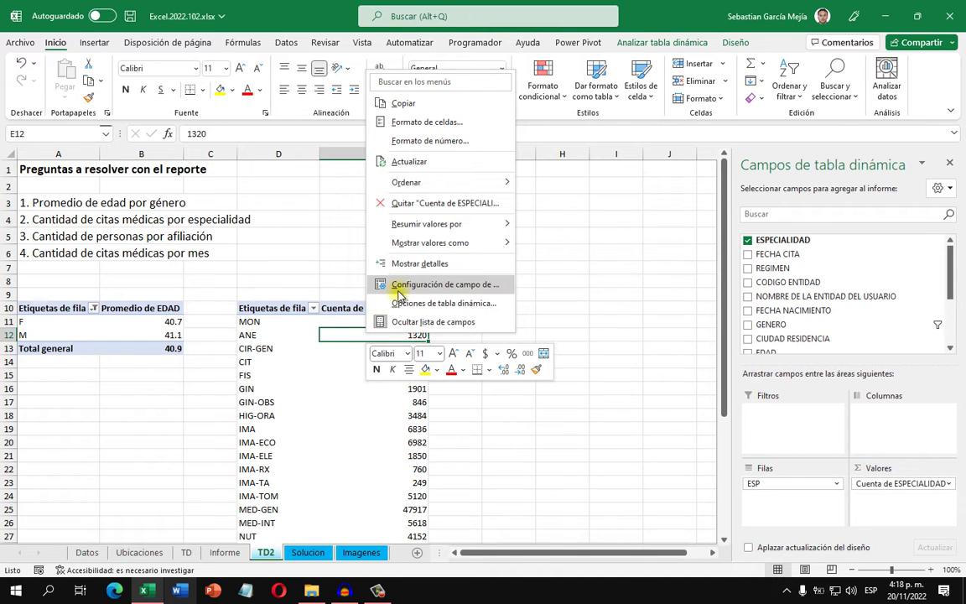
mouse_move(471, 184)
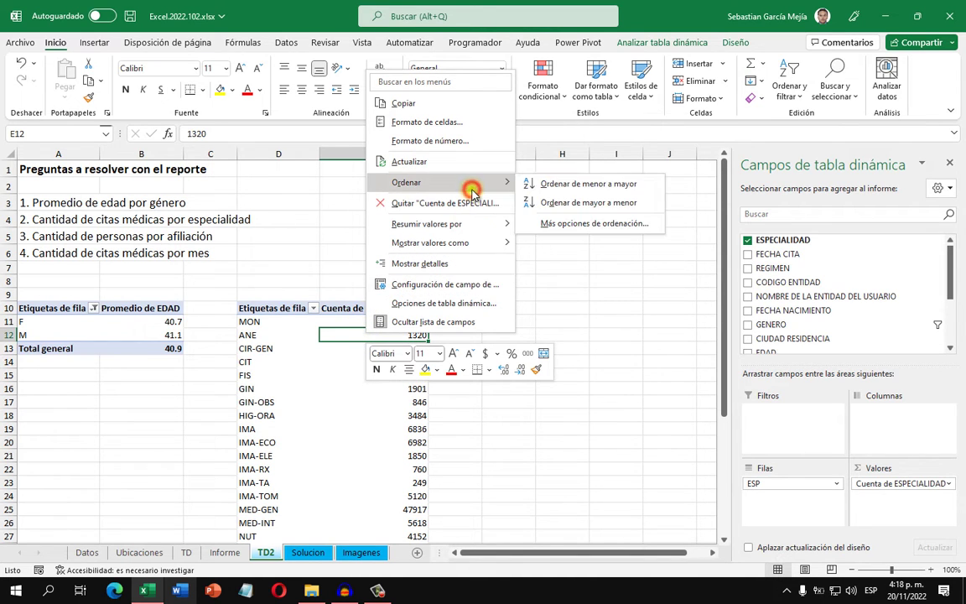
click(624, 207)
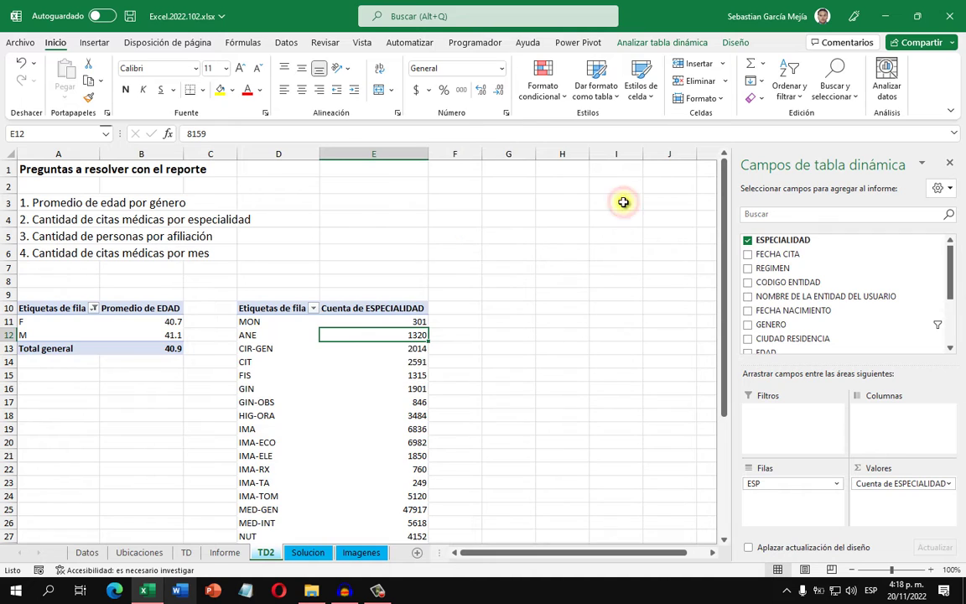
Format the specialty pivot table's count of ESPECIALIDAD as Número with a thousands separator and 0 decimals.
right_click(379, 323)
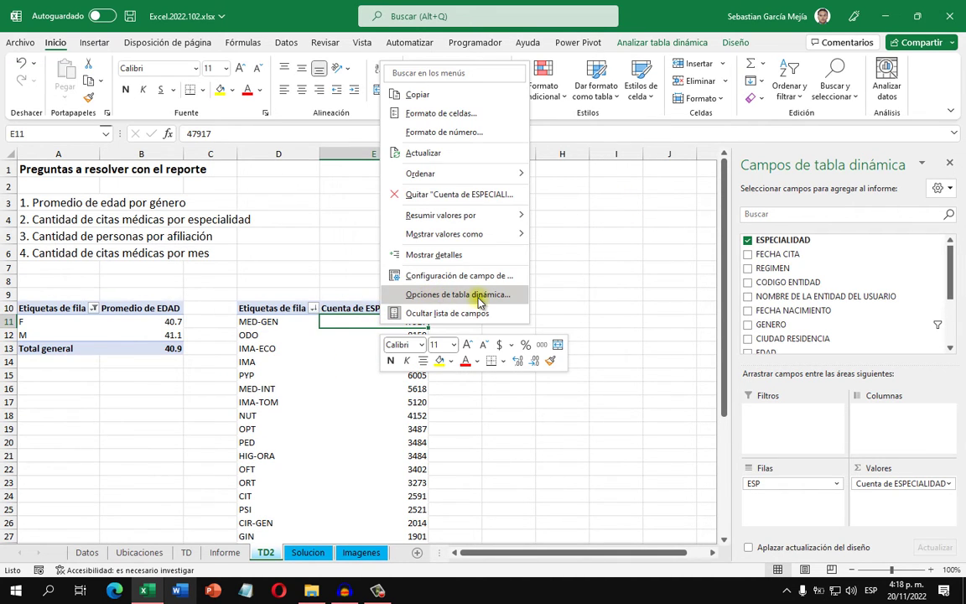
click(470, 275)
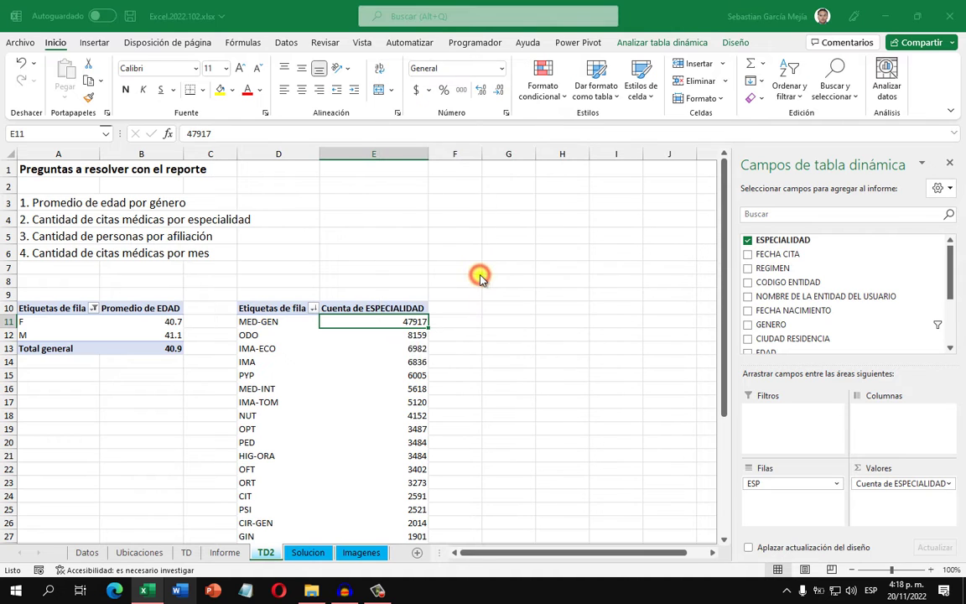
click(394, 359)
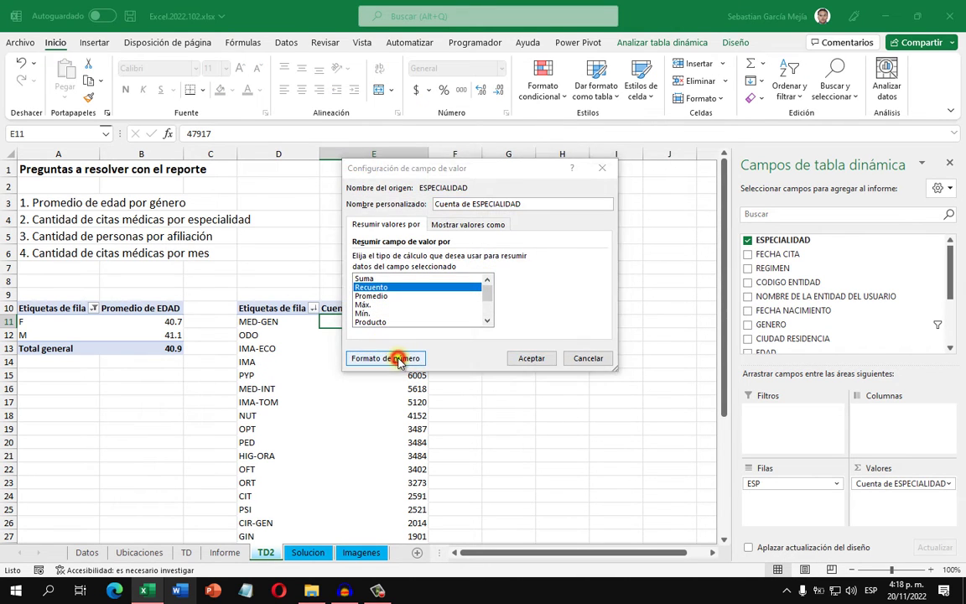
click(330, 175)
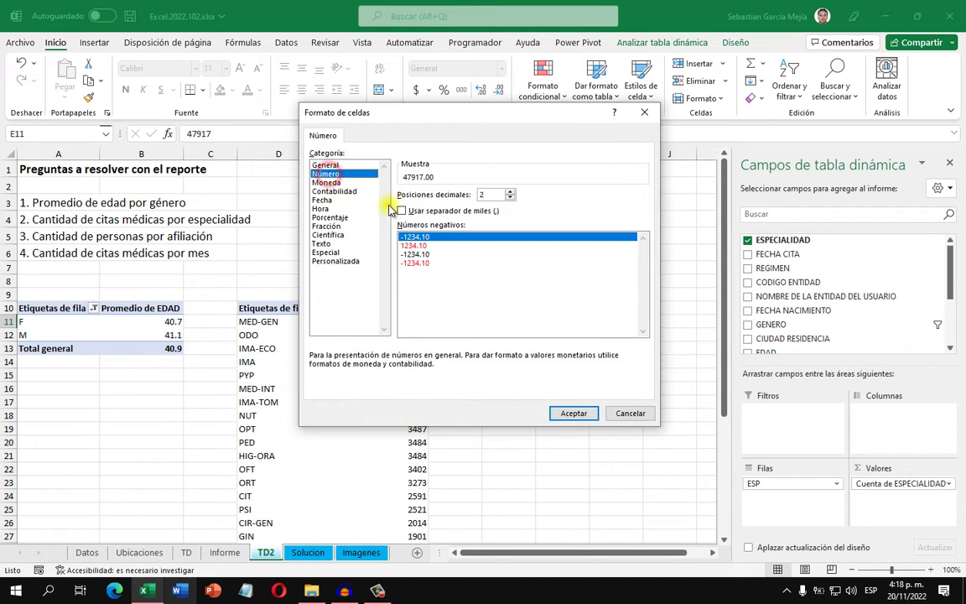
click(462, 212)
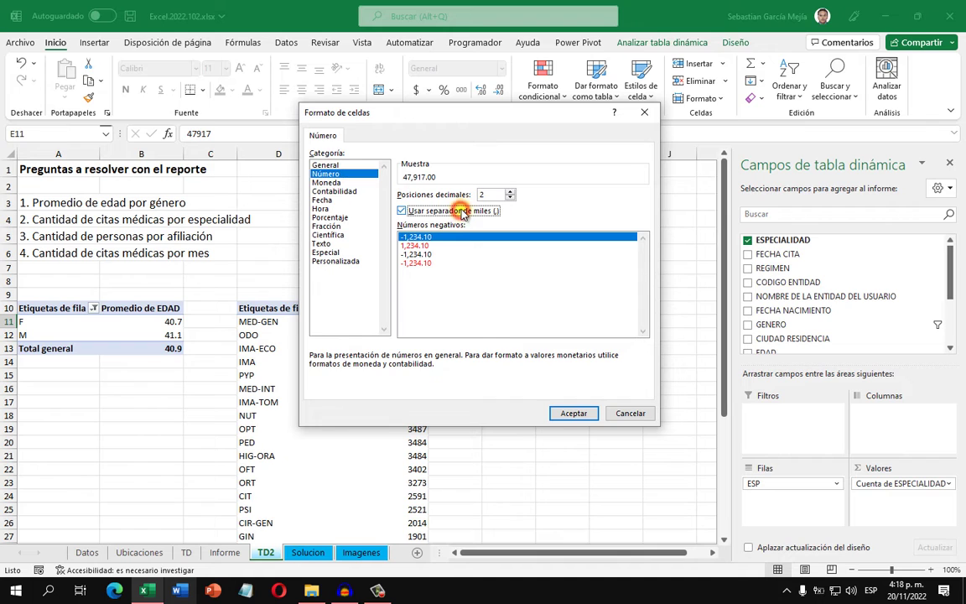
double_click(510, 198)
click(566, 414)
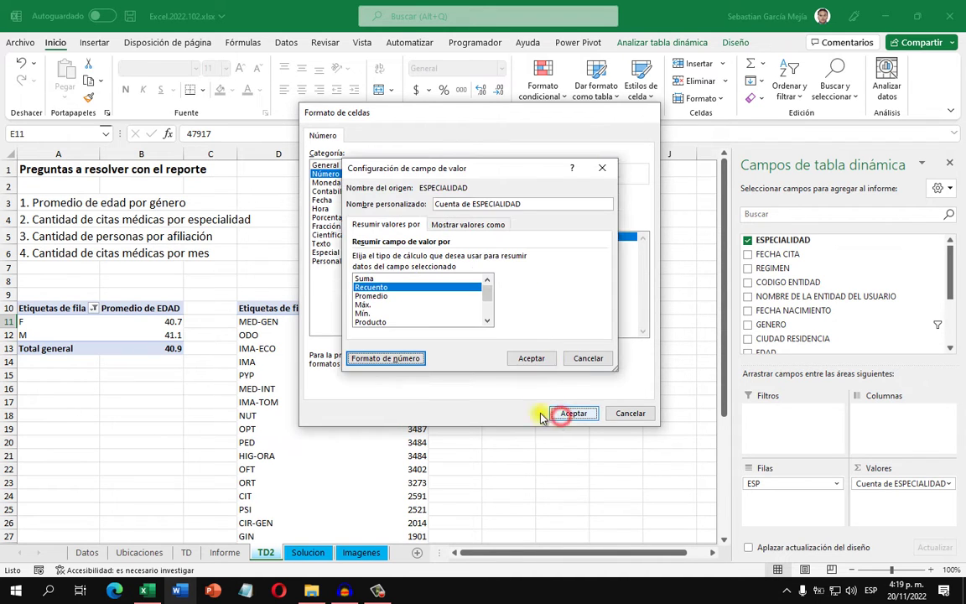
click(534, 359)
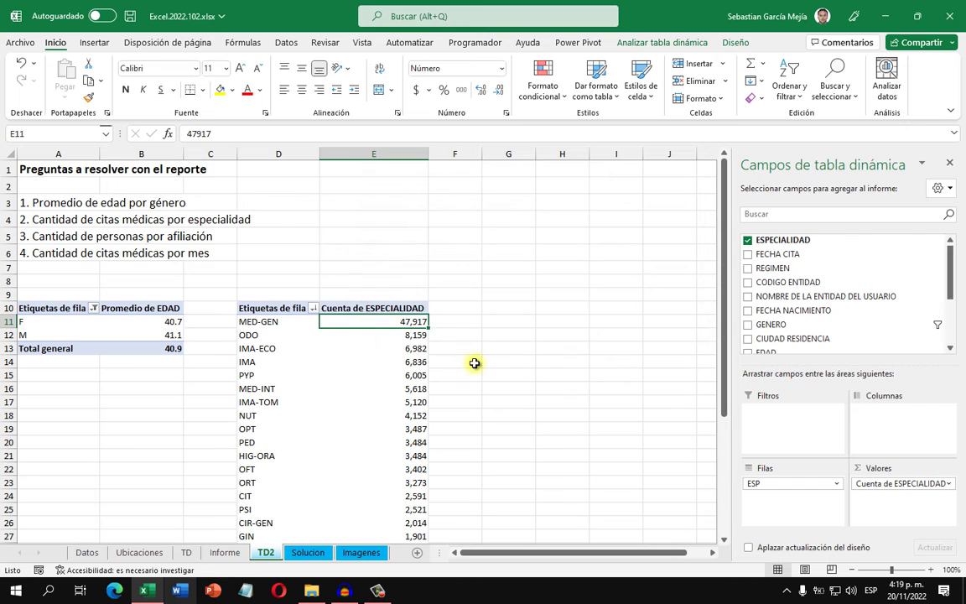
Review the specialty pivot table from its first row down to its grand total.
click(473, 361)
scroll(393, 344, down, 4)
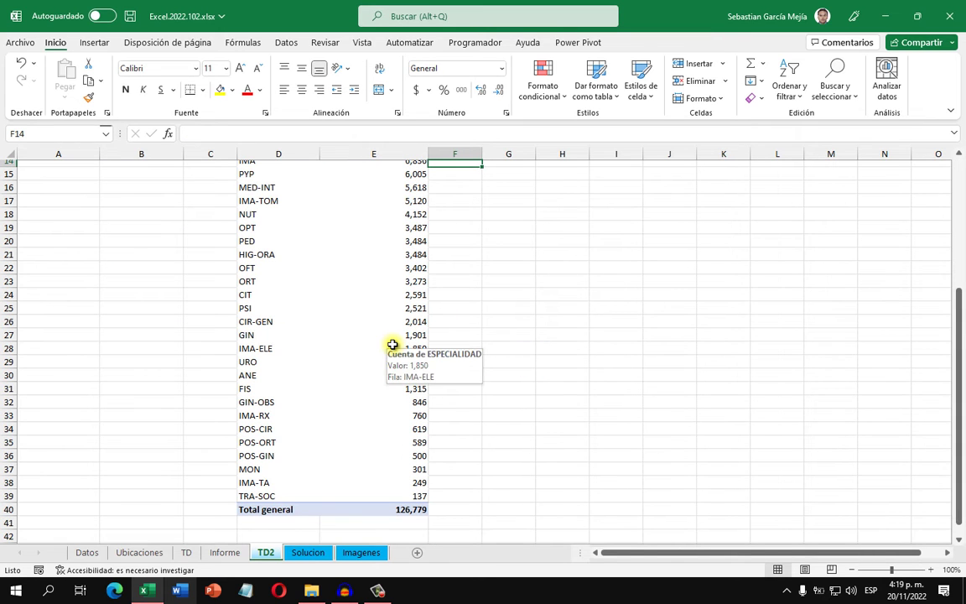
scroll(392, 345, up, 2)
scroll(393, 345, down, 2)
scroll(392, 344, up, 5)
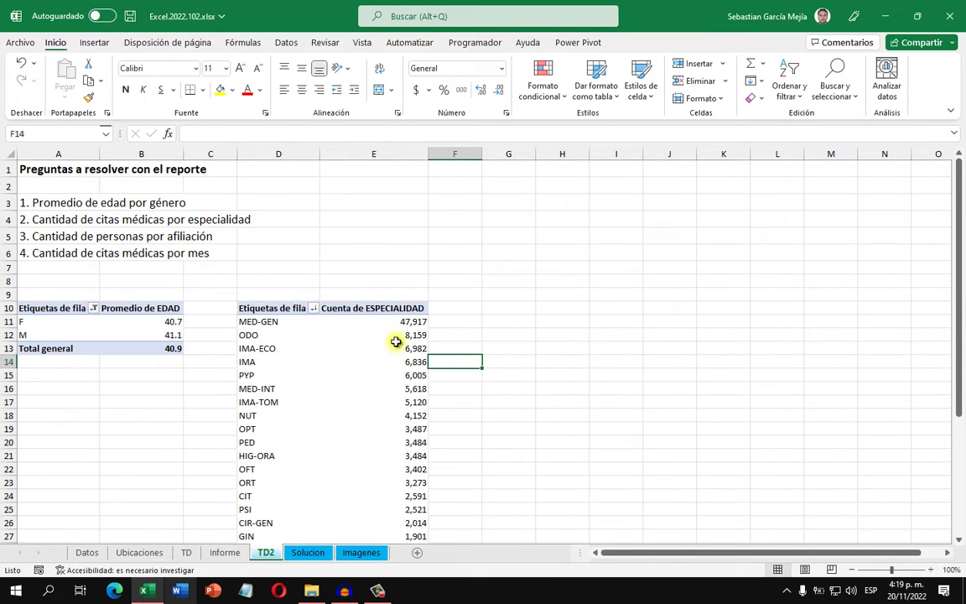
Consult the question list and the % Personas por Regimen chart on the Informe sheet, and return to TD2.
click(455, 320)
click(490, 308)
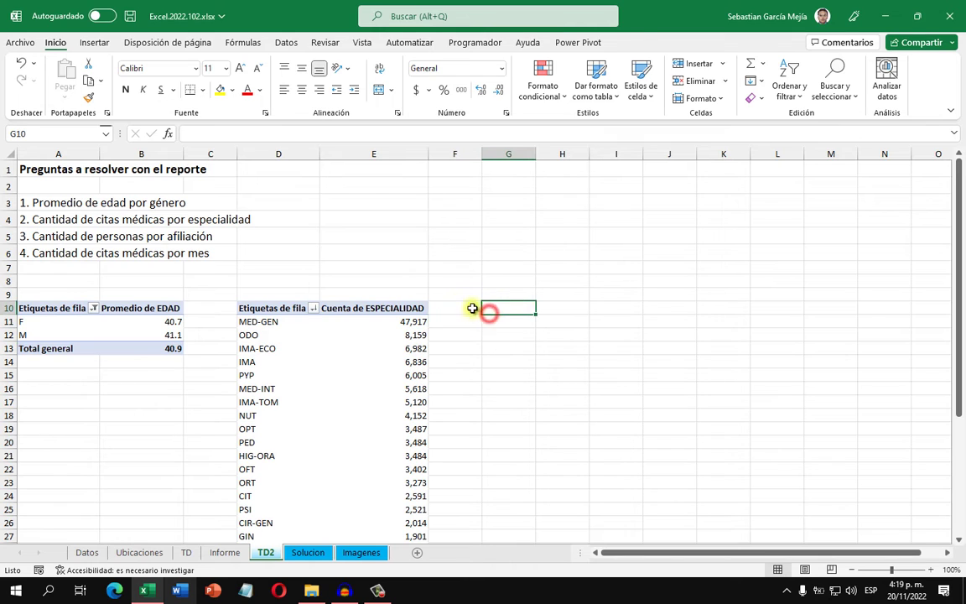
drag(38, 205, 40, 222)
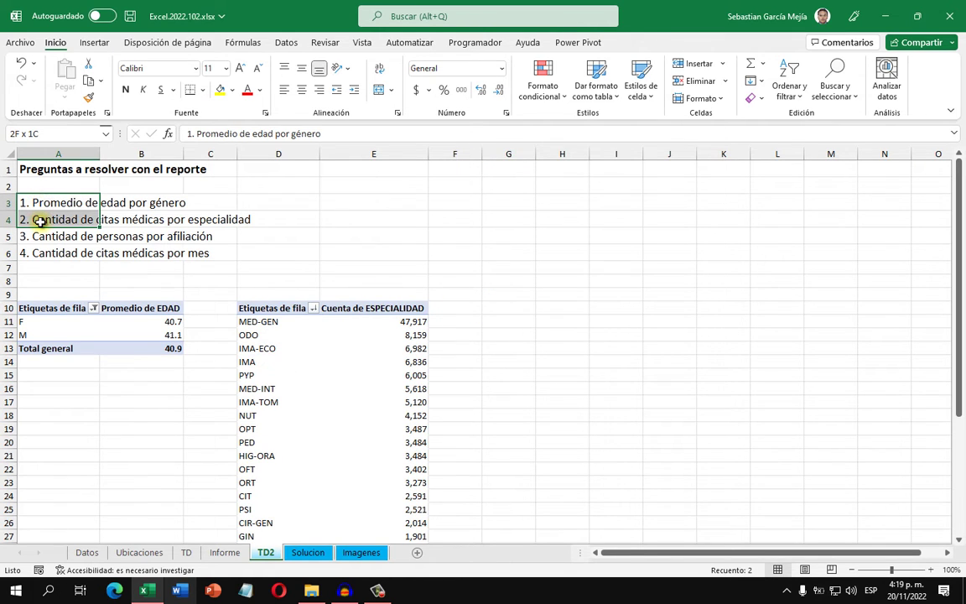
click(512, 310)
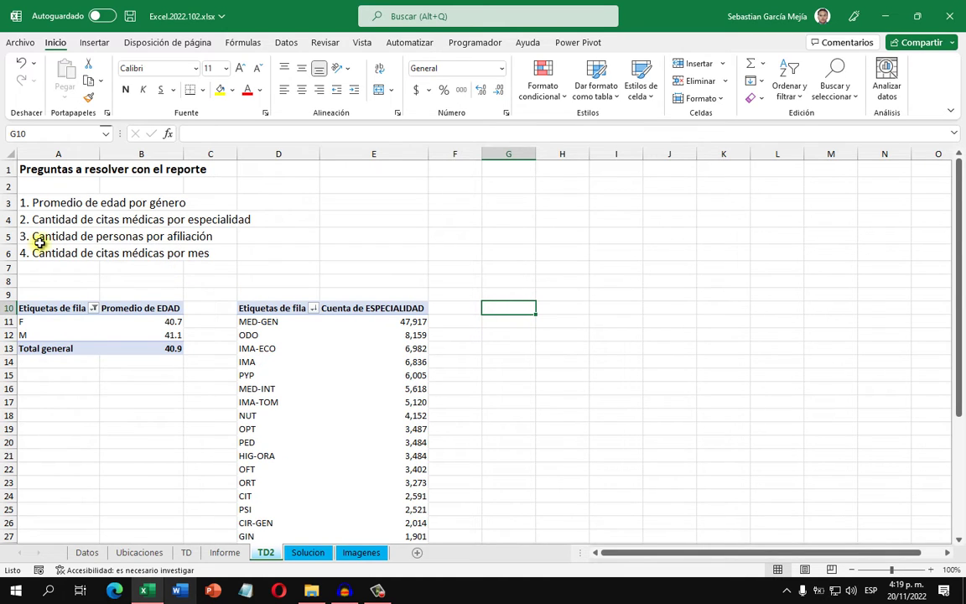
click(224, 552)
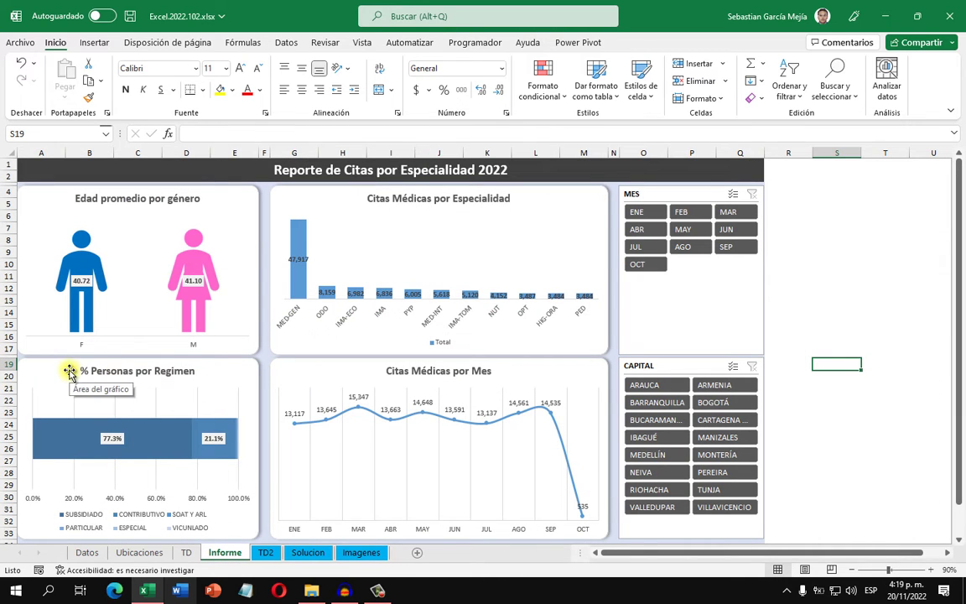
key(ctrl+v)
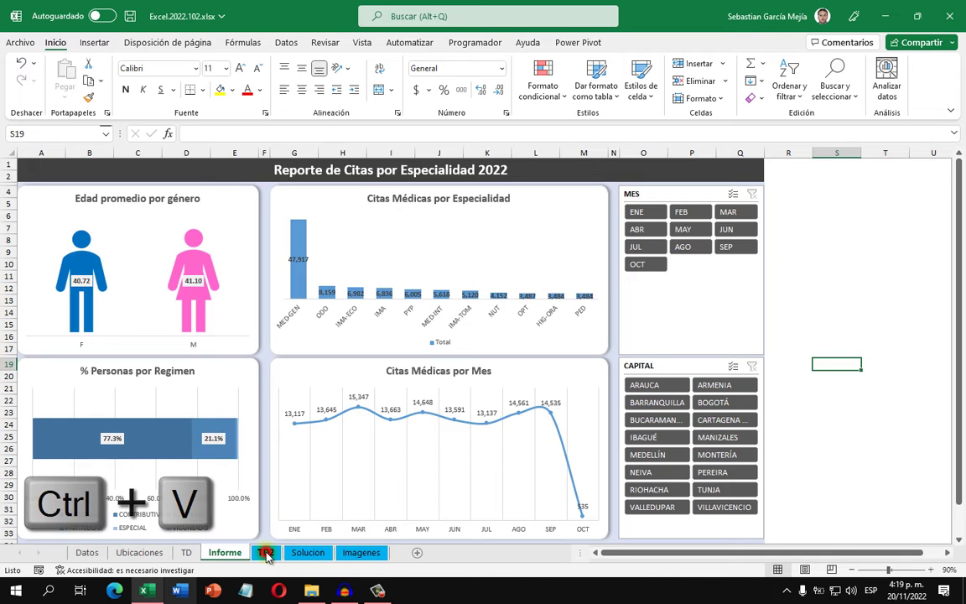
click(266, 553)
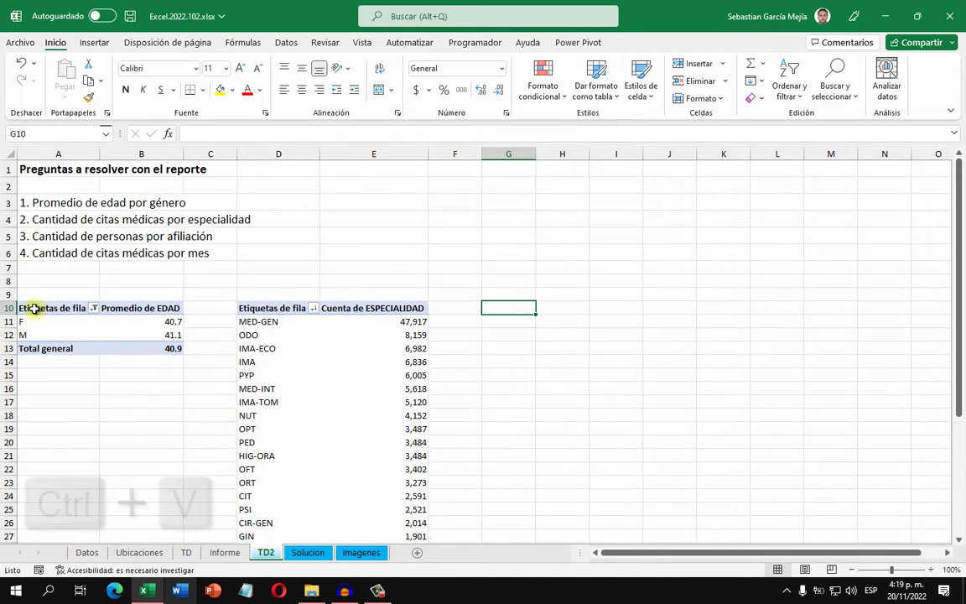
Duplicate the average age by gender pivot table on the same sheet, starting at cell G10.
drag(31, 309, 138, 348)
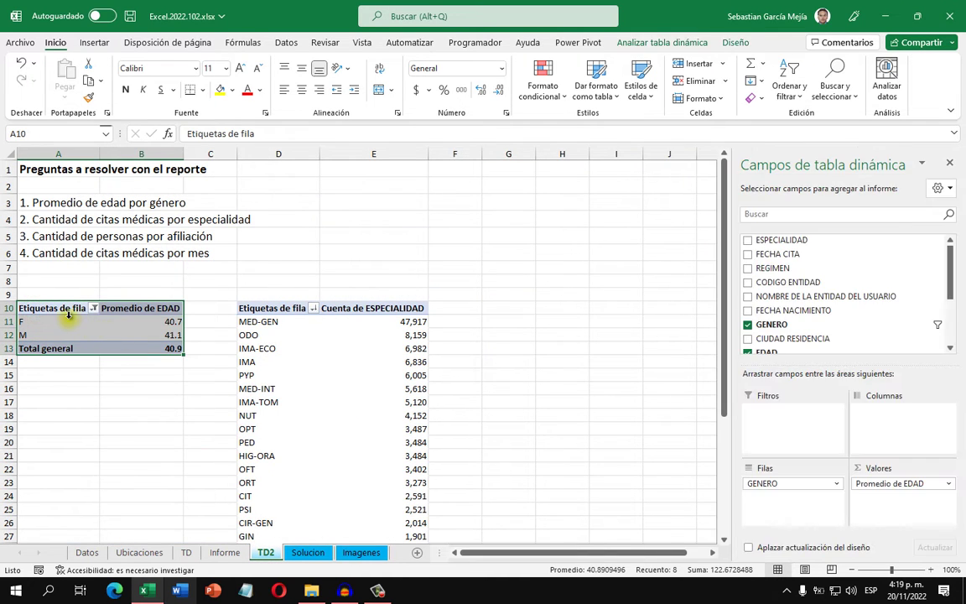
key(ctrl+c)
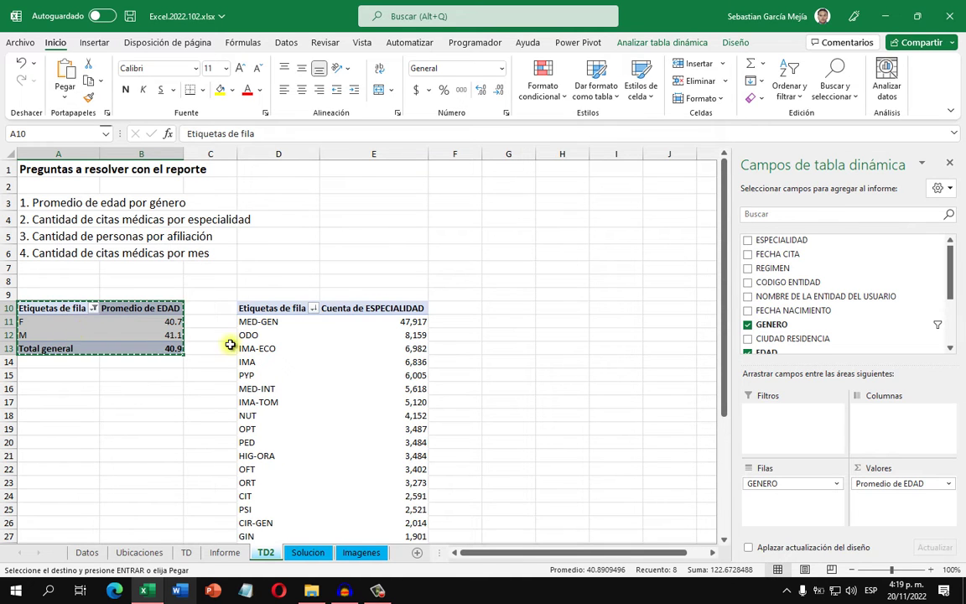
click(508, 307)
key(Return)
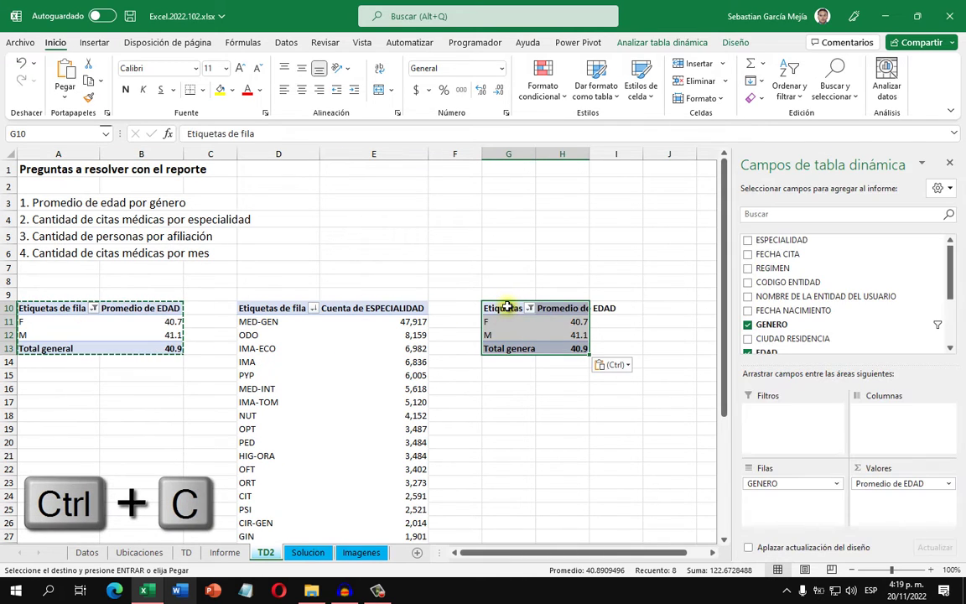
In the pivot table at G10, replace GENERO with REGIMEN in the rows and Promedio de EDAD with the count of ESPECIALIDAD in the values.
drag(766, 484, 625, 464)
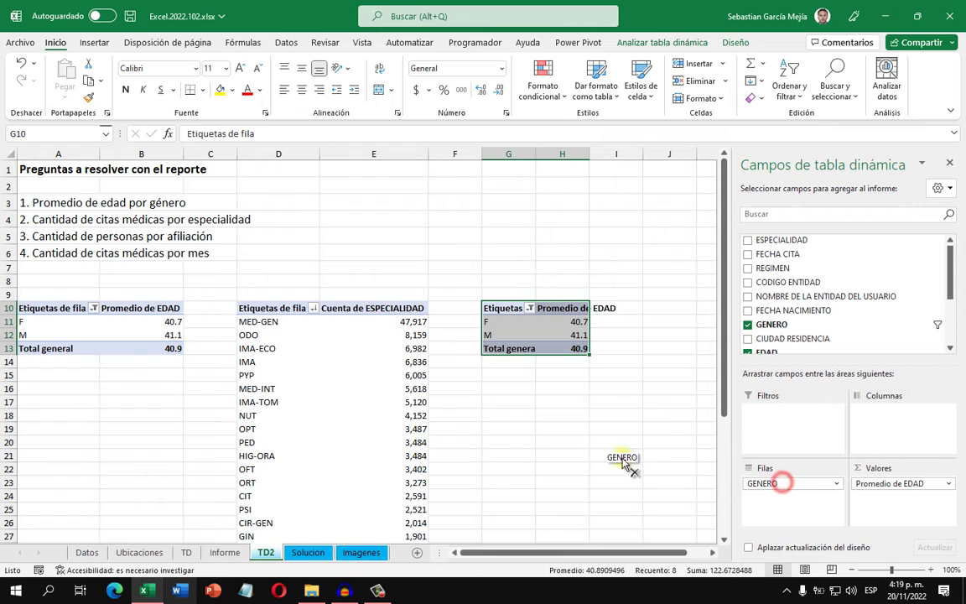
drag(885, 484, 653, 428)
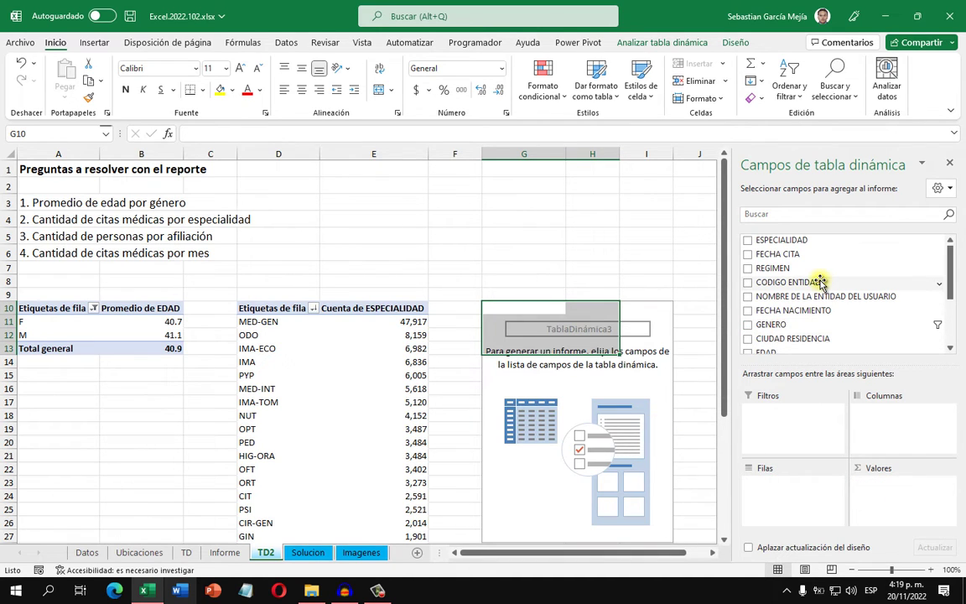
scroll(820, 283, down, 2)
scroll(820, 283, up, 2)
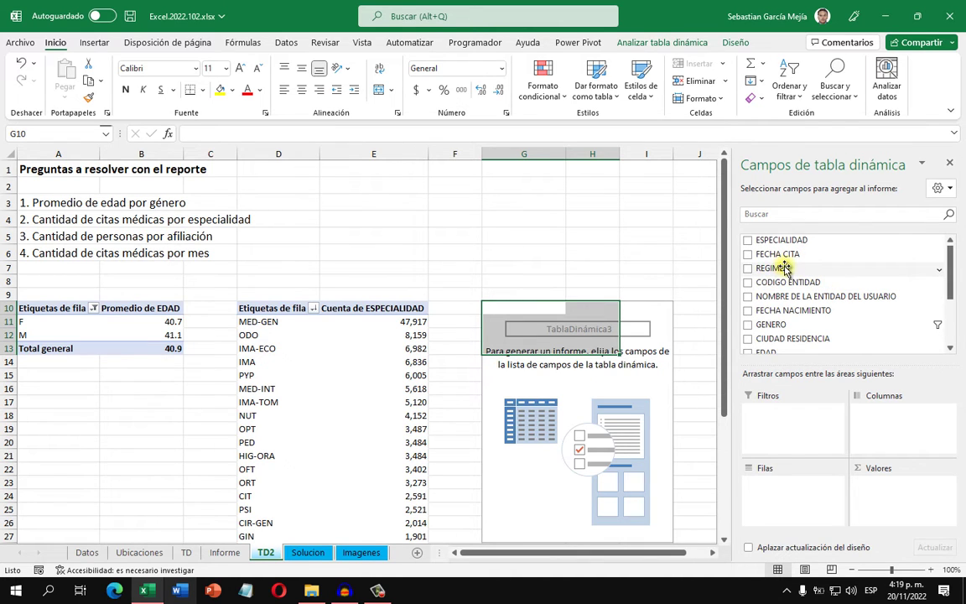
drag(785, 267, 785, 505)
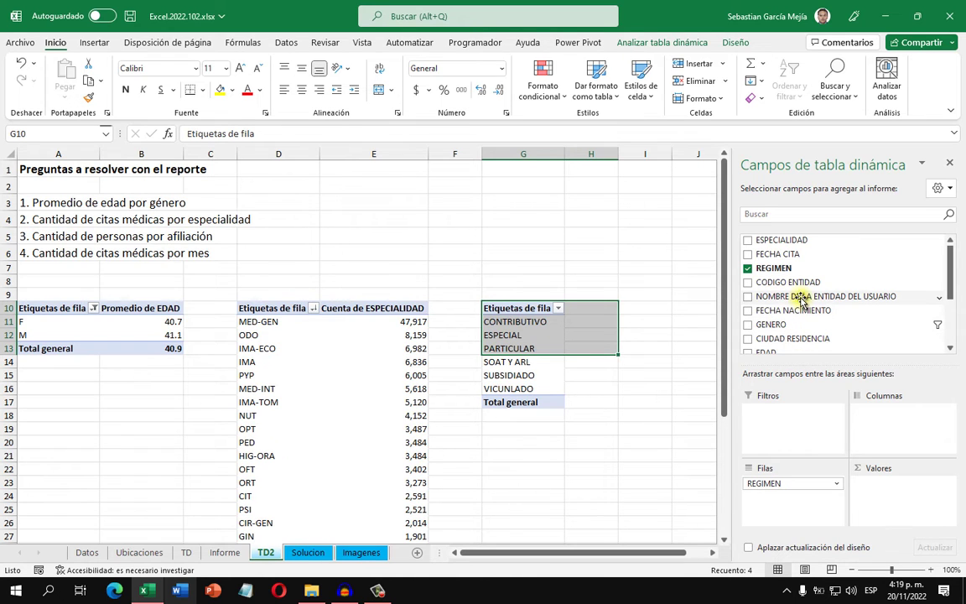
drag(792, 240, 885, 485)
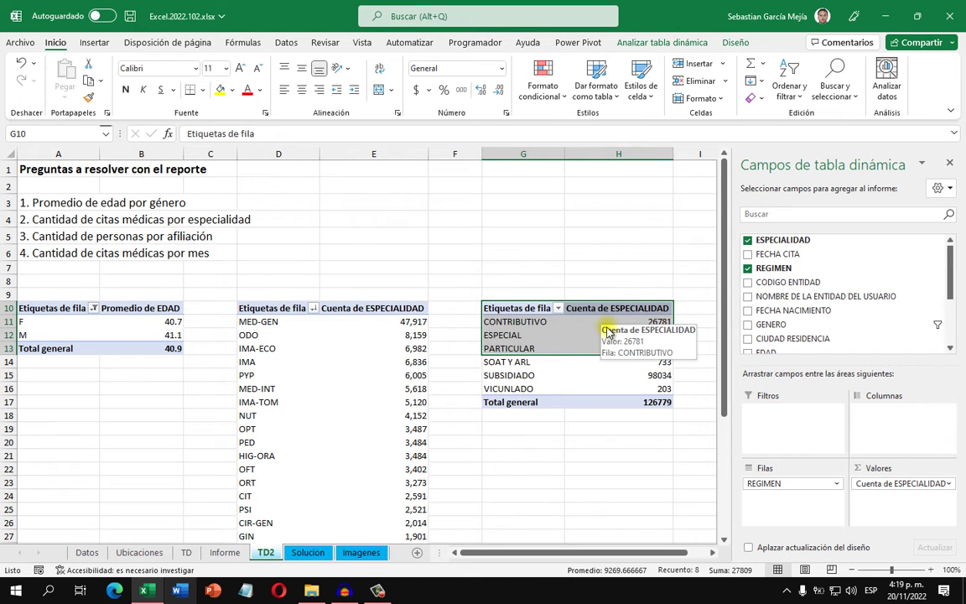
Sort the REGIMEN pivot table by its count of ESPECIALIDAD from largest to smallest.
mouse_move(642, 335)
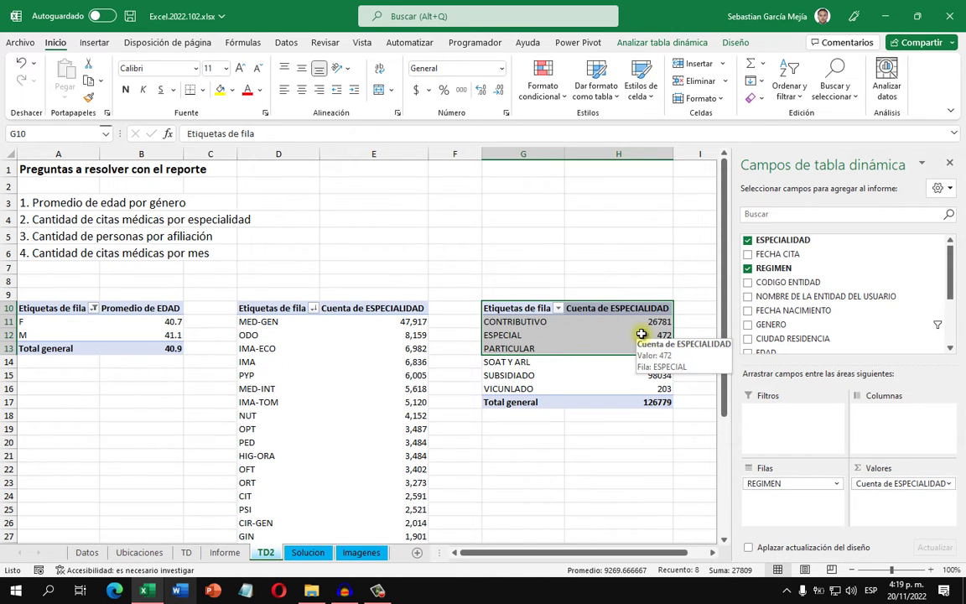
click(521, 322)
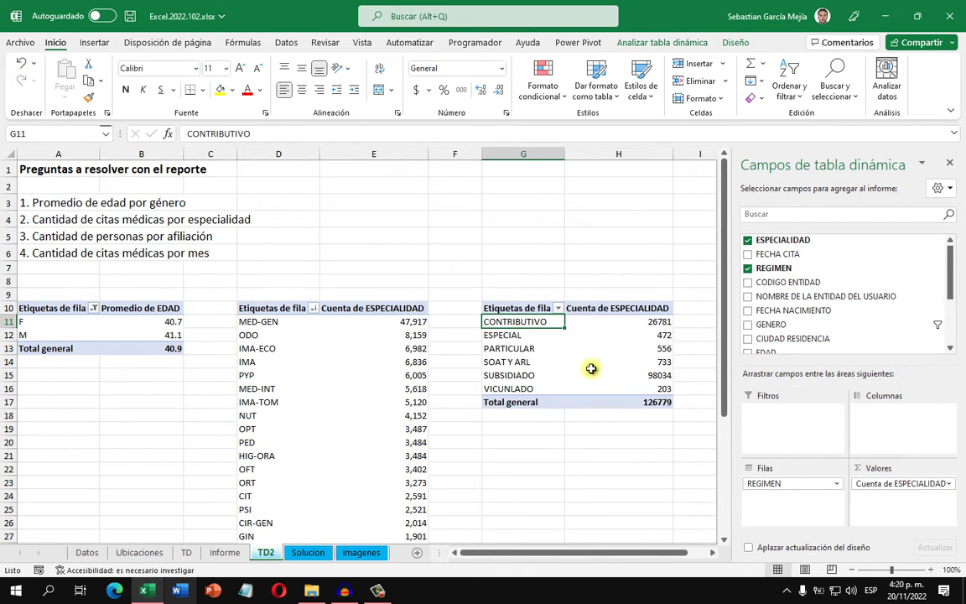
click(636, 323)
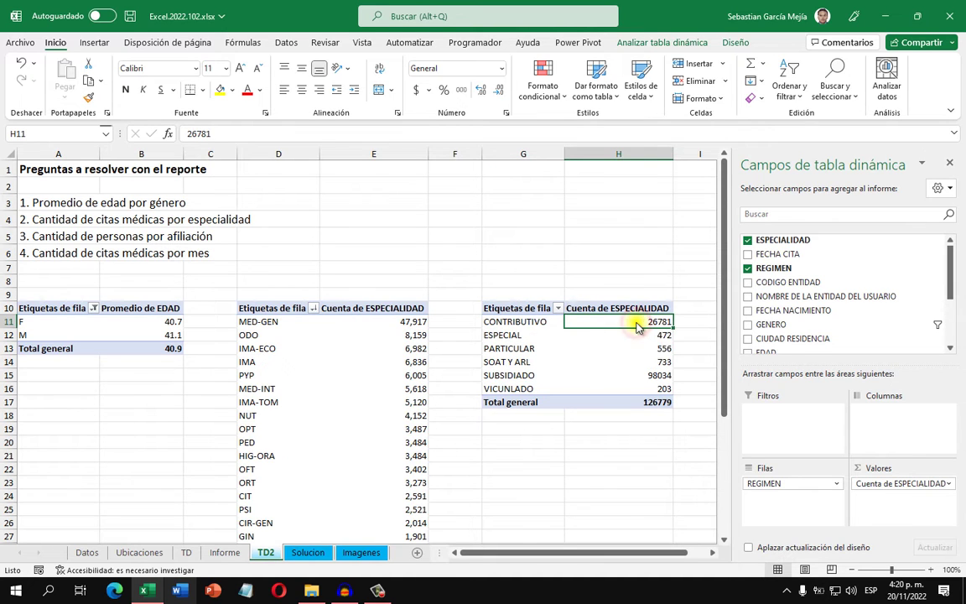
right_click(637, 323)
click(711, 172)
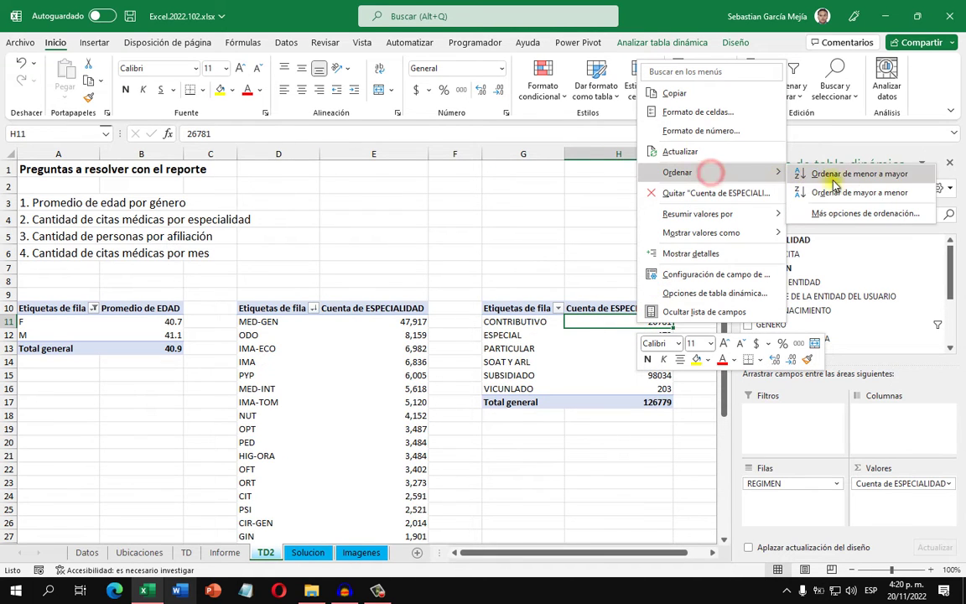
click(894, 192)
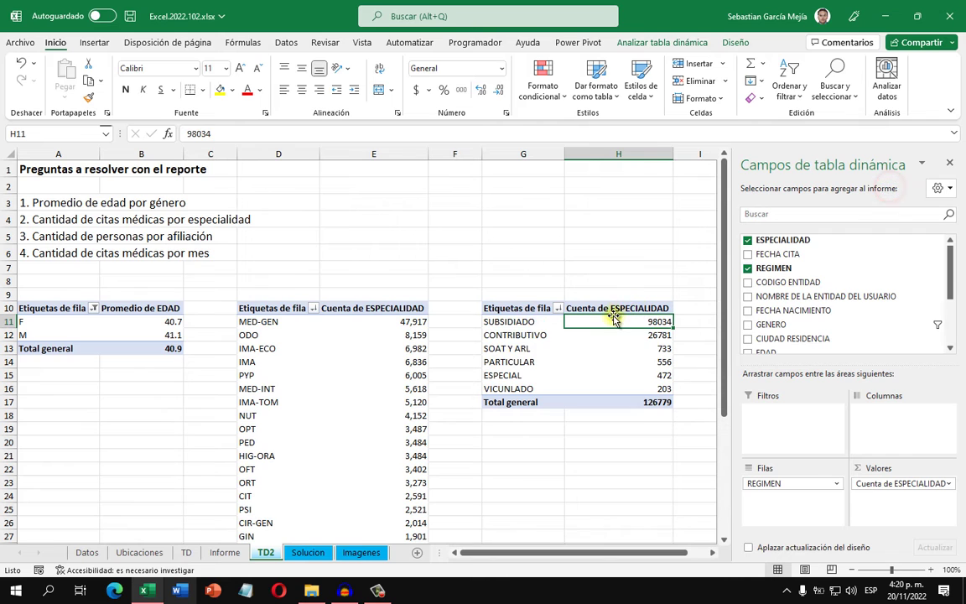
Format the REGIMEN pivot table's count of ESPECIALIDAD as Número with a thousands separator and 0 decimals.
right_click(604, 322)
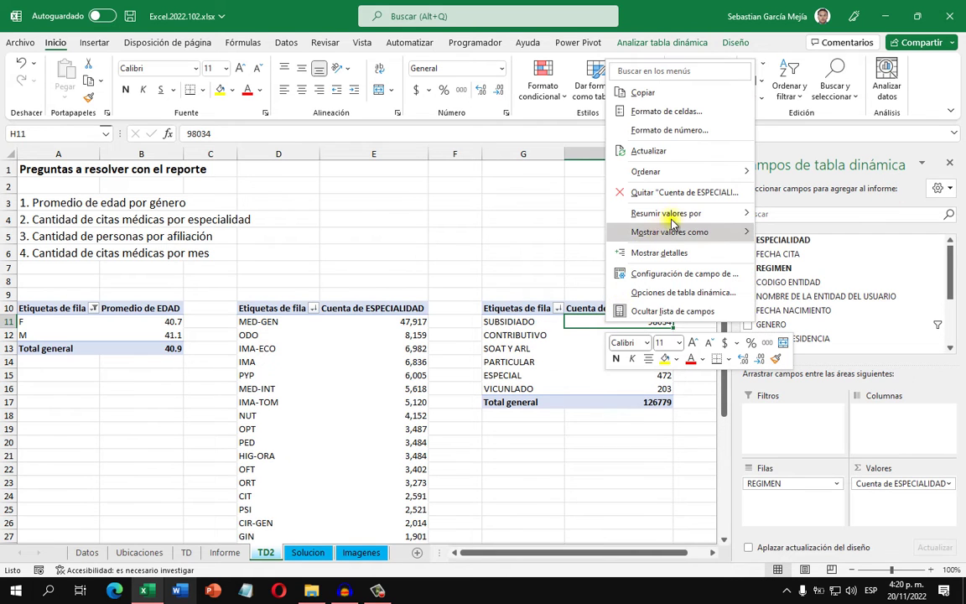
click(669, 130)
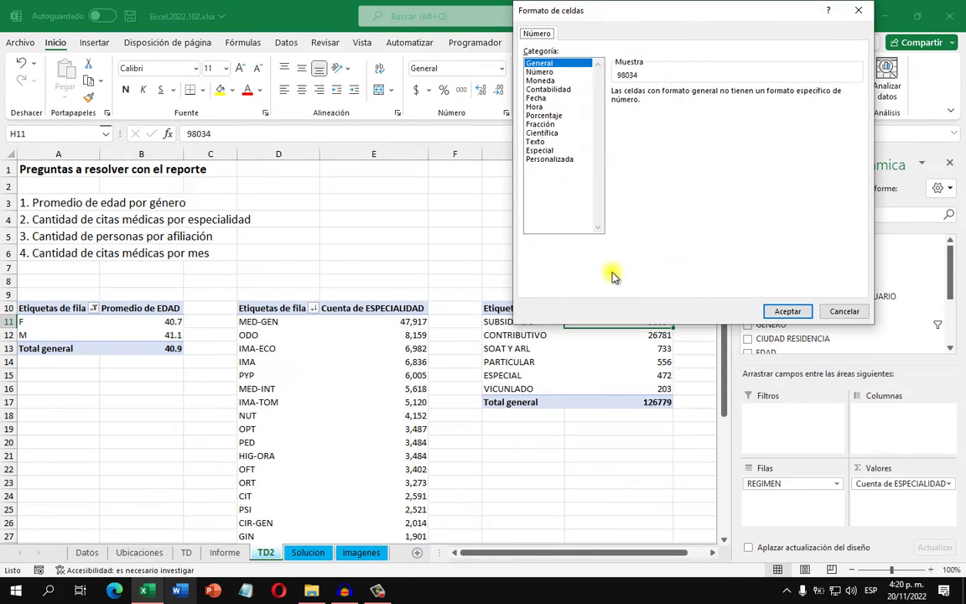
click(541, 72)
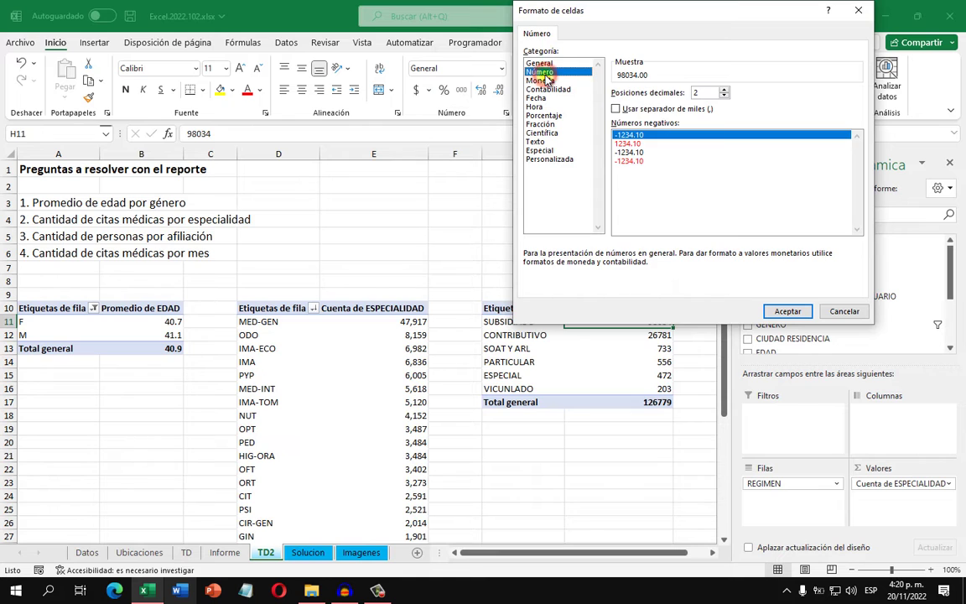
click(669, 109)
click(725, 96)
click(725, 96)
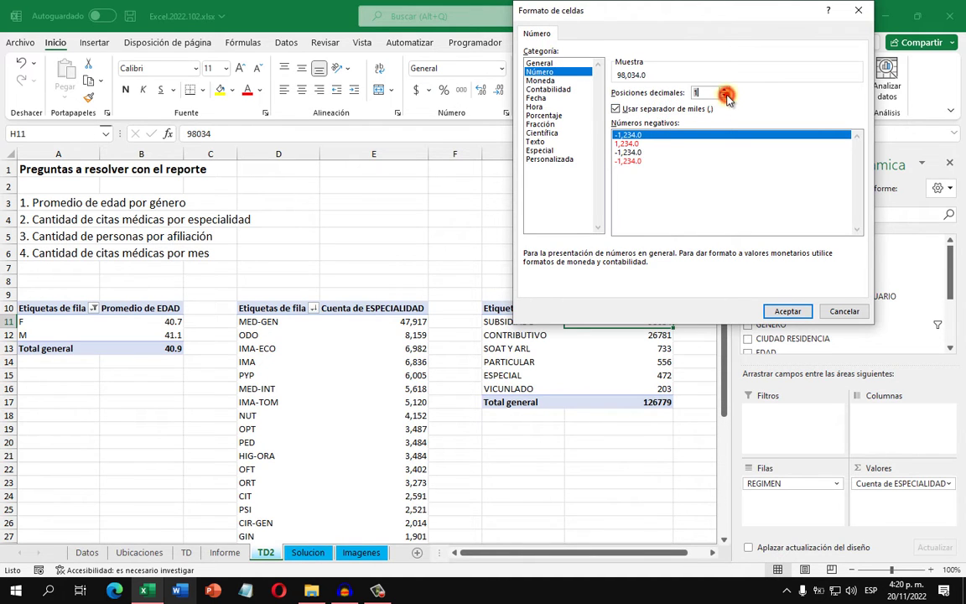
click(780, 310)
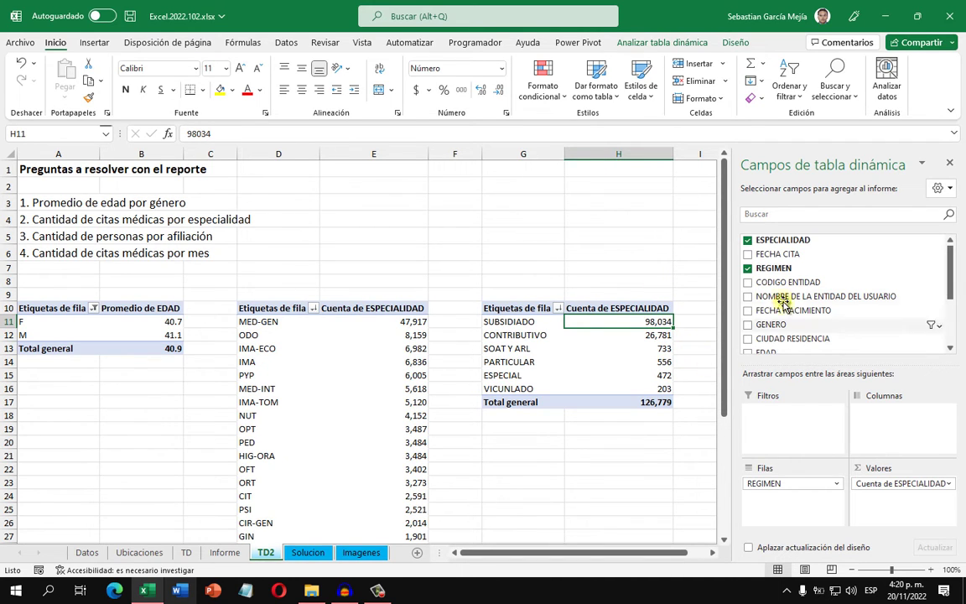
Add a second count of ESPECIALIDAD to the REGIMEN pivot table's values and show it as % del total general.
drag(786, 243, 895, 507)
drag(617, 551, 635, 552)
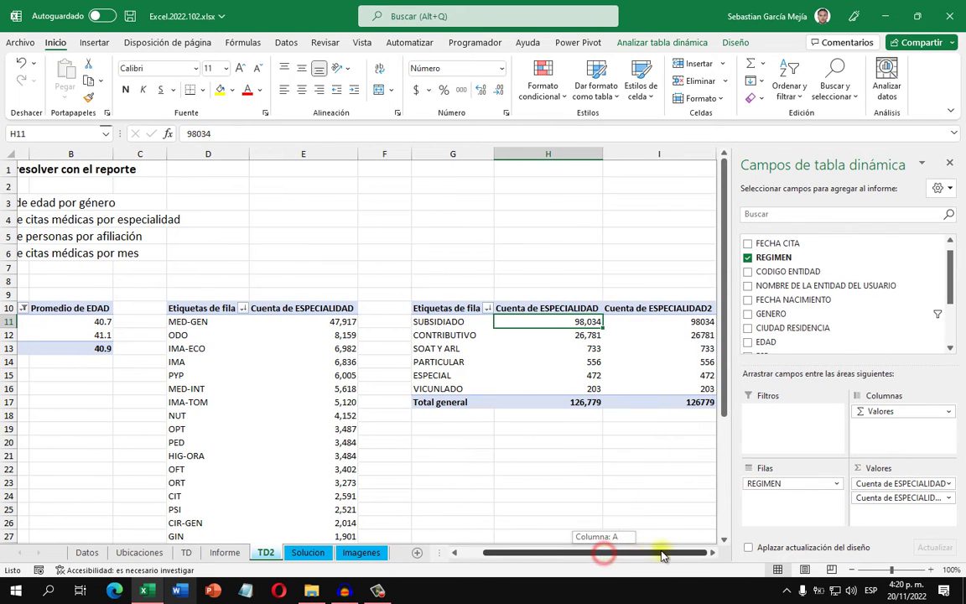
click(950, 498)
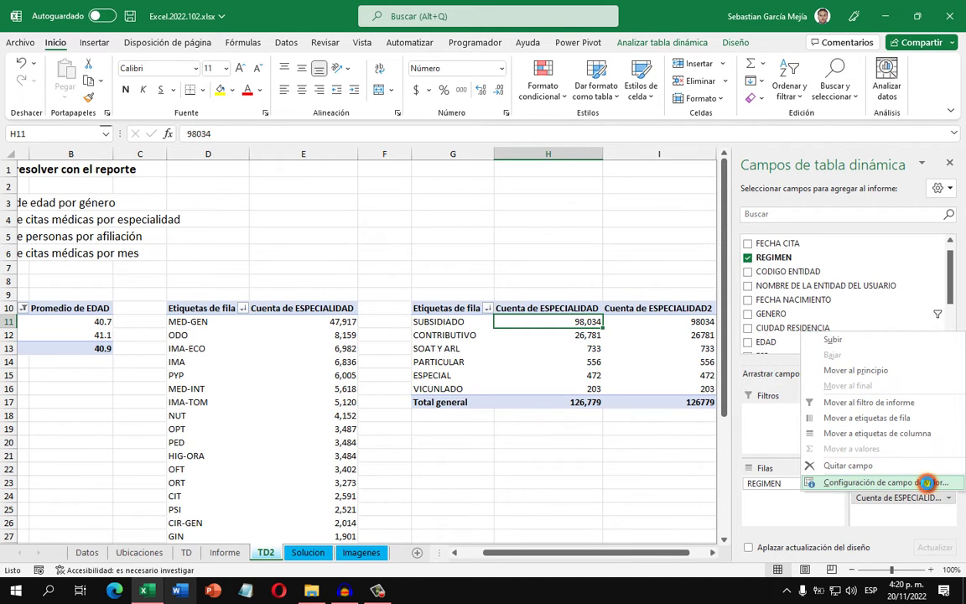
click(926, 482)
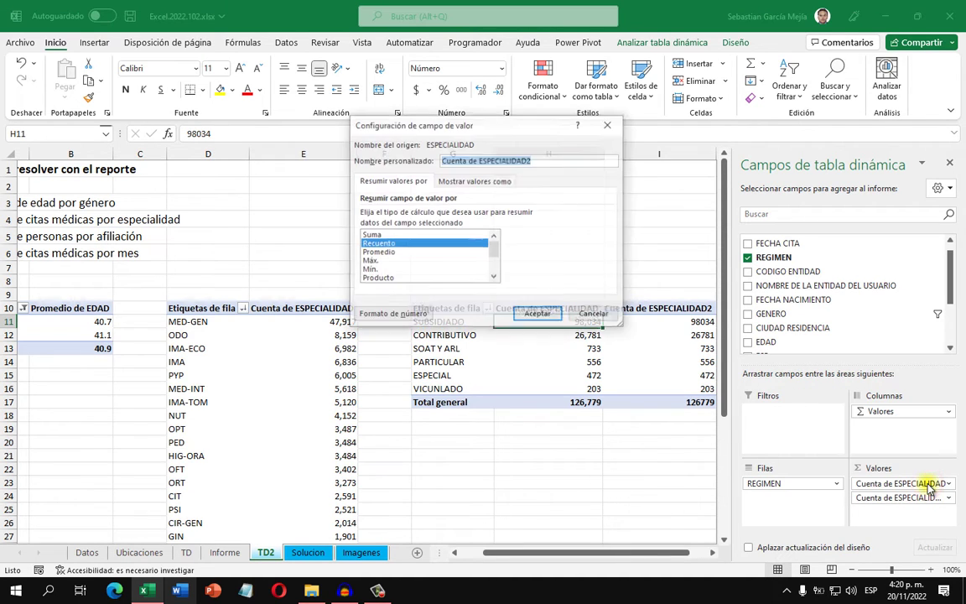
click(506, 186)
click(487, 216)
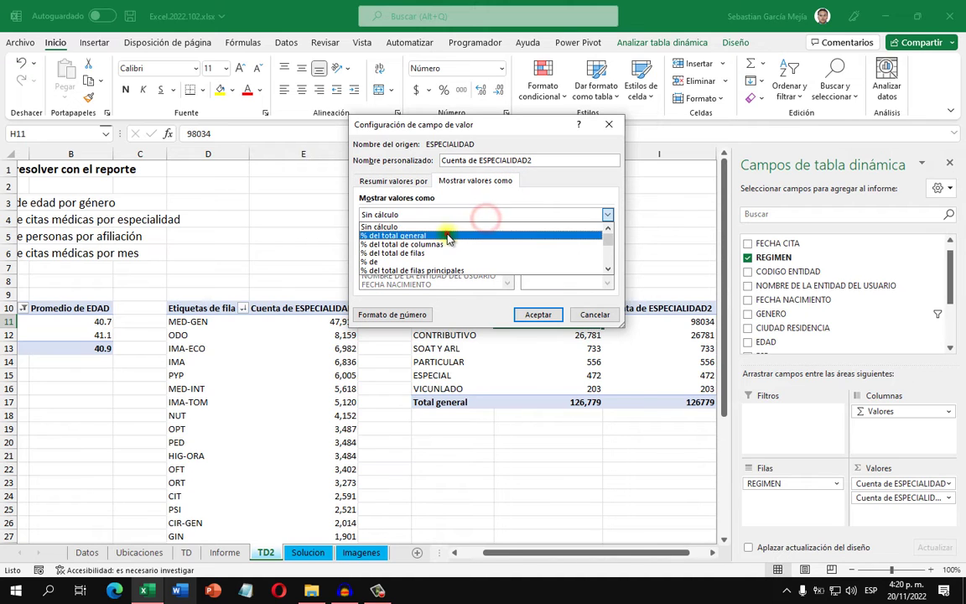
click(448, 237)
click(539, 315)
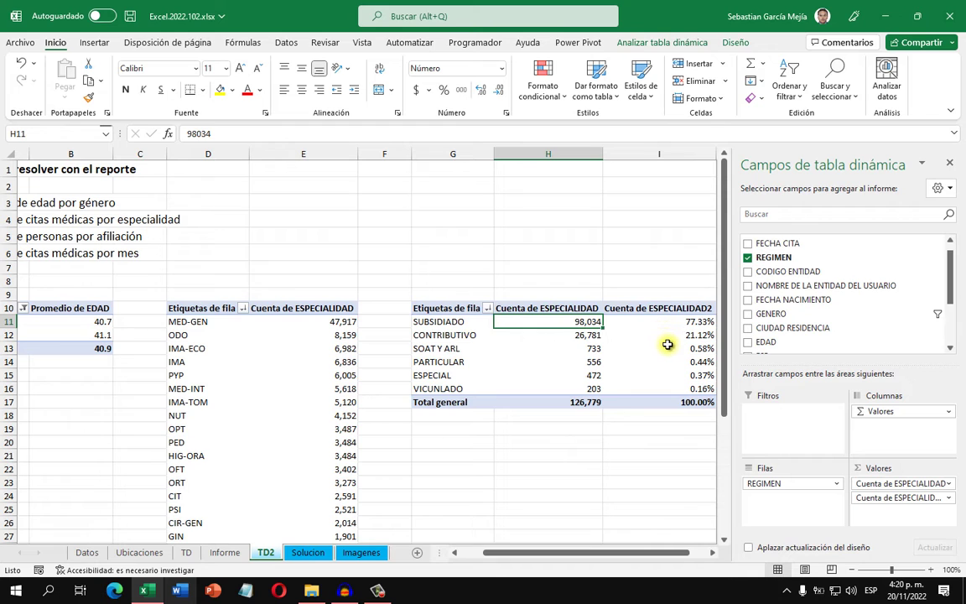
click(507, 478)
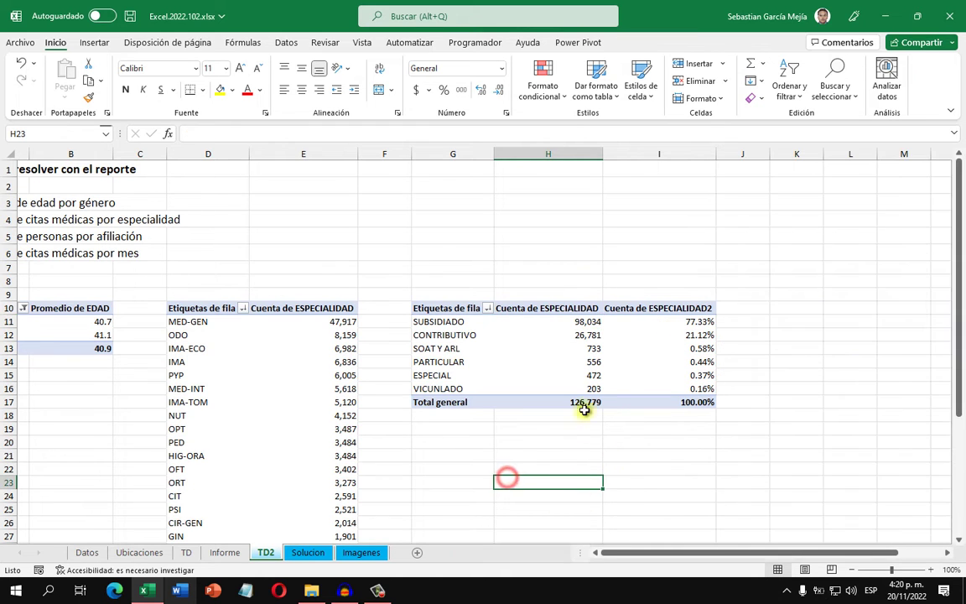
drag(621, 553, 604, 554)
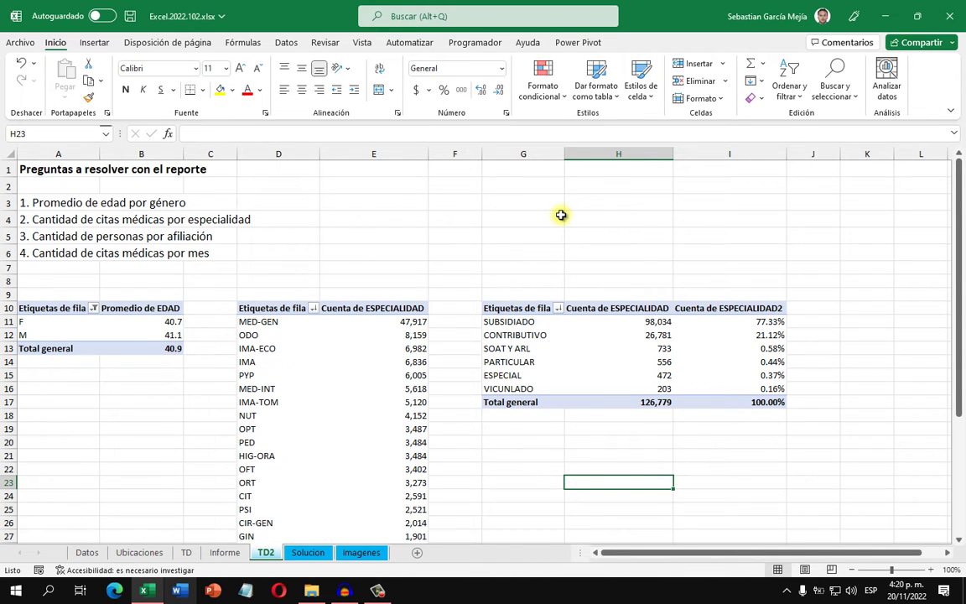
Duplicate the REGIMEN pivot table, including its percentage column, on the same sheet starting at cell K10.
click(57, 252)
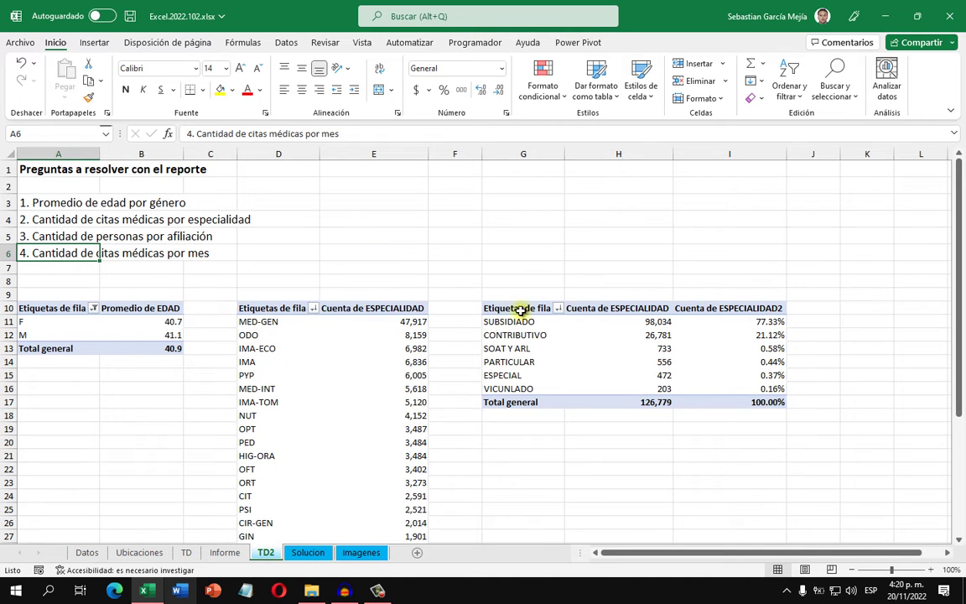
drag(521, 310, 765, 401)
key(ctrl+c)
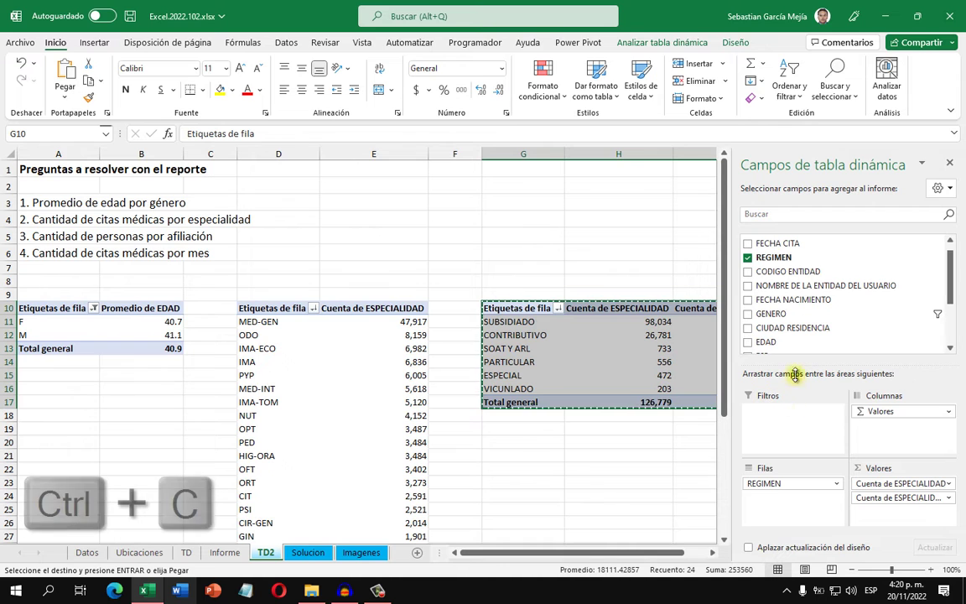
drag(695, 557, 728, 555)
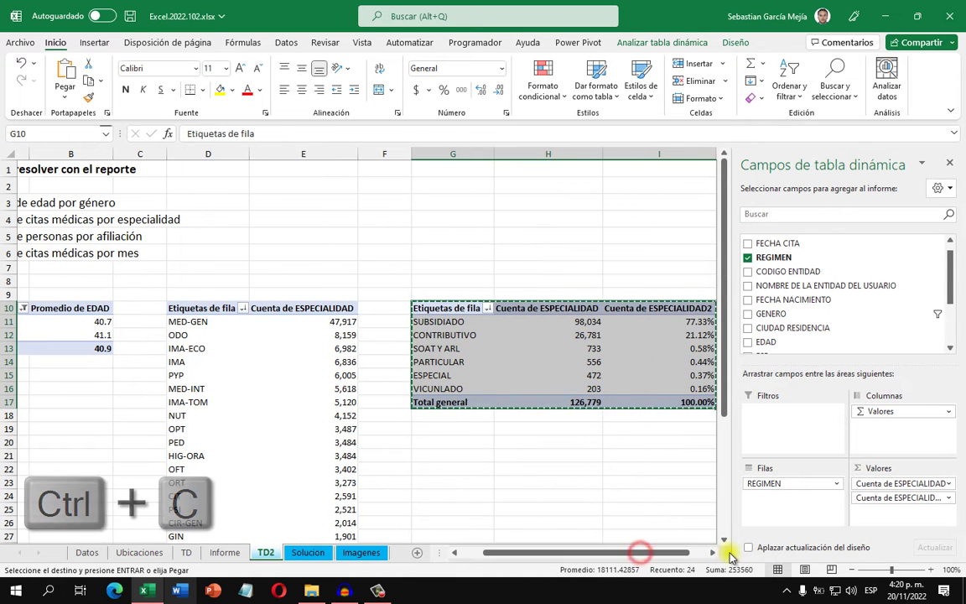
click(714, 553)
click(714, 553)
click(714, 553)
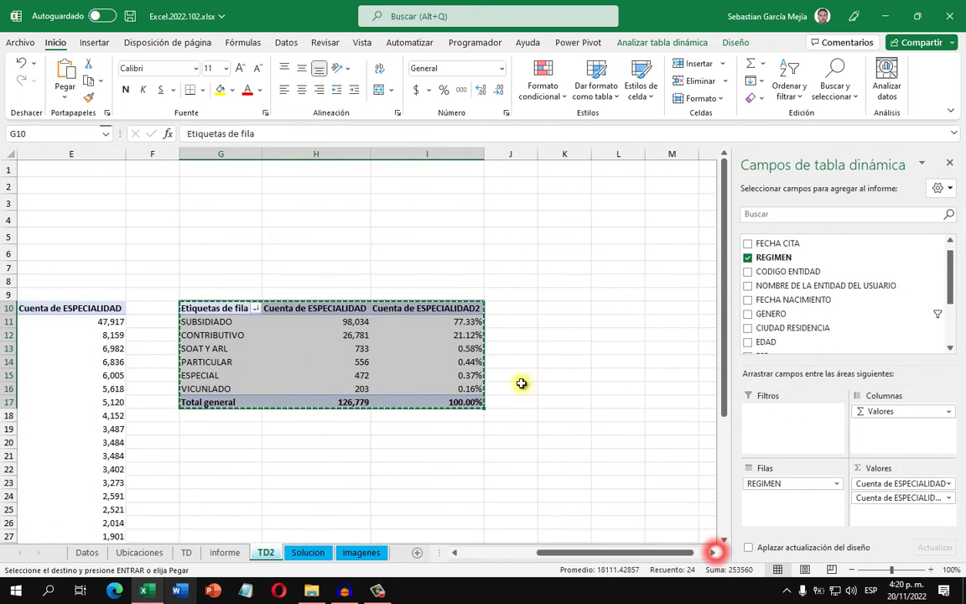
click(551, 307)
key(ctrl+v)
key(Escape)
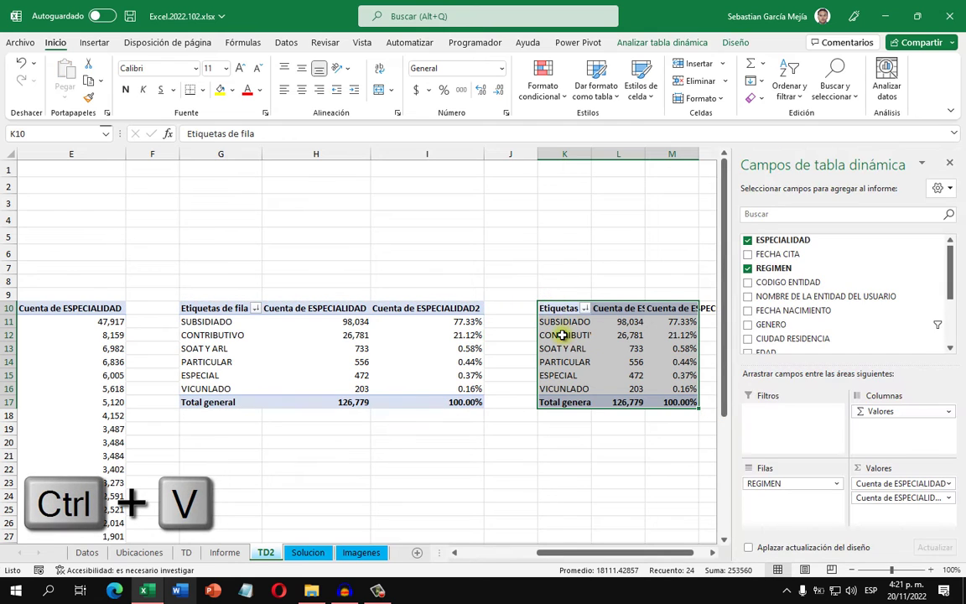
Clear the pivot table at K10 by removing REGIMEN from the rows and both ESPECIALIDAD counts from the values.
click(558, 346)
drag(787, 483, 668, 469)
drag(881, 483, 680, 472)
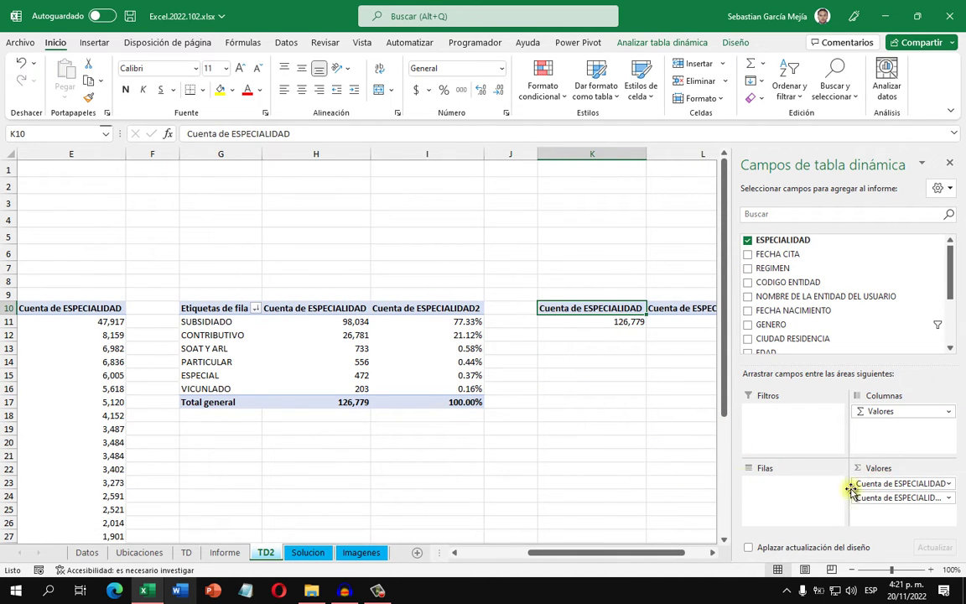
drag(848, 487, 688, 447)
Add MES to the rows and the count of ESPECIALIDAD to the values of the pivot table at K10.
scroll(786, 328, down, 5)
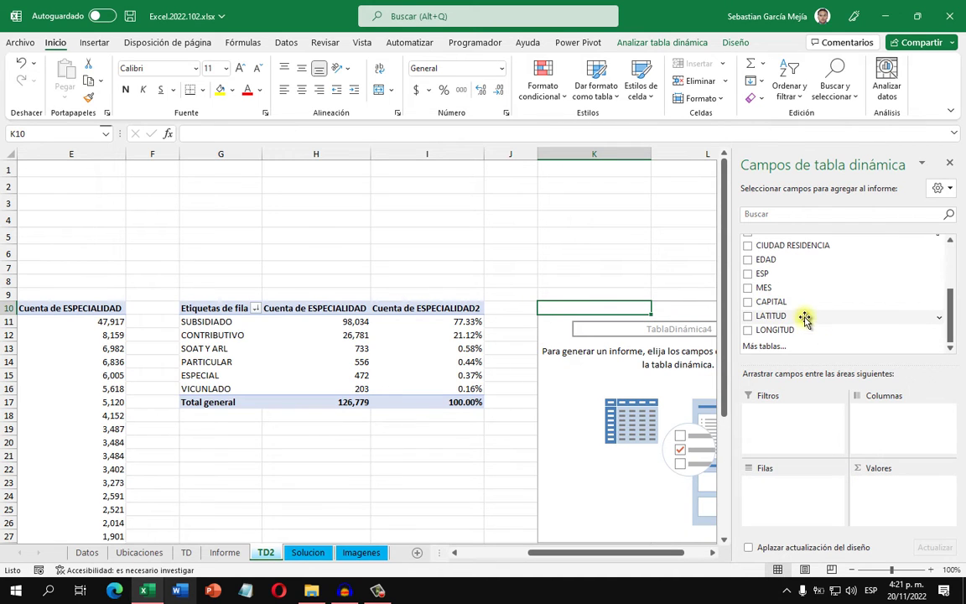
drag(782, 287, 786, 490)
scroll(787, 301, up, 3)
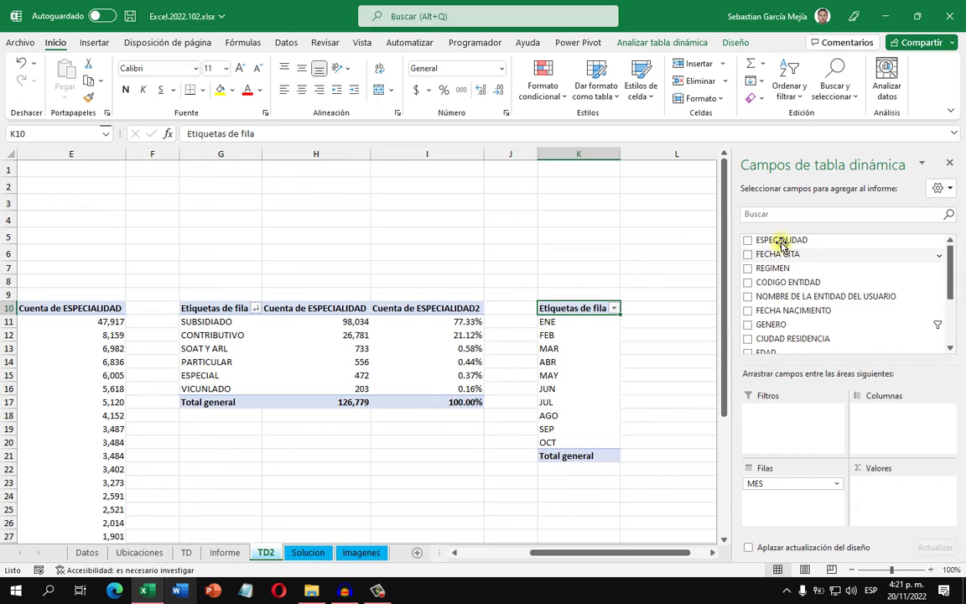
drag(789, 240, 880, 503)
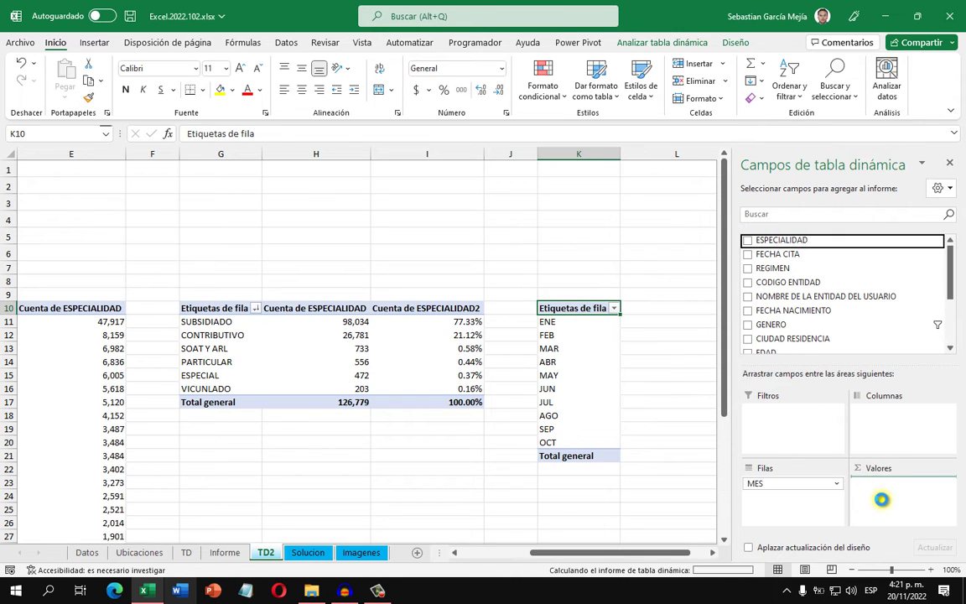
drag(648, 554, 663, 553)
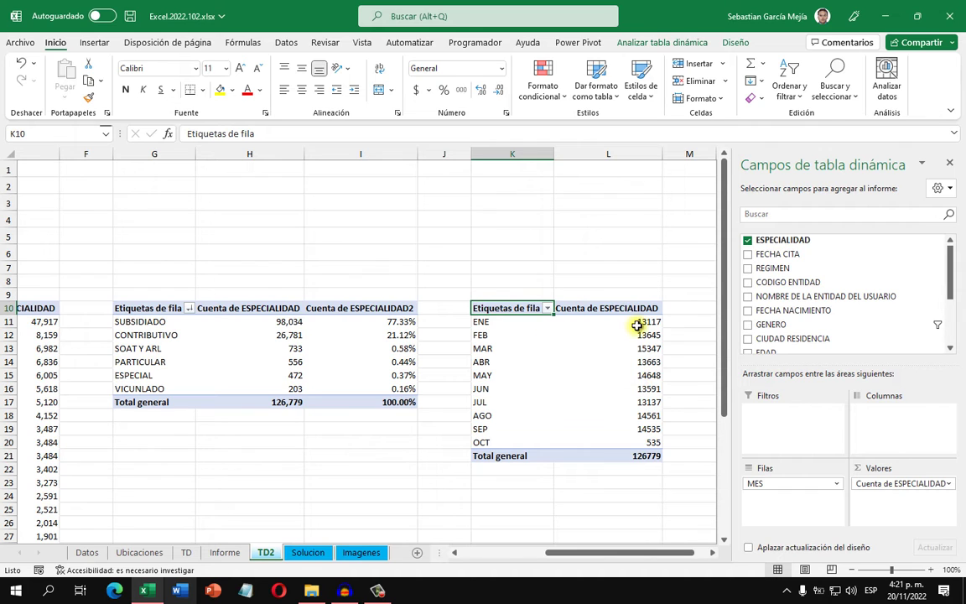
Format the MES pivot table's count of ESPECIALIDAD as Número with a thousands separator and 0 decimals.
mouse_move(638, 326)
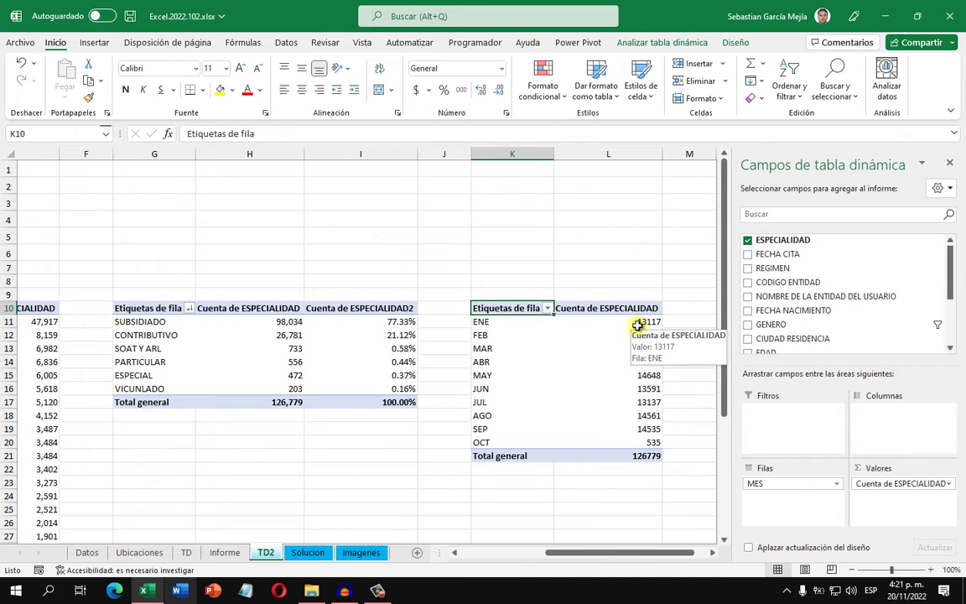
right_click(602, 323)
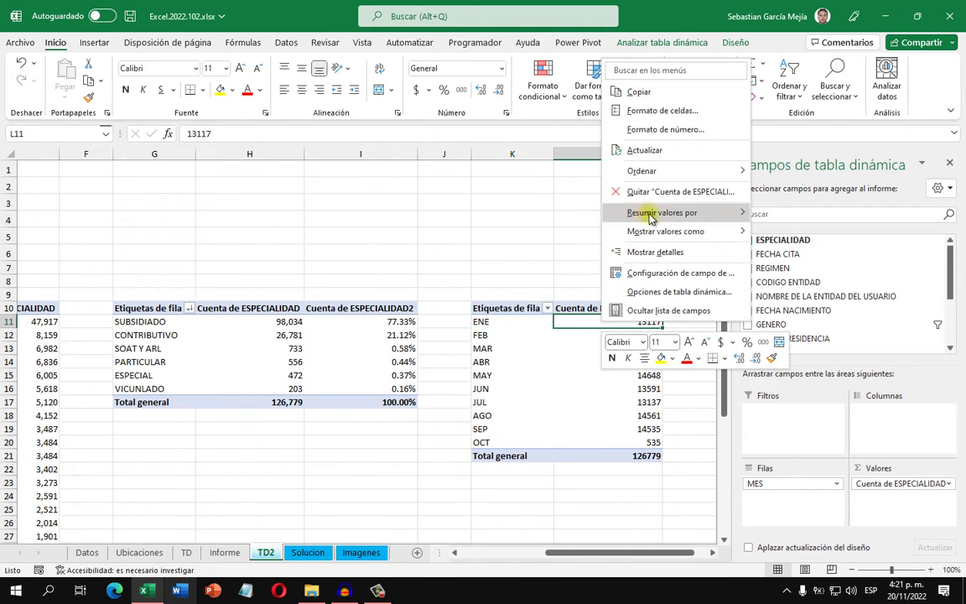
click(684, 129)
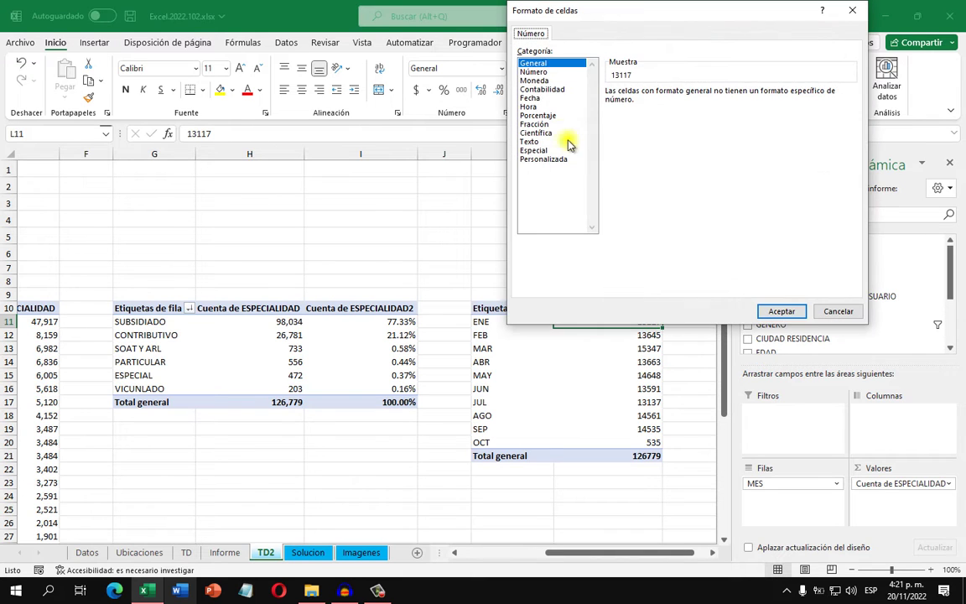
click(542, 74)
click(646, 109)
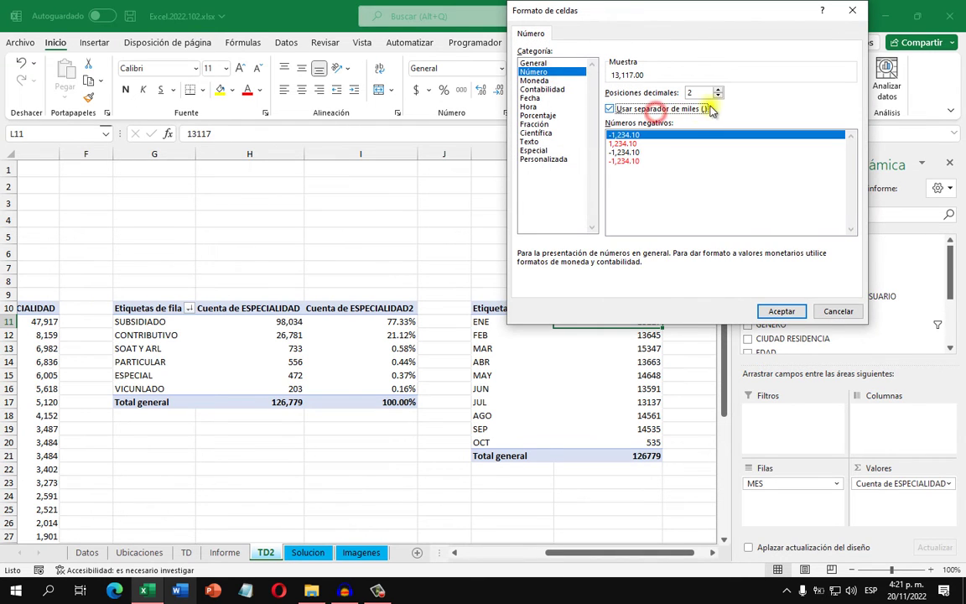
click(718, 97)
click(718, 96)
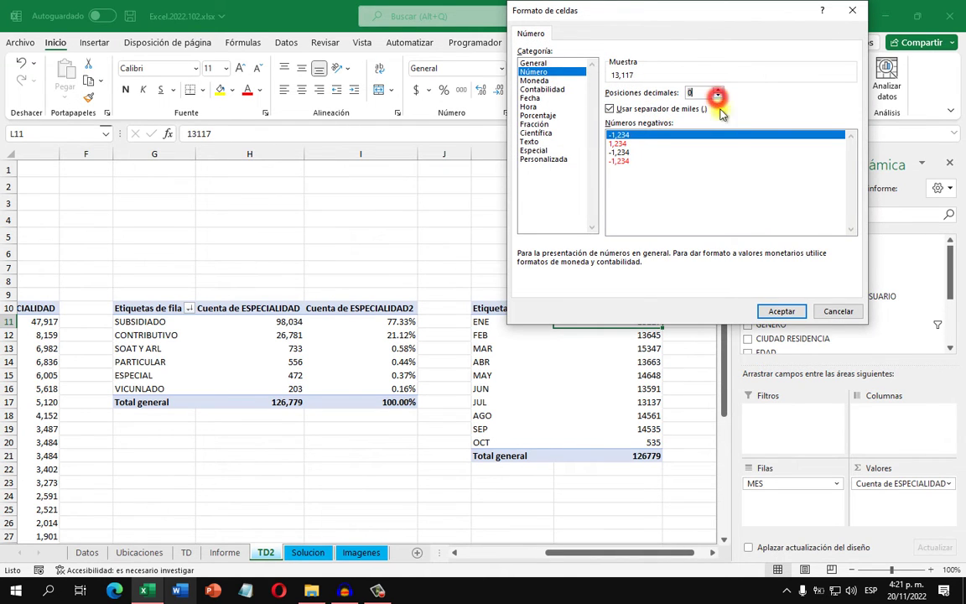
click(759, 311)
click(680, 405)
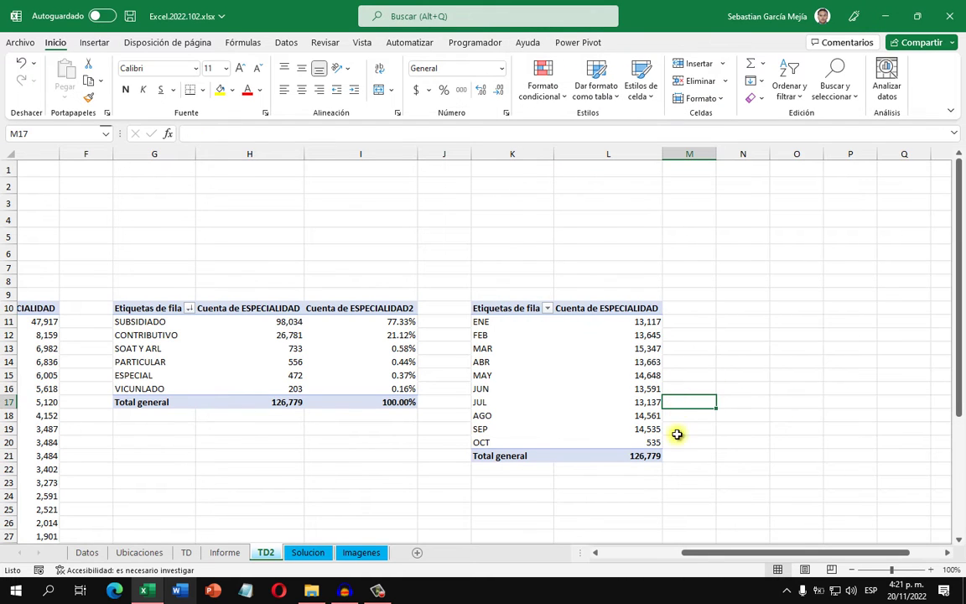
Rename the average age by gender pivot table as TDPromedioE.
drag(703, 552, 587, 552)
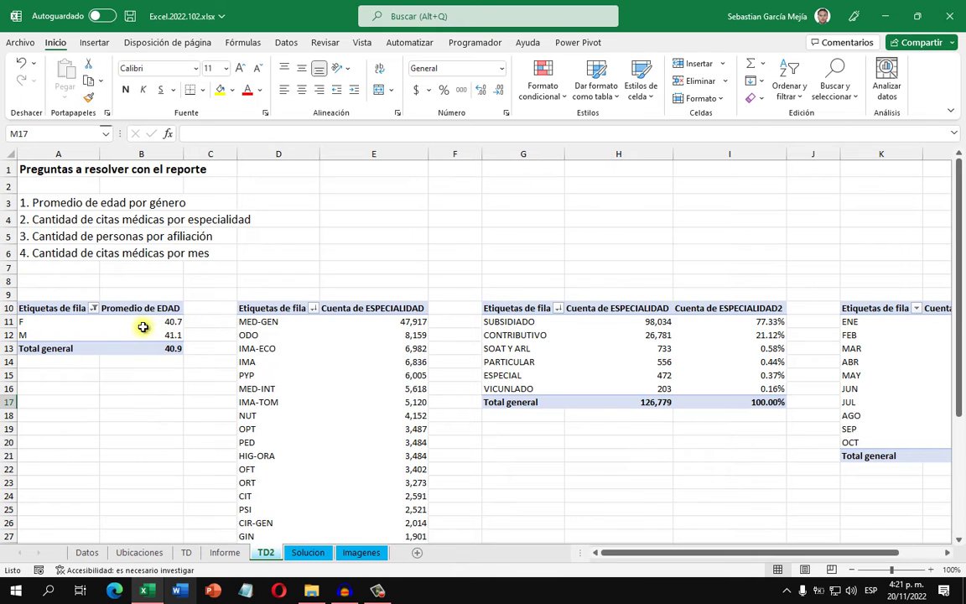
mouse_move(143, 327)
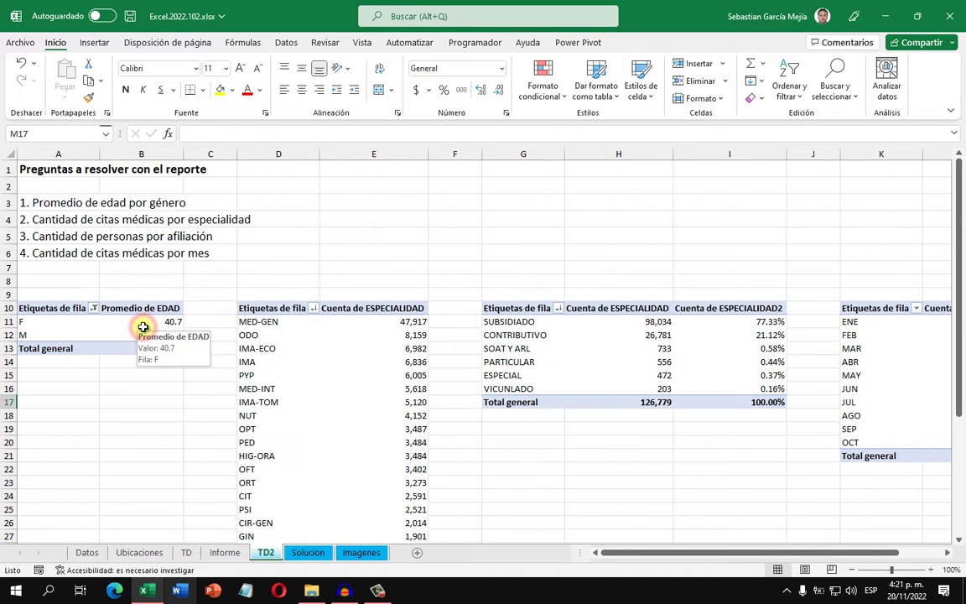
click(143, 325)
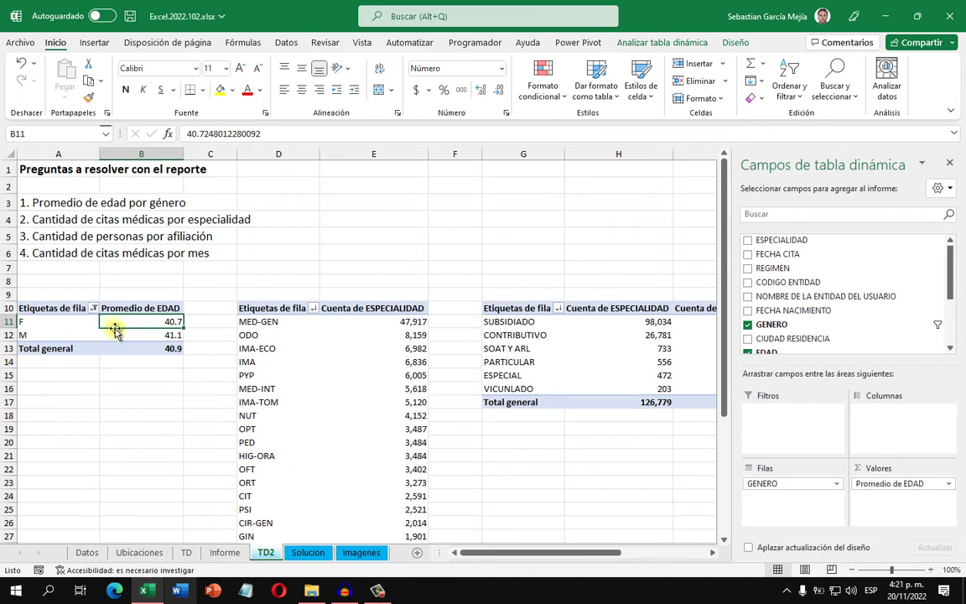
click(680, 46)
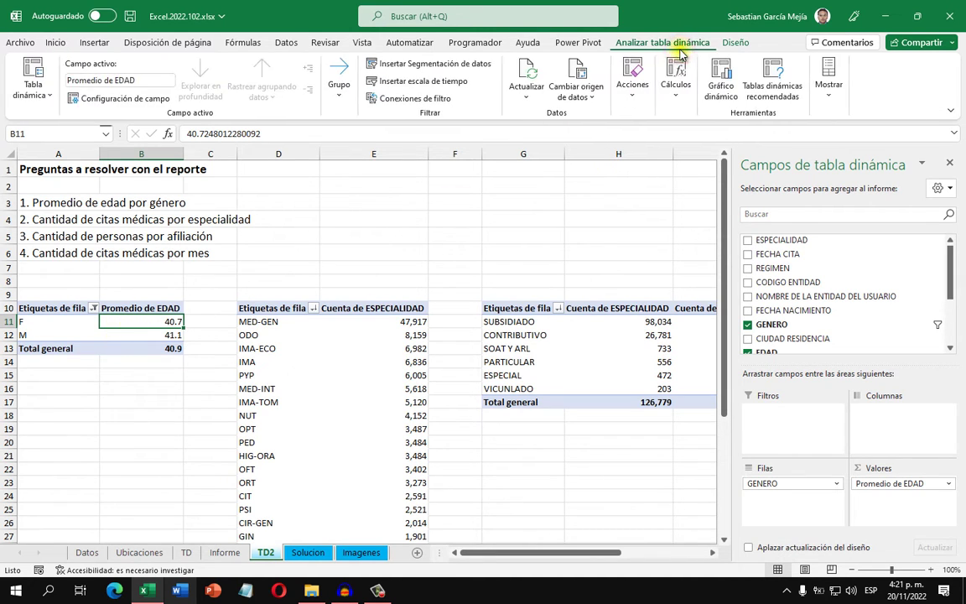
click(42, 99)
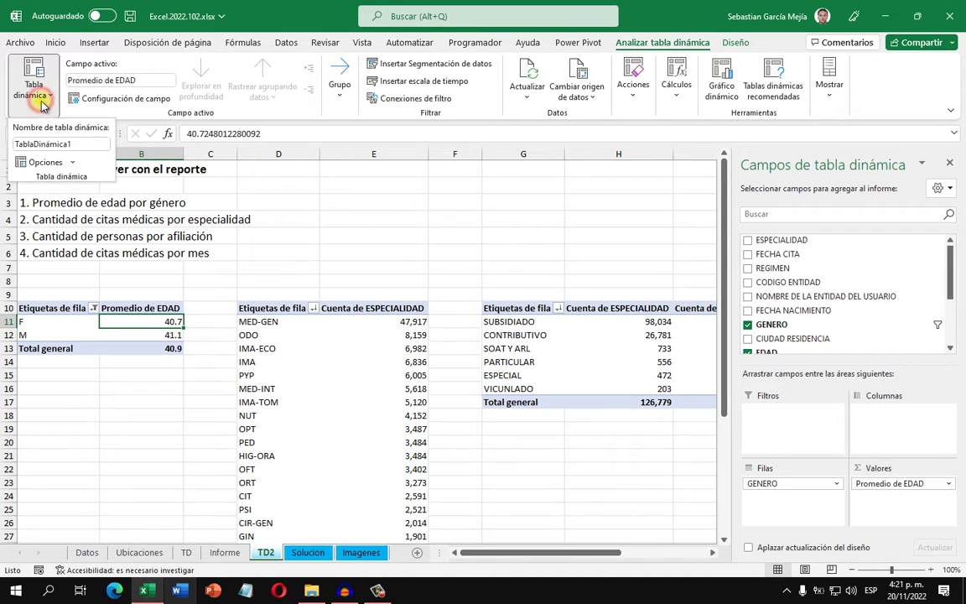
double_click(78, 144)
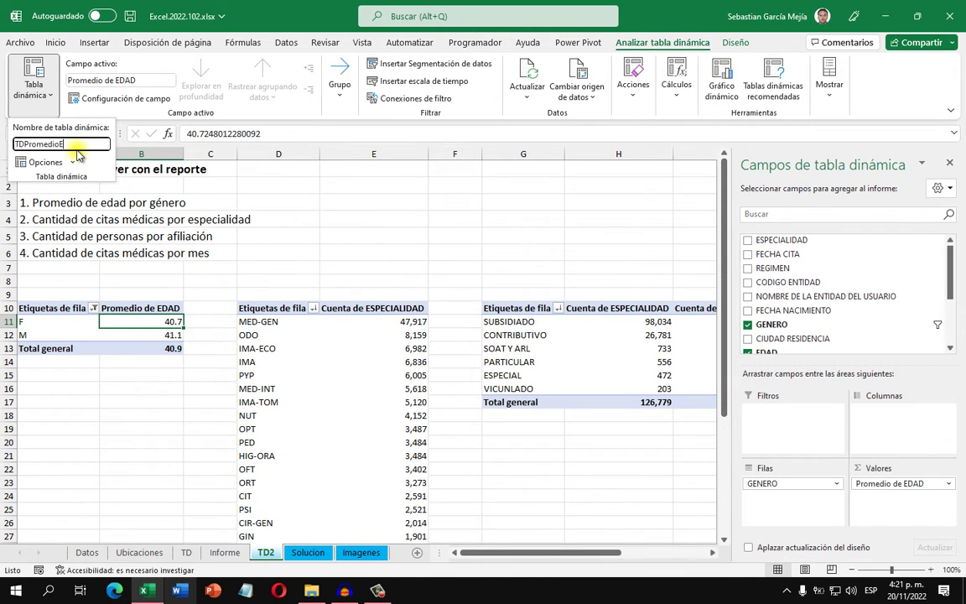
key(Return)
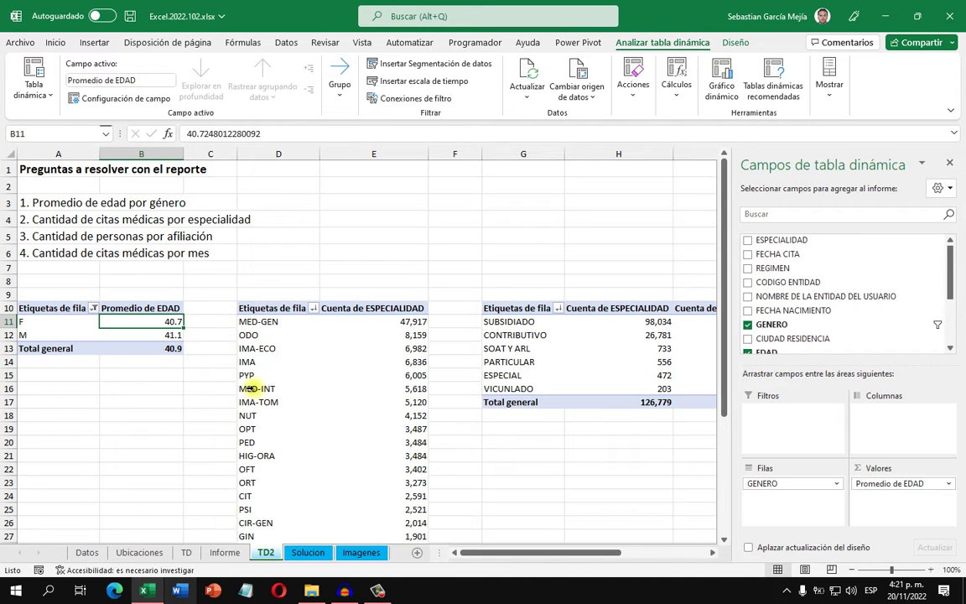
Rename the pivot table of appointments by specialty, at D10, as TDCitasMedi.
click(310, 400)
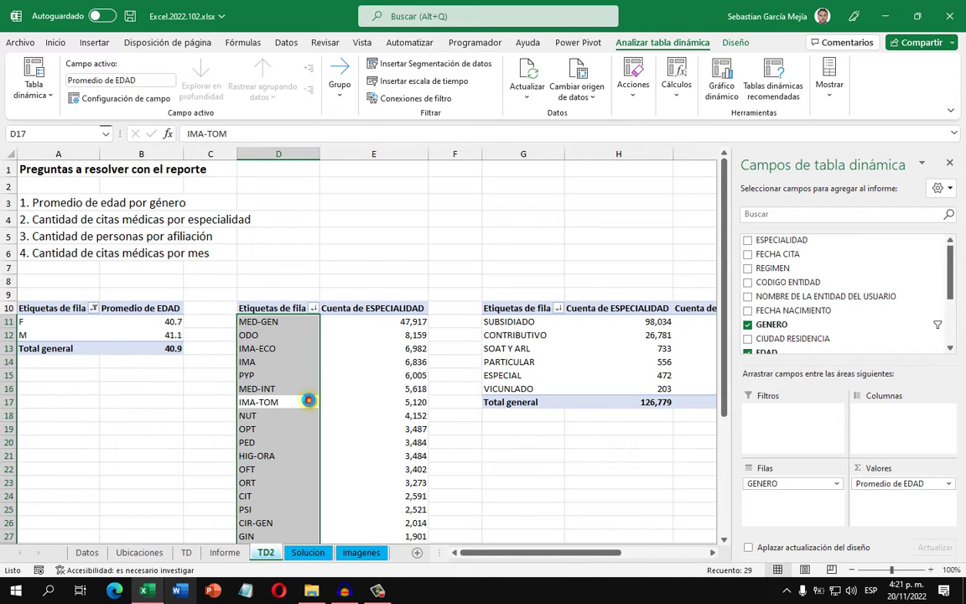
click(32, 83)
click(84, 144)
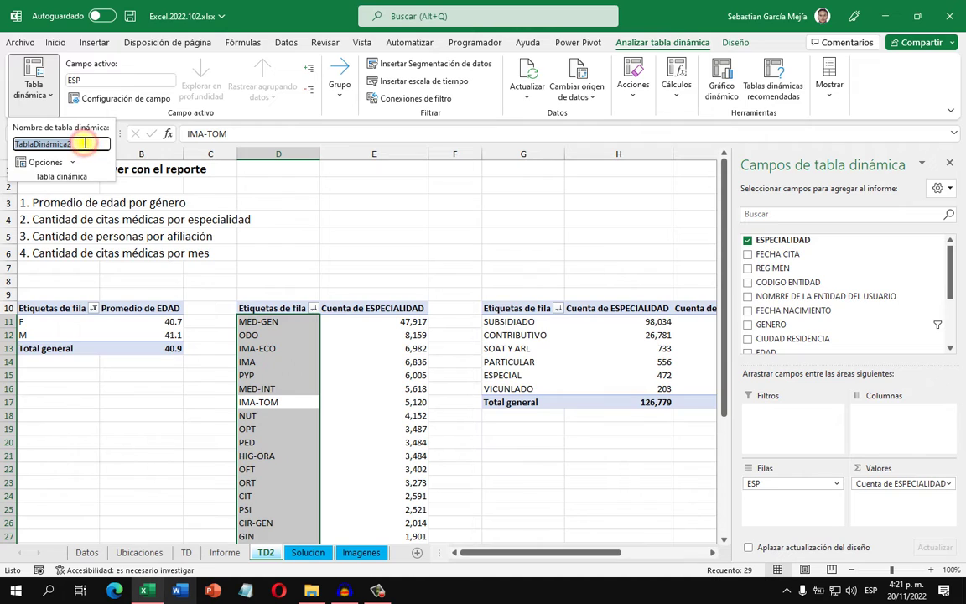
text(TDCitasMed)
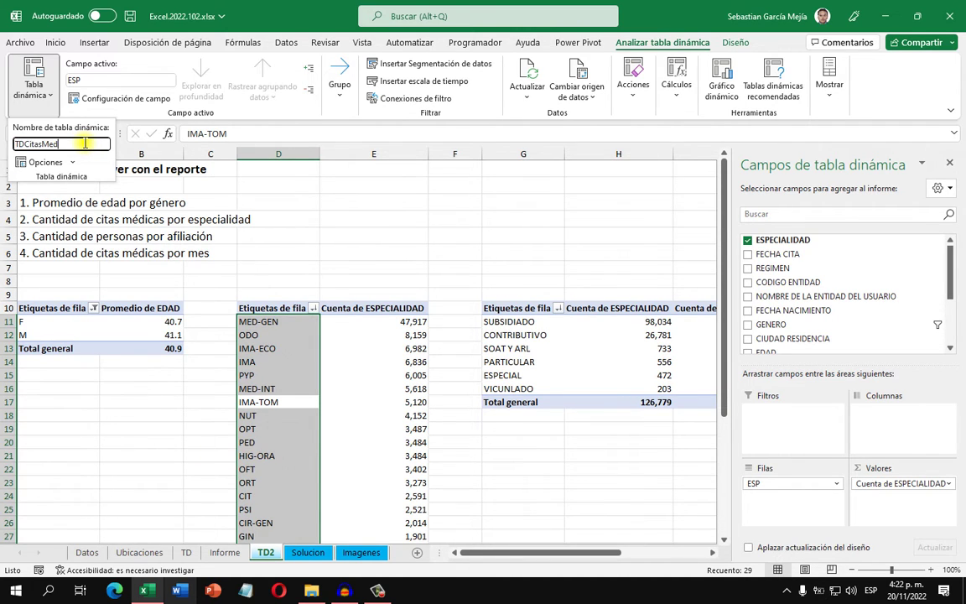
text(i)
key(Return)
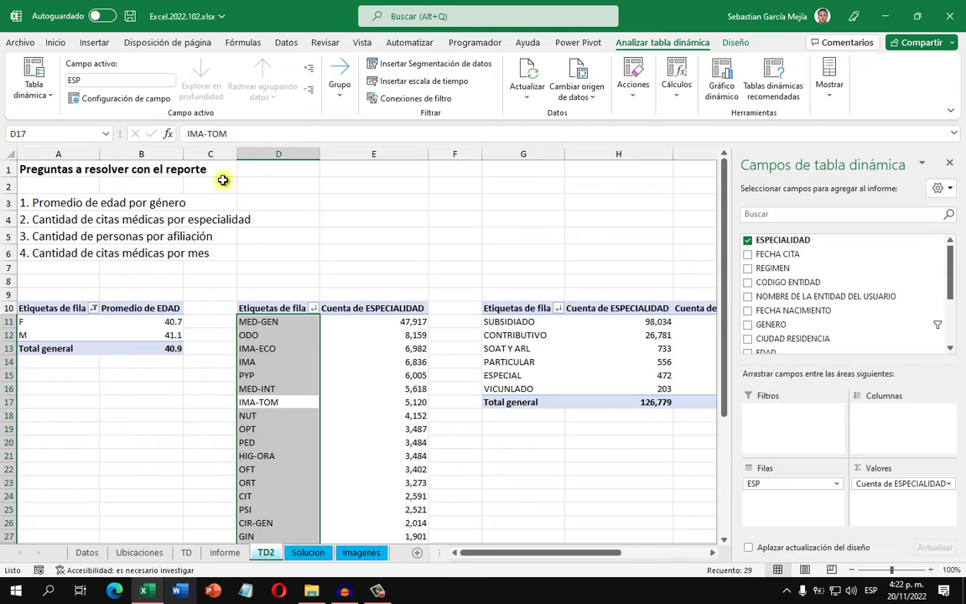
Rename the pivot table of people by affiliation, at G10, as TDCantidadAfiliacion.
click(538, 356)
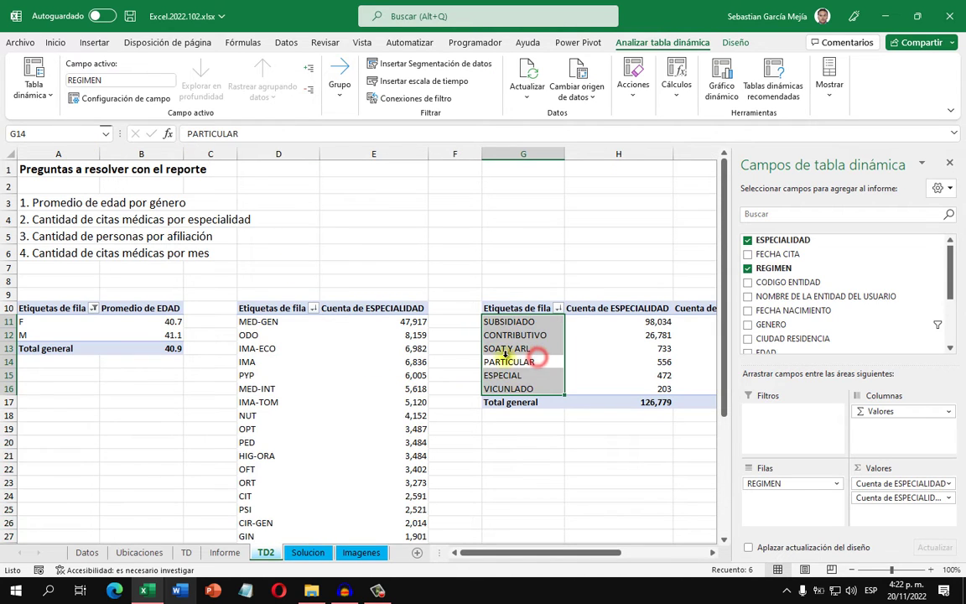
click(42, 92)
click(84, 144)
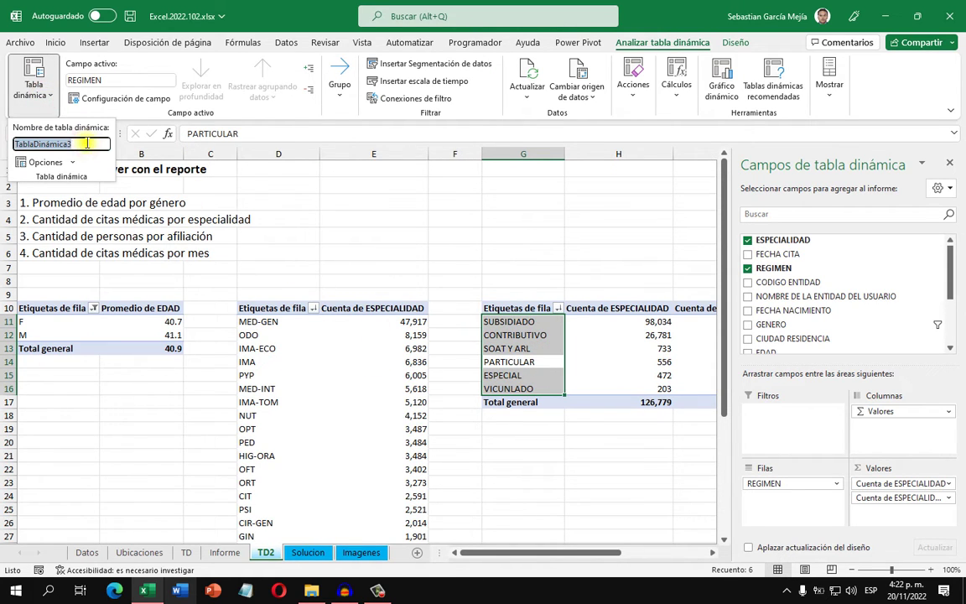
text(TDCantidadAfiliacion)
key(Return)
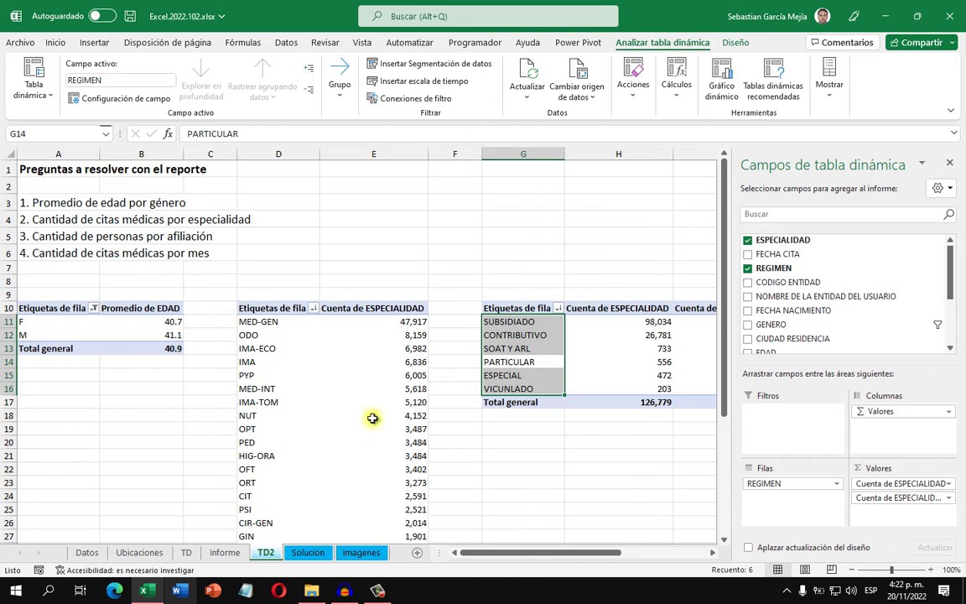
Rename the pivot table of appointments by month, at K10, as TDCitasMe.
drag(556, 554, 486, 554)
click(594, 377)
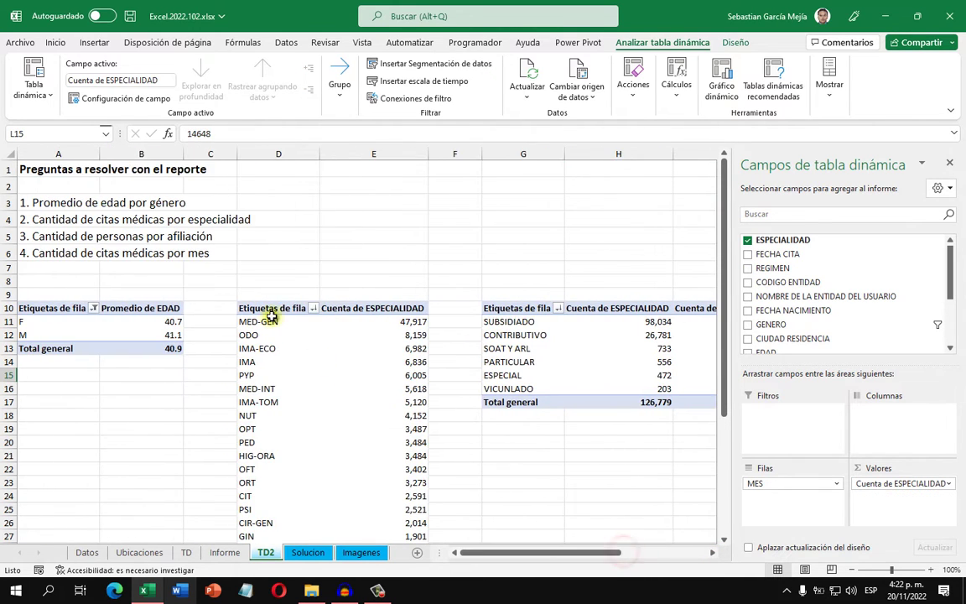
click(46, 94)
click(86, 142)
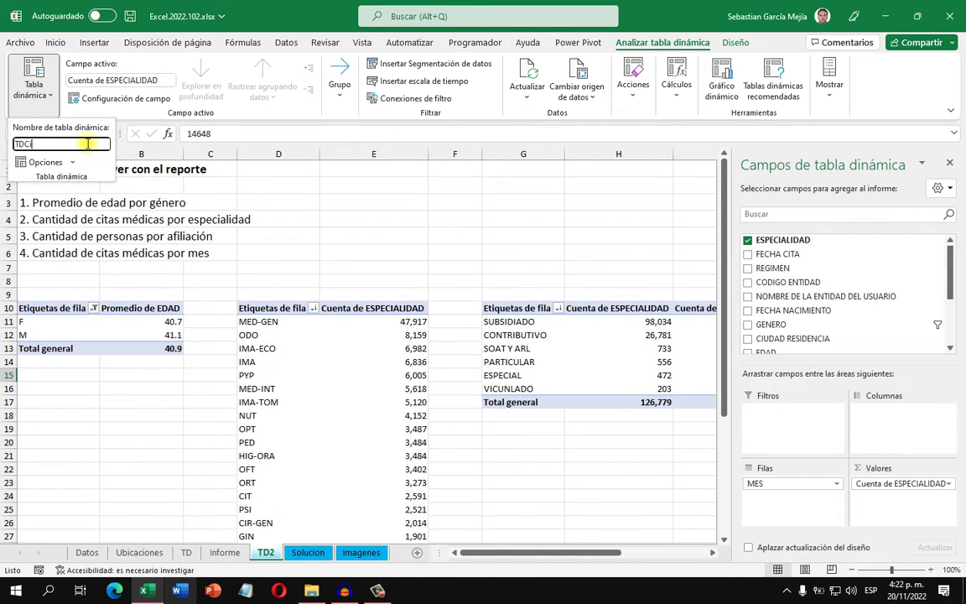
text(TDCitasMe)
key(Return)
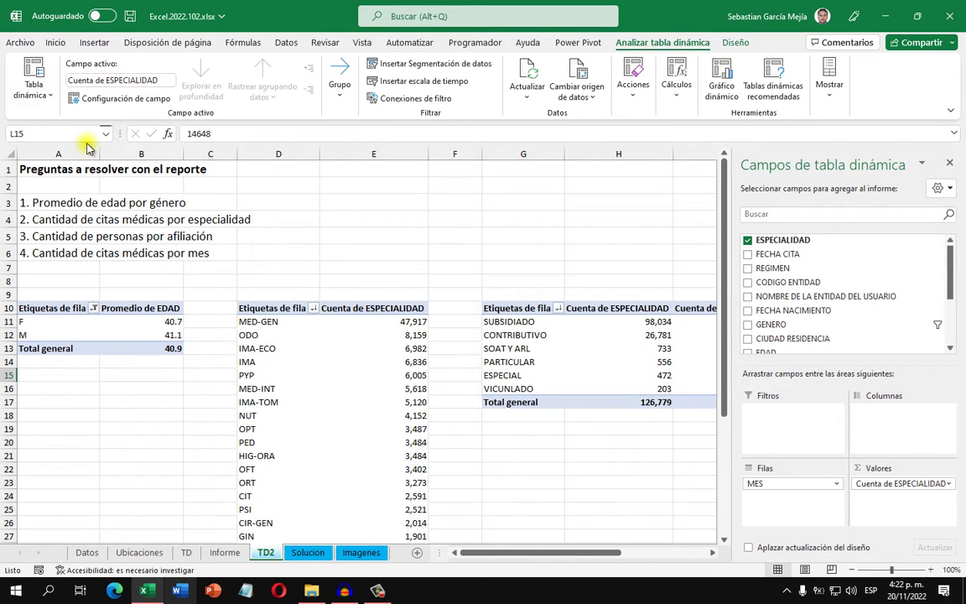
click(346, 276)
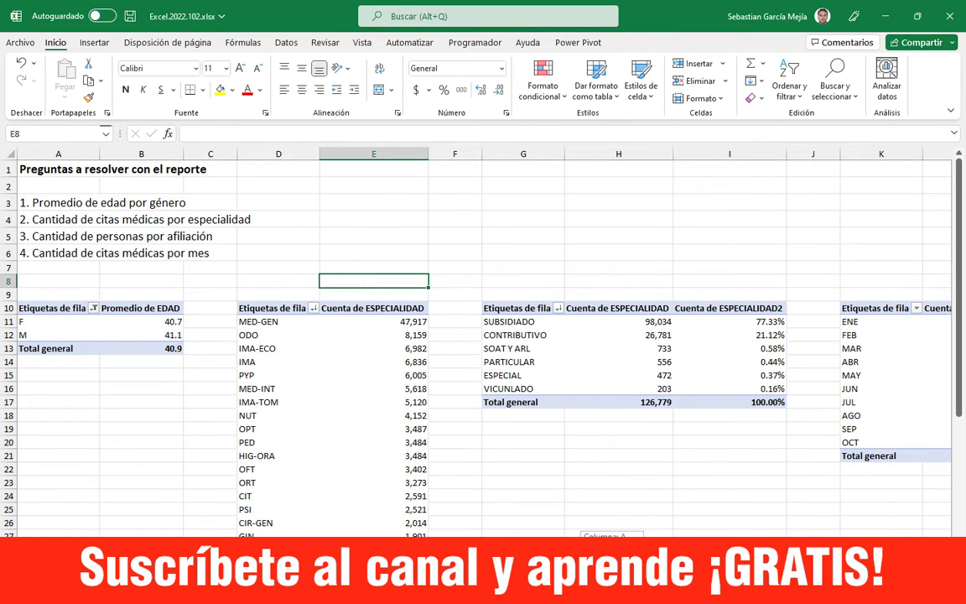
Insert a 2-D stacked column chart from the average age by gender pivot table.
click(143, 308)
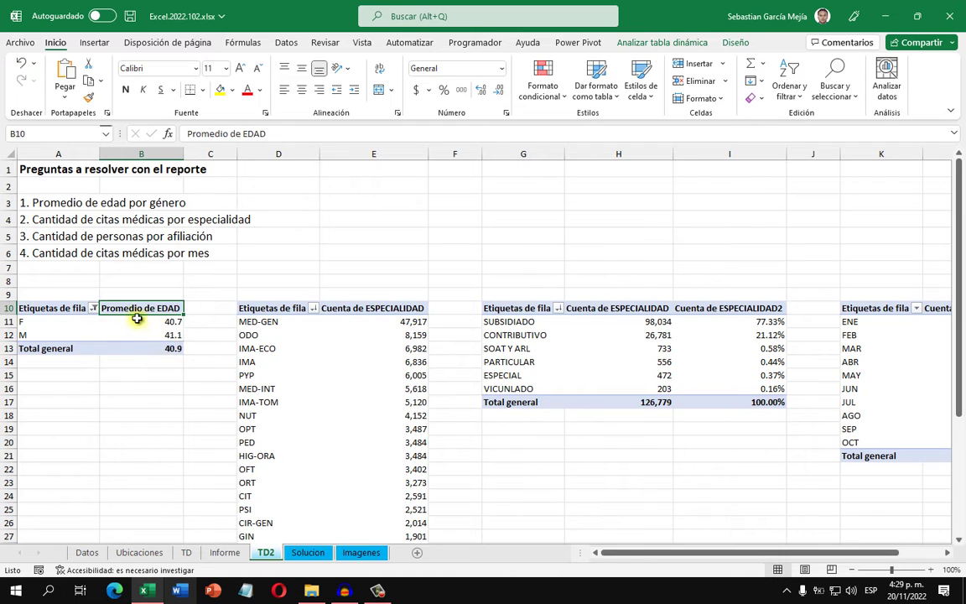
click(96, 42)
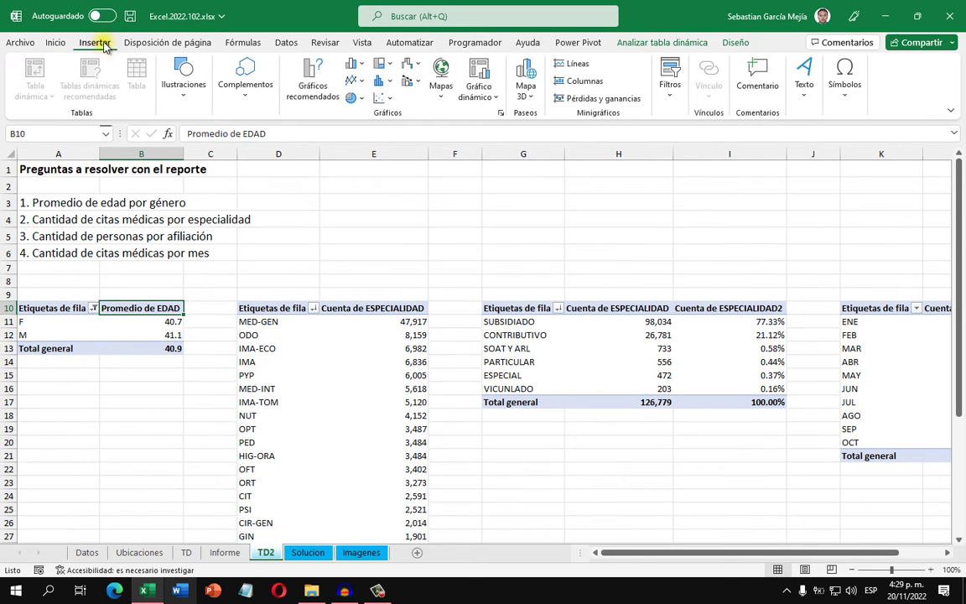
click(367, 64)
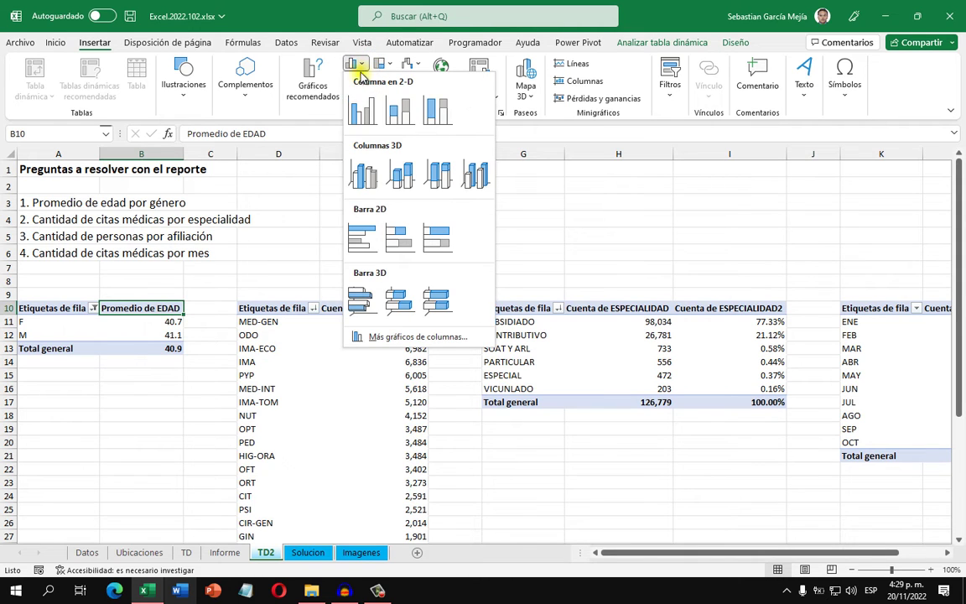
click(407, 118)
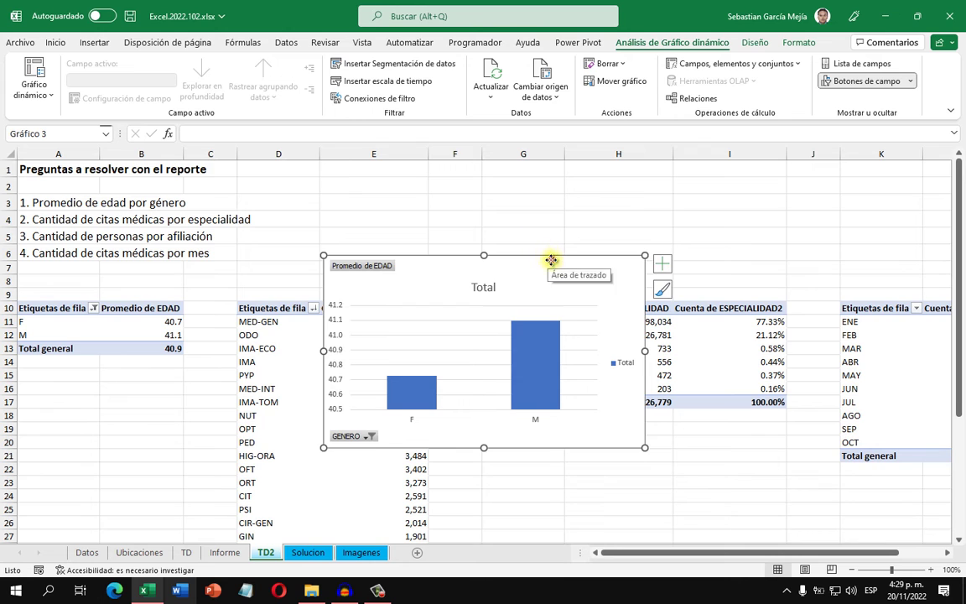
Move the average age chart to the Solucion sheet, with its upper-left corner at cell A4.
drag(550, 259, 494, 216)
key(ctrl+x)
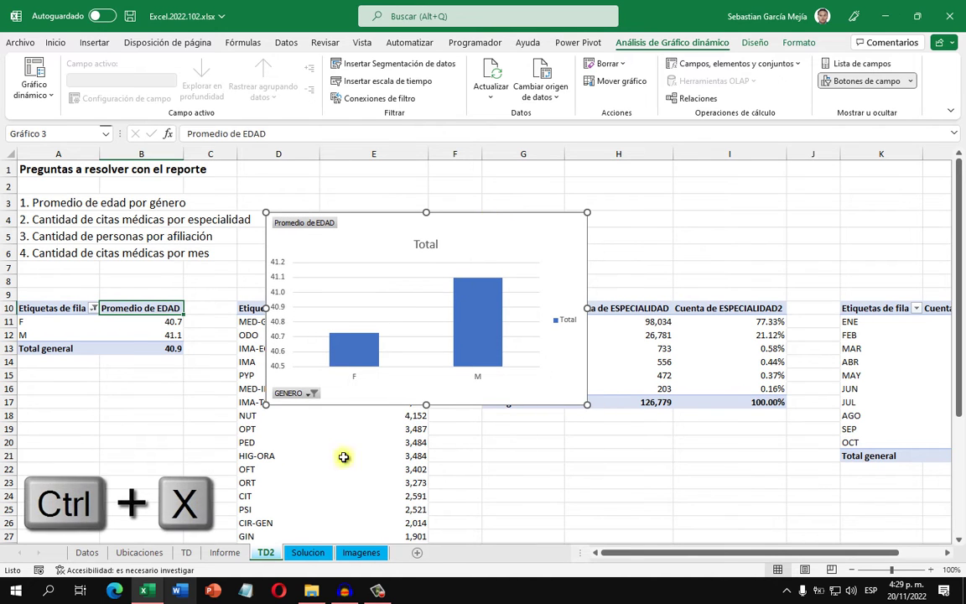
click(321, 552)
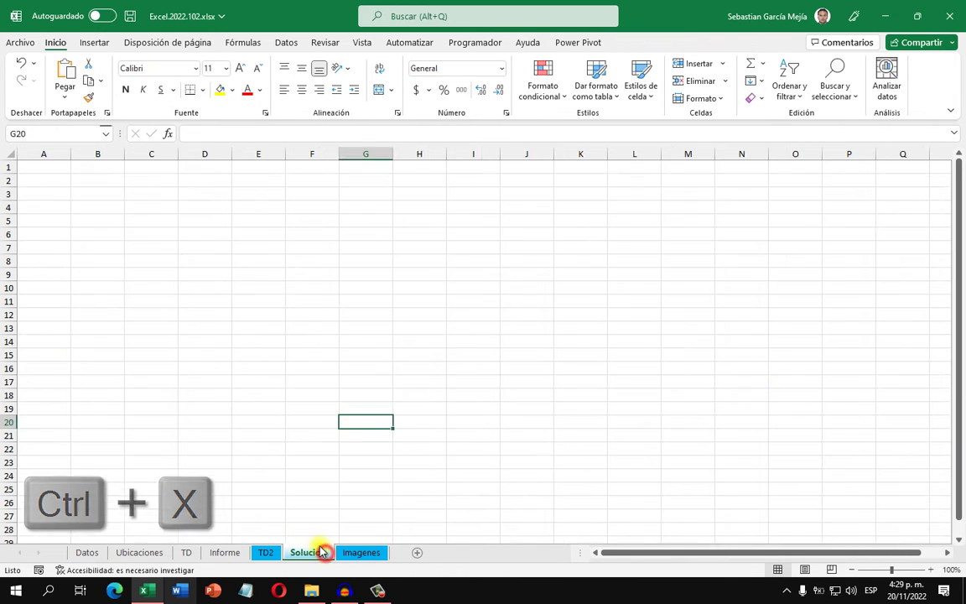
click(93, 208)
key(ctrl+v)
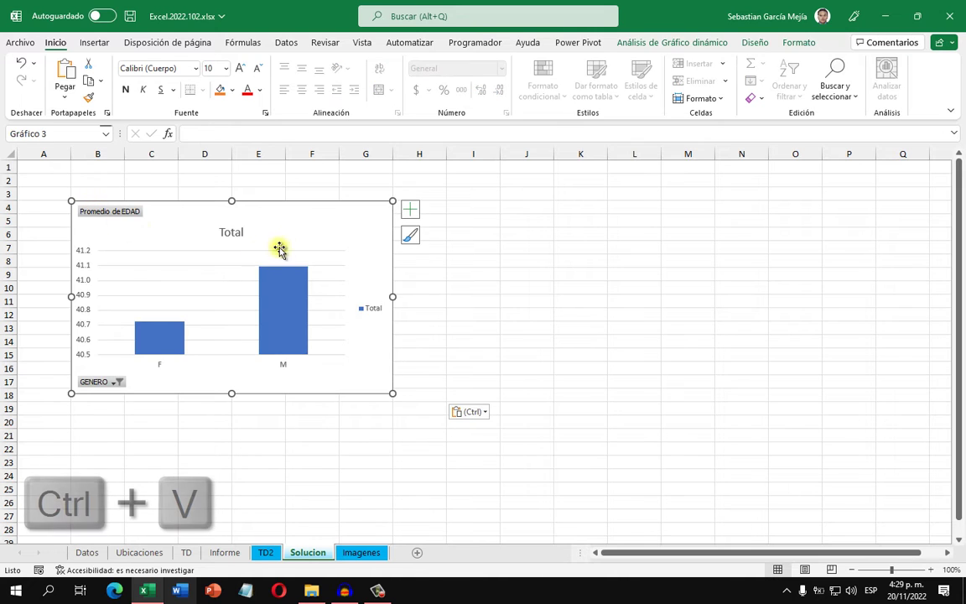
drag(330, 208, 281, 211)
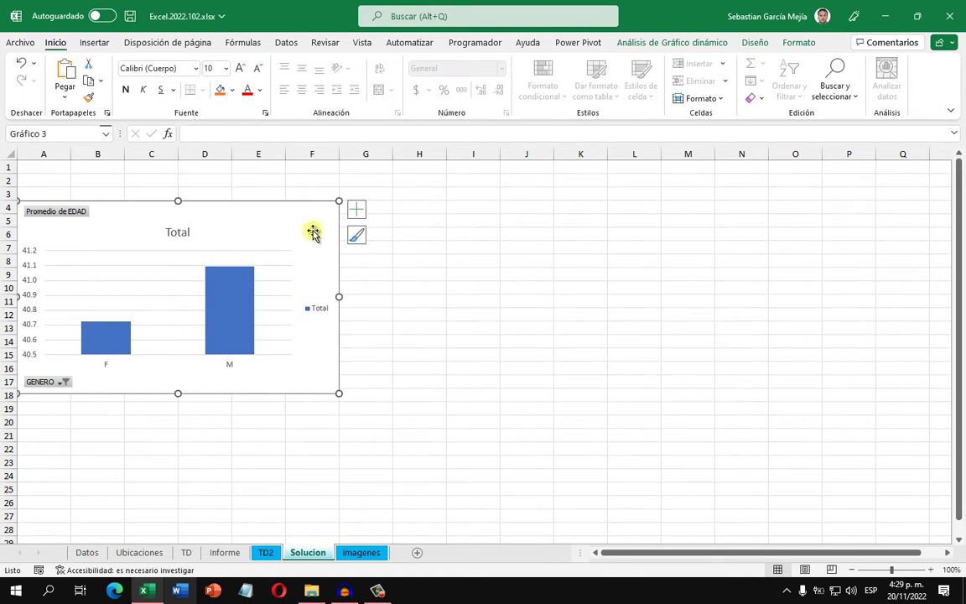
Remove the legend, the gridlines and all field buttons from the average age chart.
click(327, 315)
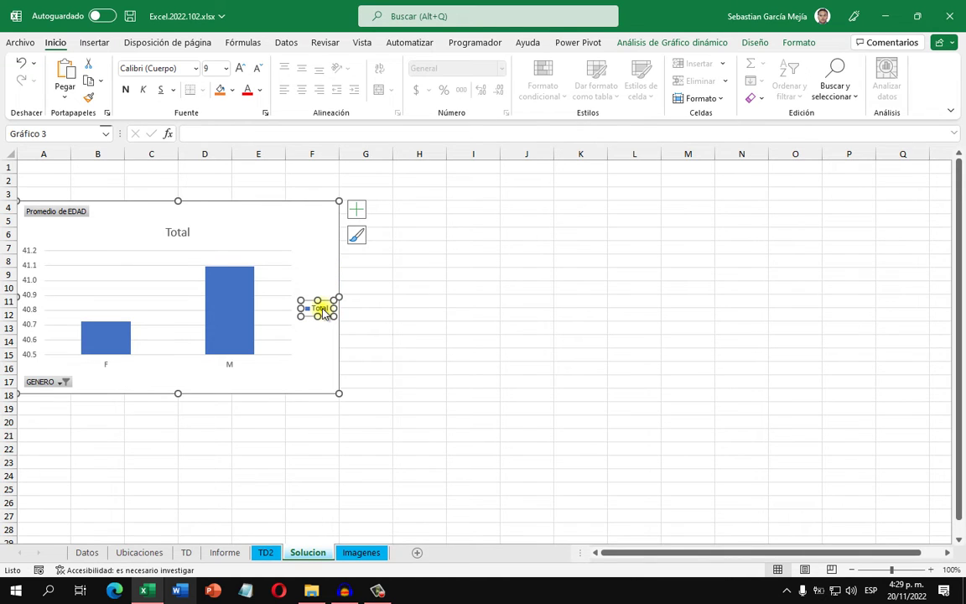
key(Delete)
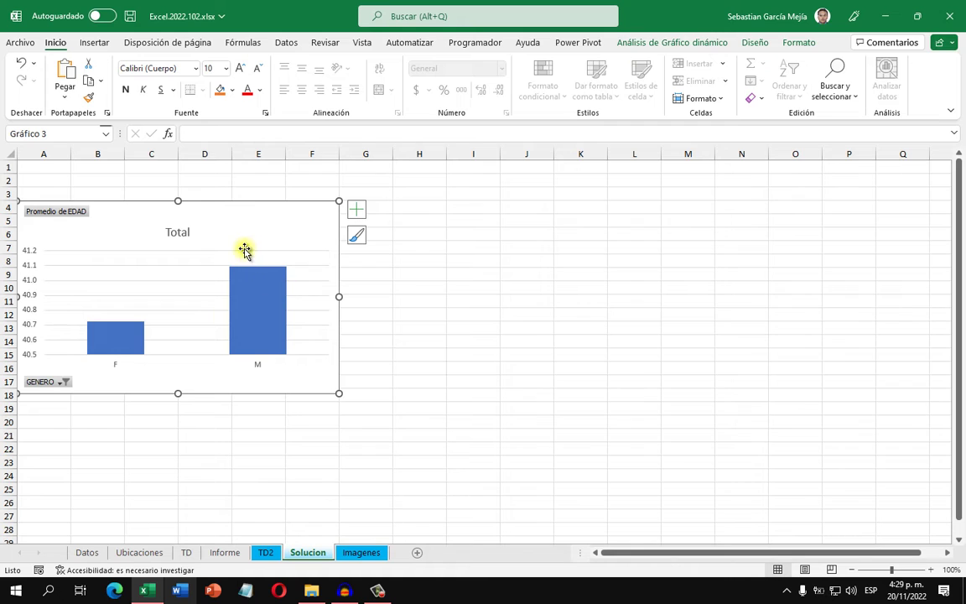
click(192, 266)
key(Delete)
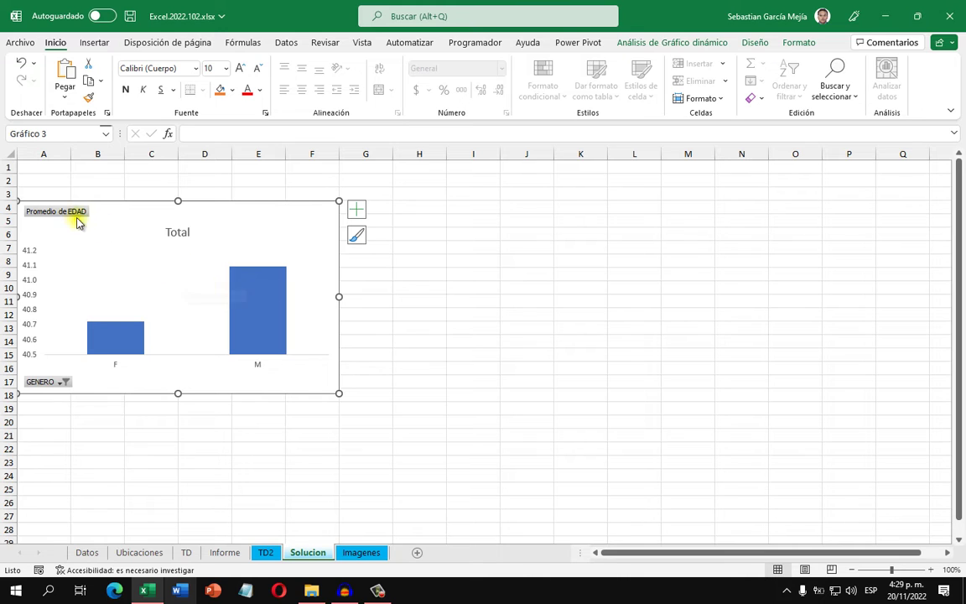
right_click(61, 213)
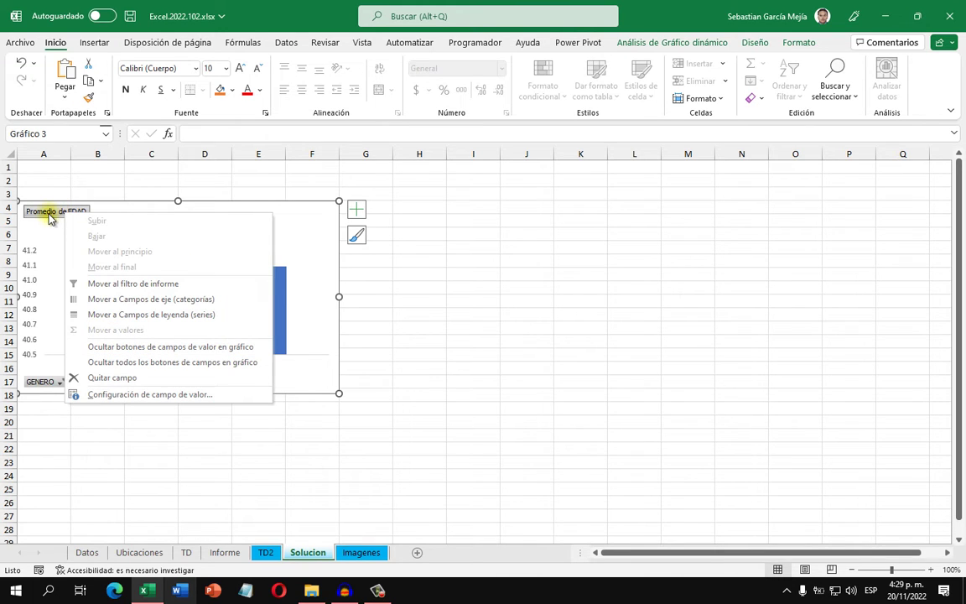
click(263, 367)
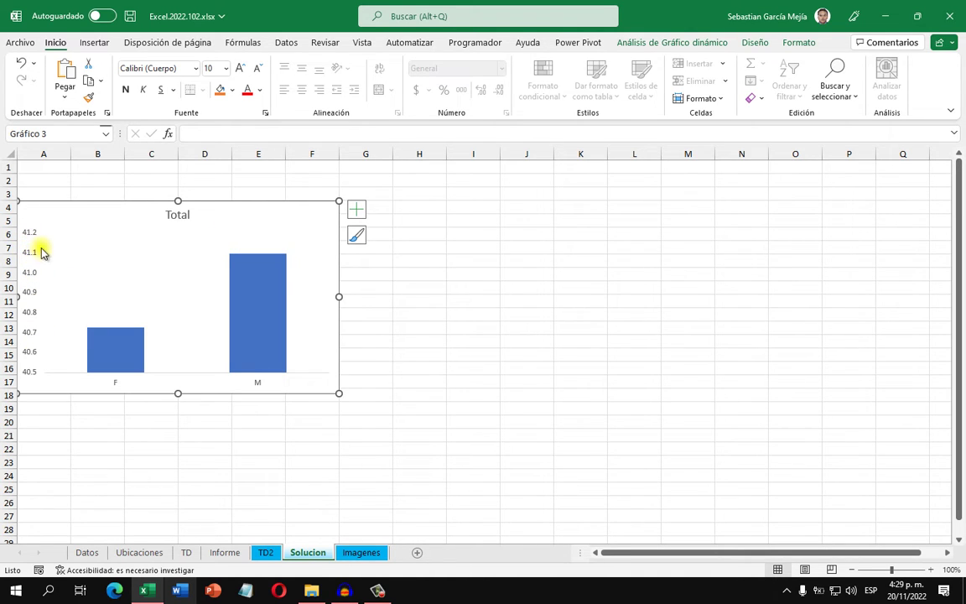
Set the minimum bound of the average age chart's vertical axis to 0.
click(29, 293)
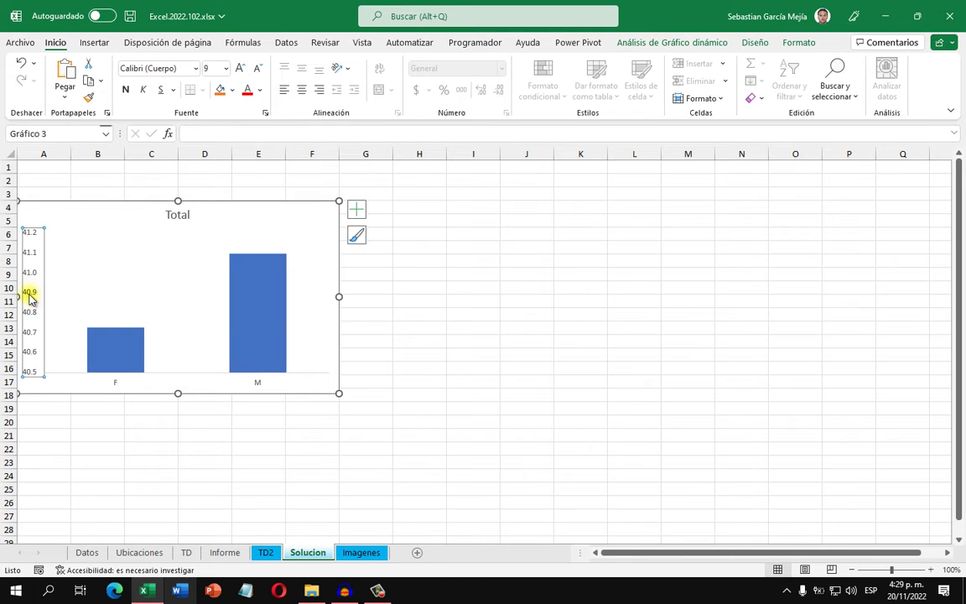
right_click(30, 293)
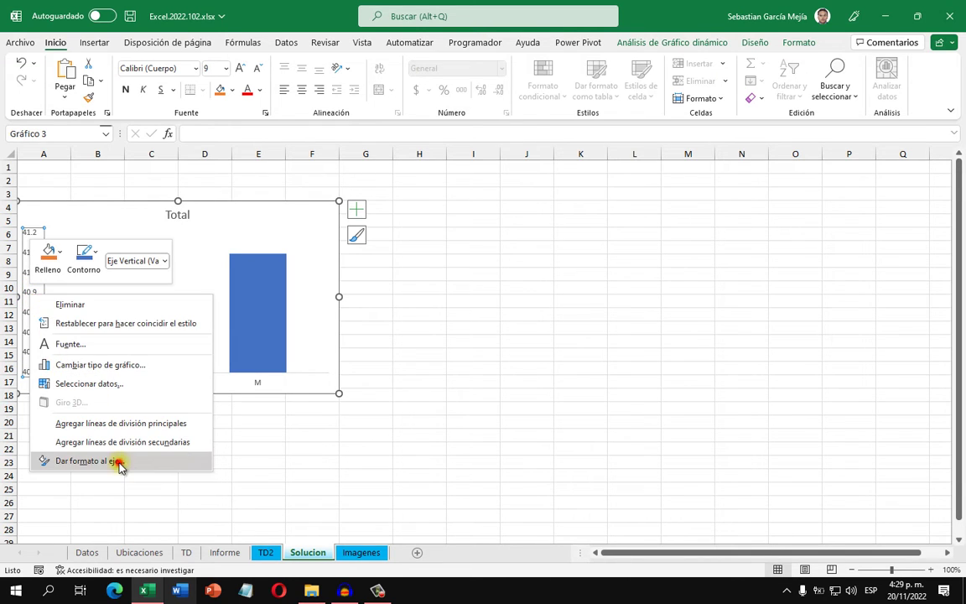
click(118, 462)
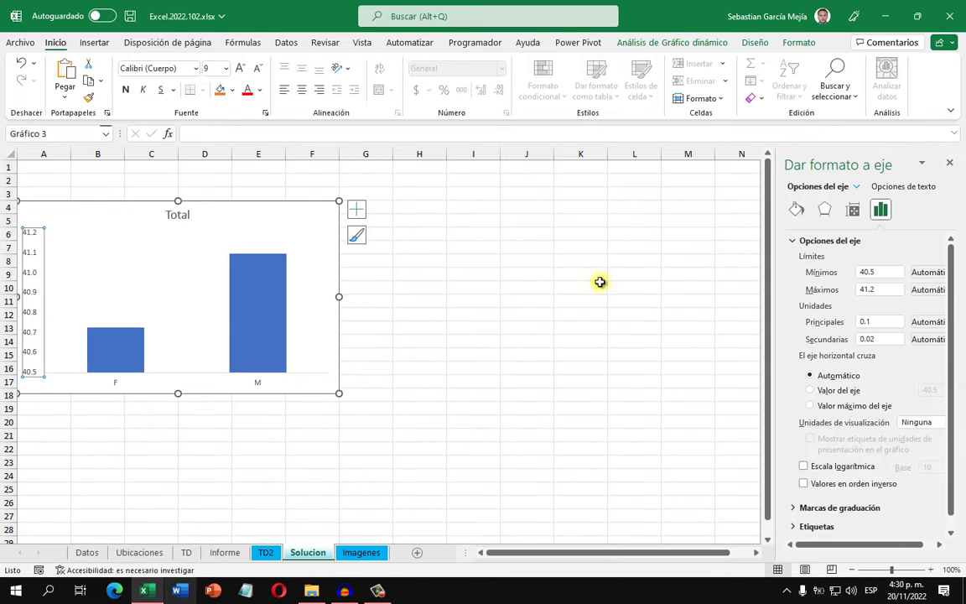
click(876, 273)
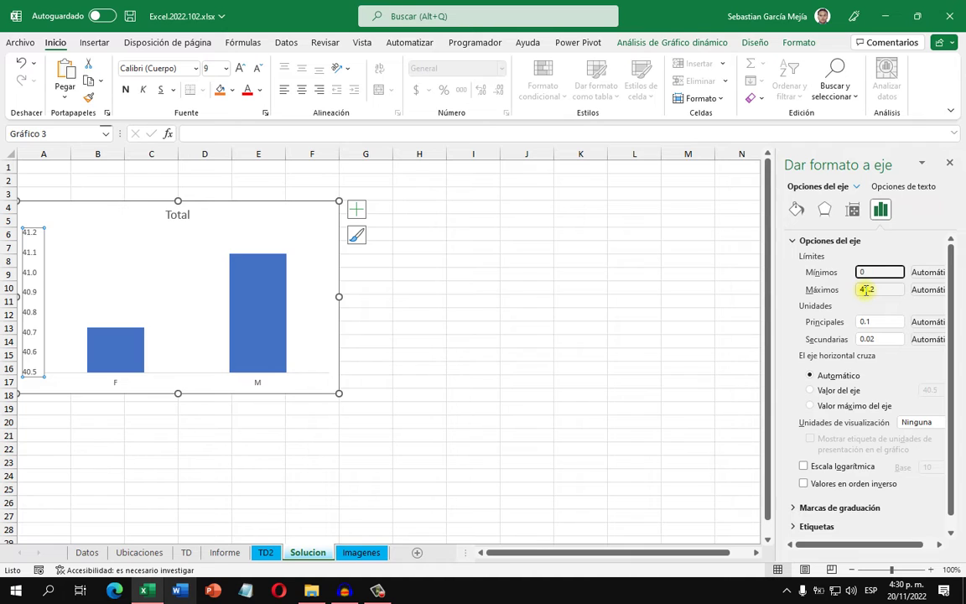
text(0)
key(Return)
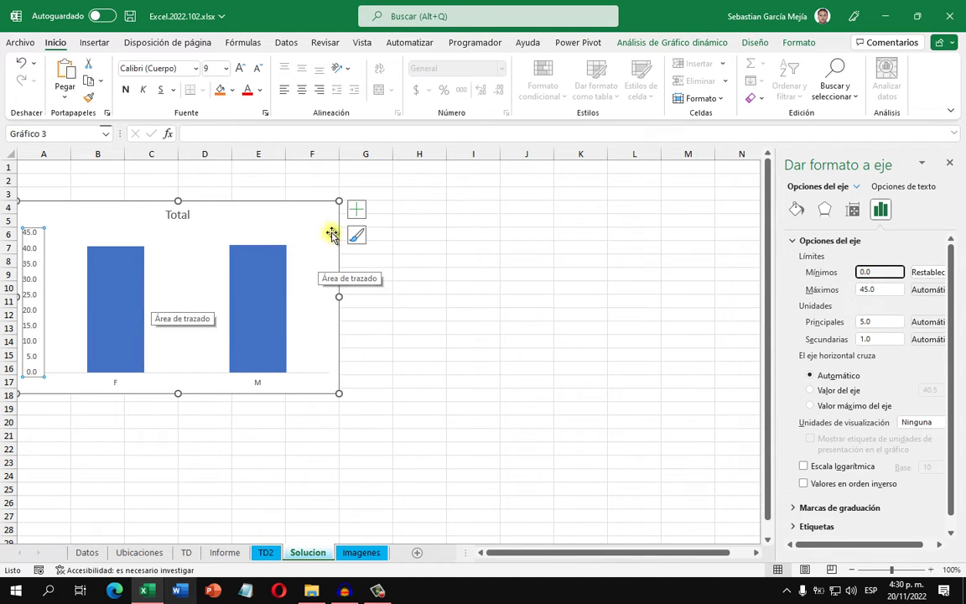
Change the chart title to "Promedio de Edad por Género".
click(188, 215)
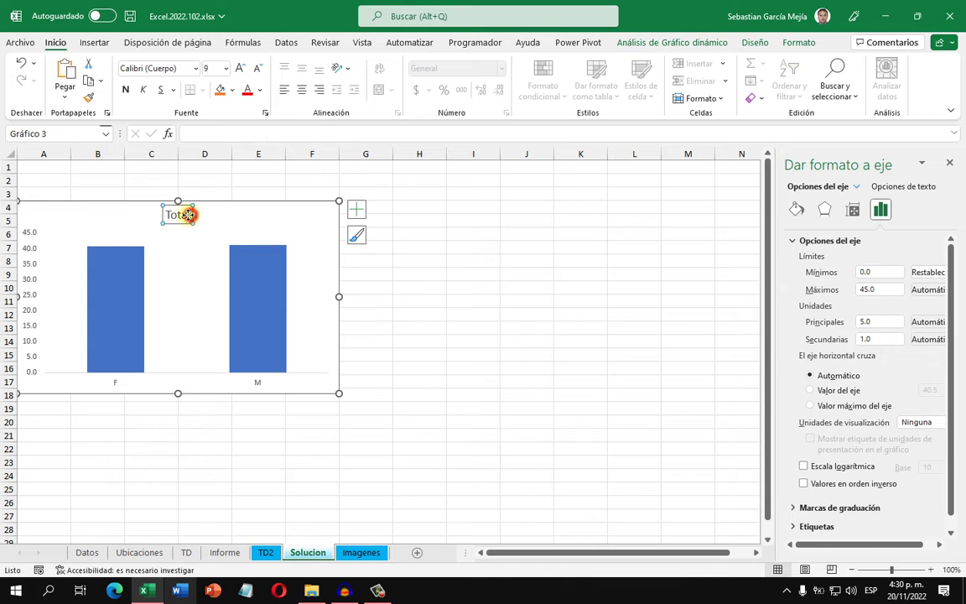
drag(190, 215, 163, 219)
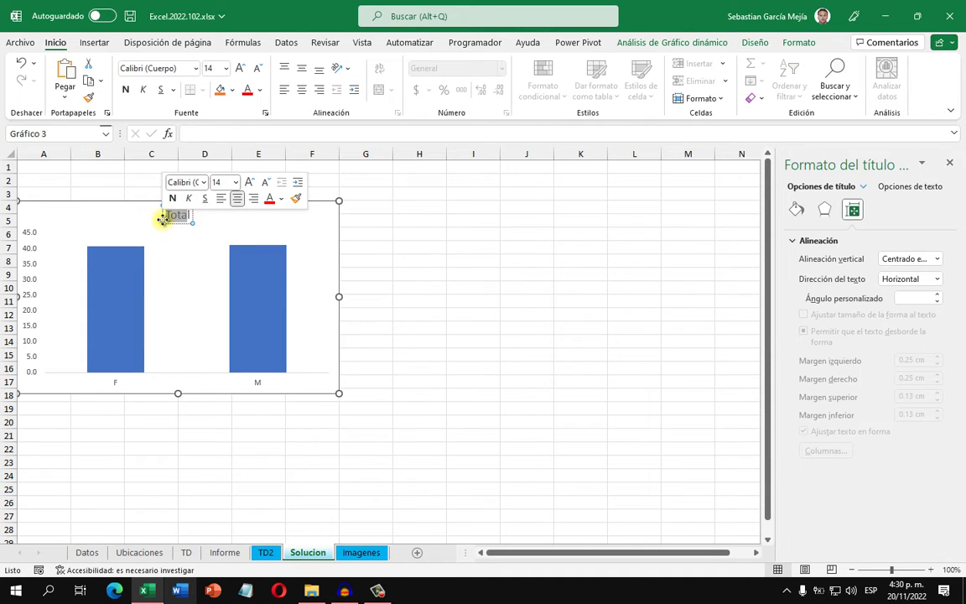
key(Delete)
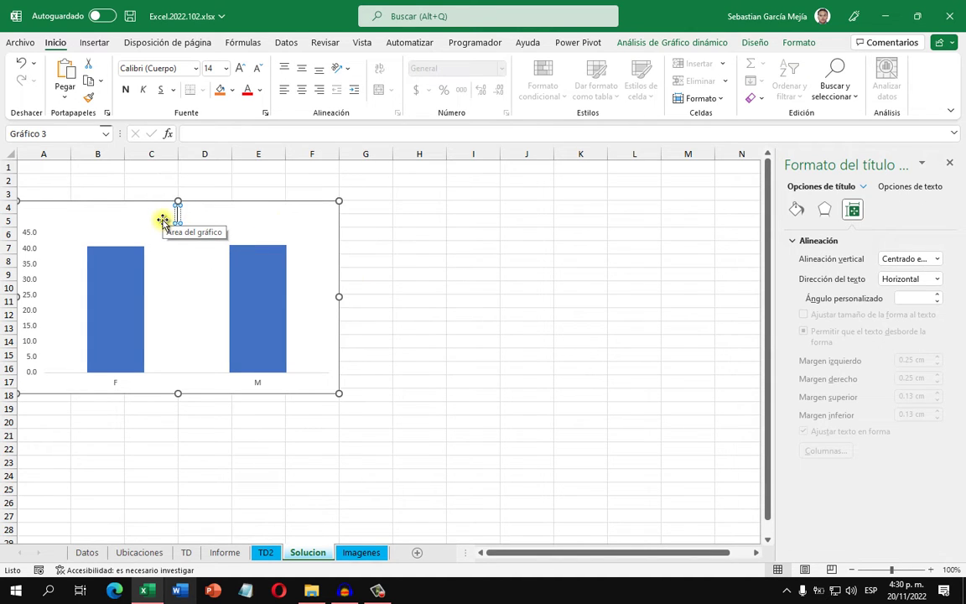
text(Promed)
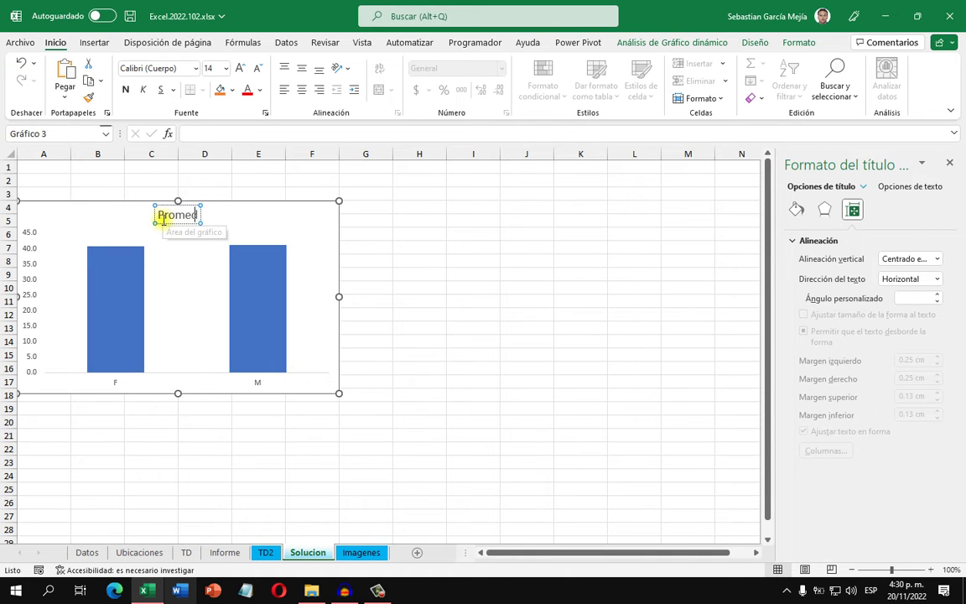
text(io de Edad por Género)
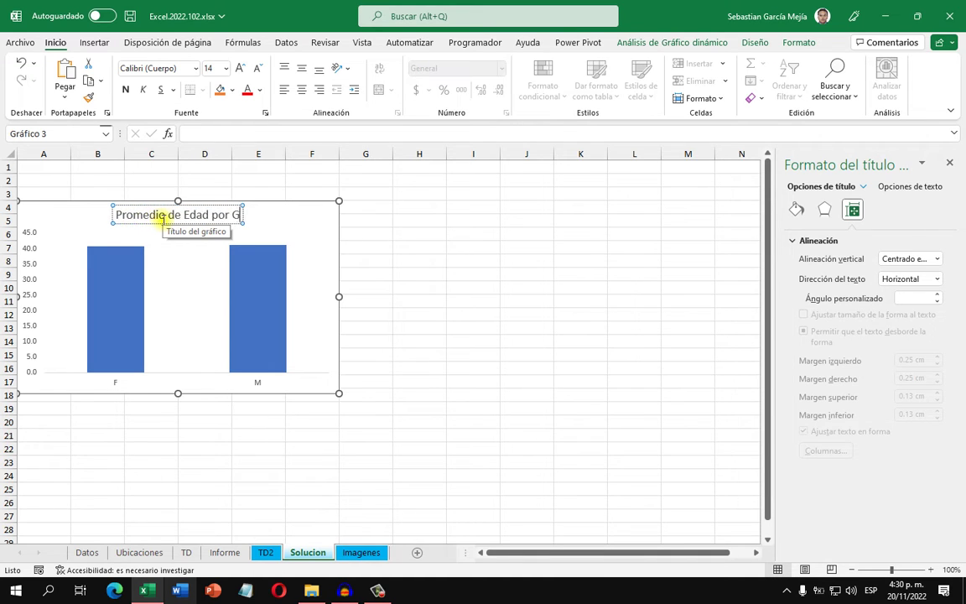
Delete the chart's vertical axis and narrow the chart to span columns A to E.
click(30, 301)
click(31, 287)
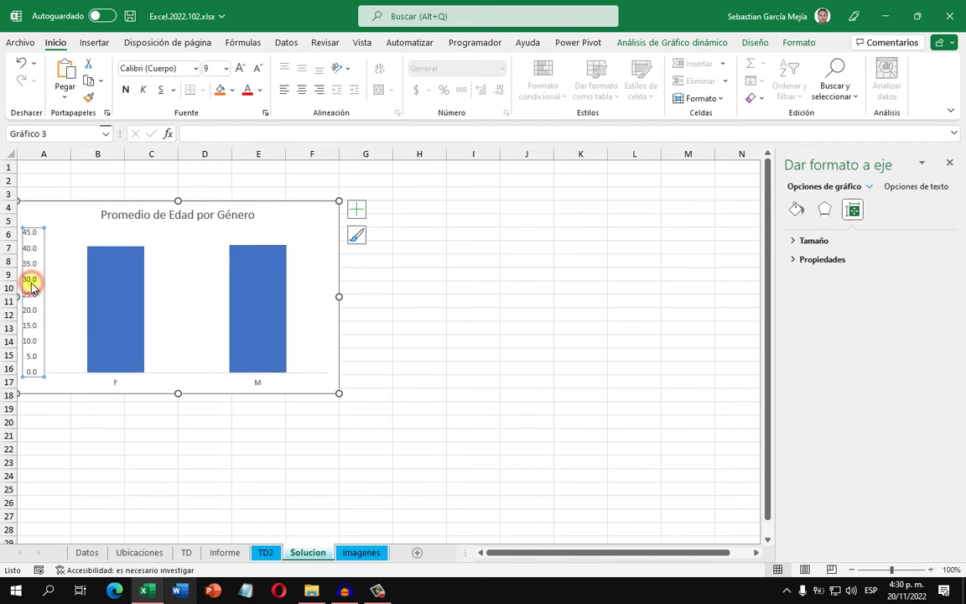
key(Delete)
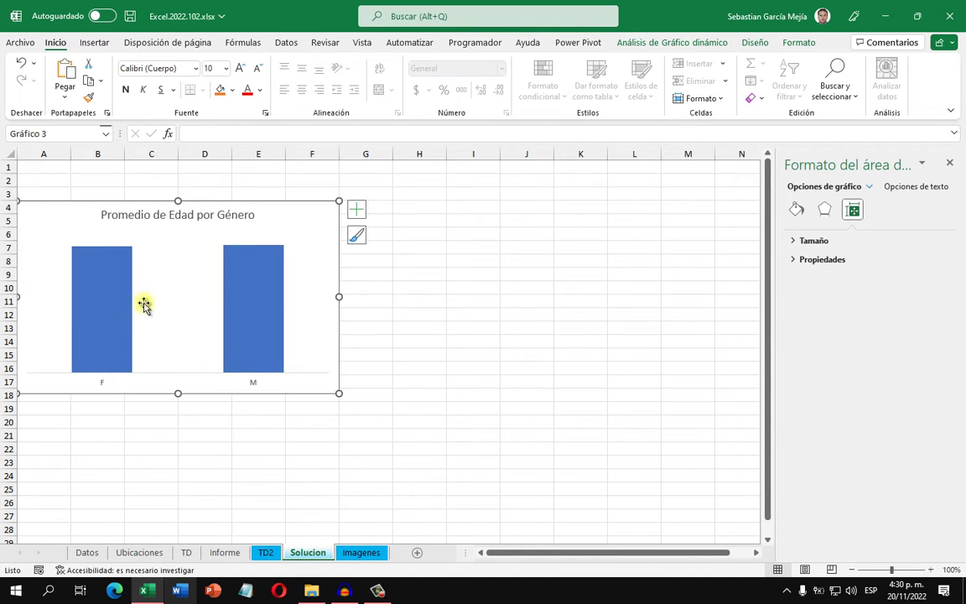
drag(337, 296, 285, 296)
click(343, 325)
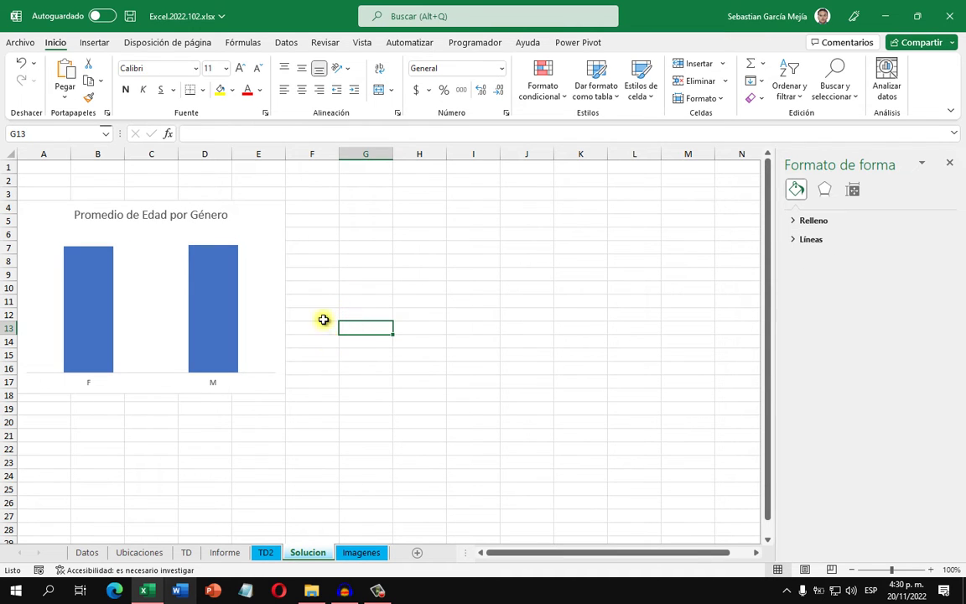
Fill the F column of the average age chart with the pink woman picture copied from the Imagenes sheet.
click(362, 553)
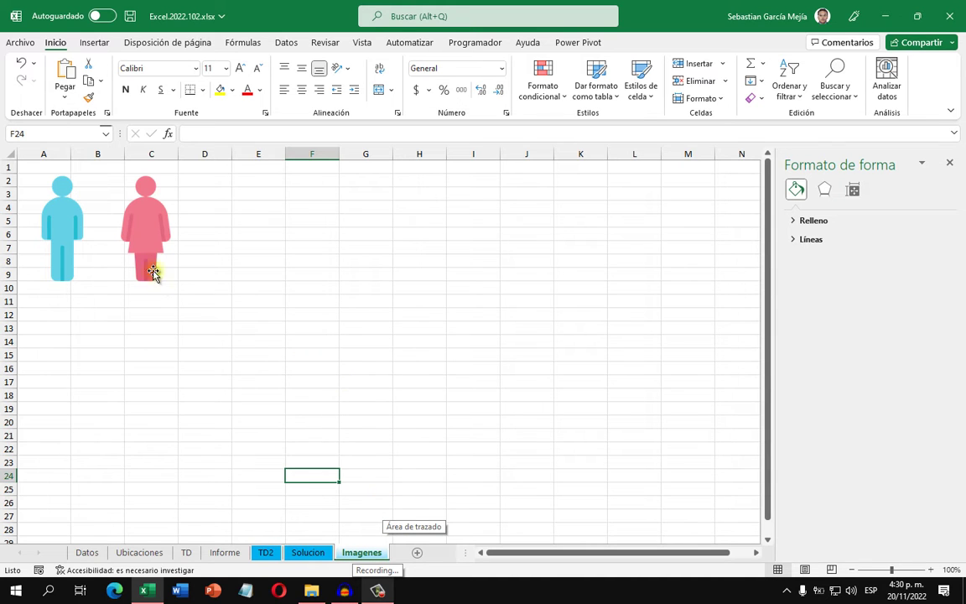
click(151, 229)
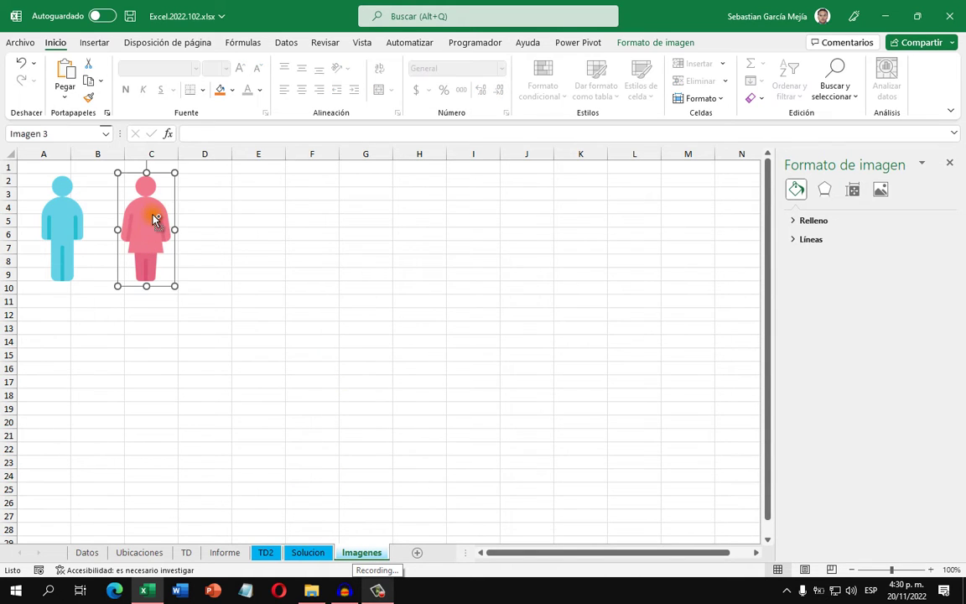
key(ctrl+c)
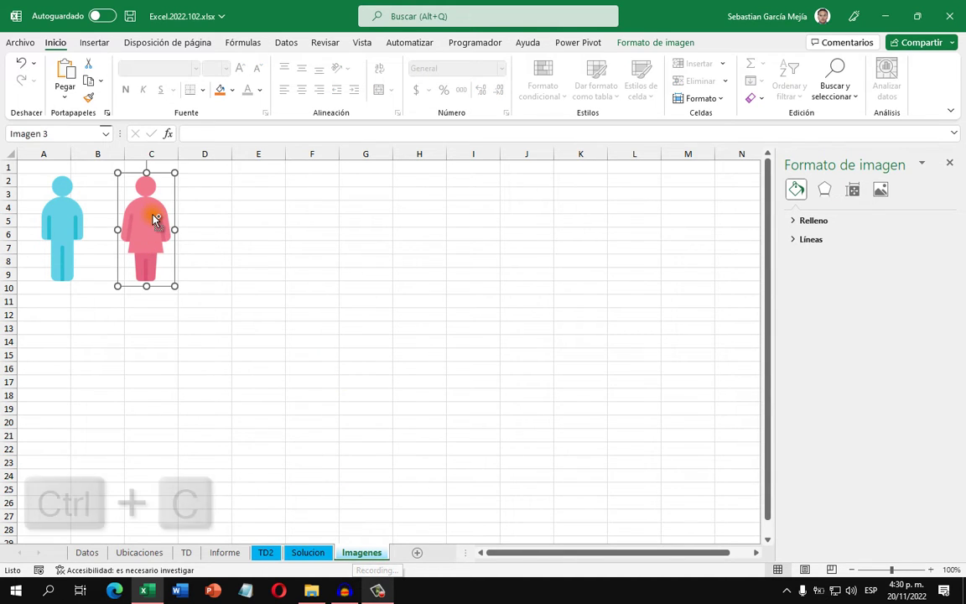
click(323, 557)
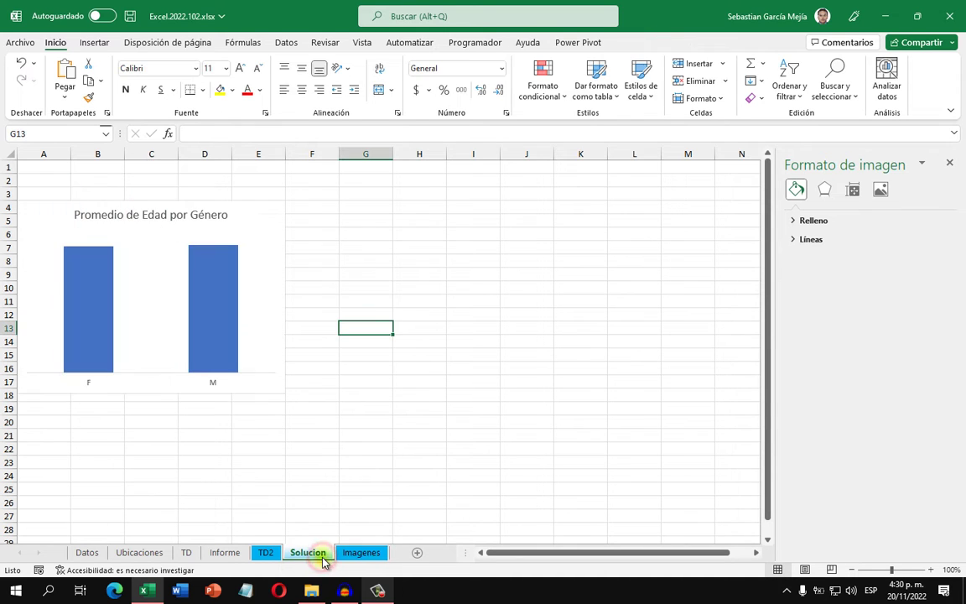
click(75, 319)
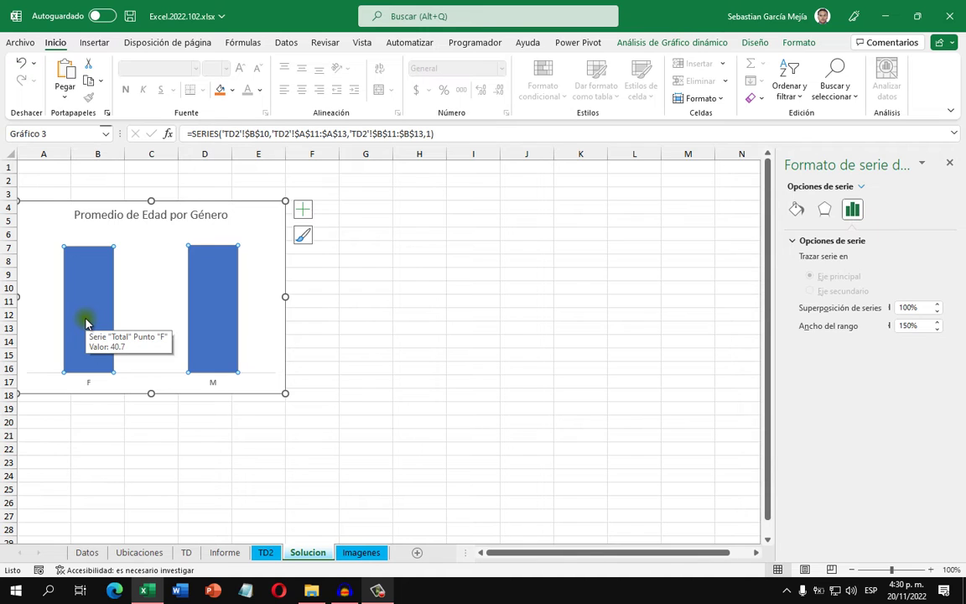
click(86, 323)
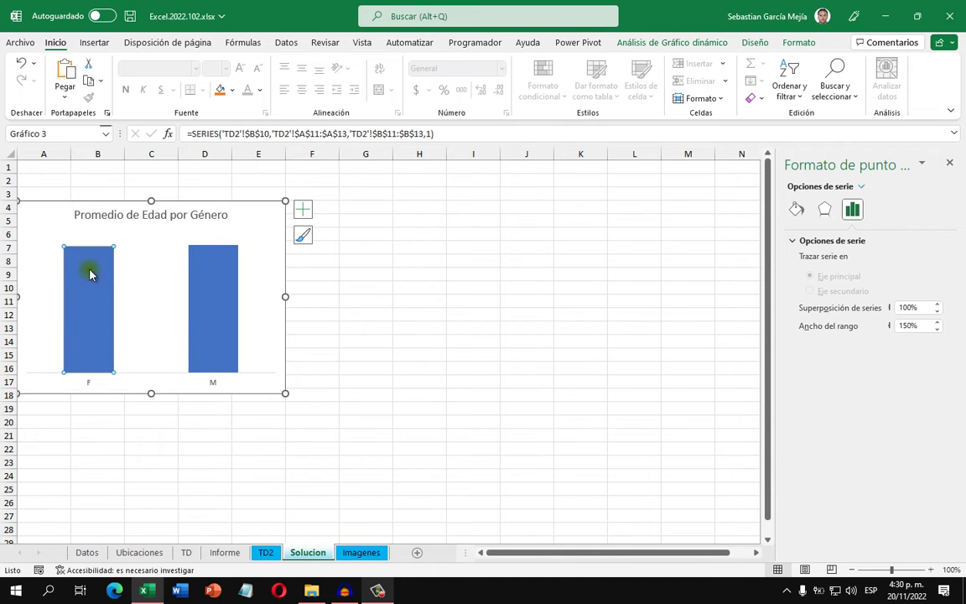
key(ctrl+v)
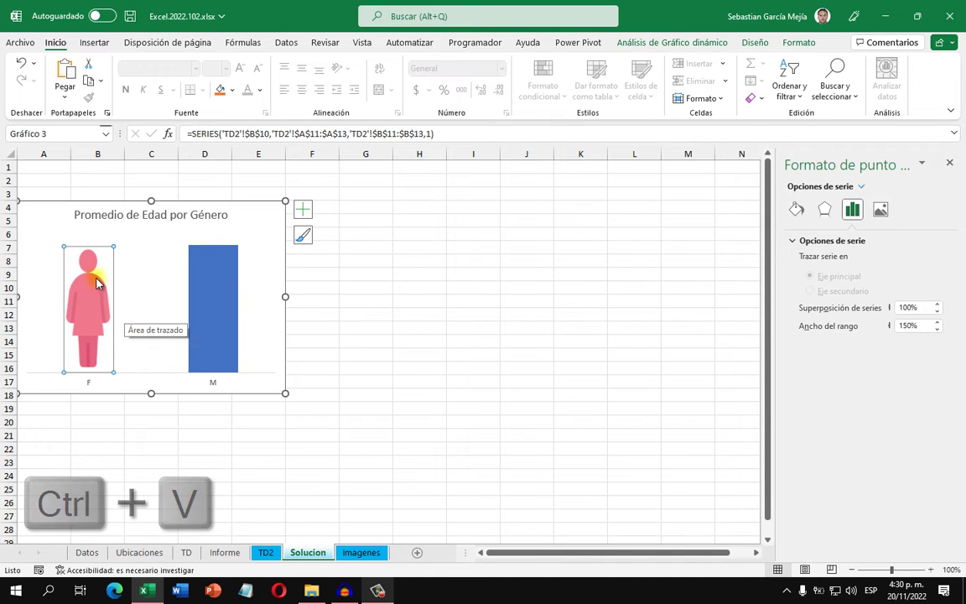
click(200, 450)
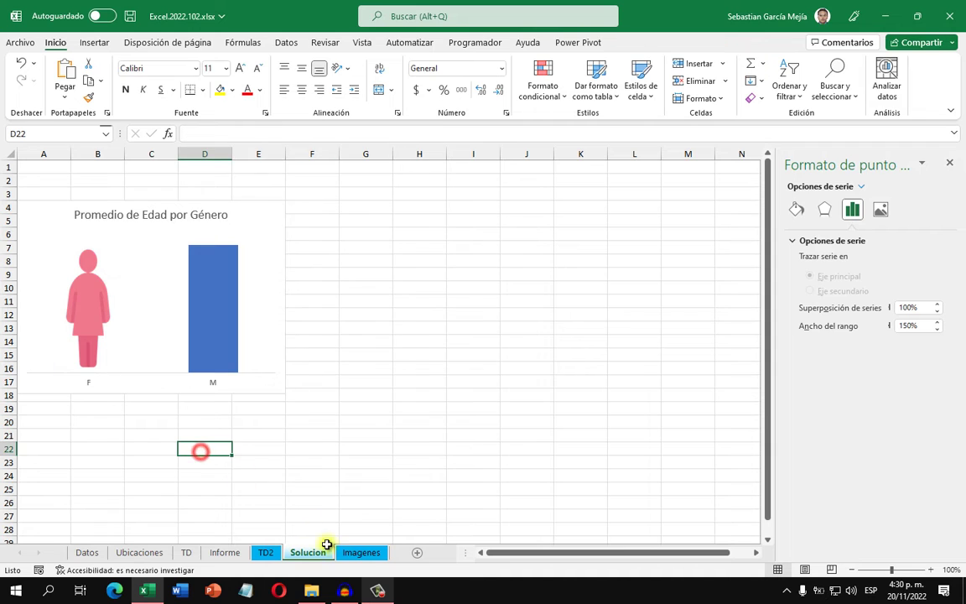
Fill the M column of the average age chart with the blue man picture copied from the Imagenes sheet.
click(361, 557)
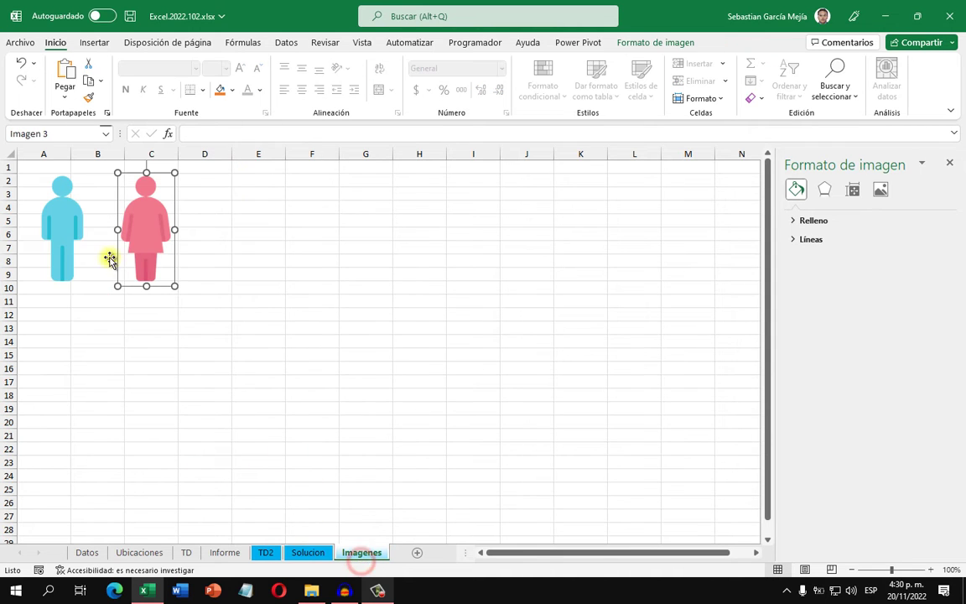
click(58, 224)
key(ctrl+c)
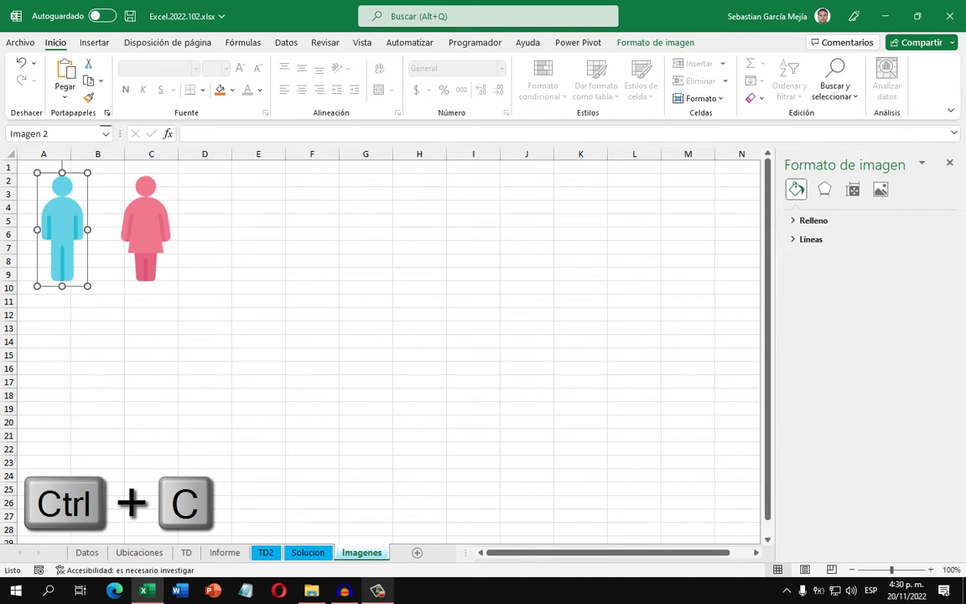
click(304, 552)
click(216, 290)
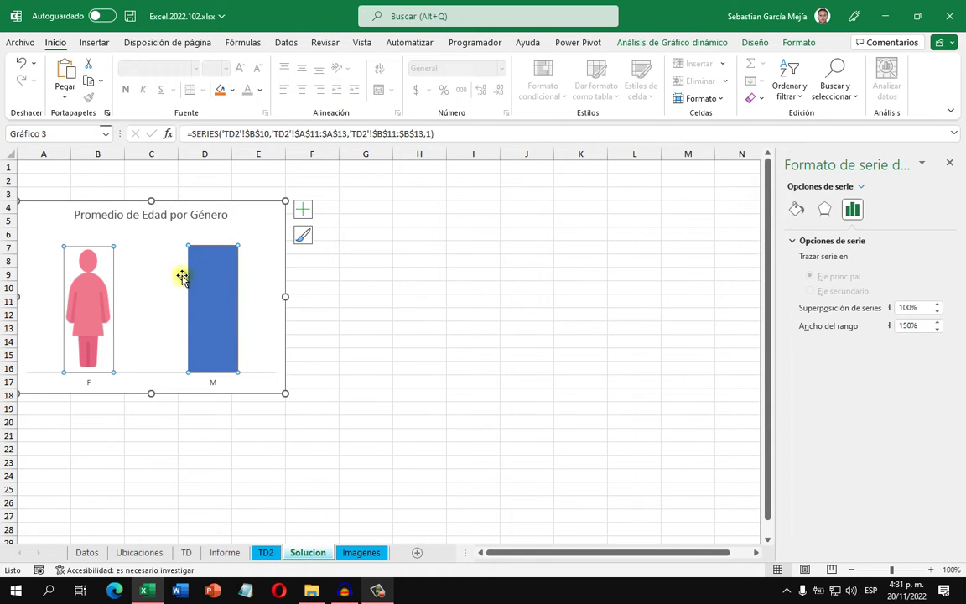
click(223, 315)
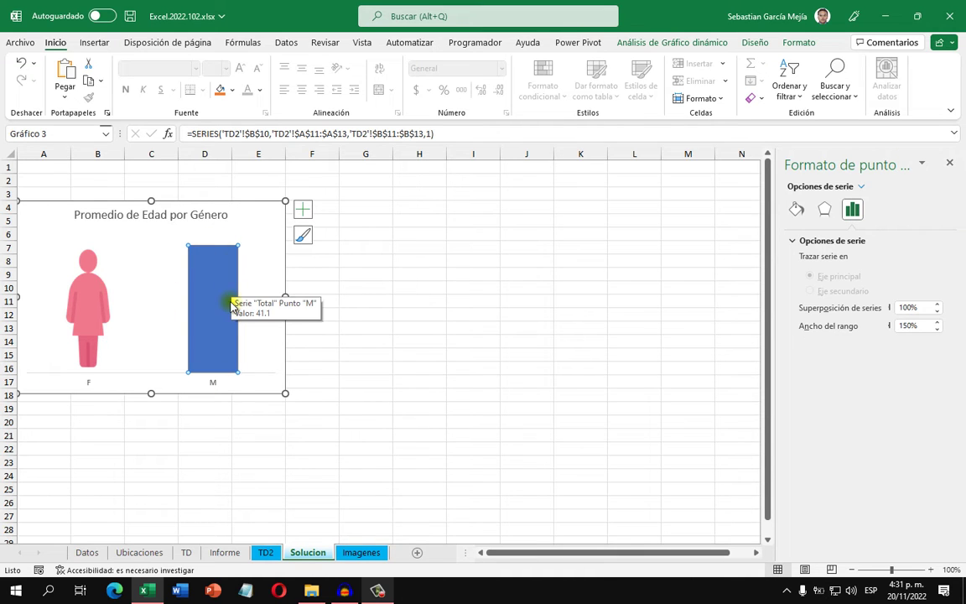
key(ctrl+v)
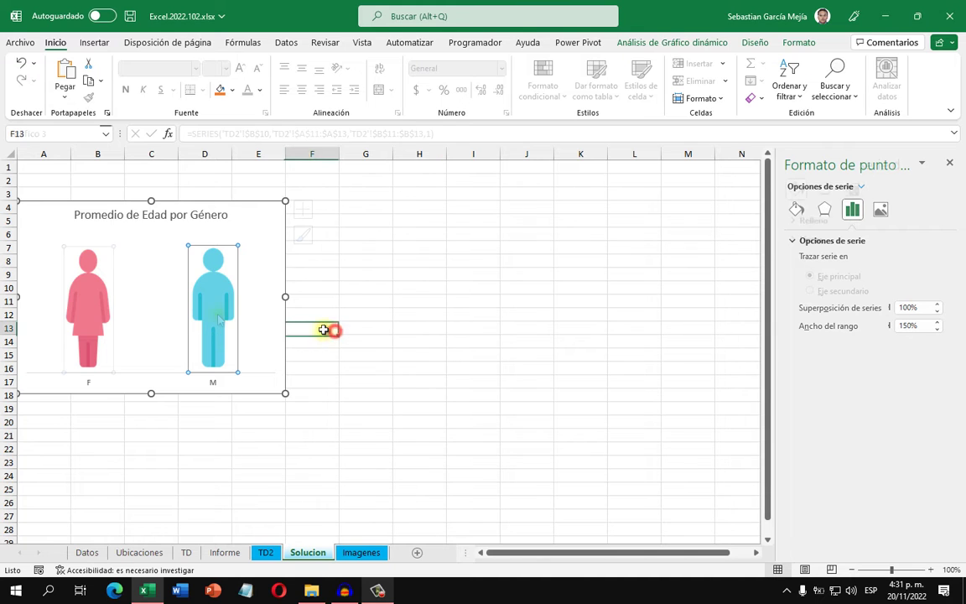
Set the gap width of the average age chart's series to 100%.
click(209, 285)
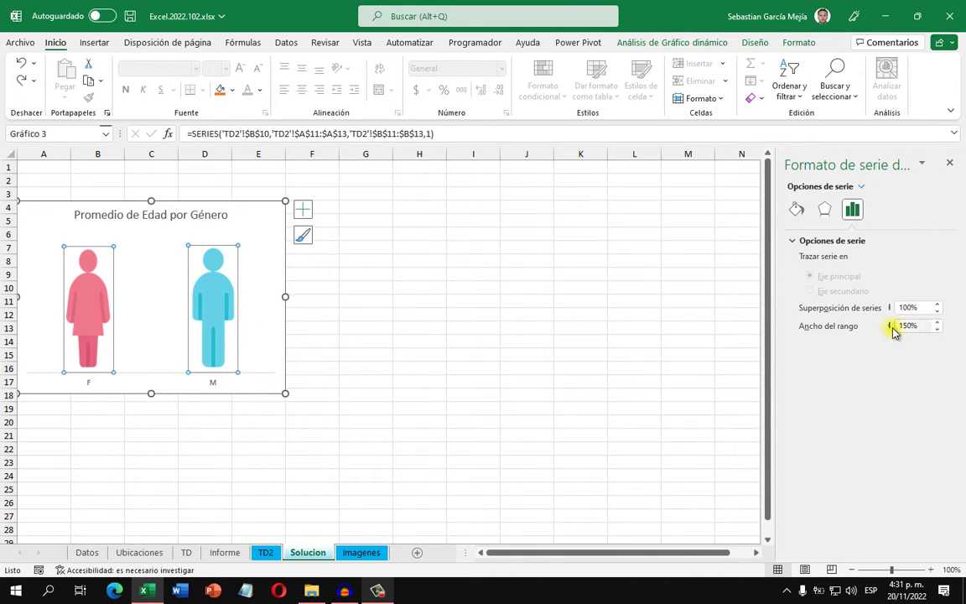
drag(893, 329, 890, 328)
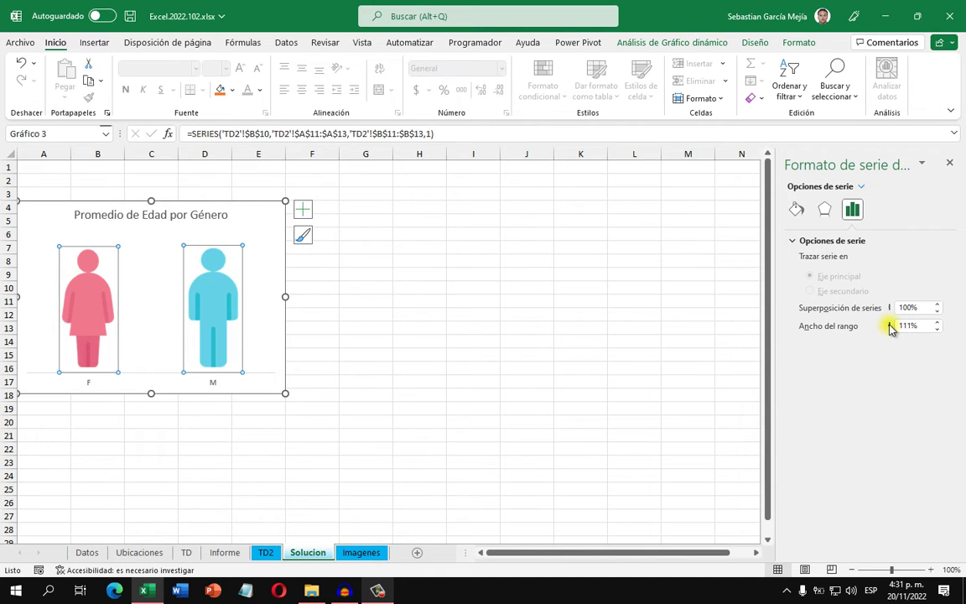
drag(919, 327, 894, 332)
key(Return)
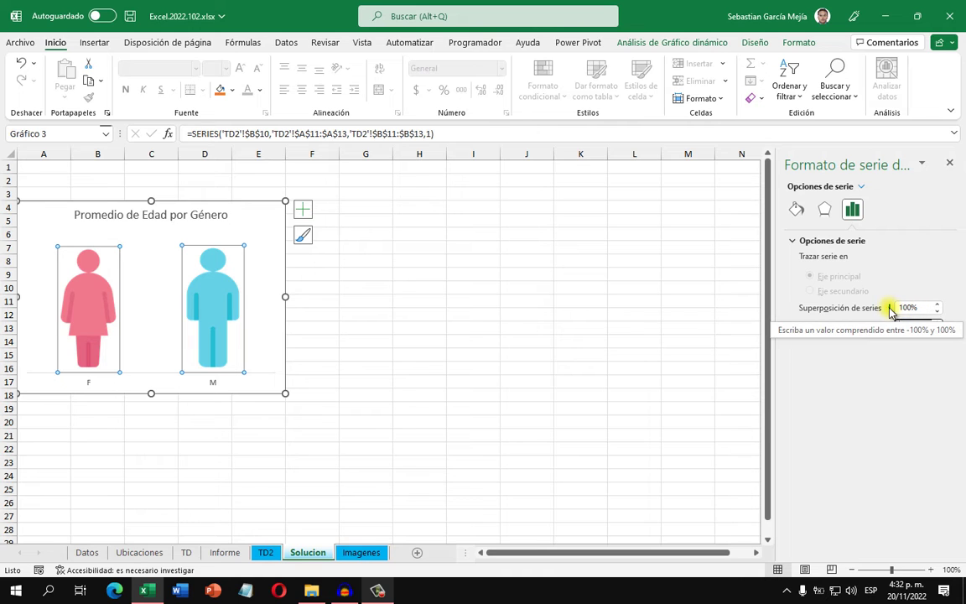
click(361, 344)
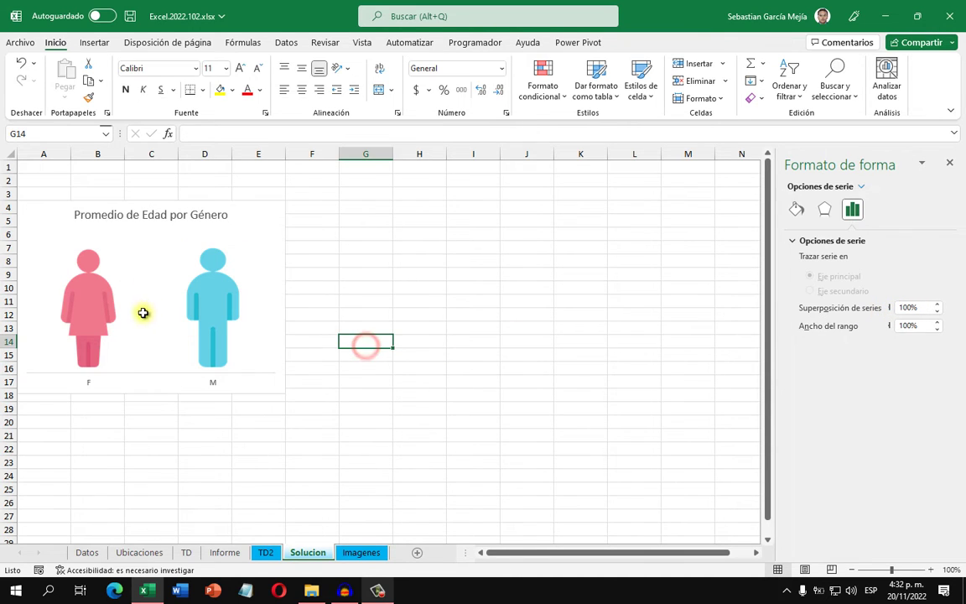
Add data labels to the figures in the average age chart.
mouse_move(232, 263)
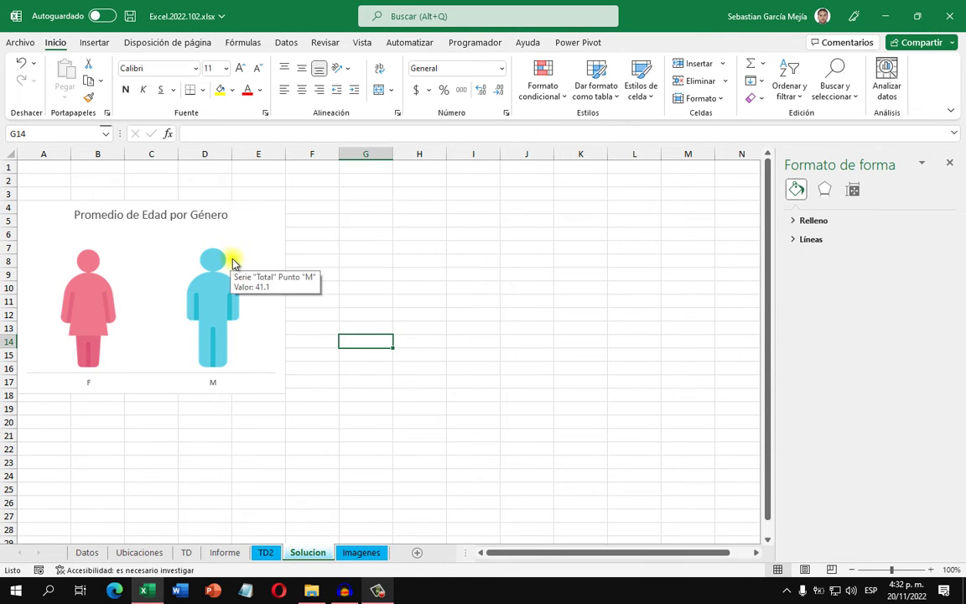
click(261, 210)
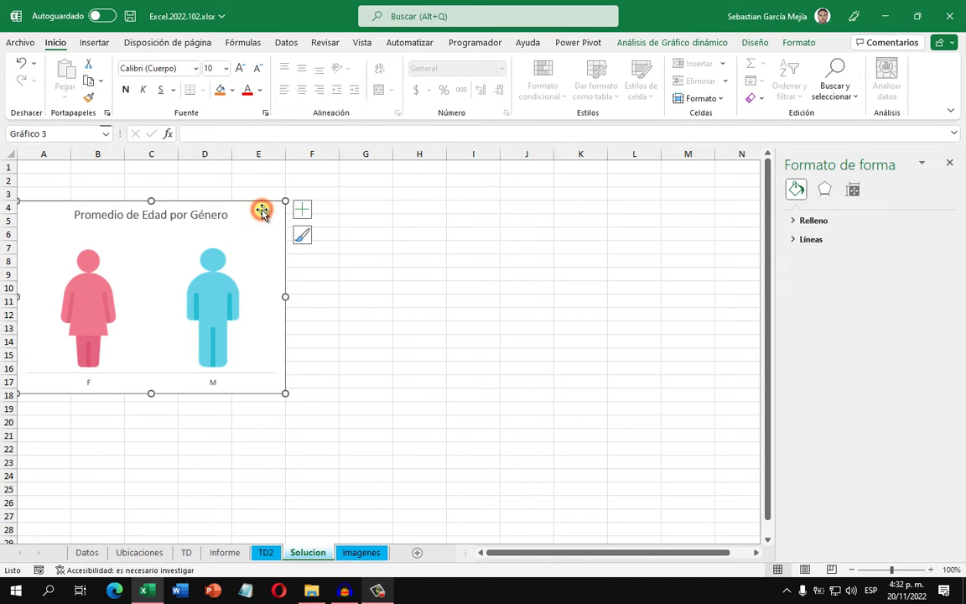
click(303, 209)
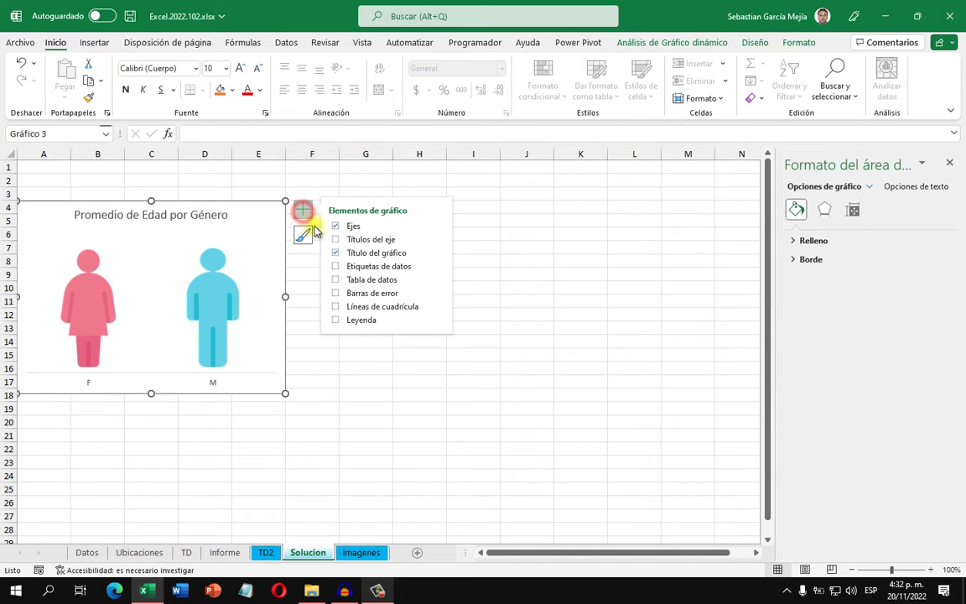
click(334, 267)
click(329, 408)
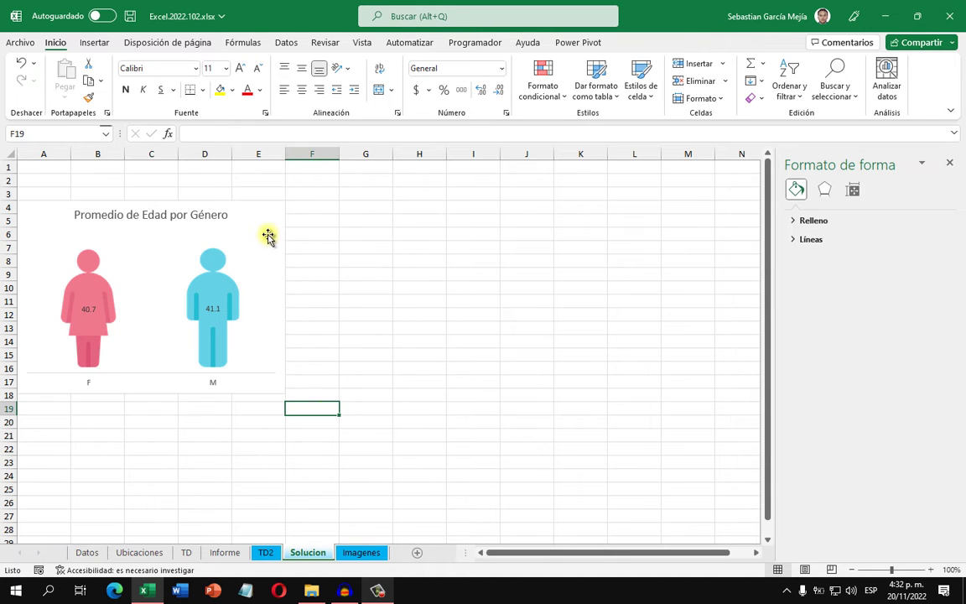
Narrow the average age chart to span columns A to D.
click(268, 210)
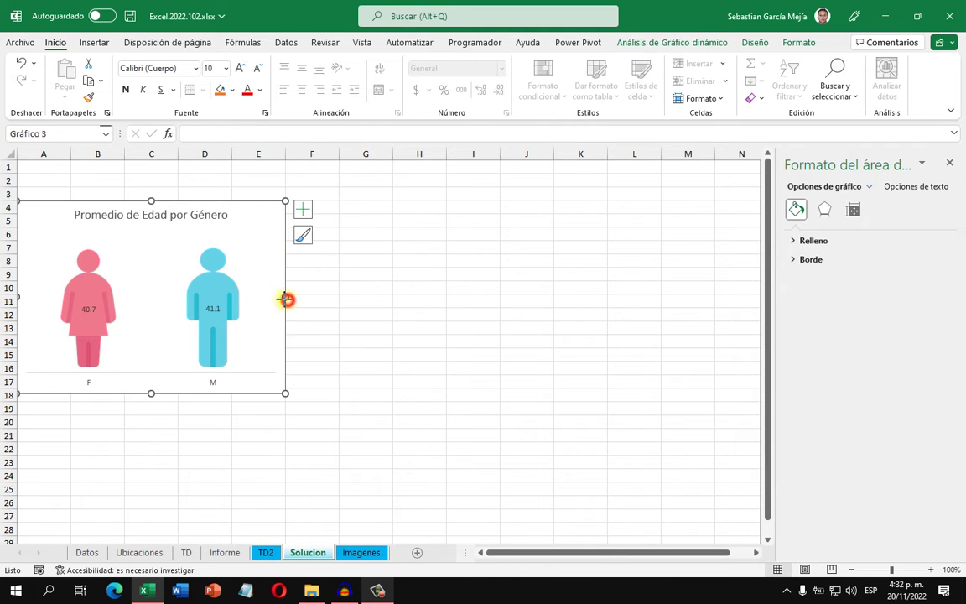
drag(285, 299, 242, 298)
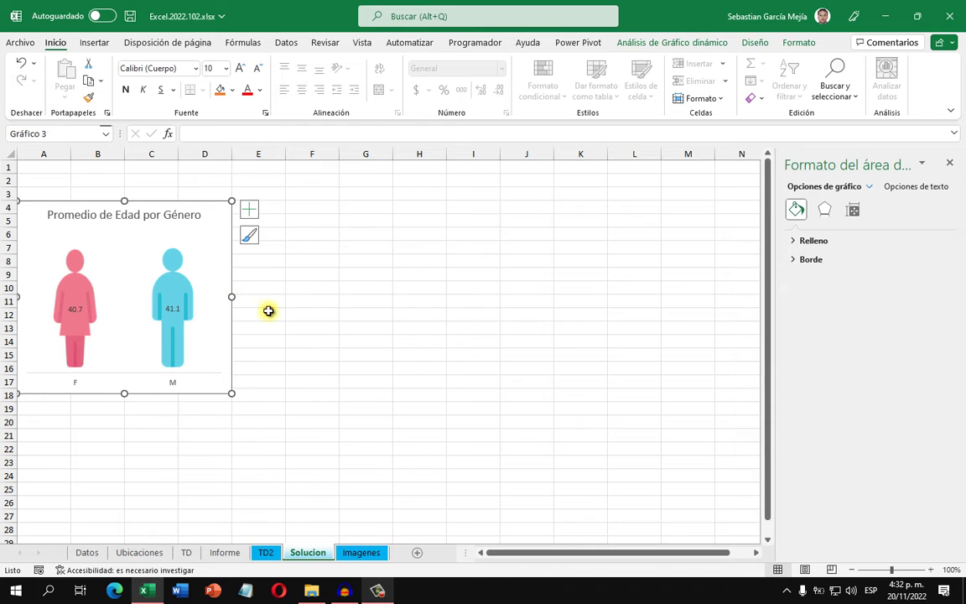
click(268, 311)
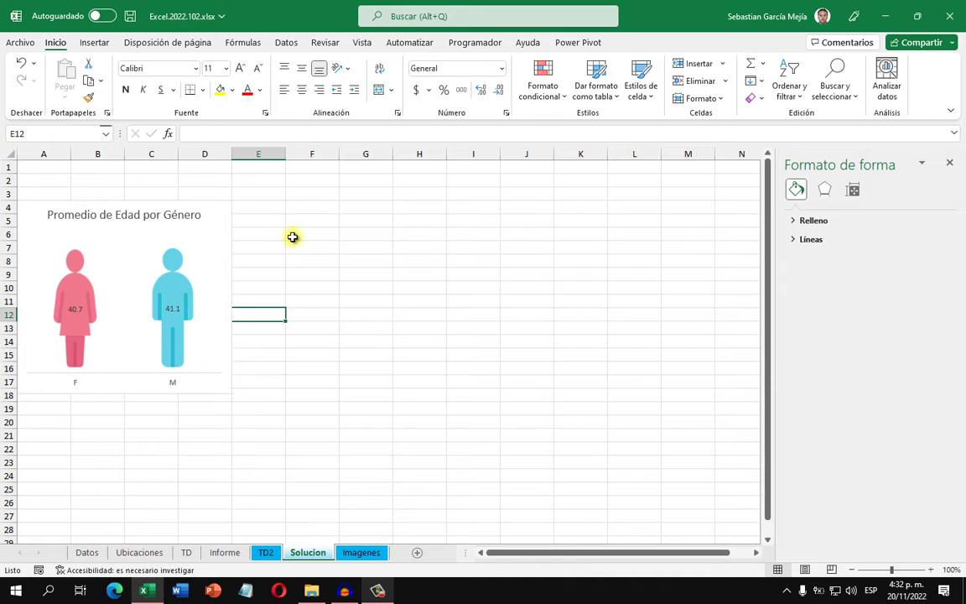
Give the average age chart's data labels a light gray fill.
click(174, 306)
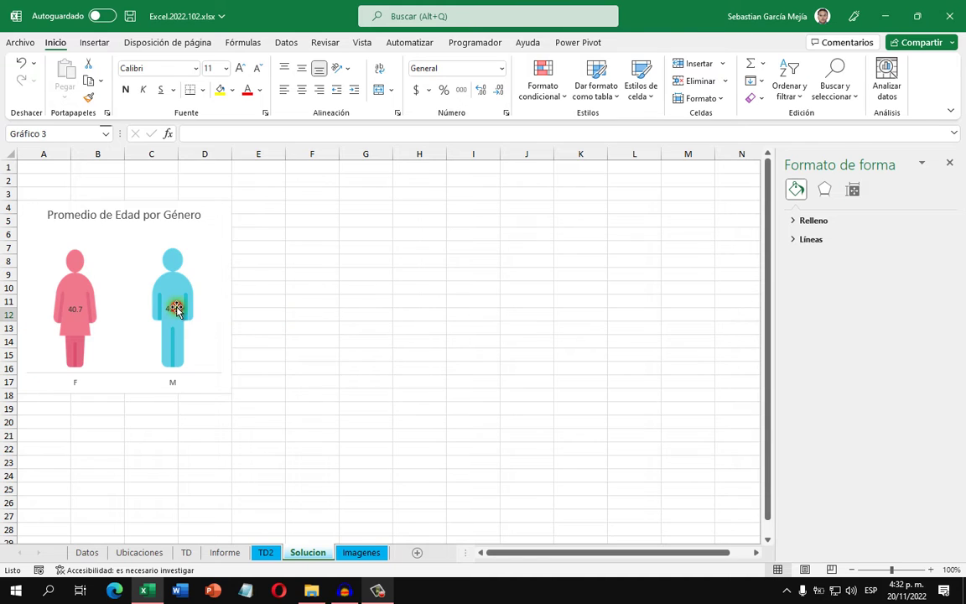
click(234, 91)
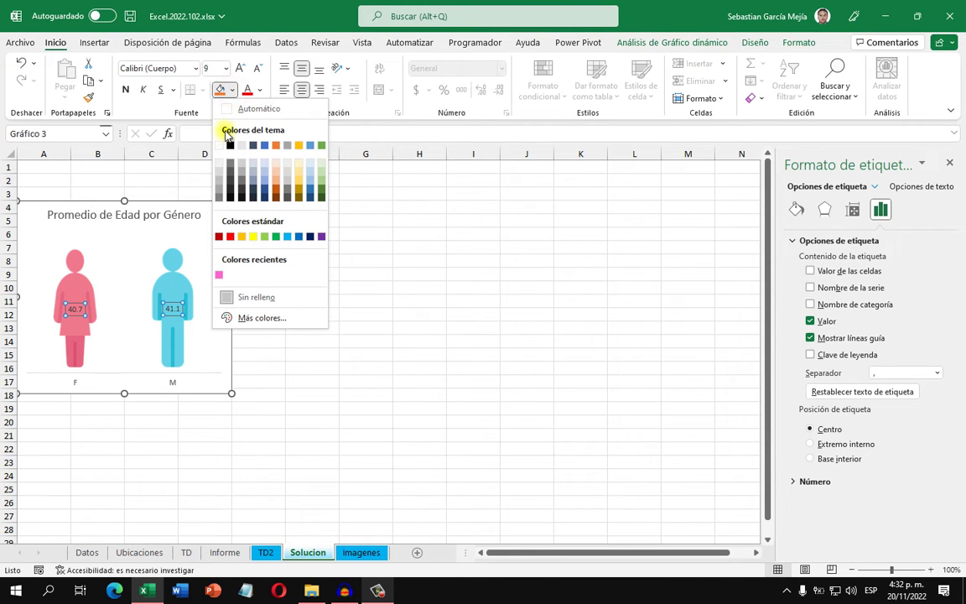
click(220, 174)
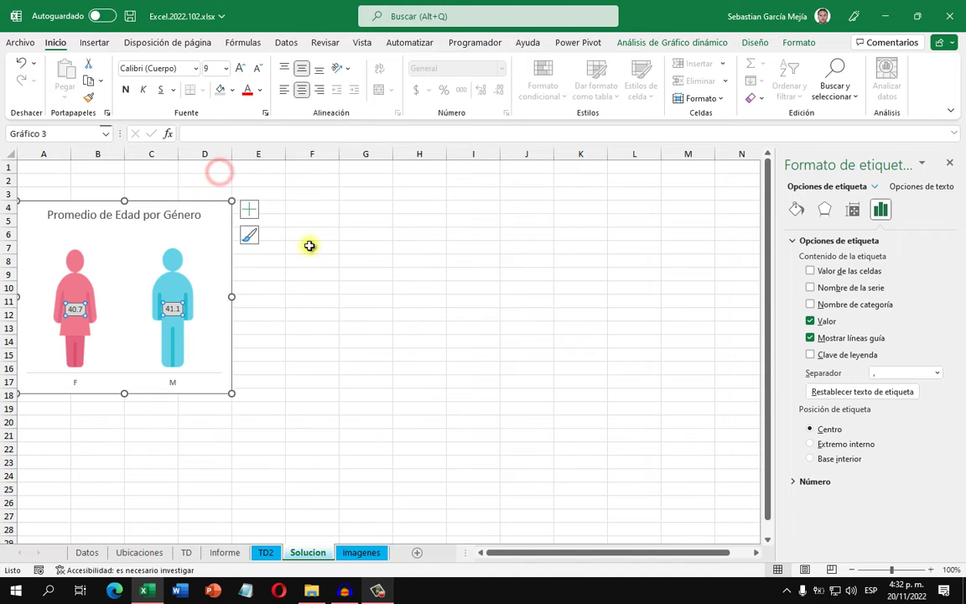
click(310, 248)
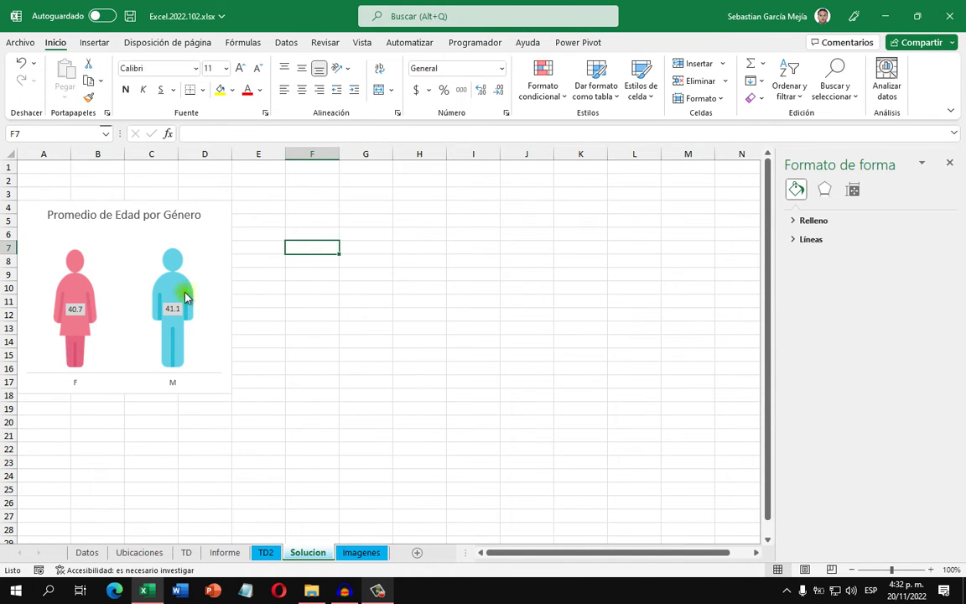
Turn on rounded corners for the average age chart's border.
click(223, 207)
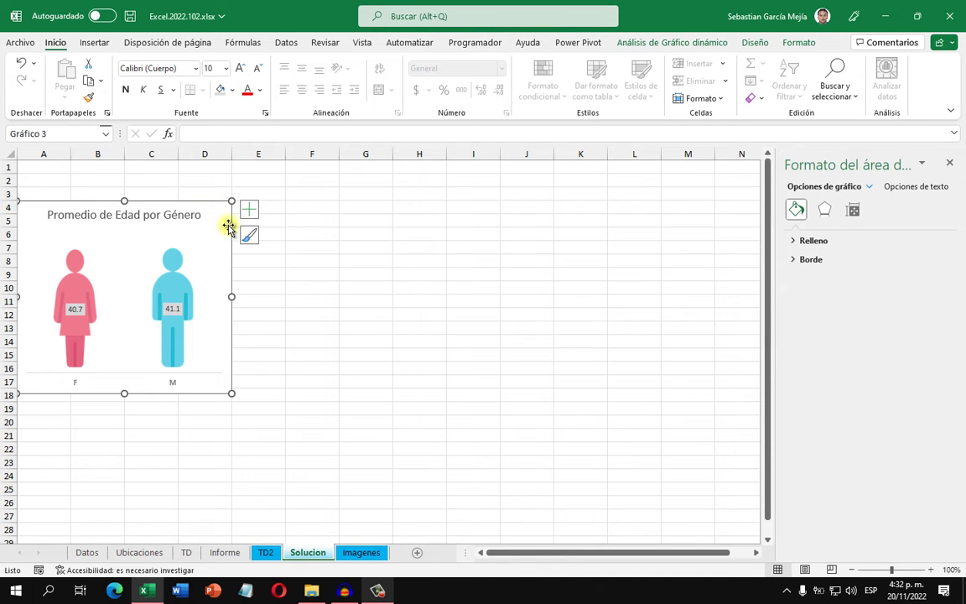
click(793, 261)
scroll(835, 423, down, 1)
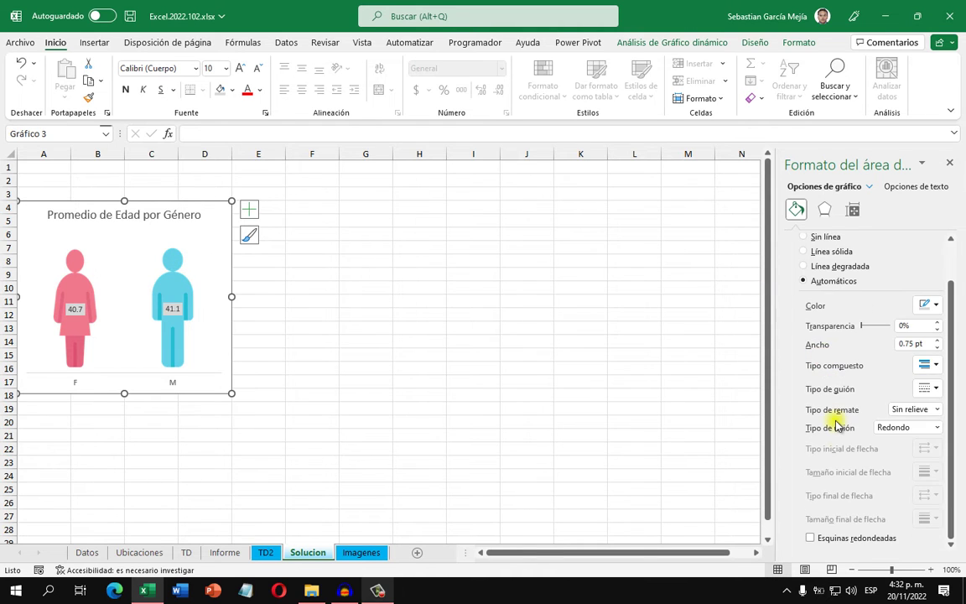
click(811, 538)
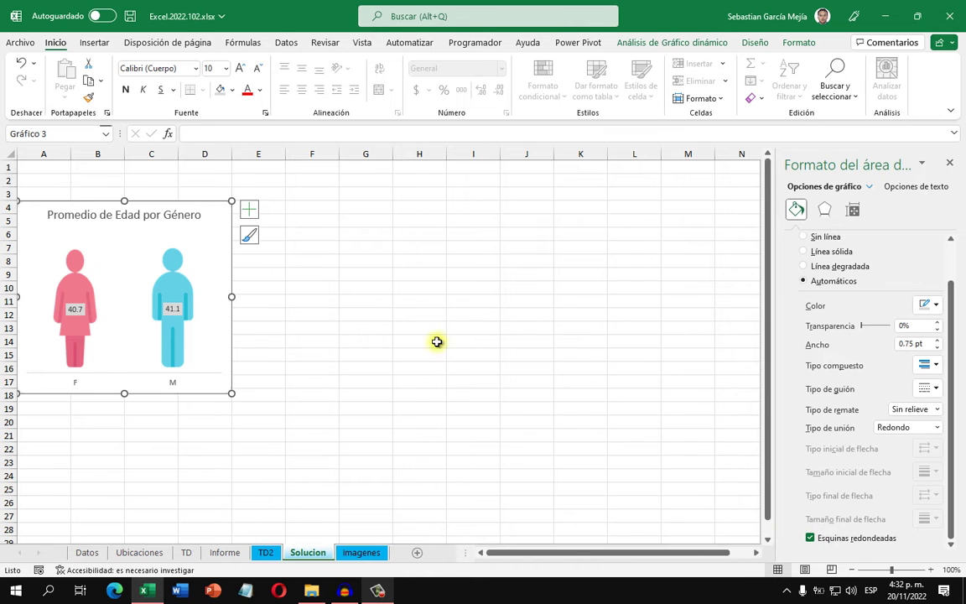
click(308, 300)
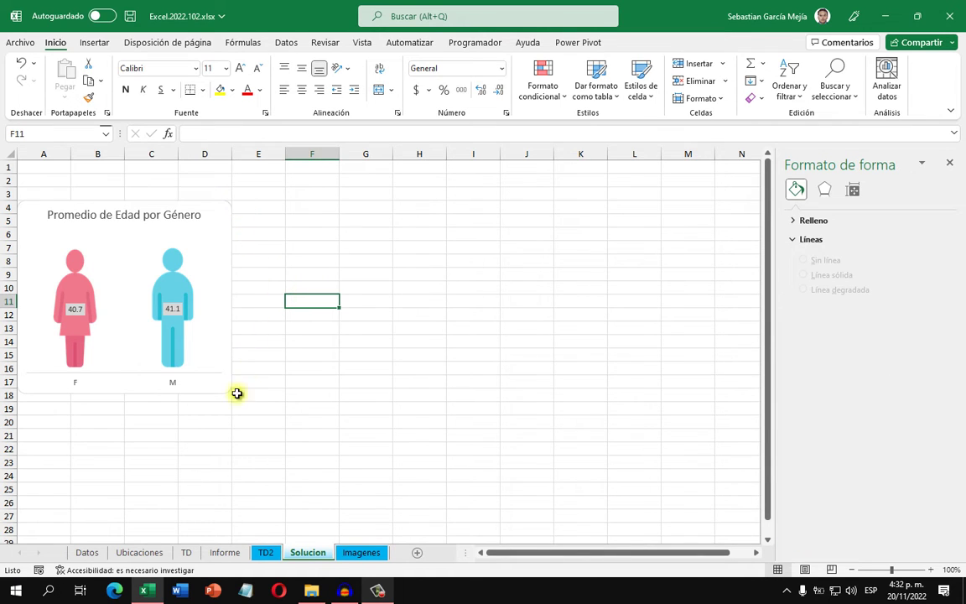
Apply an outer shadow offset to the right to the average age chart's area.
click(228, 206)
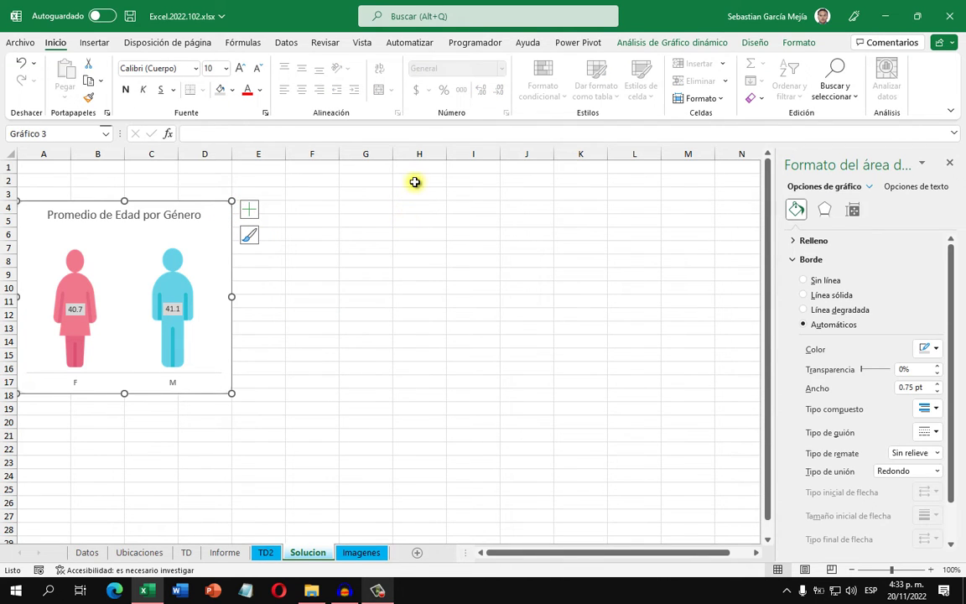
click(801, 43)
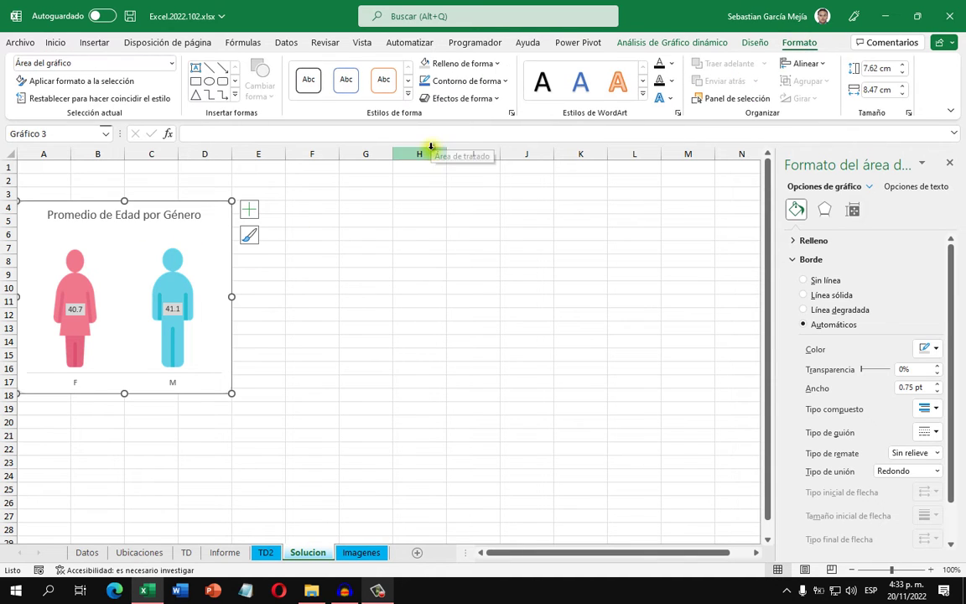
click(490, 100)
mouse_move(479, 159)
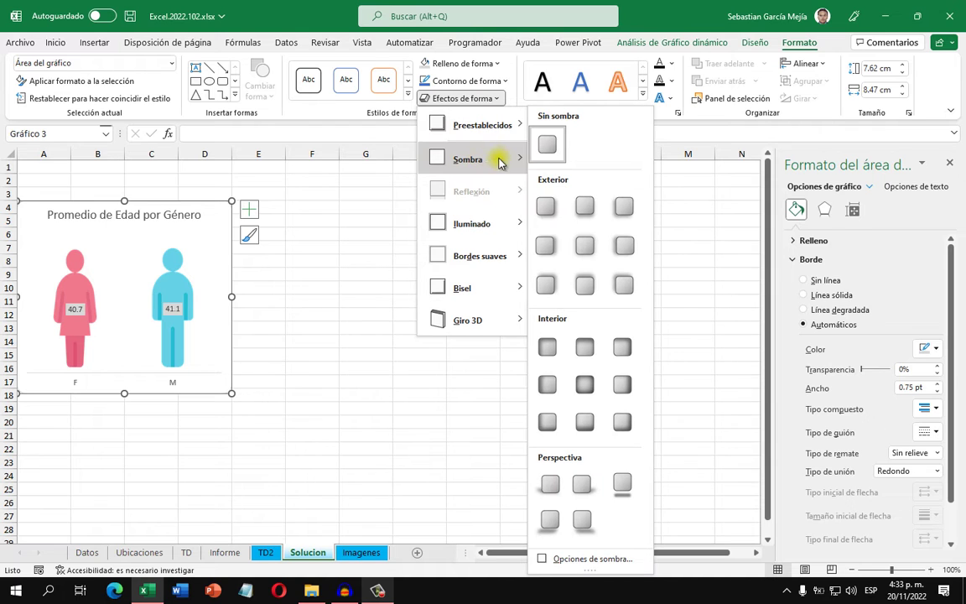
click(546, 244)
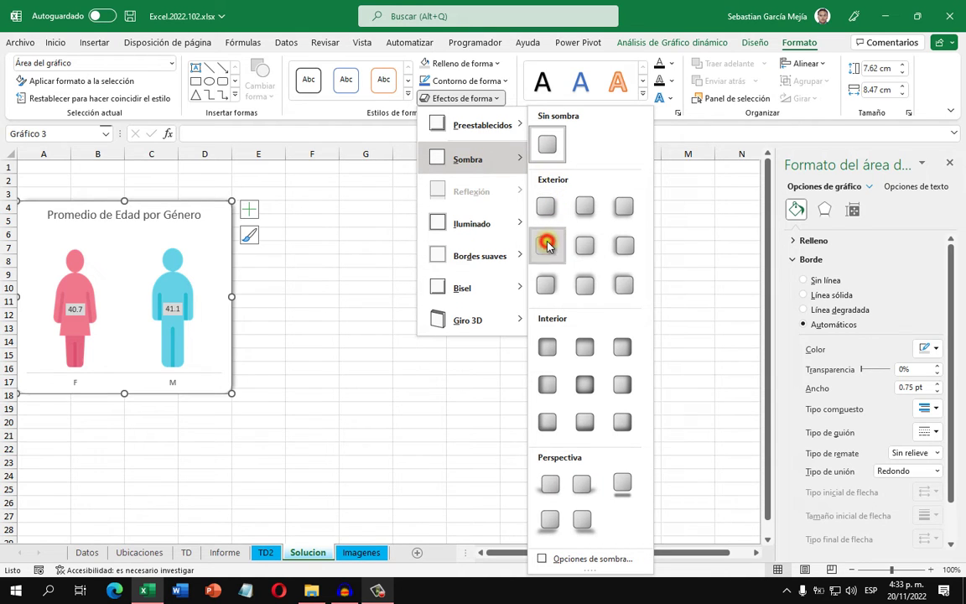
Deselect the average-age chart and close the shape formatting pane.
click(288, 317)
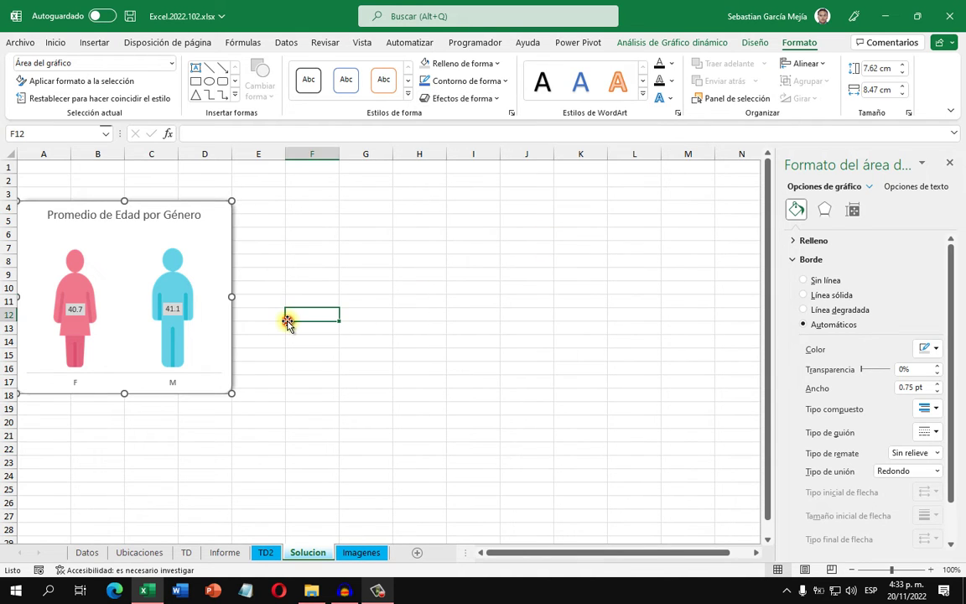
click(227, 208)
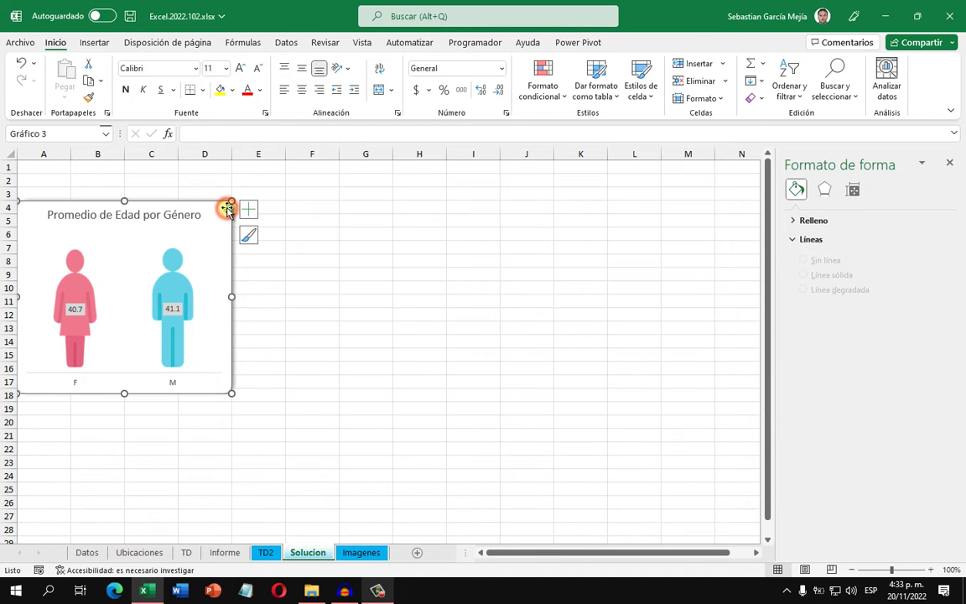
click(330, 232)
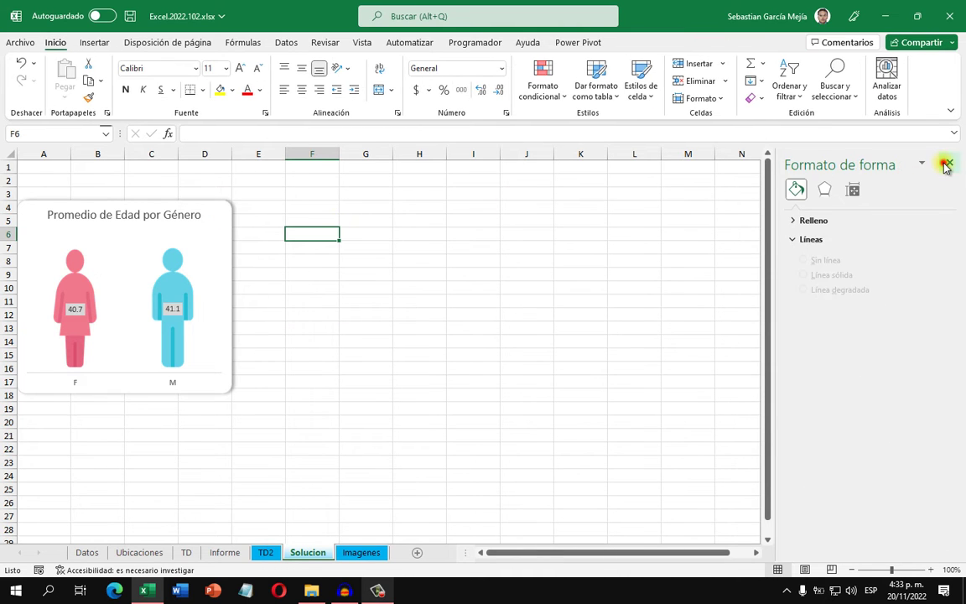
click(948, 162)
click(386, 273)
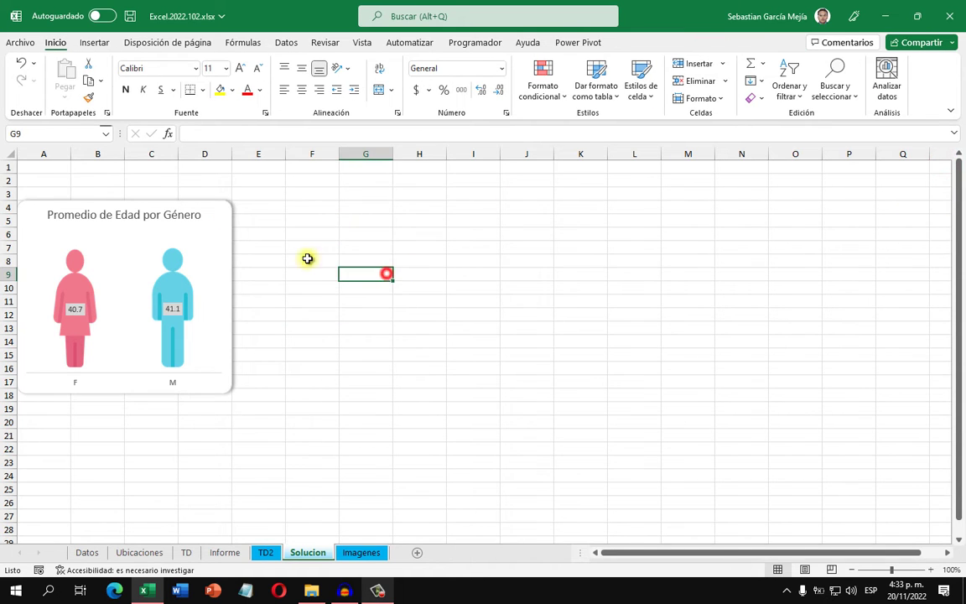
Set the width of column E, beside the average-age chart, to 2.
click(224, 207)
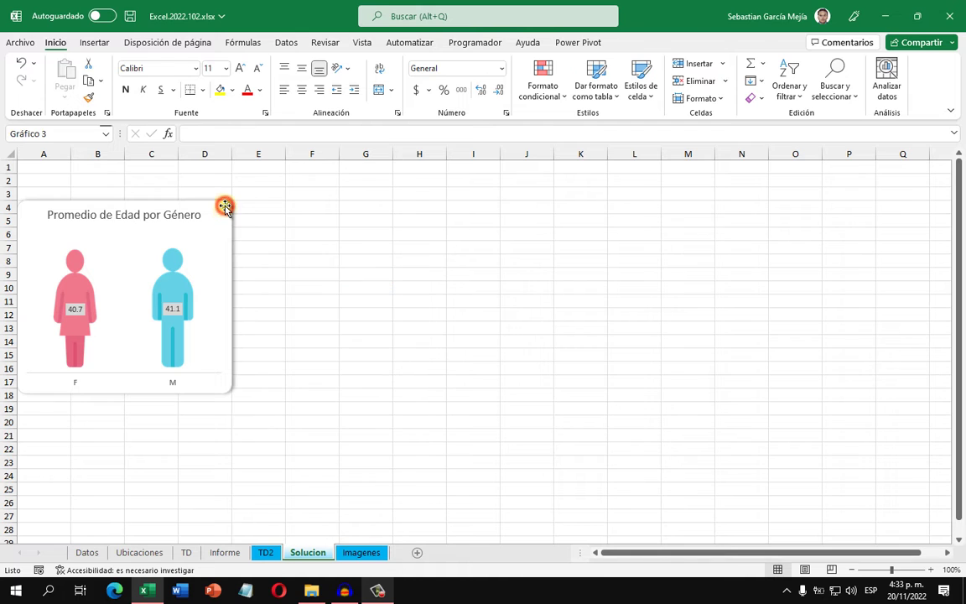
click(260, 155)
right_click(258, 156)
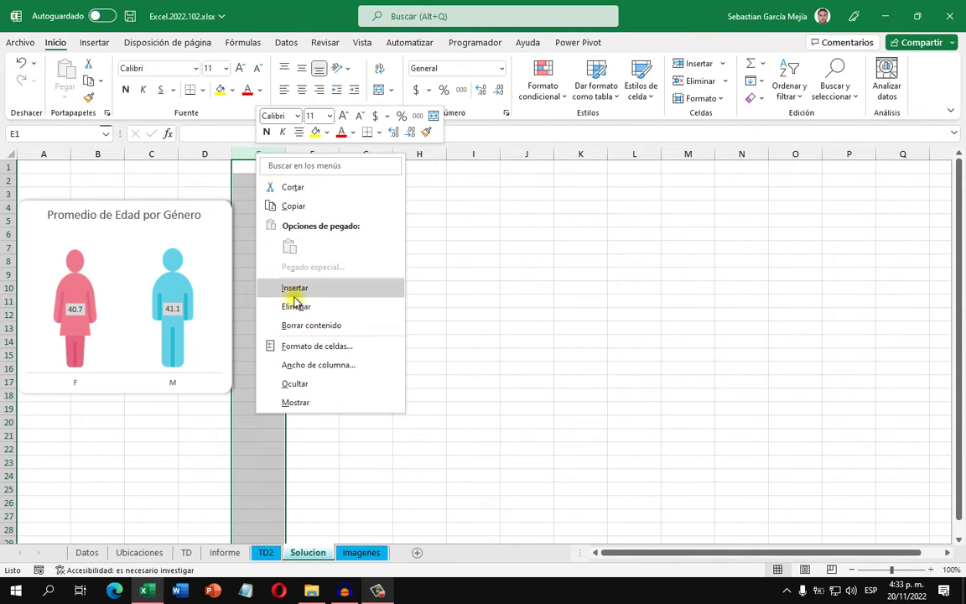
click(318, 363)
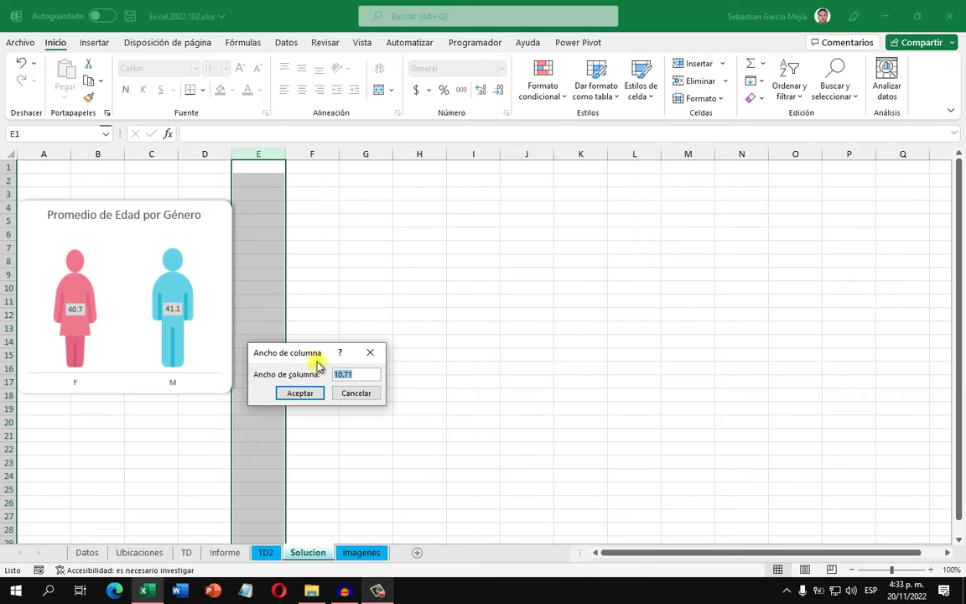
text(2)
key(Return)
click(318, 357)
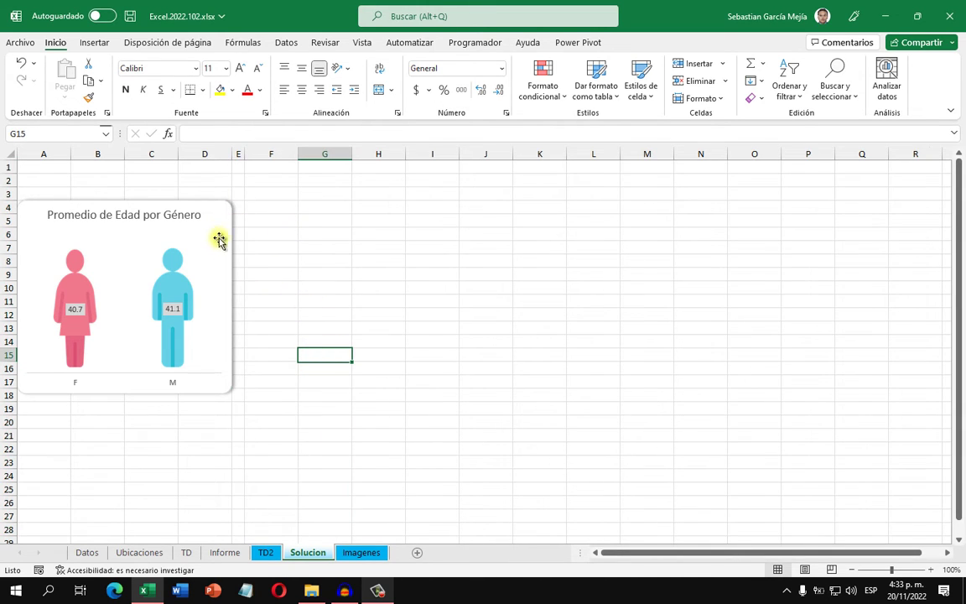
Shorten the average-age chart from below so that it ends at row 16.
click(224, 207)
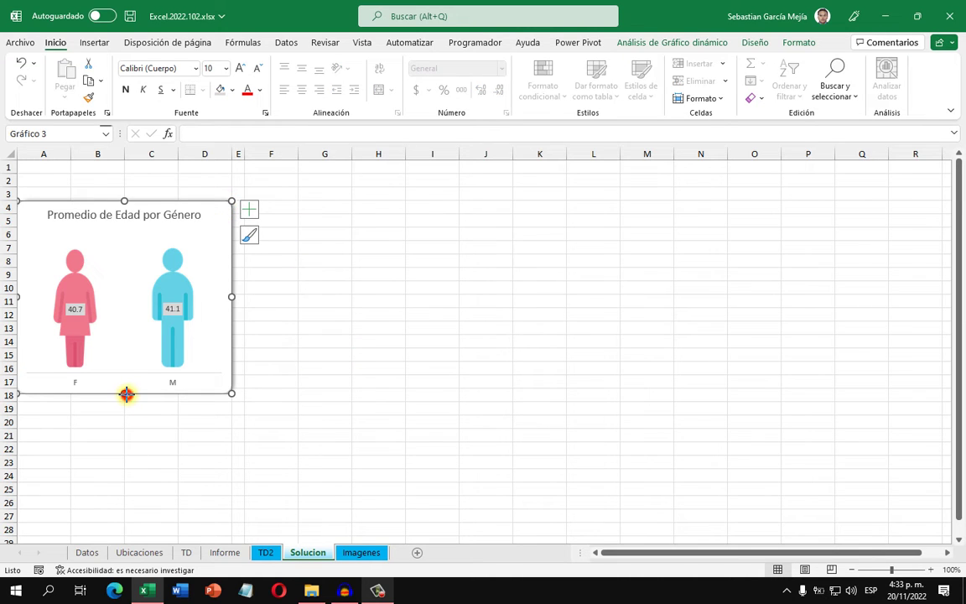
drag(126, 395, 128, 380)
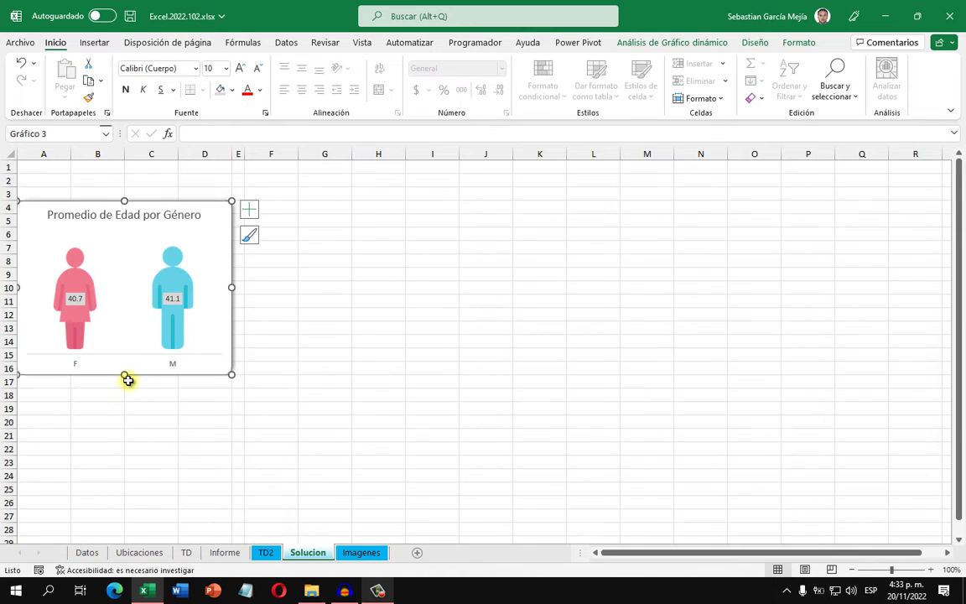
click(178, 428)
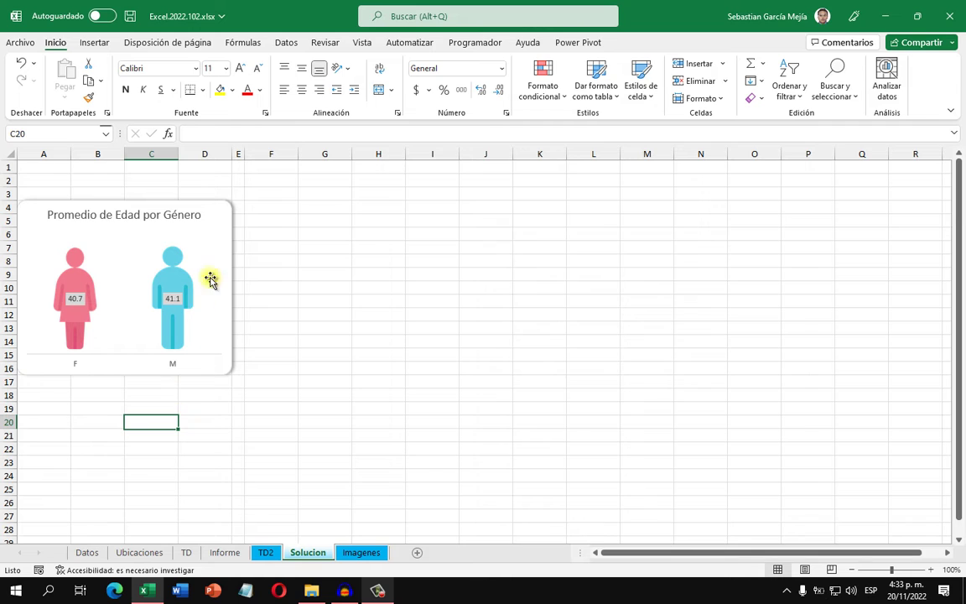
Make the chart title "Promedio de Edad por Género" bold.
click(168, 217)
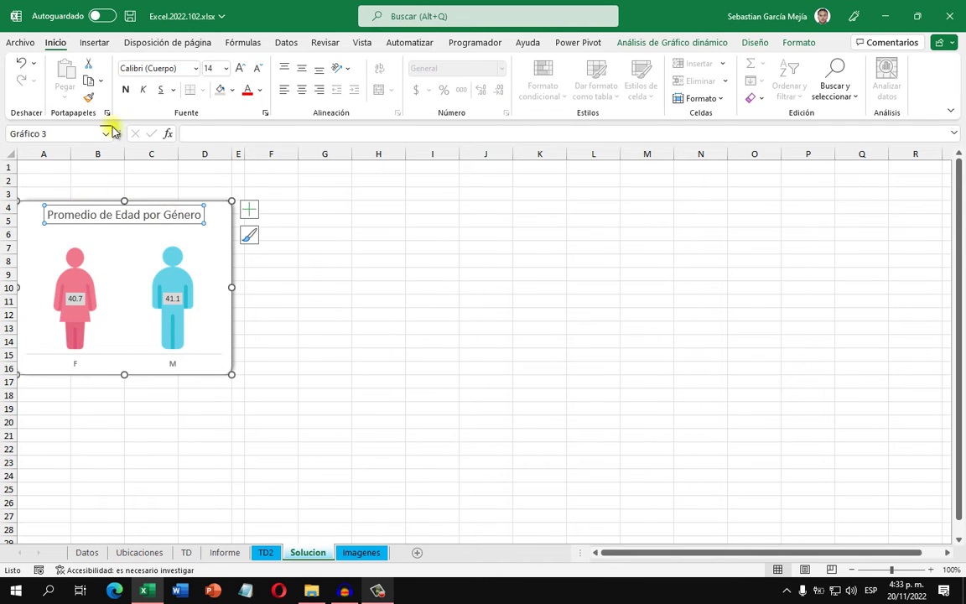
click(127, 89)
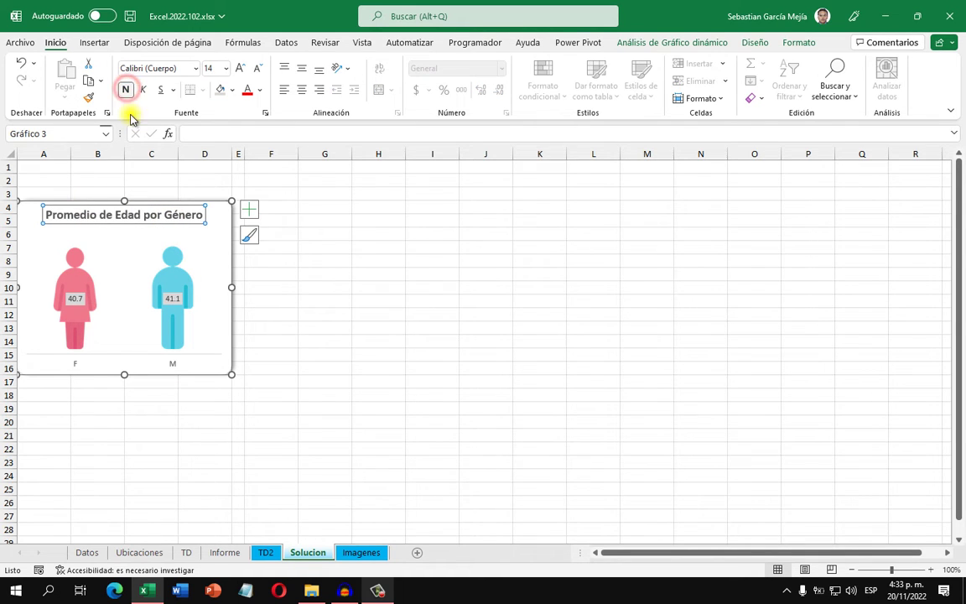
click(325, 291)
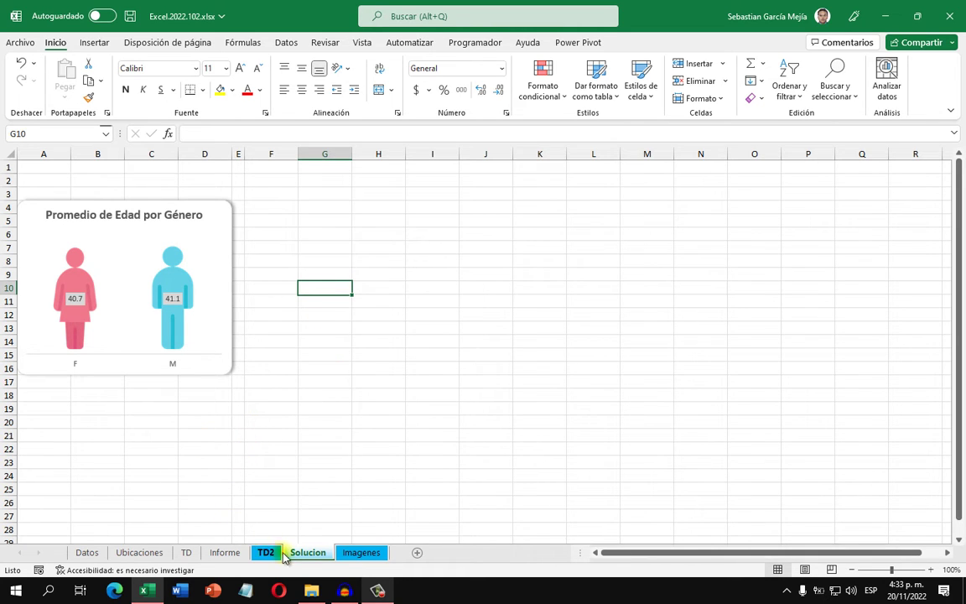
Insert a 2-D stacked column pivot chart from the specialty pivot table on the TD2 sheet.
click(226, 552)
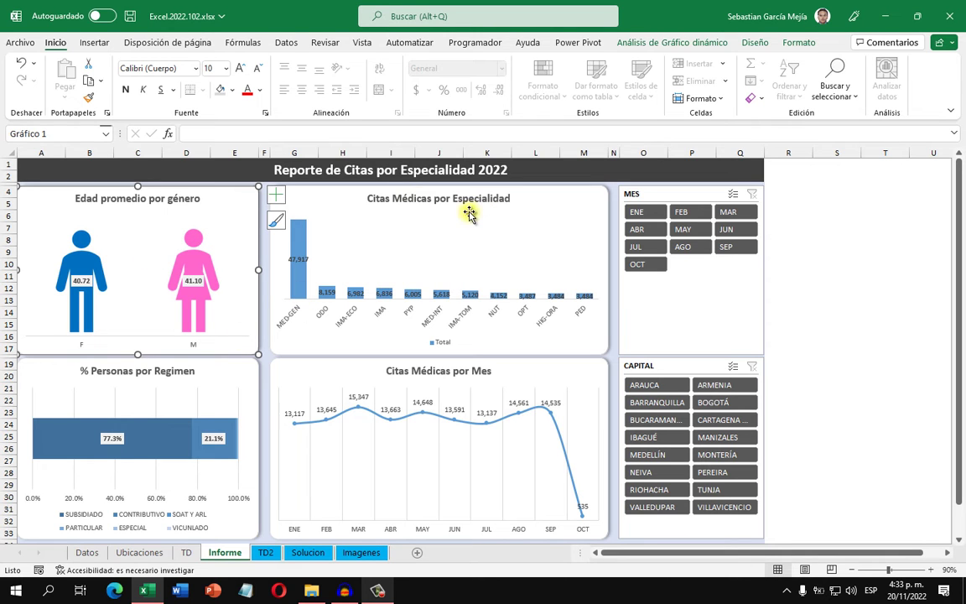
click(265, 553)
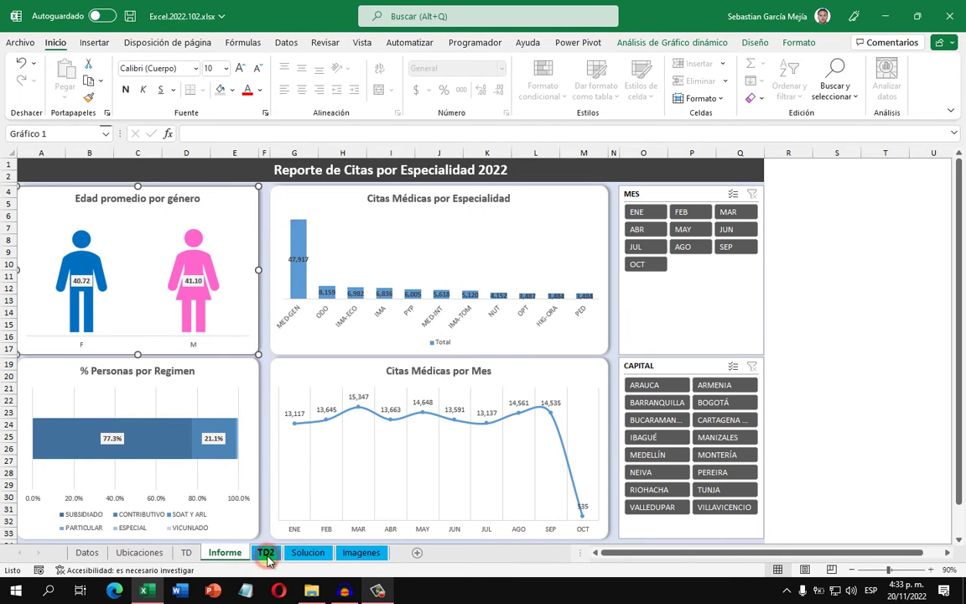
click(265, 351)
scroll(302, 460, down, 5)
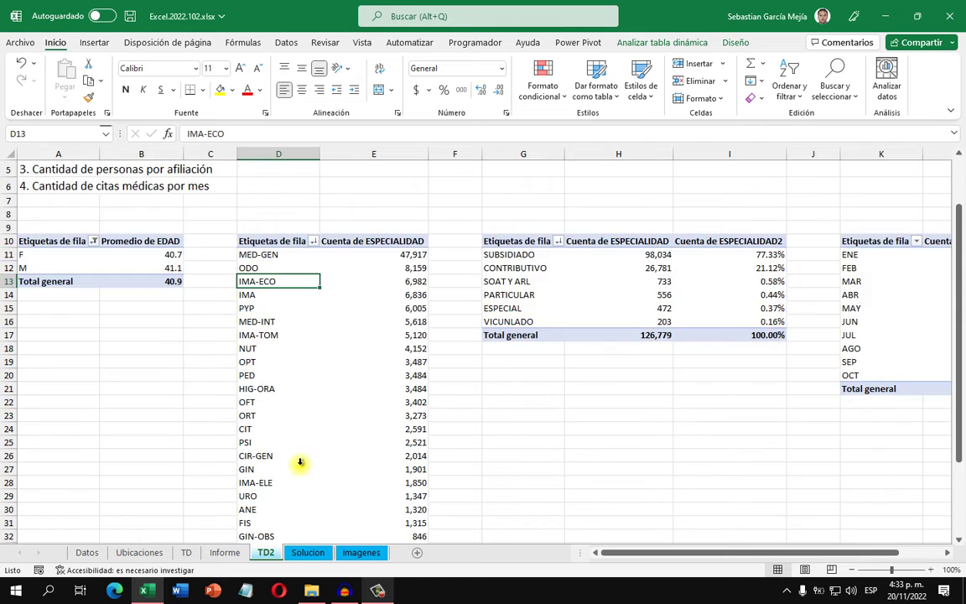
scroll(301, 433, up, 5)
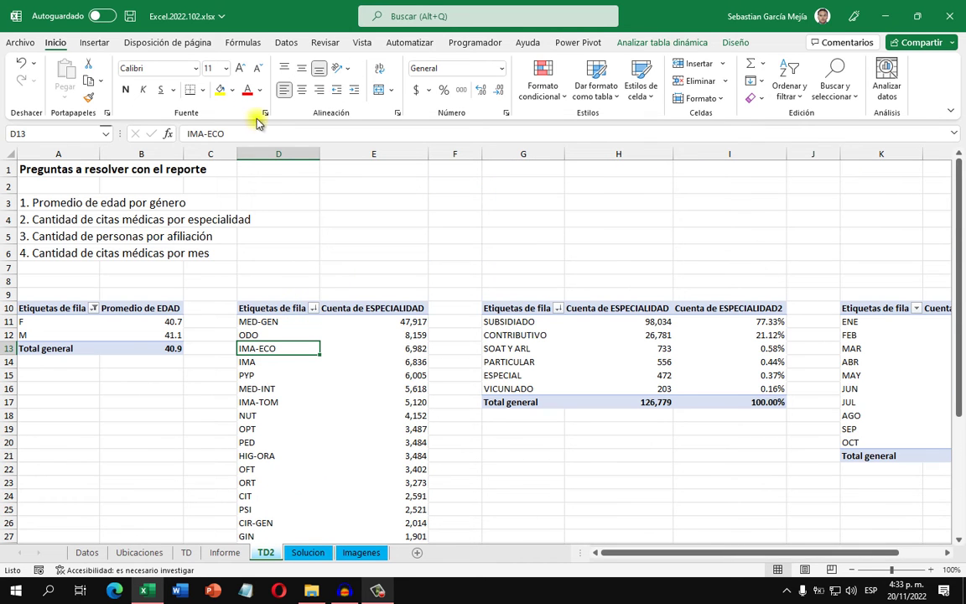
click(97, 43)
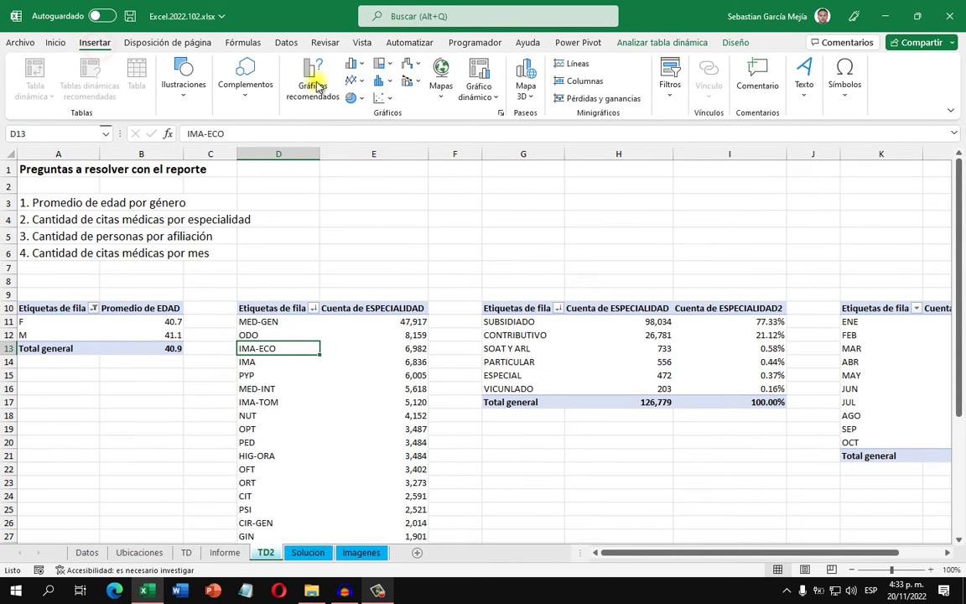
click(358, 67)
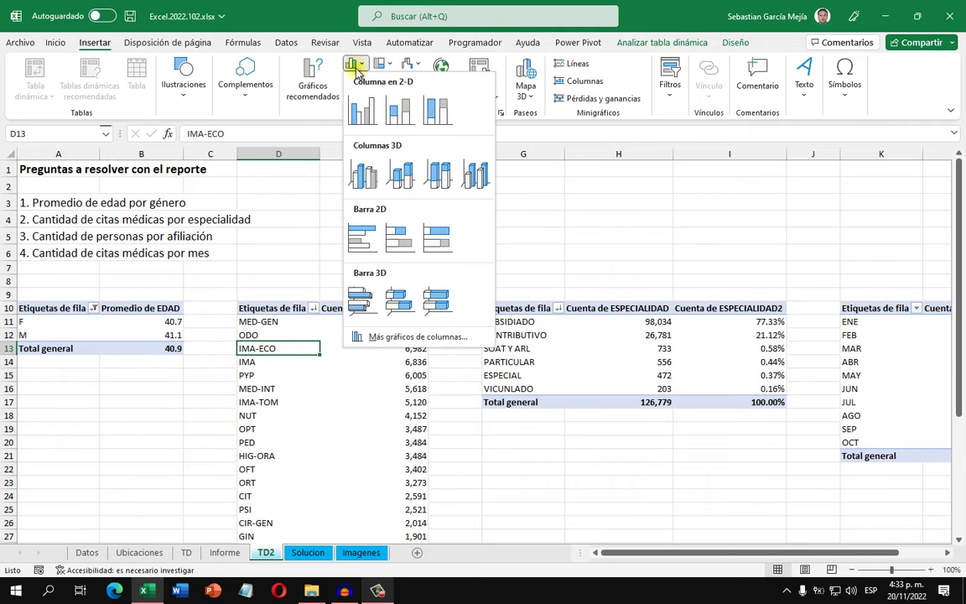
click(403, 124)
Cut the new specialty chart from the TD2 sheet and paste it into the Solucion sheet.
drag(554, 280, 729, 224)
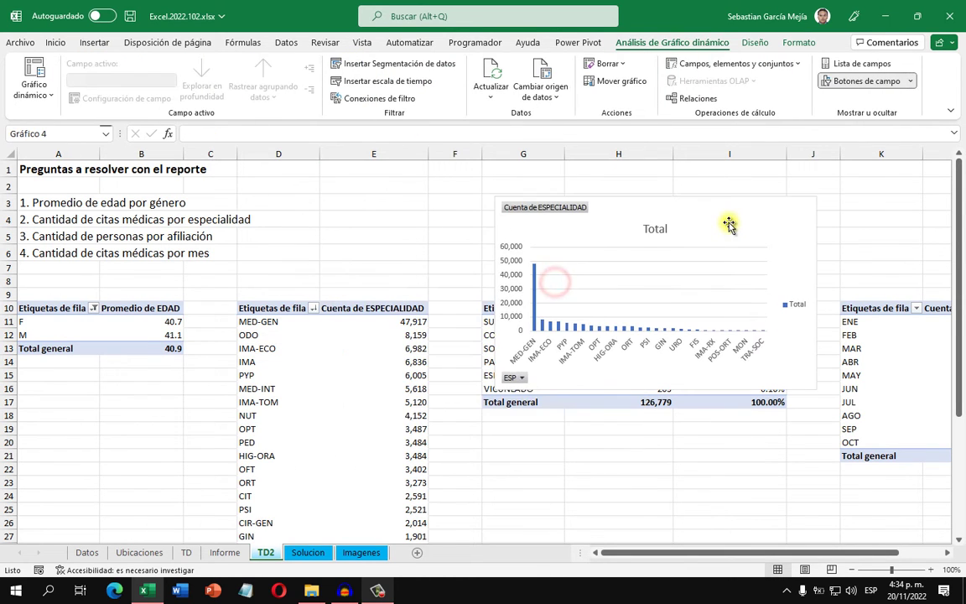
key(ctrl+x)
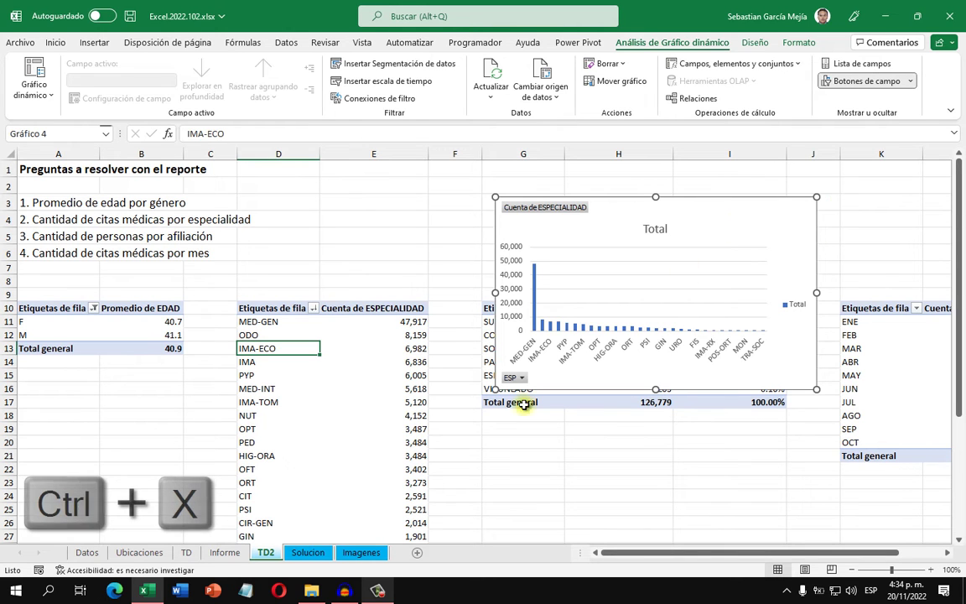
click(331, 558)
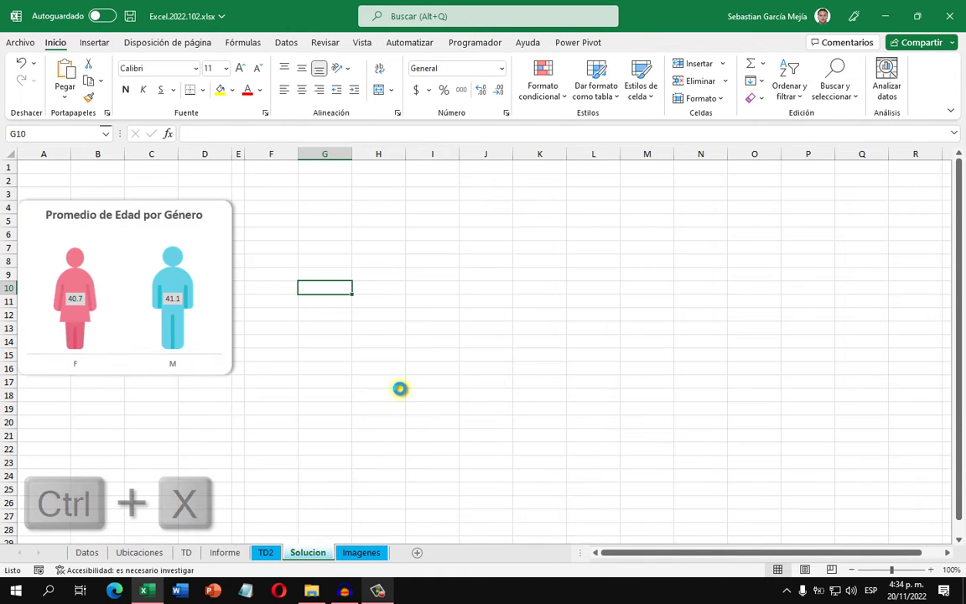
key(ctrl+v)
Place the specialty chart beside the average-age chart and resize it to span cells F4 to M16.
drag(524, 294, 487, 215)
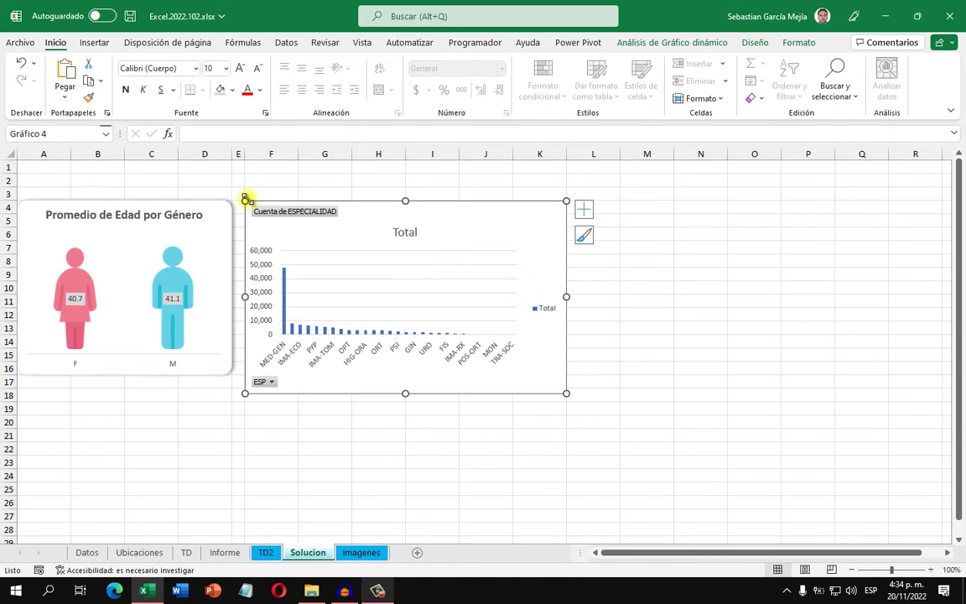
drag(405, 394, 405, 375)
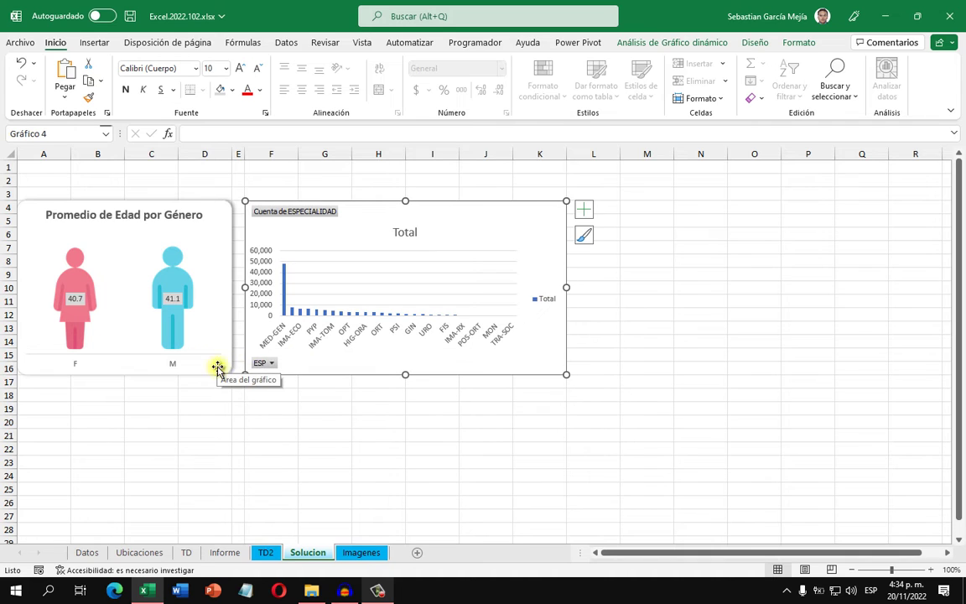
drag(568, 288, 658, 294)
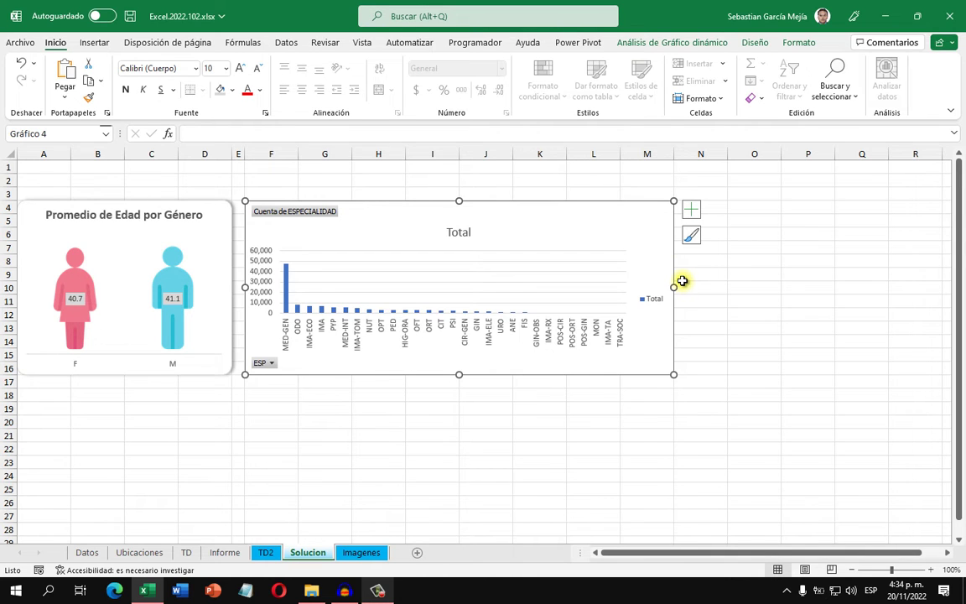
Remove all field buttons, the legend and the vertical axis labels from the specialty chart.
right_click(298, 217)
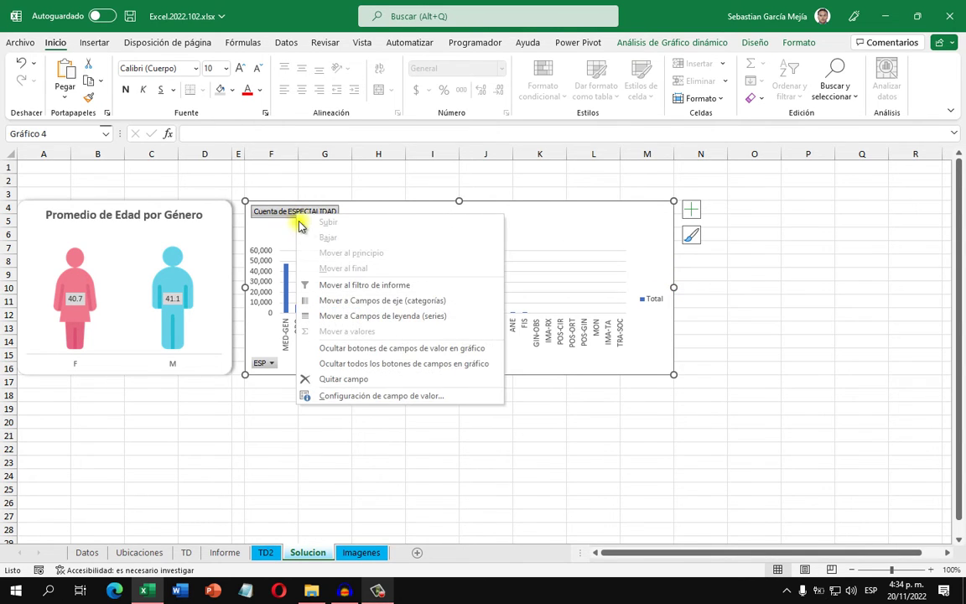
click(432, 370)
click(660, 300)
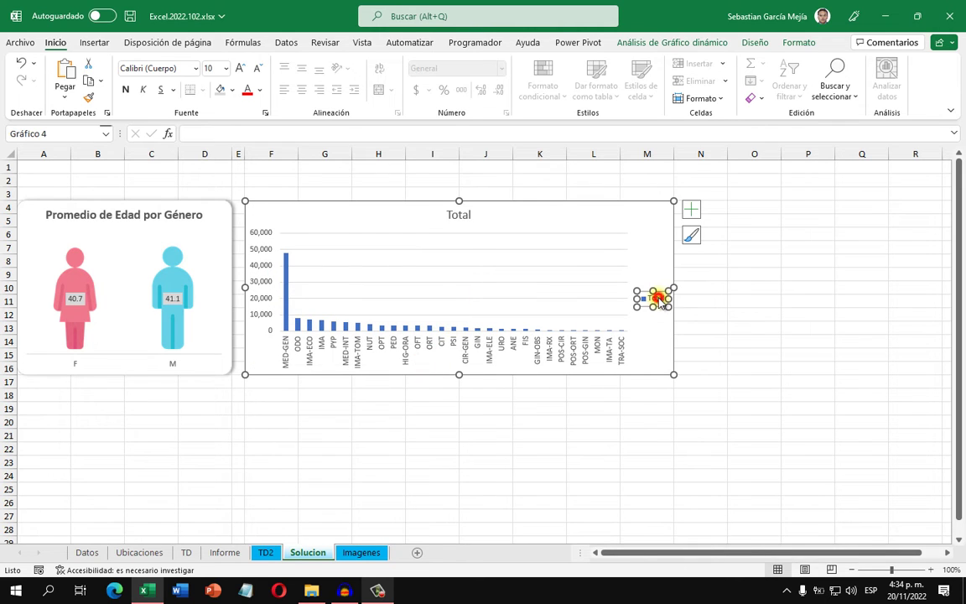
key(Delete)
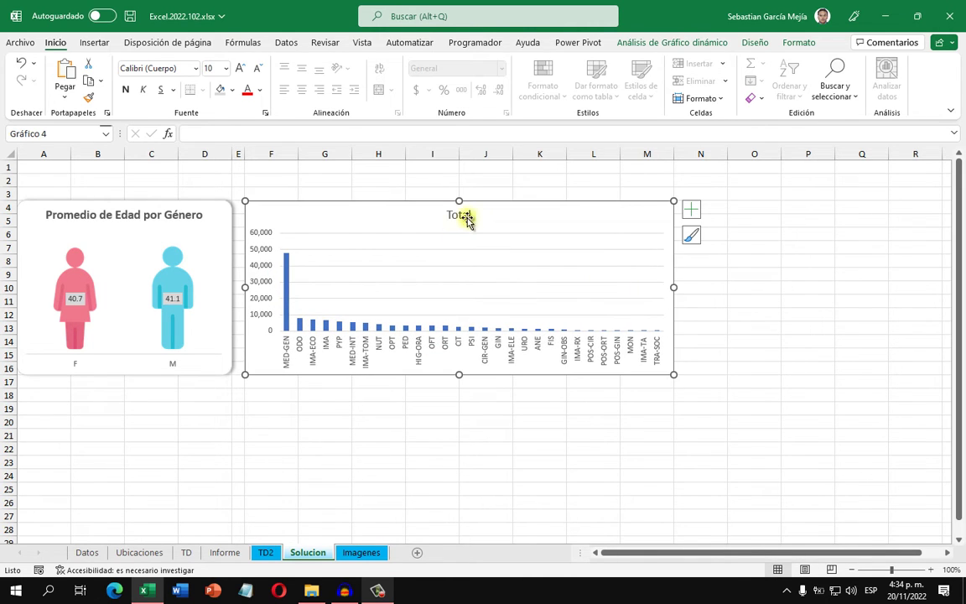
click(258, 243)
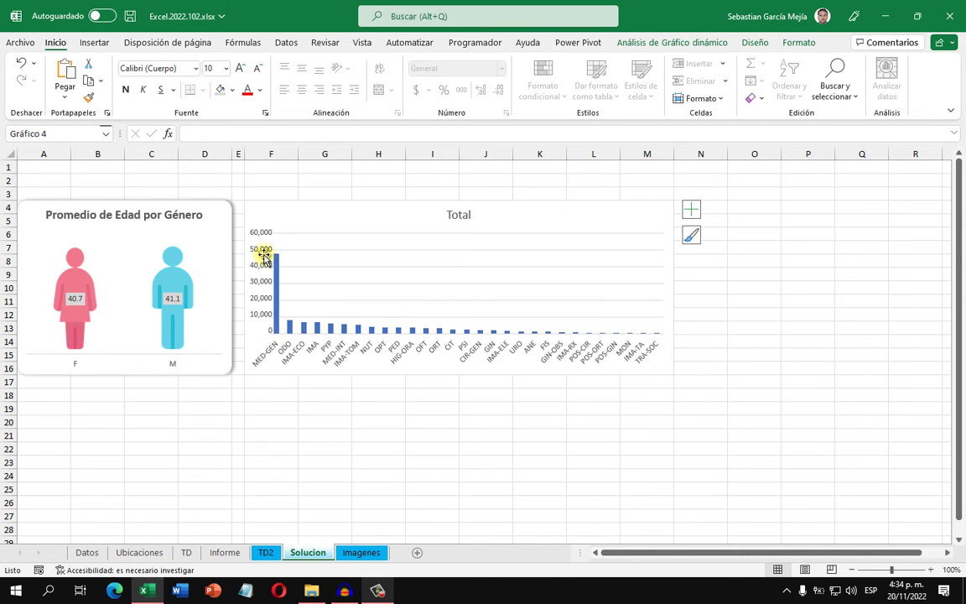
key(Delete)
Change the specialty chart's title to "Citas Médicas por Especialidad".
click(459, 209)
drag(470, 214, 442, 218)
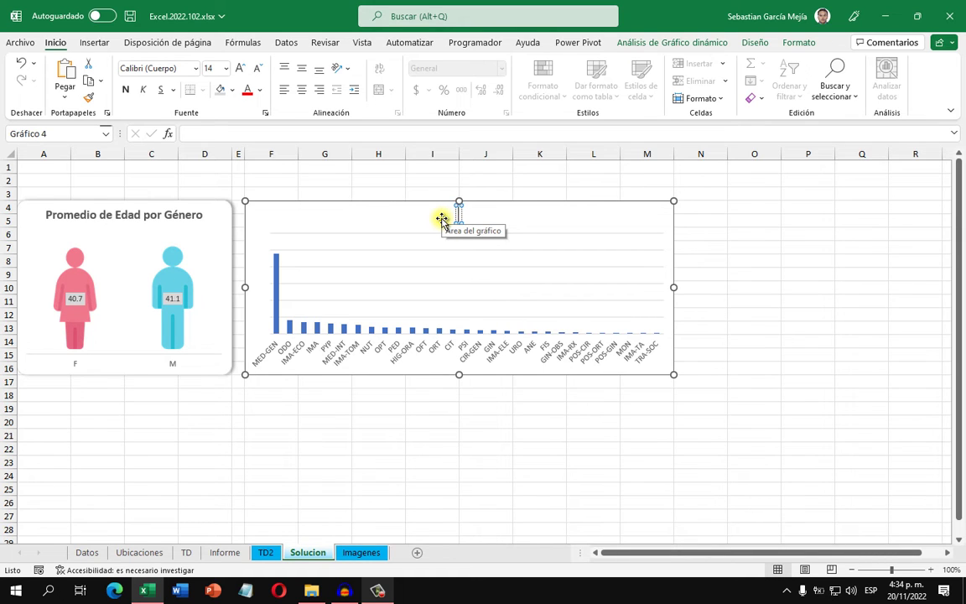
text(Citas)
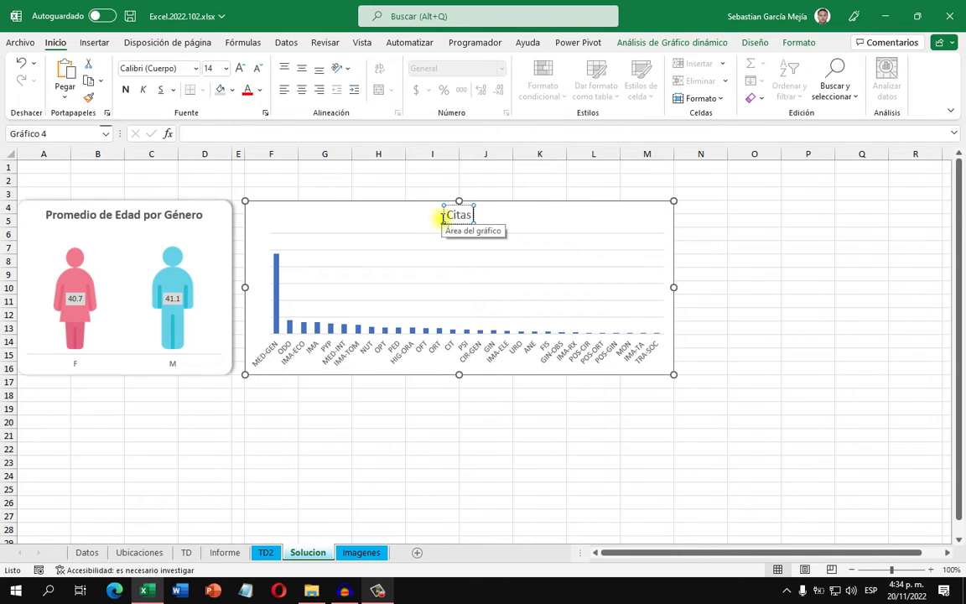
text( Médicas por E)
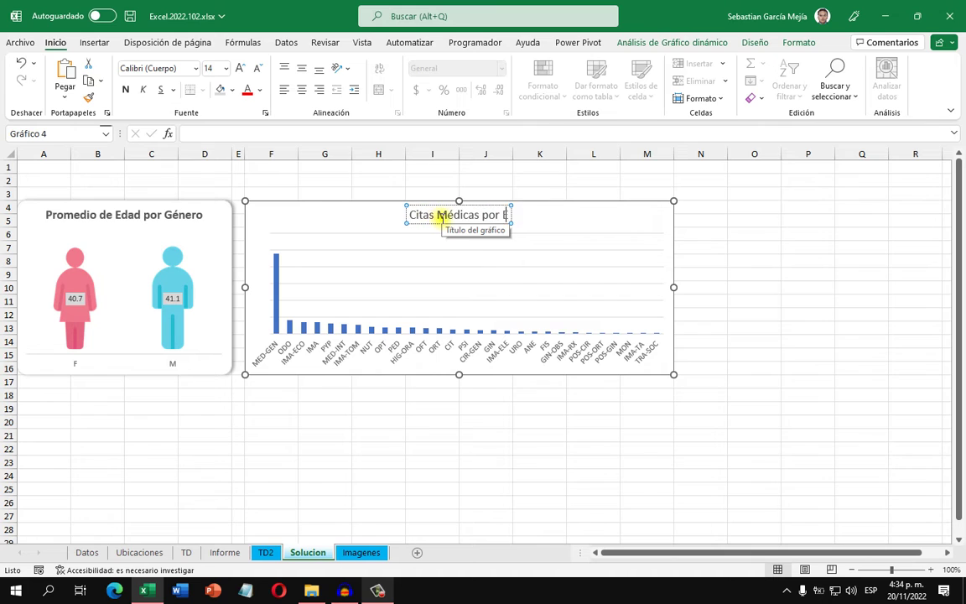
text(specialidad)
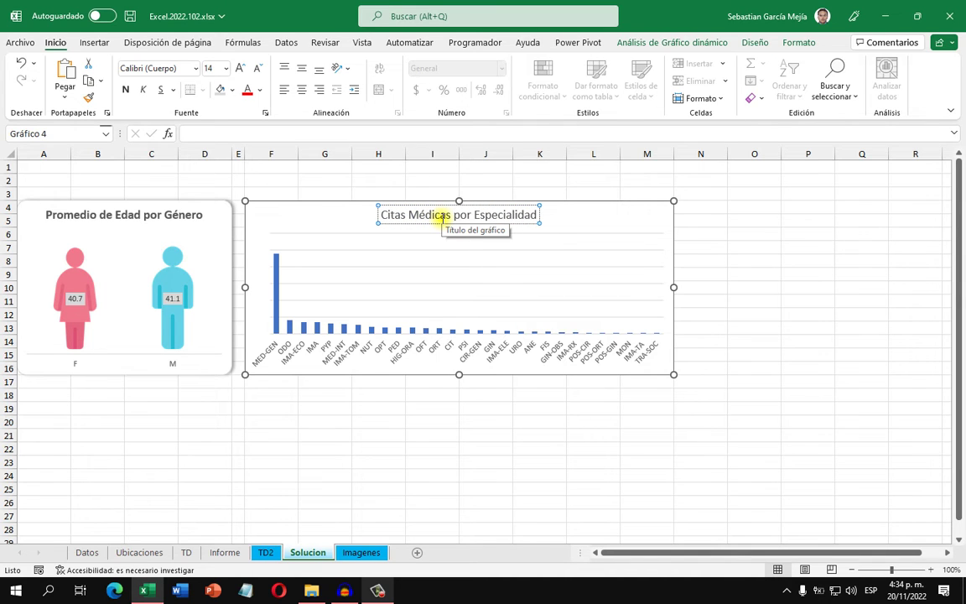
click(382, 214)
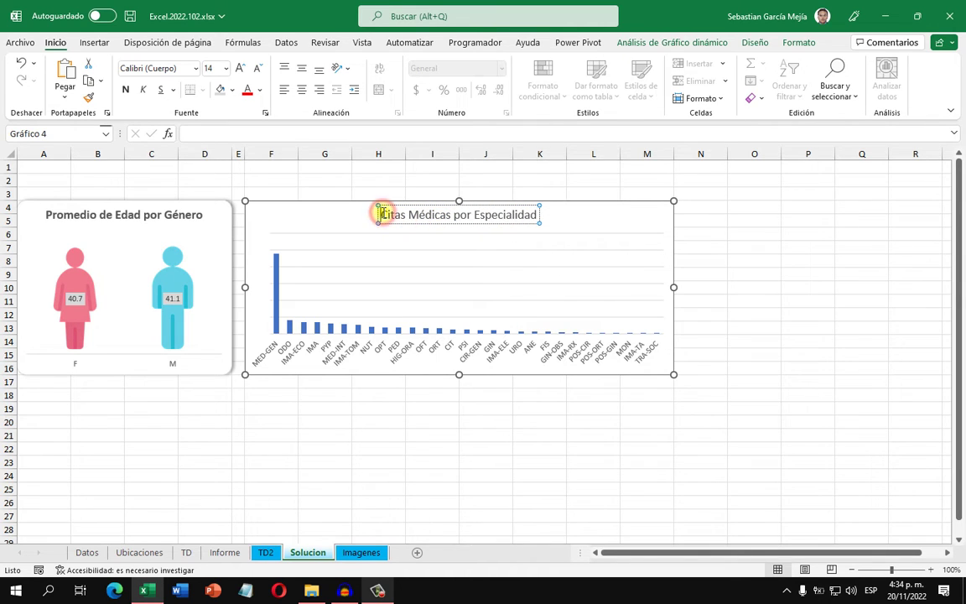
Prefix the specialty chart's title with "Top 10:" so it reads "Top 10: Citas Médicas por Especialidad".
text(Top)
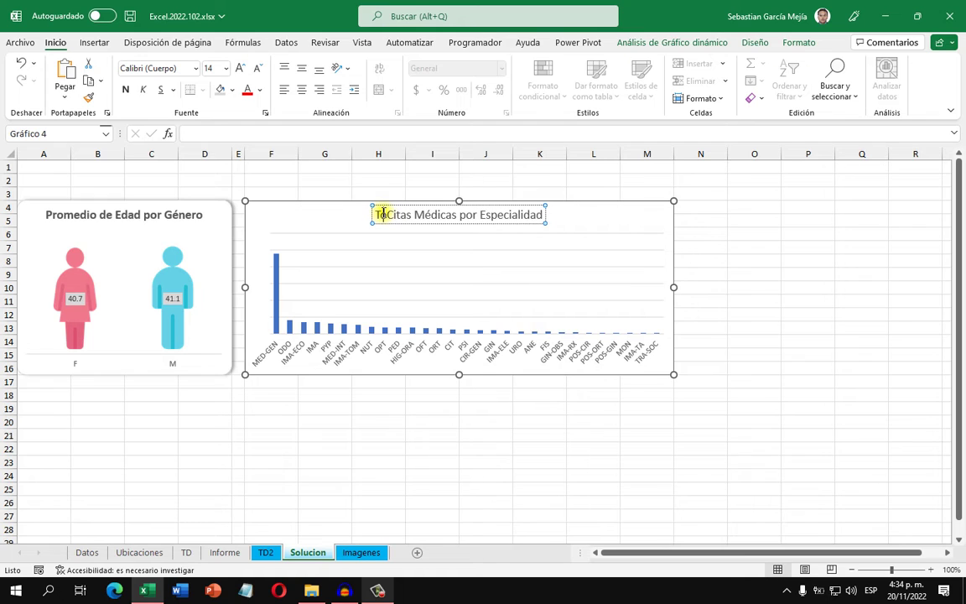
text(:)
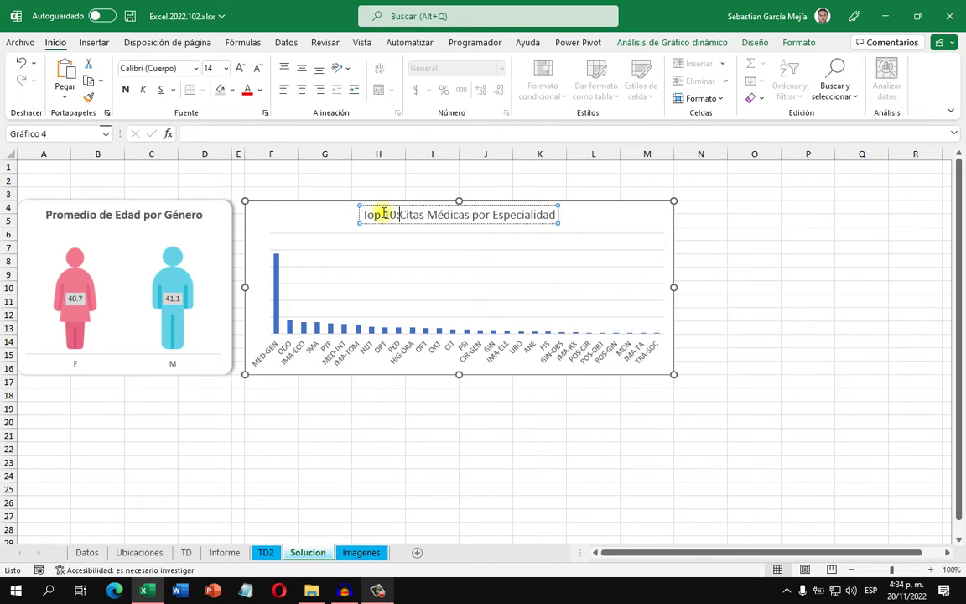
click(487, 437)
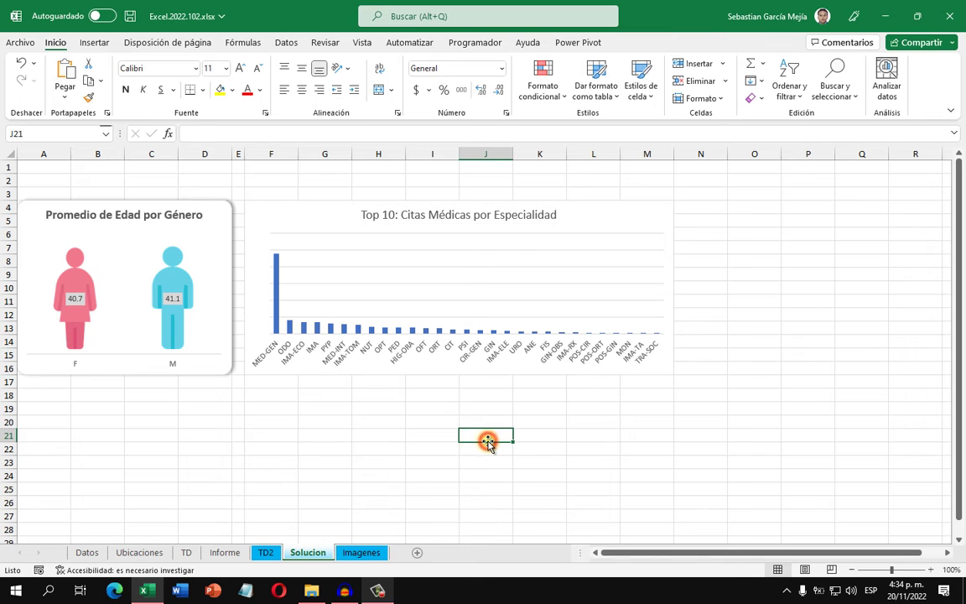
On the TD2 sheet, filter the specialty pivot table to the top (superiores) 10 Elementos by Cuenta de ESPECIALIDAD.
click(266, 553)
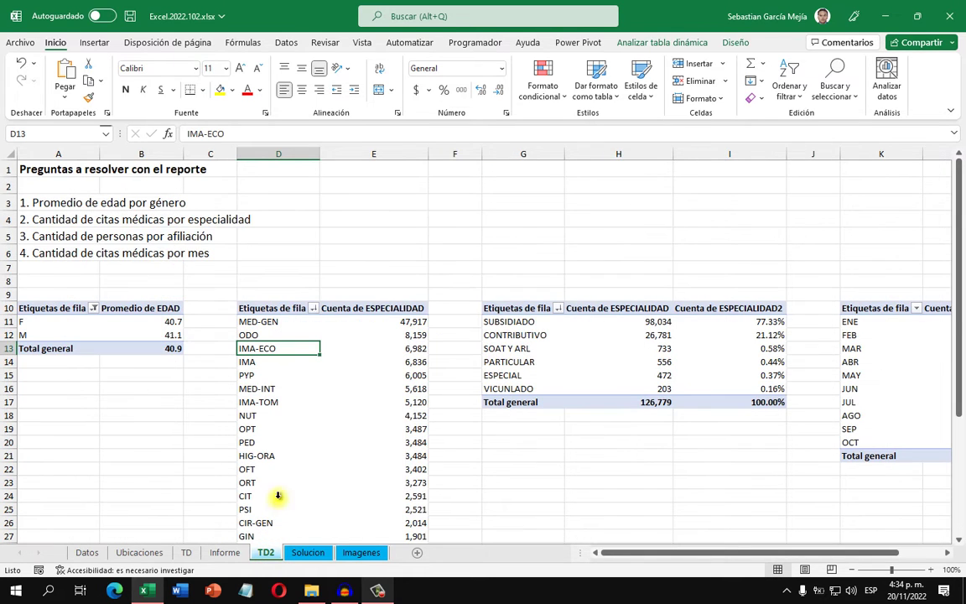
click(313, 308)
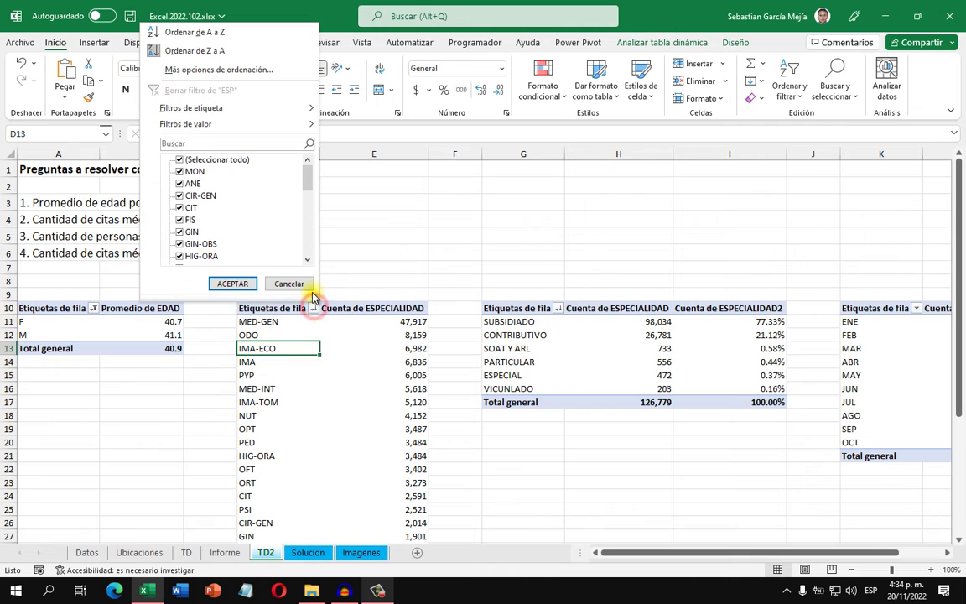
mouse_move(319, 128)
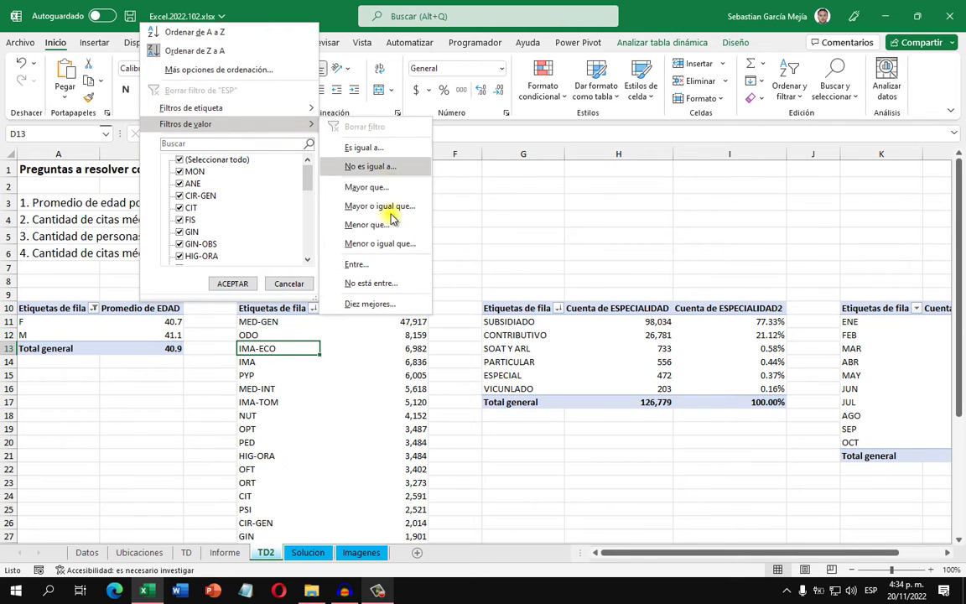
click(399, 303)
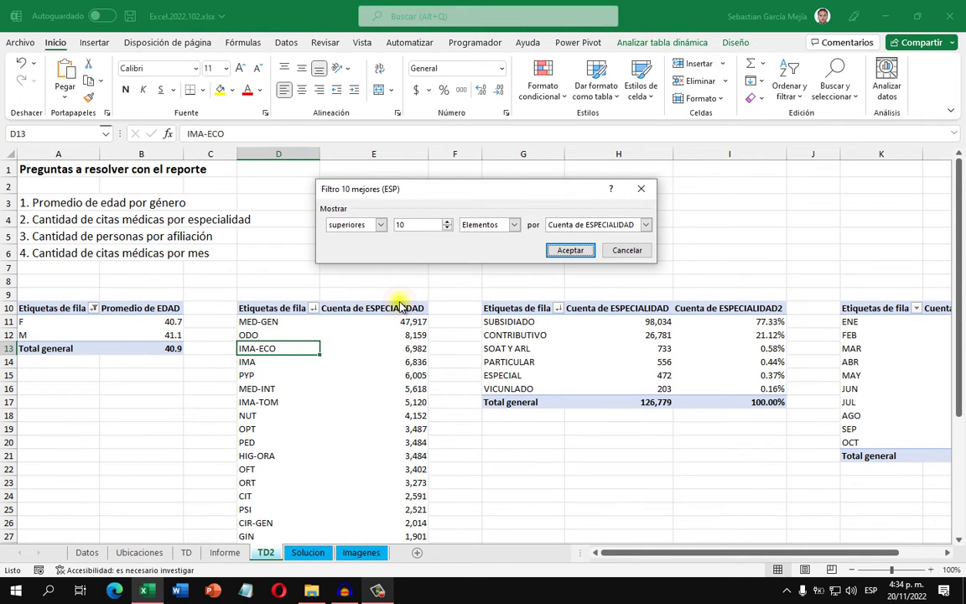
drag(453, 188, 438, 245)
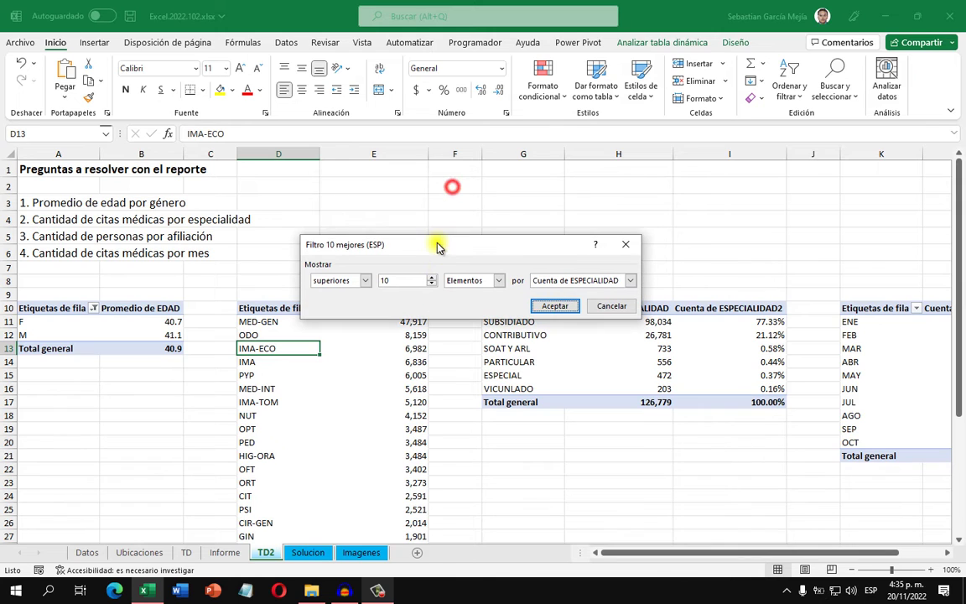
click(365, 280)
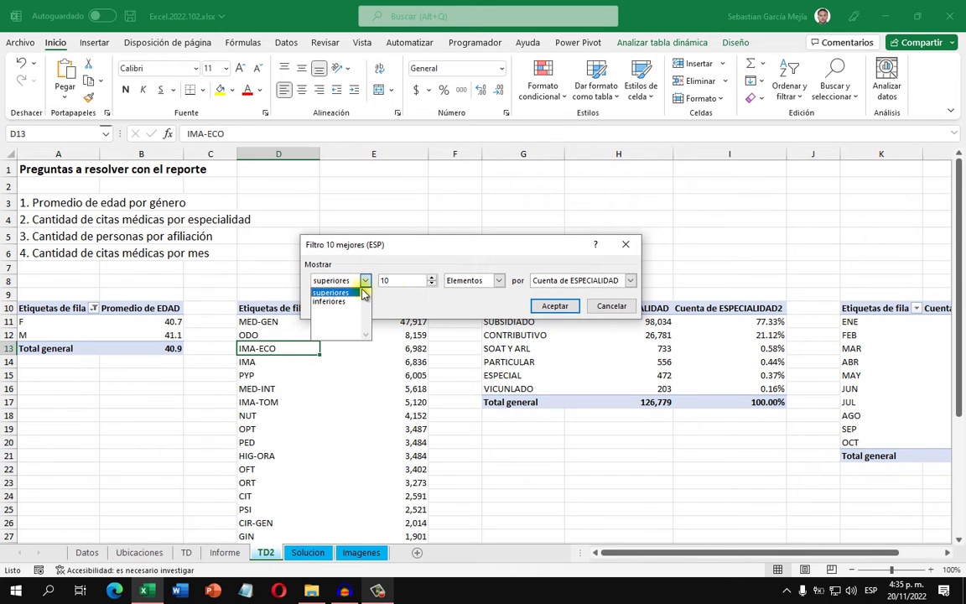
click(385, 268)
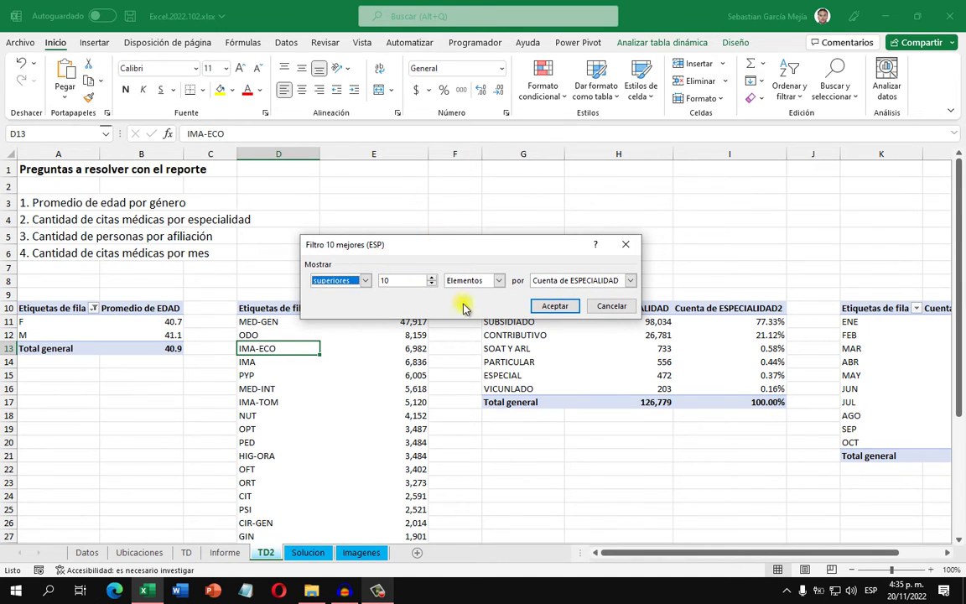
click(556, 304)
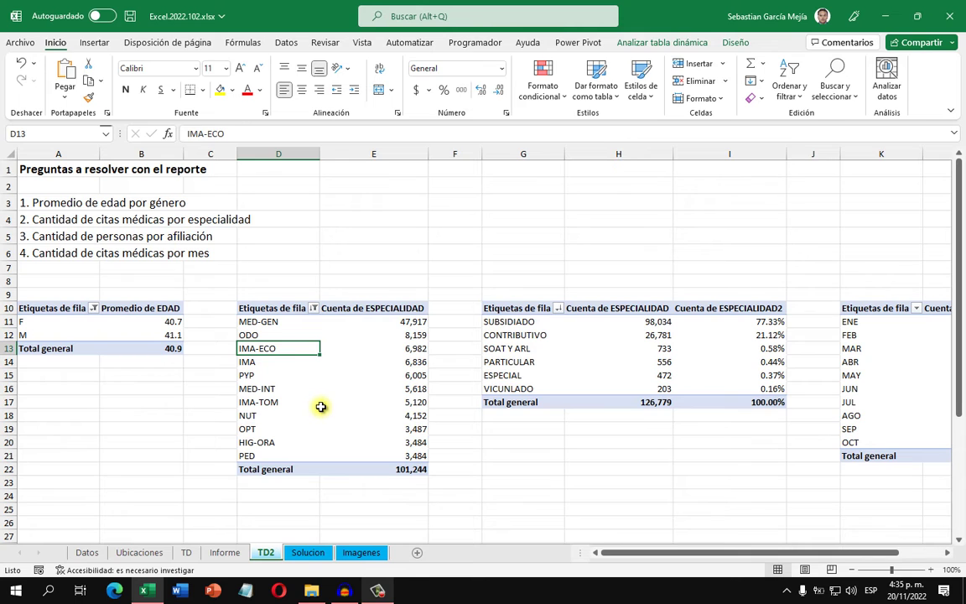
Return to the Solucion sheet and add data labels to the bars of the specialty chart.
click(317, 554)
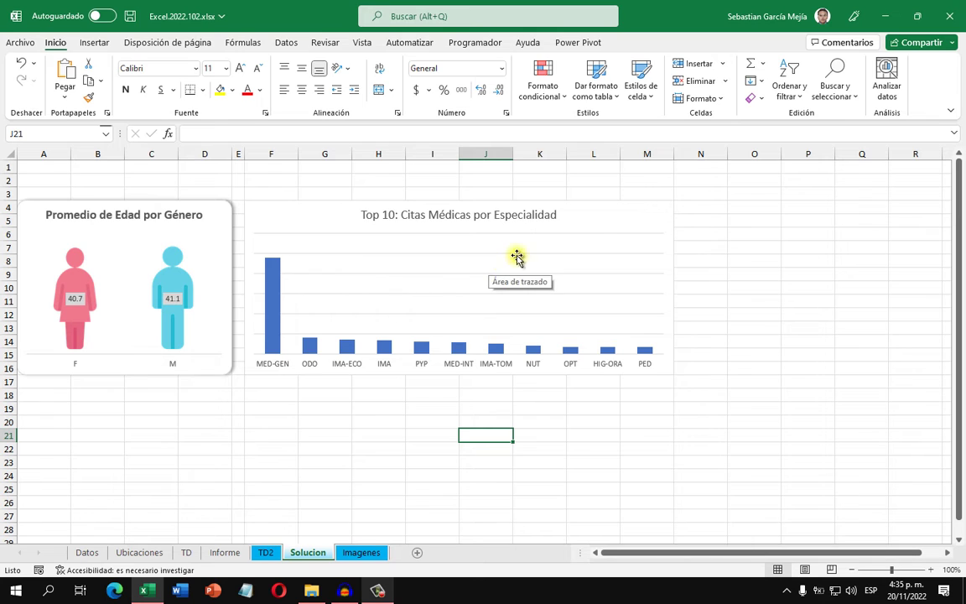
click(603, 218)
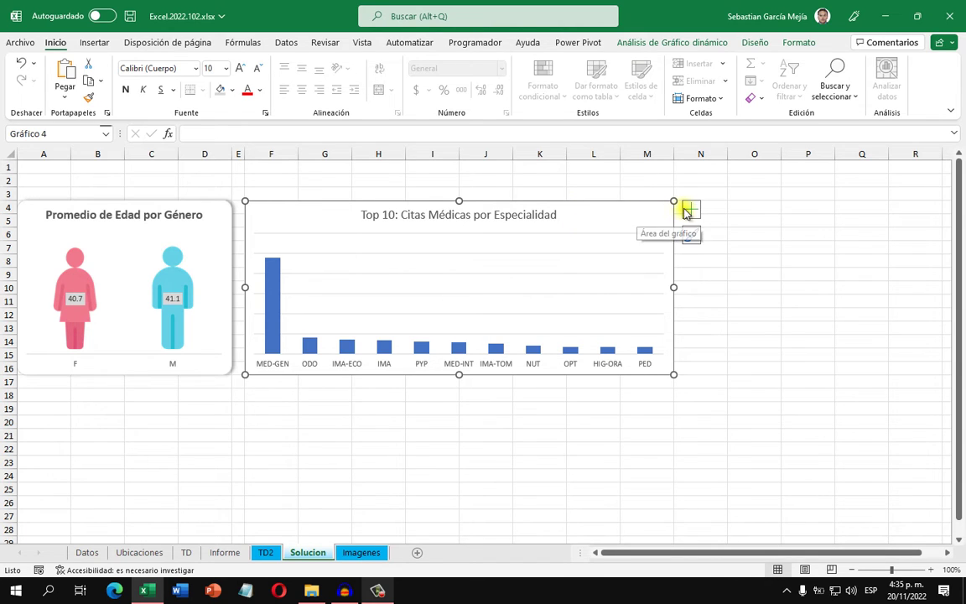
click(277, 287)
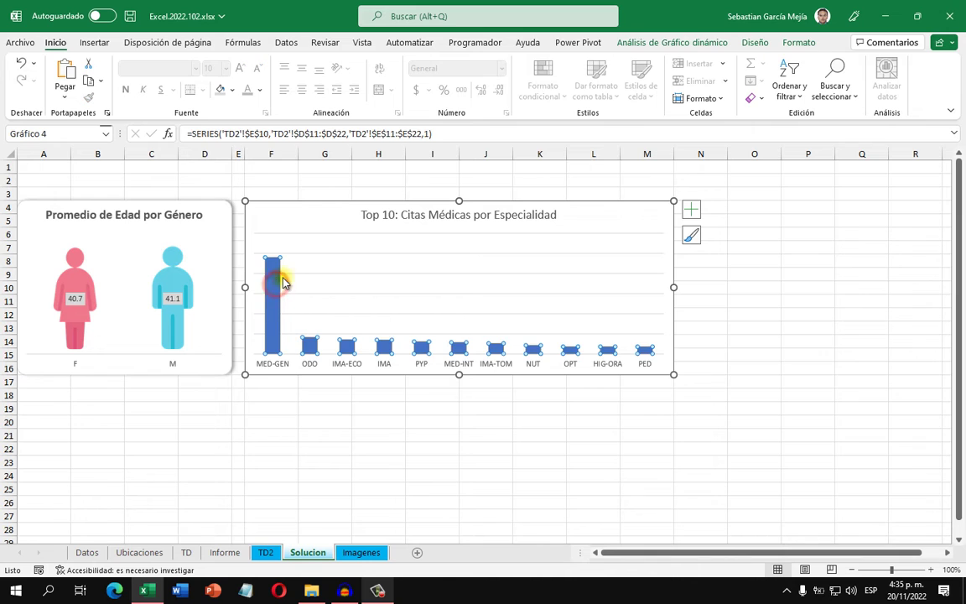
click(691, 210)
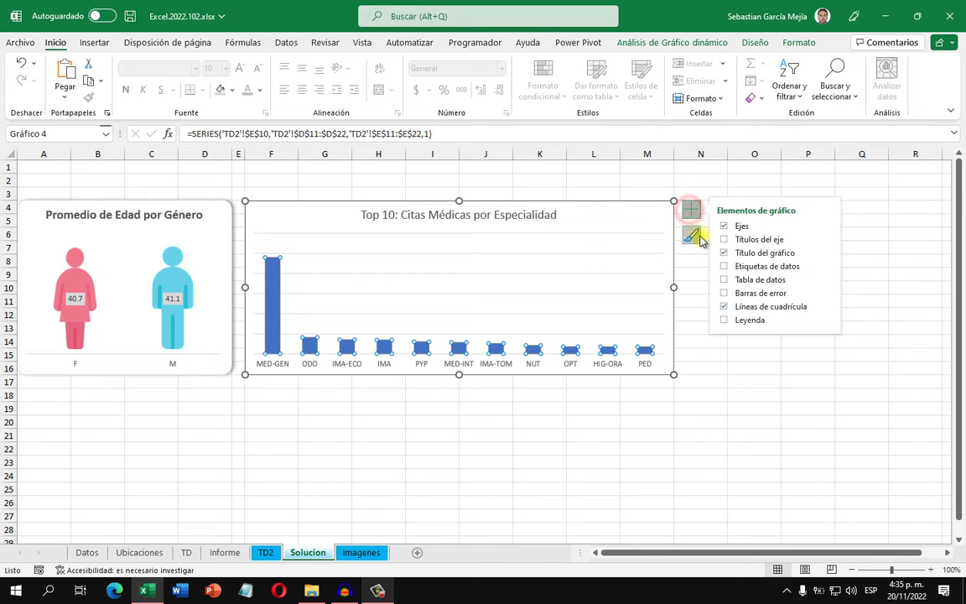
click(725, 269)
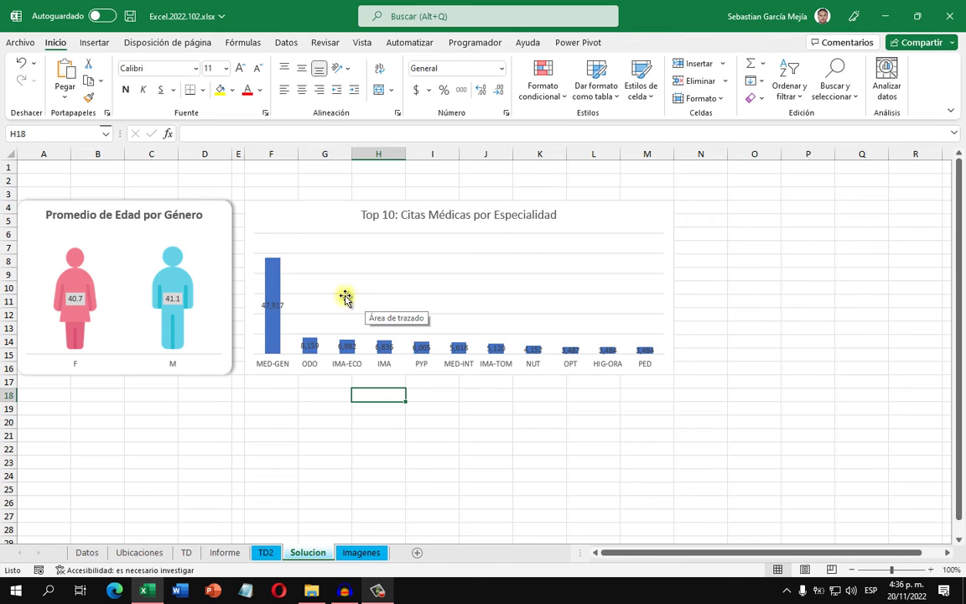
Fill the specialty chart's bars with the lighter blue accent from the theme colors.
click(273, 277)
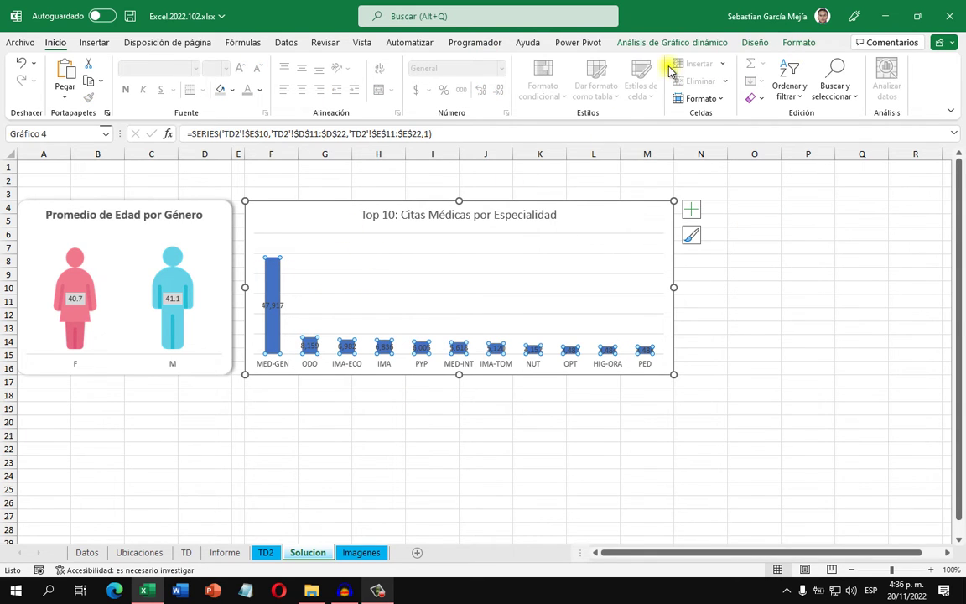
click(784, 44)
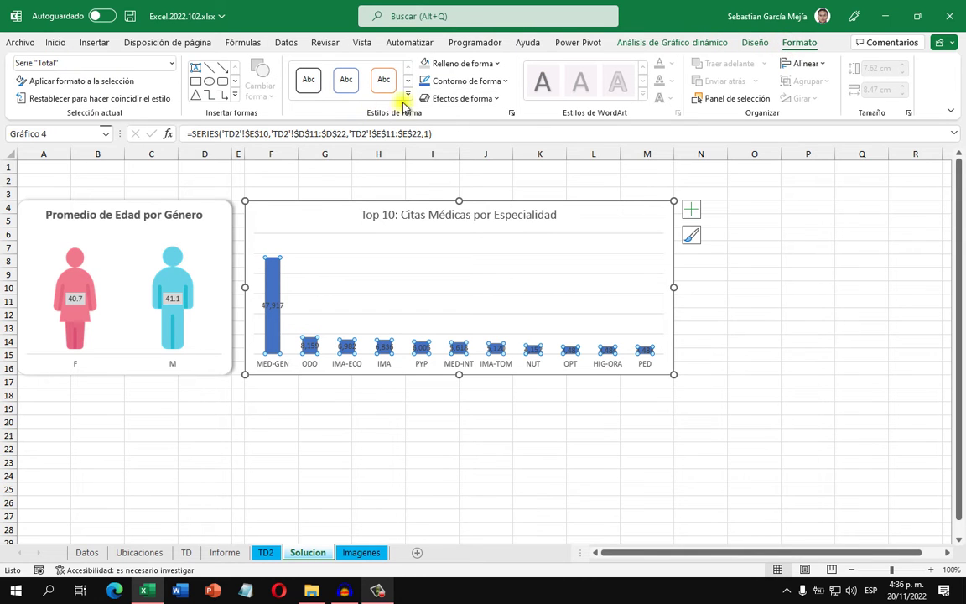
click(489, 64)
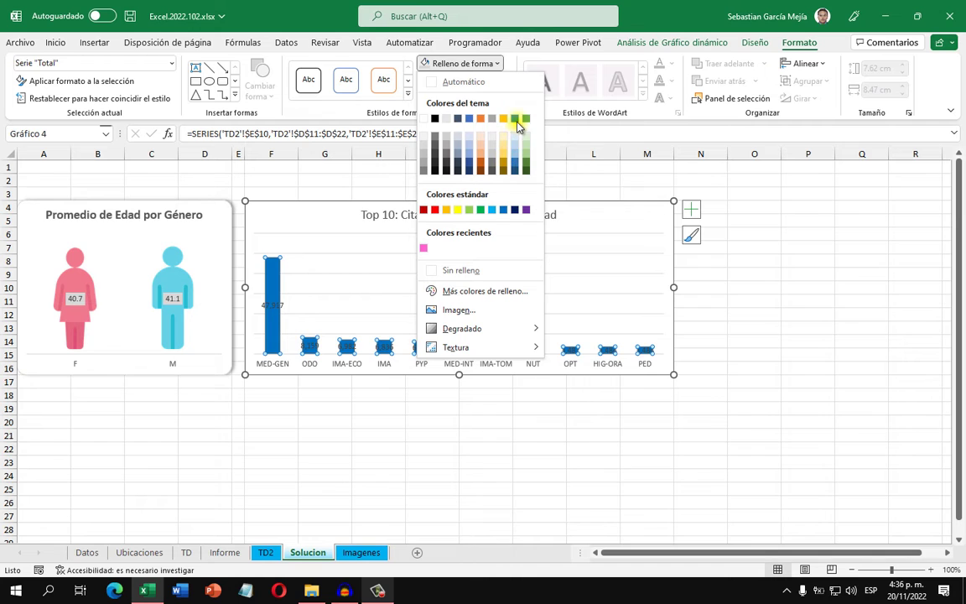
click(517, 122)
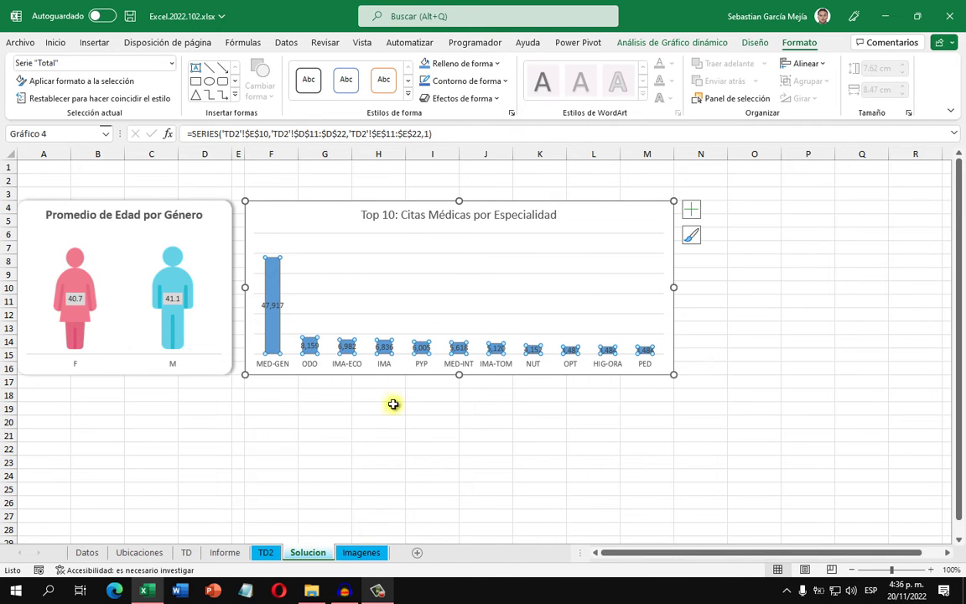
Set the specialty chart's data label position to Centro and delete its horizontal gridlines.
click(691, 209)
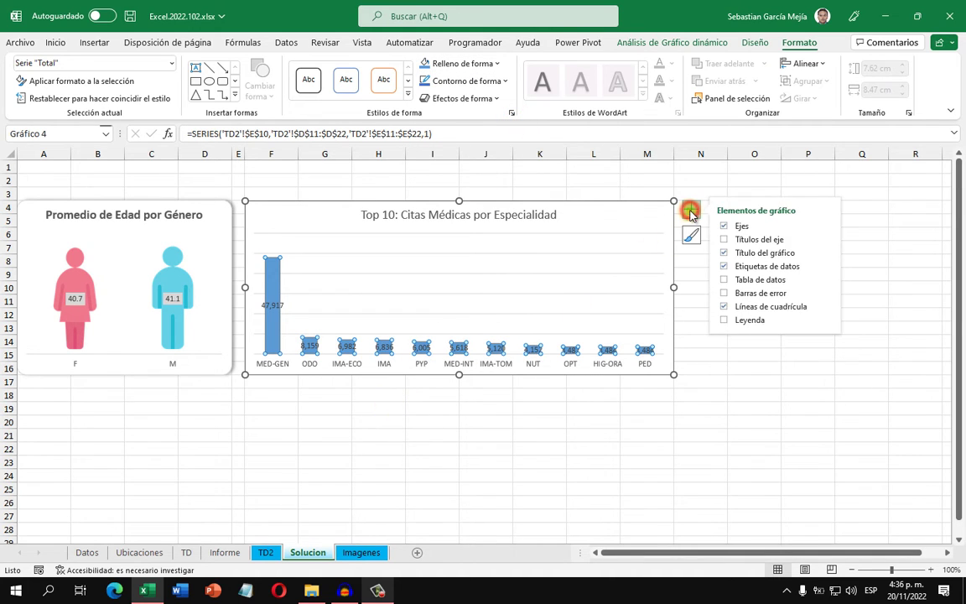
click(826, 266)
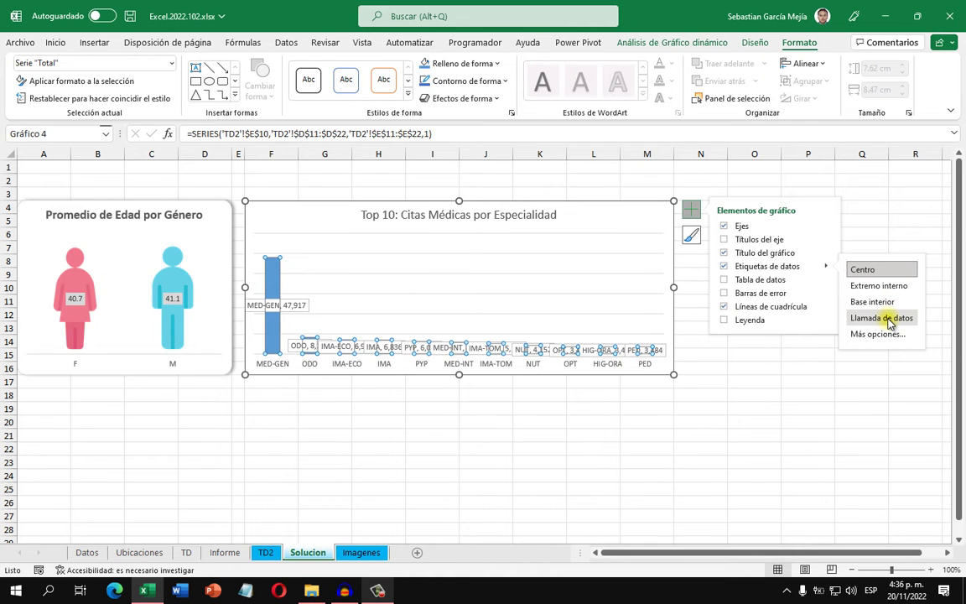
click(884, 274)
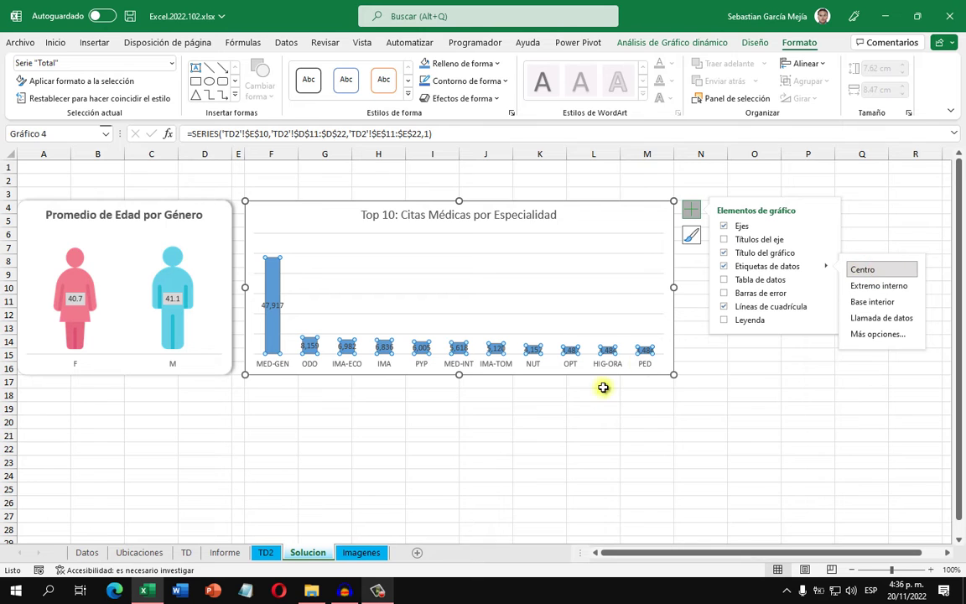
click(578, 406)
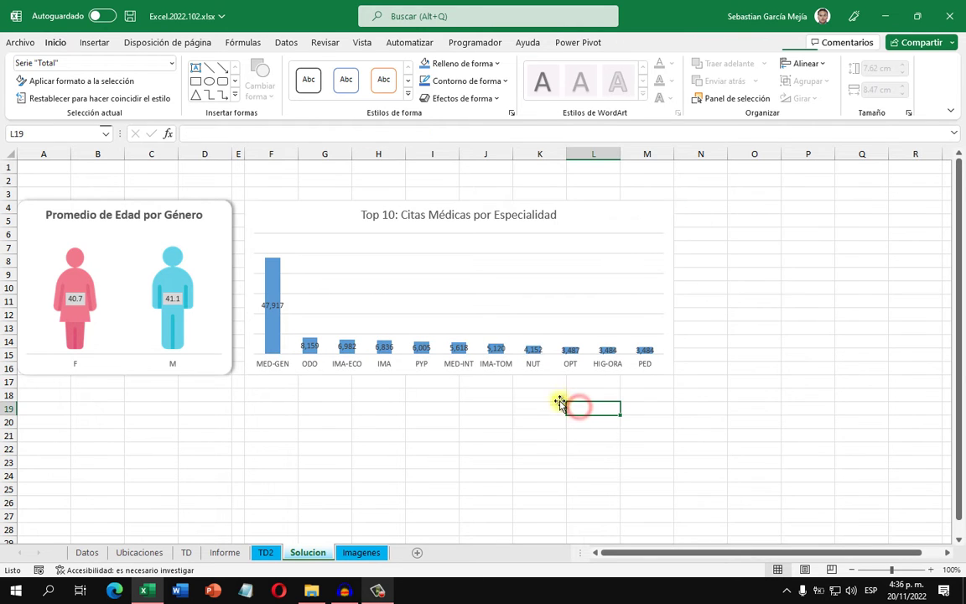
click(467, 258)
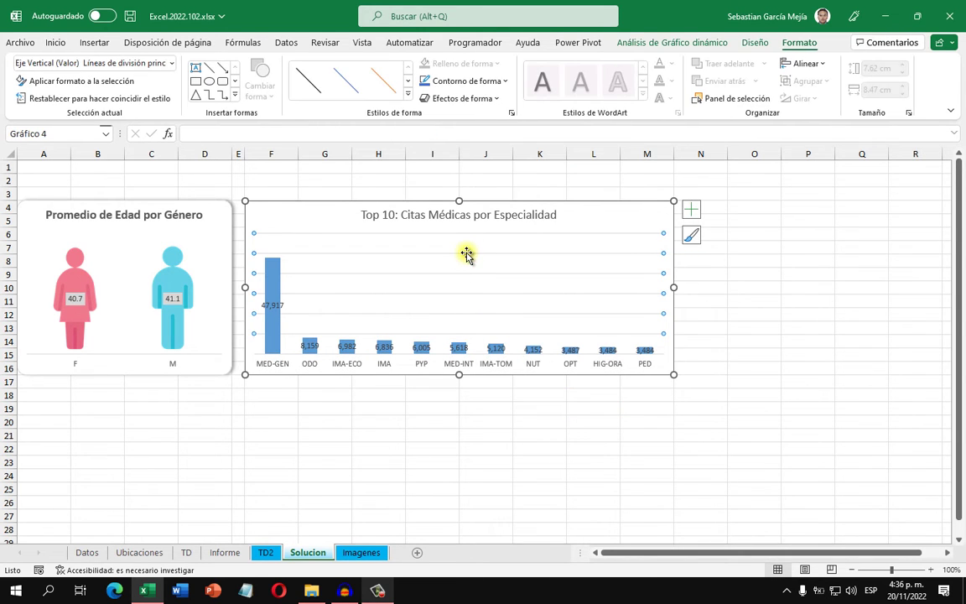
key(Delete)
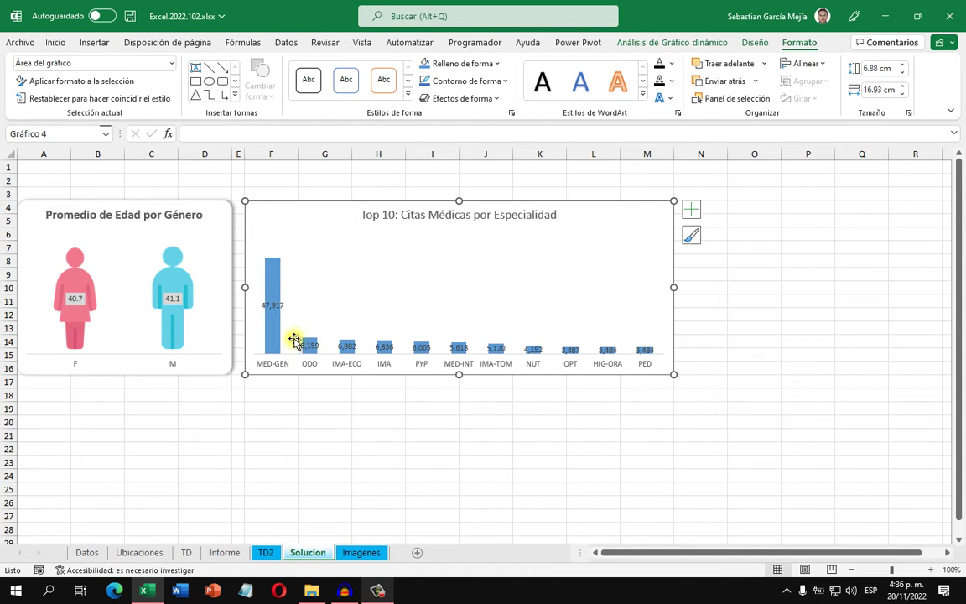
Widen the specialty chart's bars by trying gap widths (Ancho del rango) of 100% and 50%, ending at 30%.
click(270, 278)
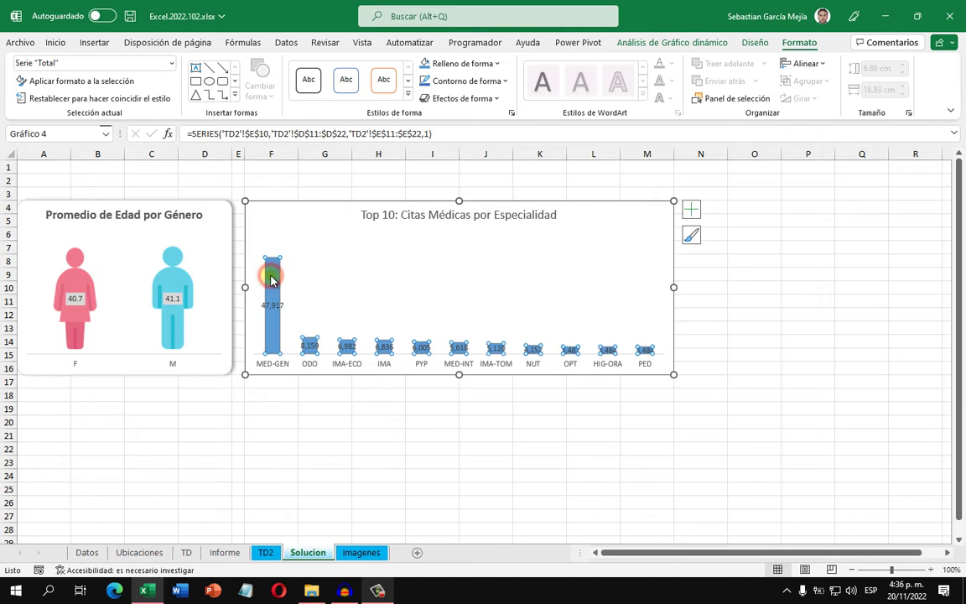
right_click(270, 281)
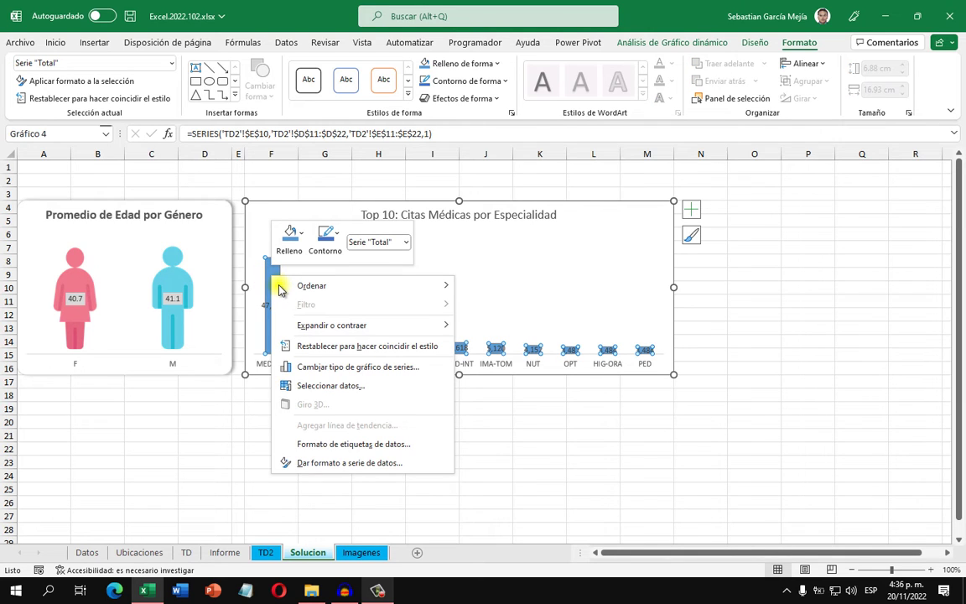
click(412, 467)
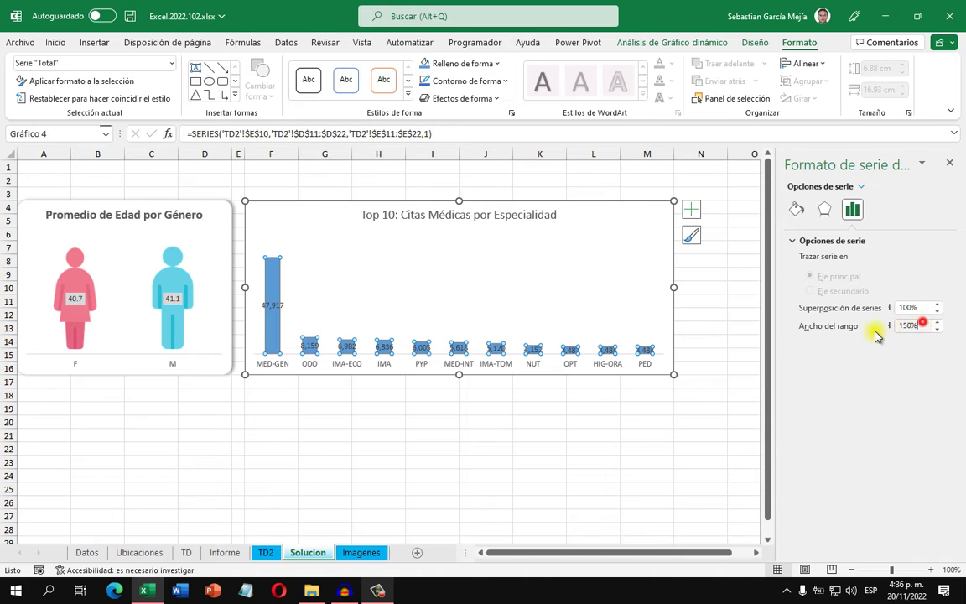
double_click(921, 324)
text(1)
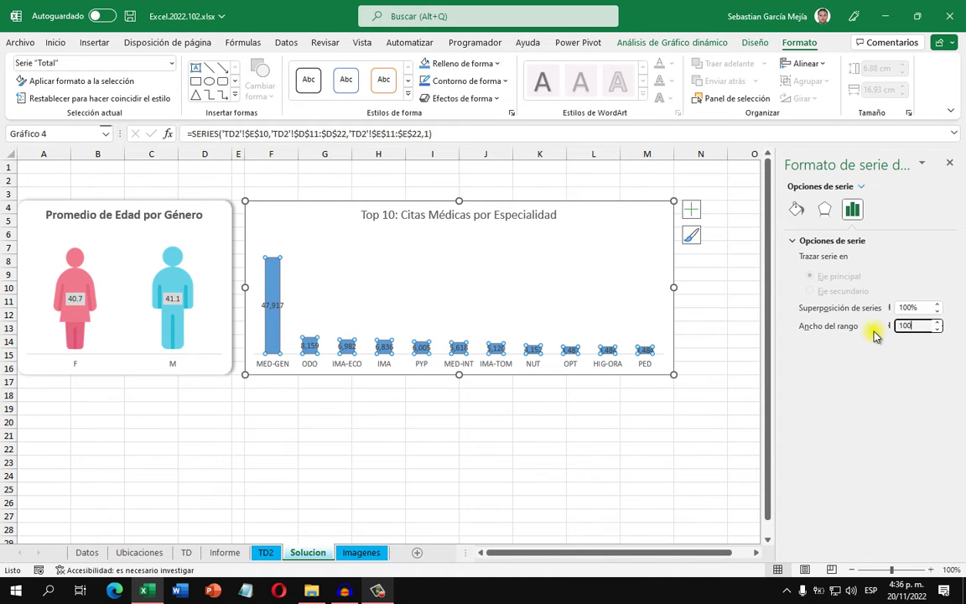
key(Return)
drag(919, 326, 881, 335)
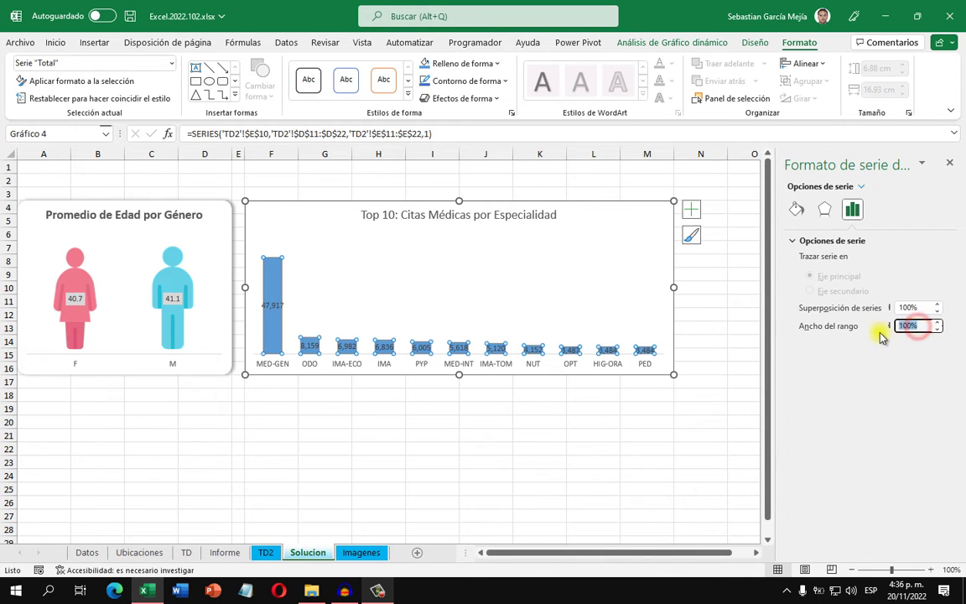
key(Return)
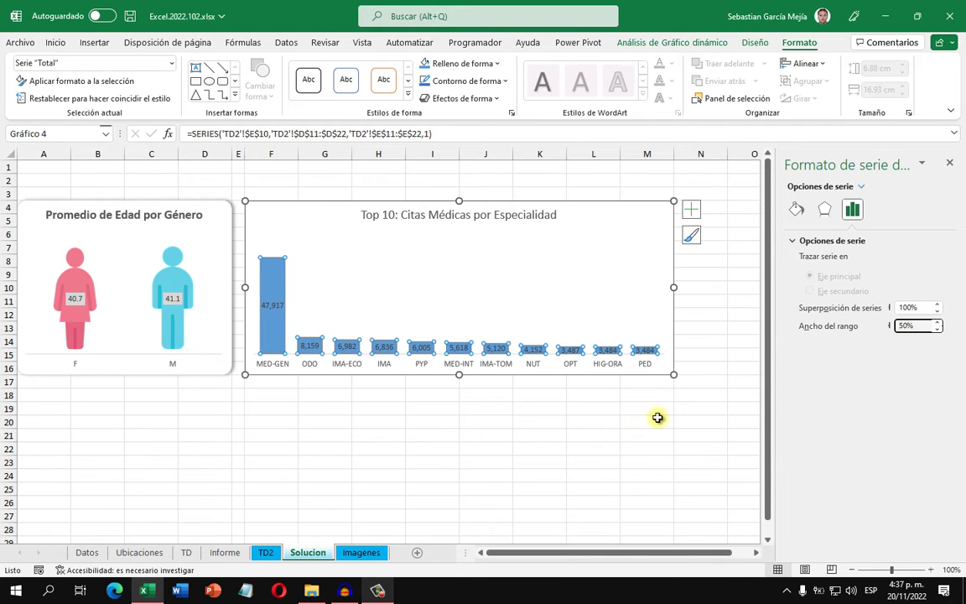
drag(892, 327, 879, 334)
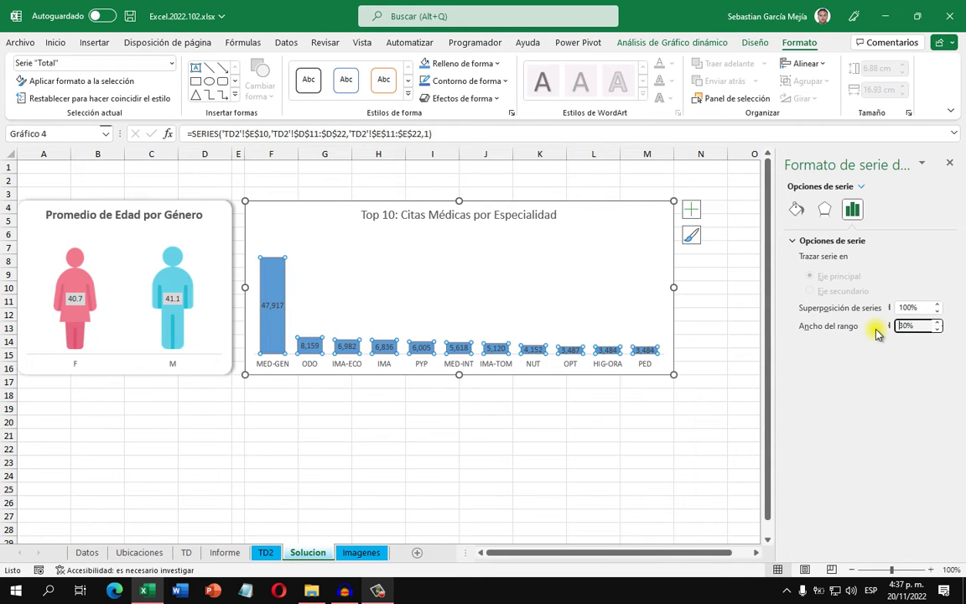
text(30)
key(Return)
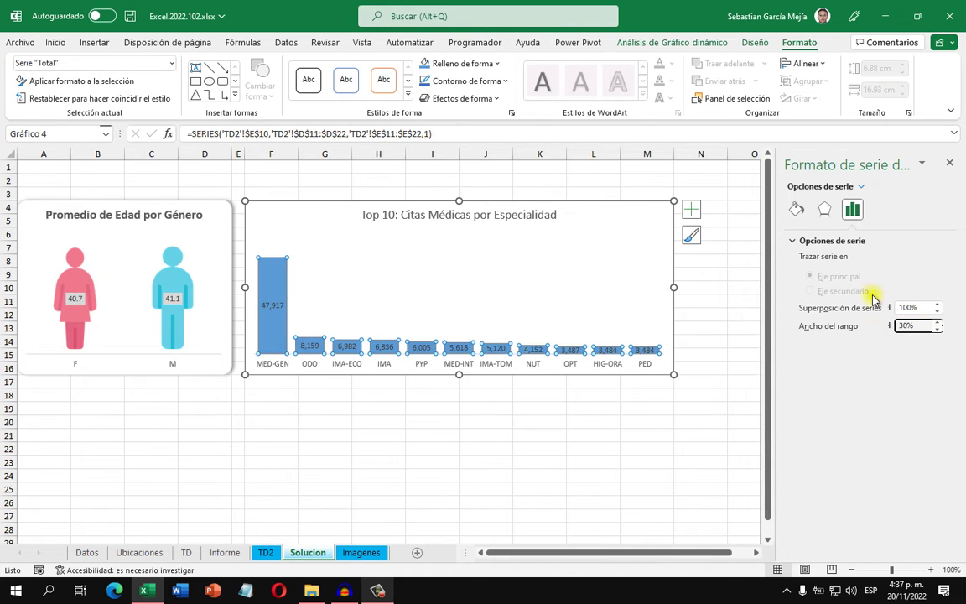
click(550, 420)
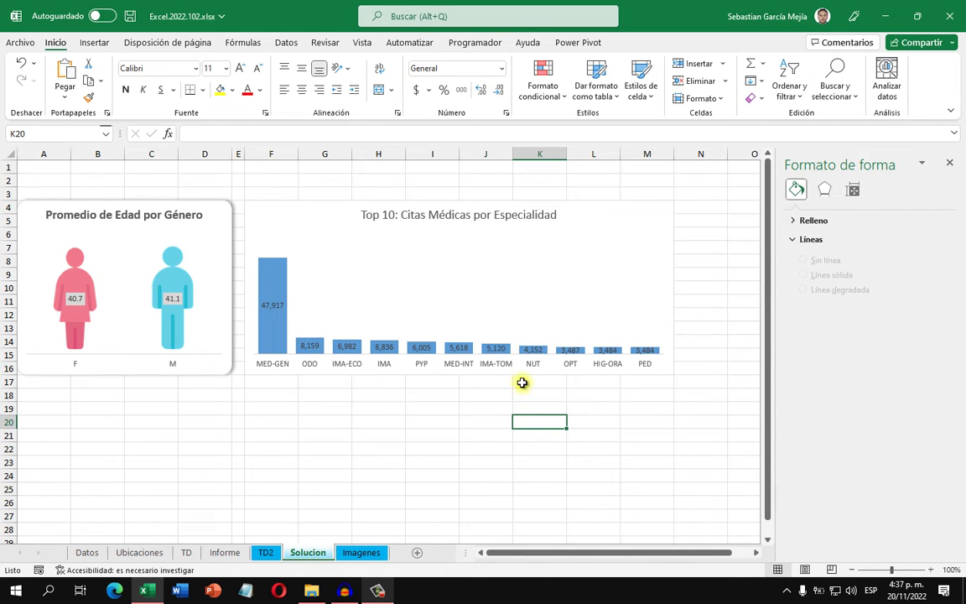
Make the title "Top 10: Citas Médicas por Especialidad" of the specialty chart bold.
click(508, 217)
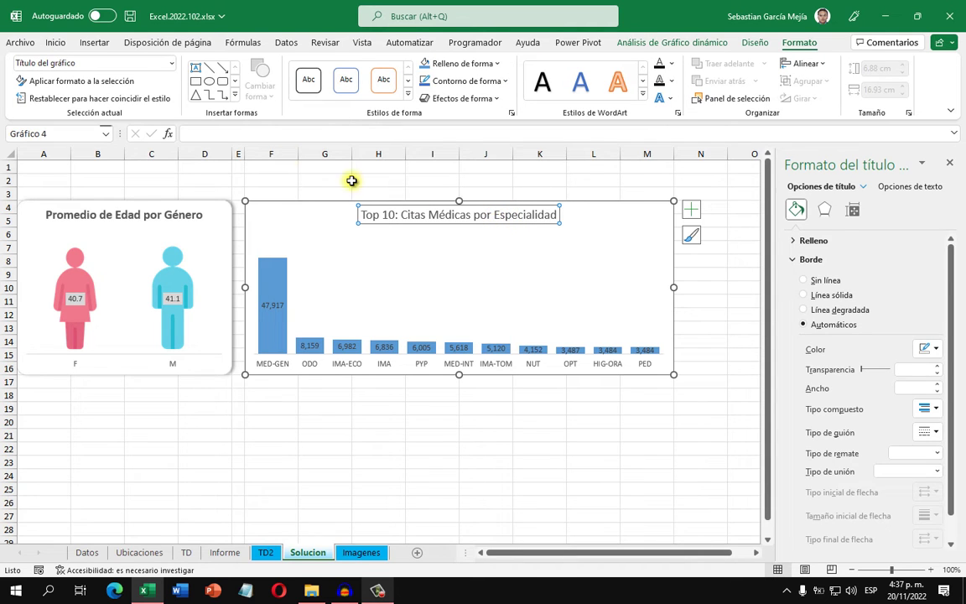
click(57, 42)
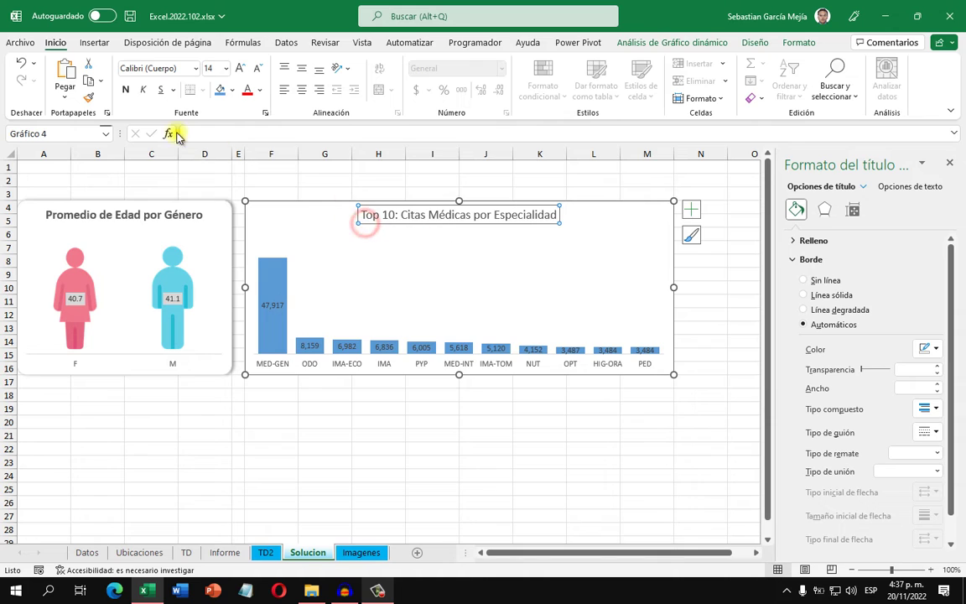
click(125, 89)
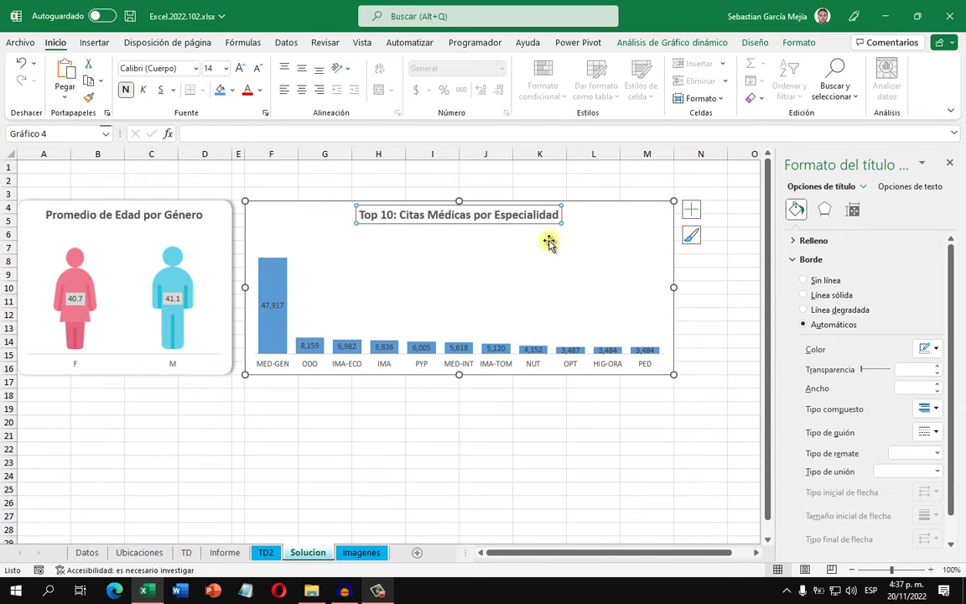
Give the specialty chart area rounded corners and the exterior shadow preset offset to the right, and close the formatting pane.
click(634, 209)
scroll(860, 417, down, 1)
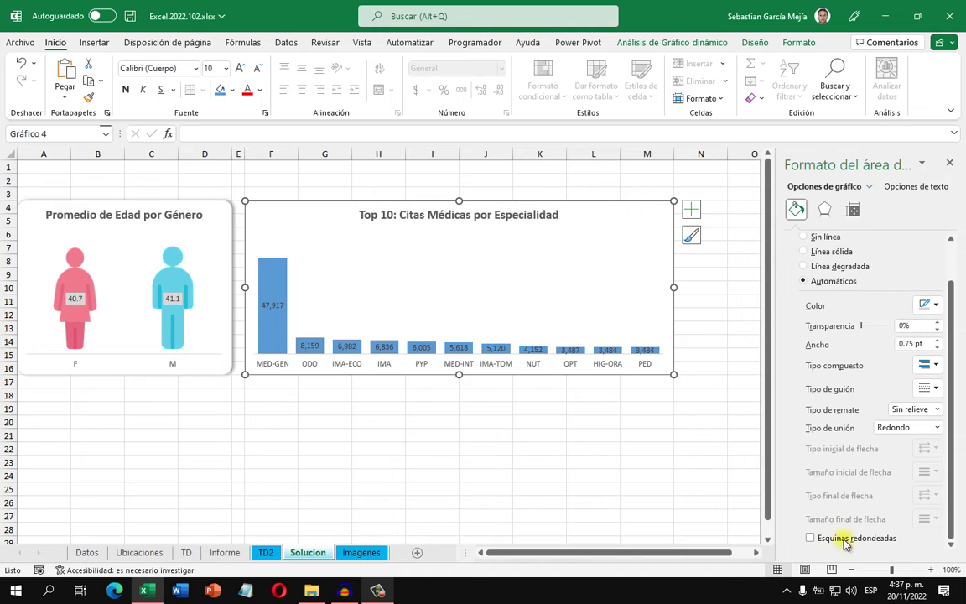
click(811, 538)
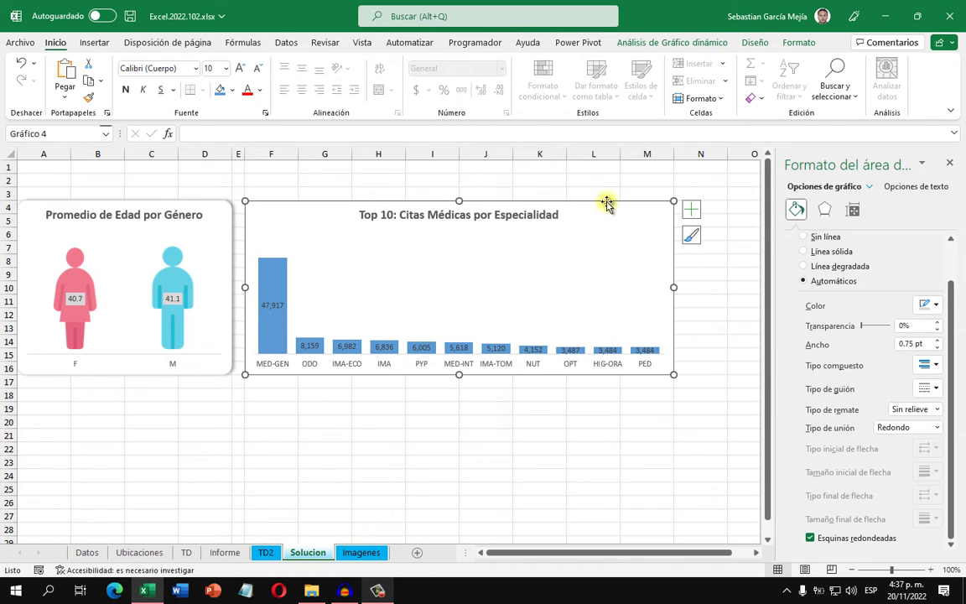
click(825, 209)
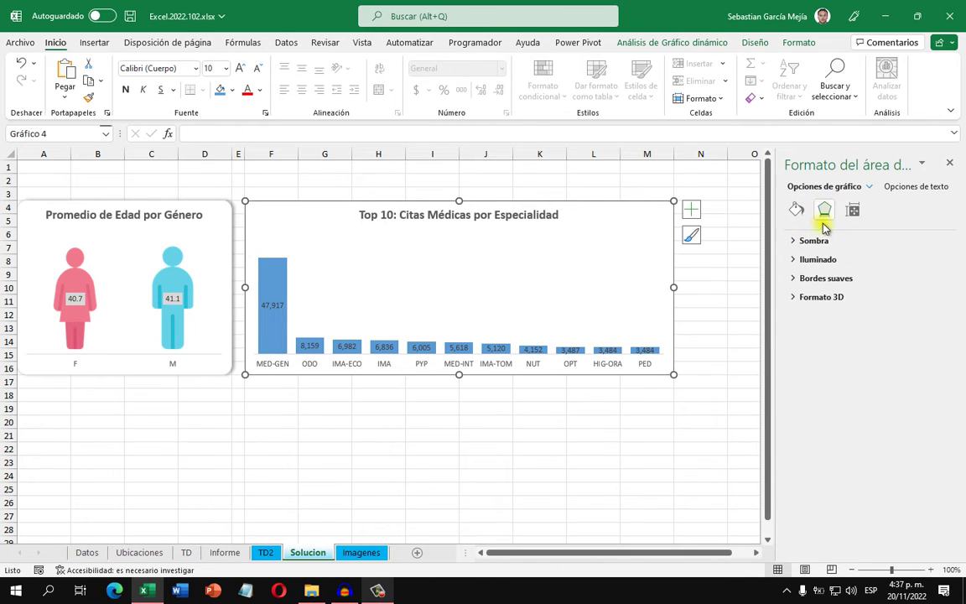
click(798, 241)
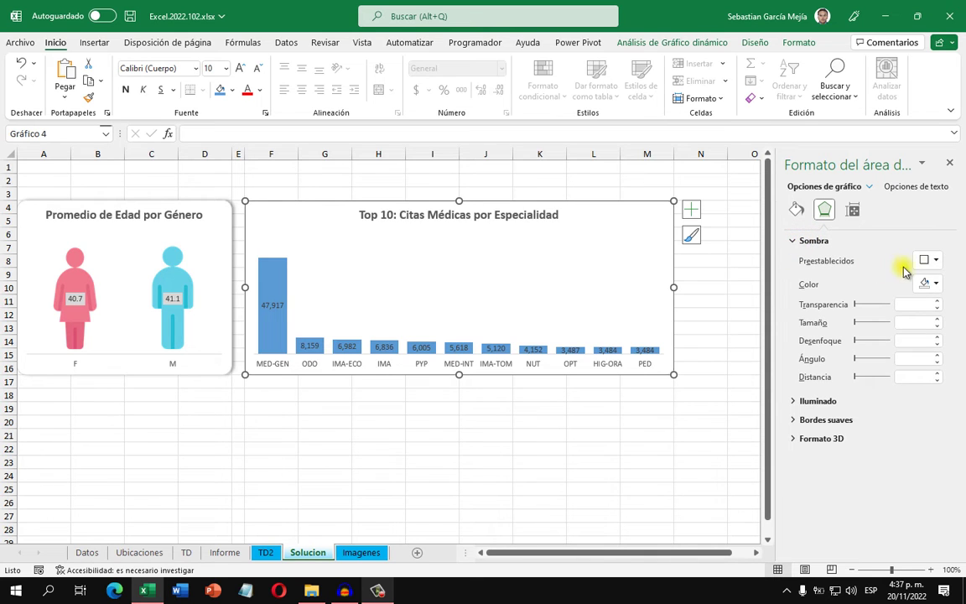
click(933, 261)
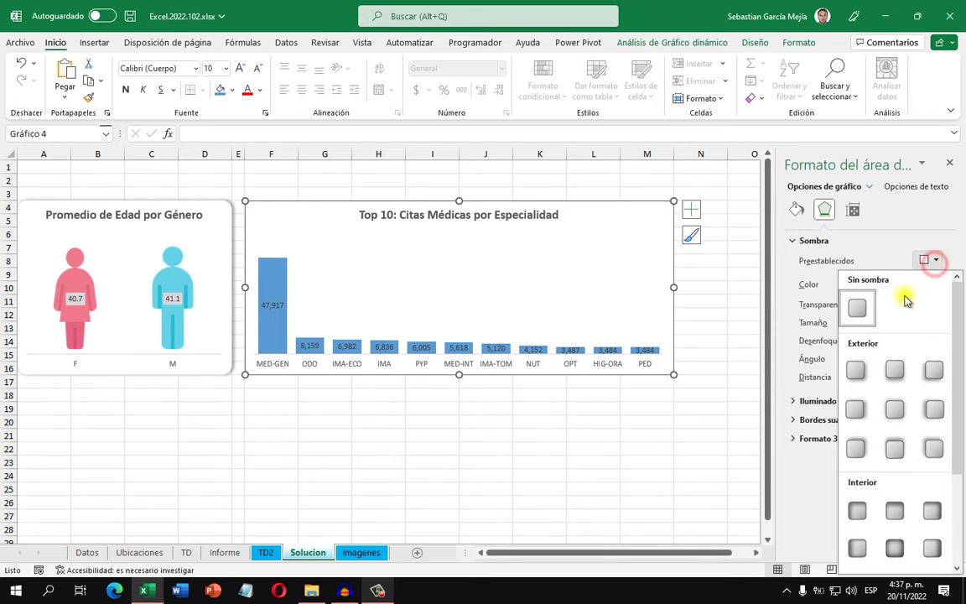
click(857, 410)
click(663, 420)
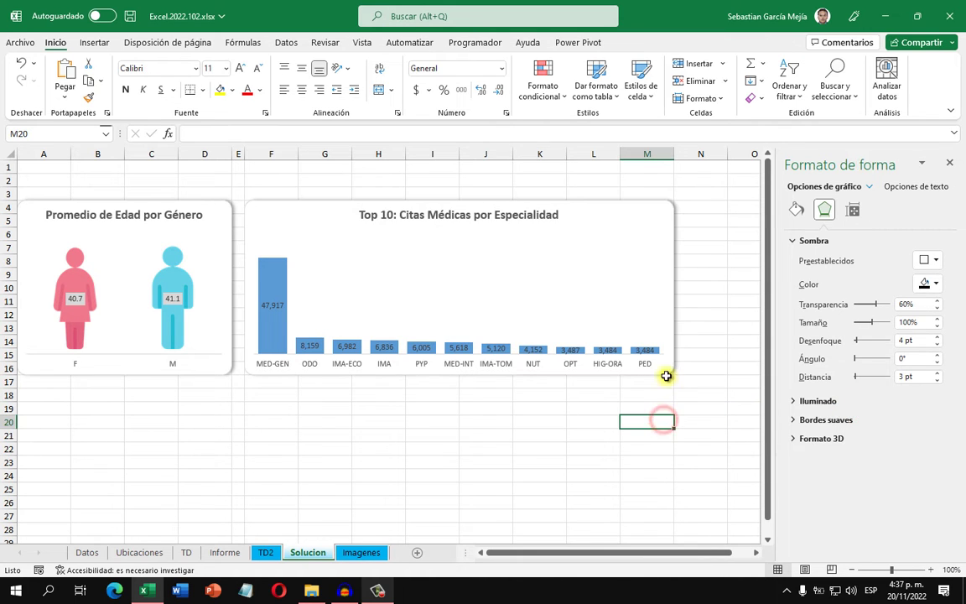
click(950, 162)
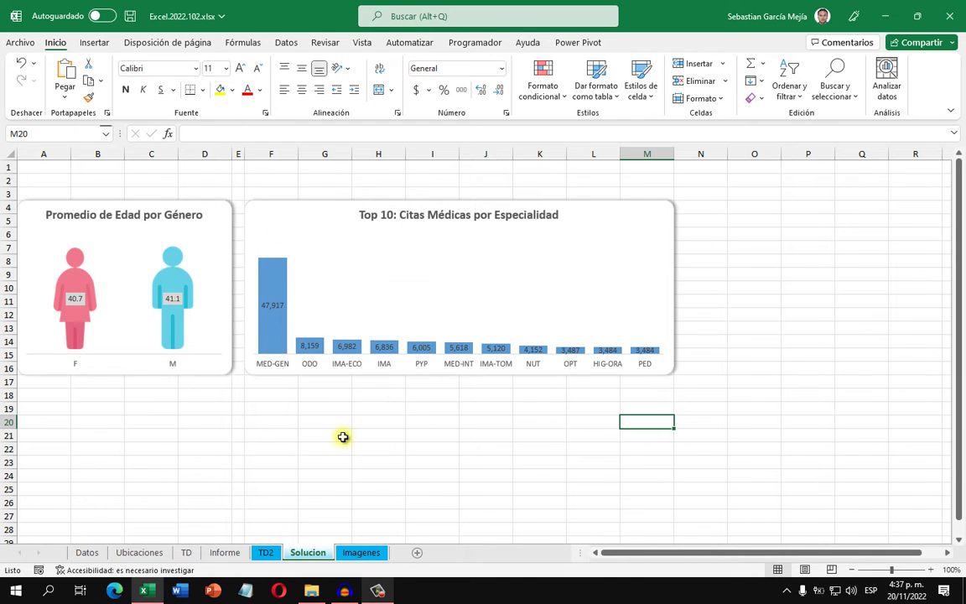
After checking the Informe sheet, insert two blank columns at column K on the TD2 sheet, before the monthly appointments pivot table.
click(225, 553)
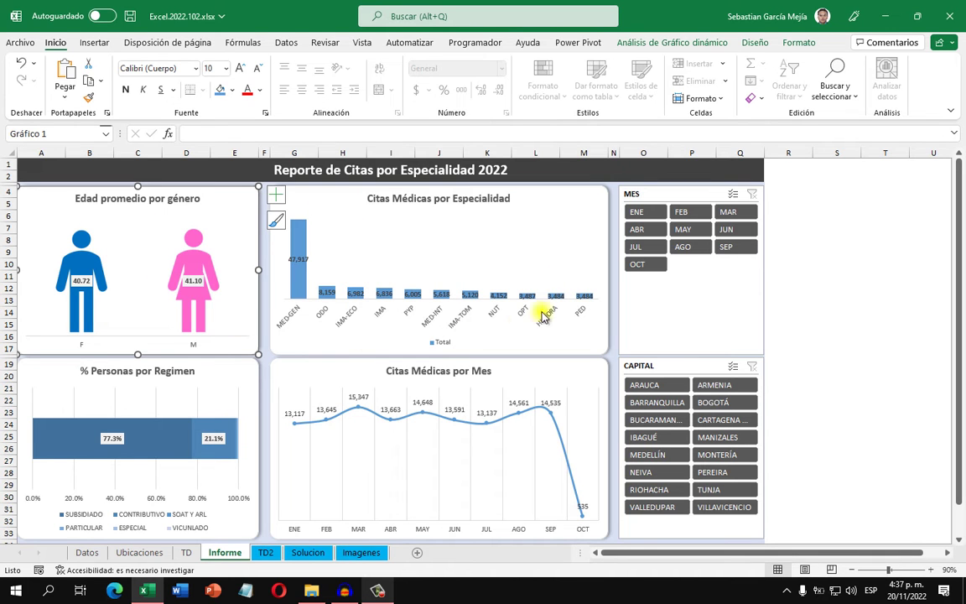
click(265, 553)
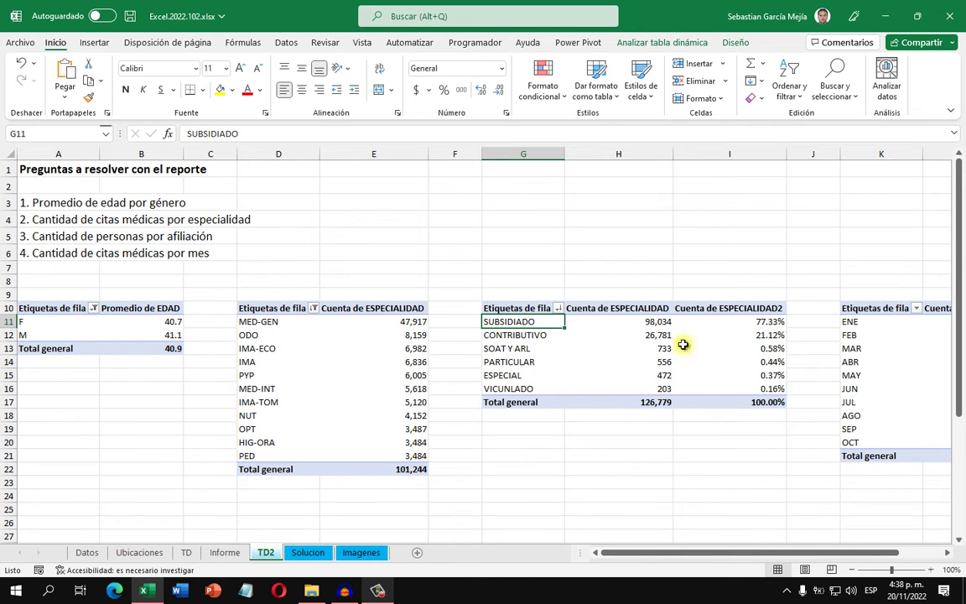
drag(710, 559, 805, 535)
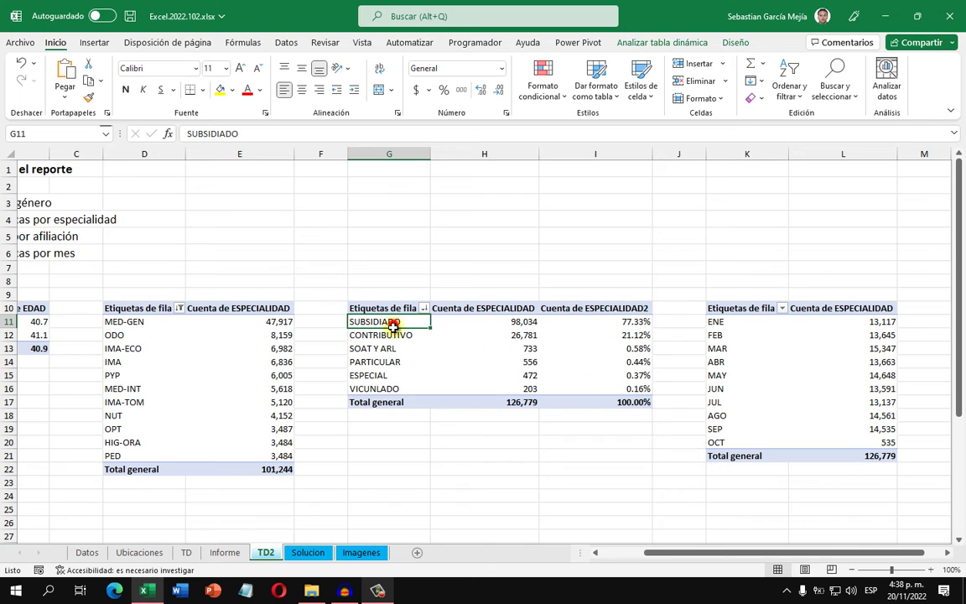
drag(393, 325, 394, 387)
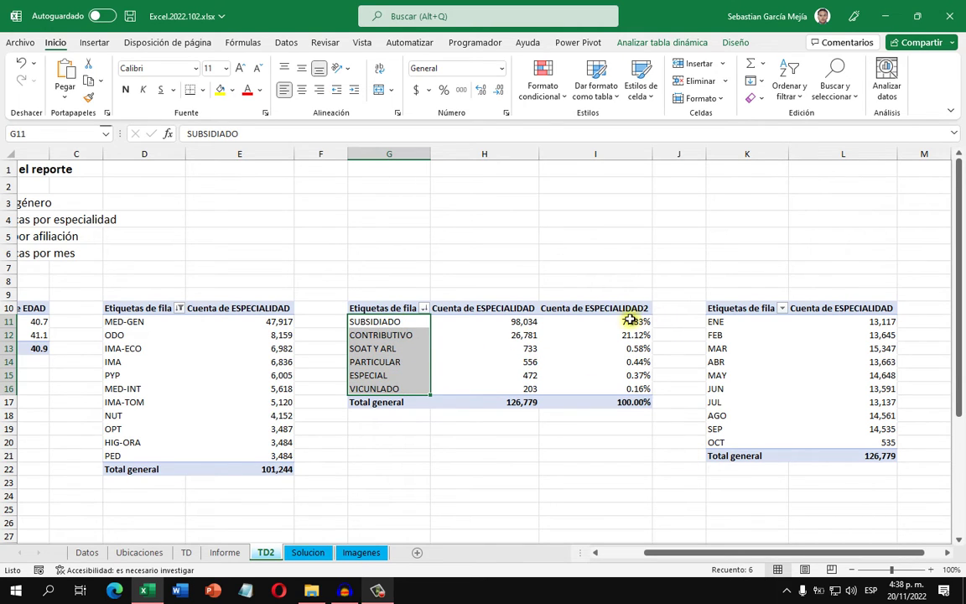
drag(631, 321, 631, 388)
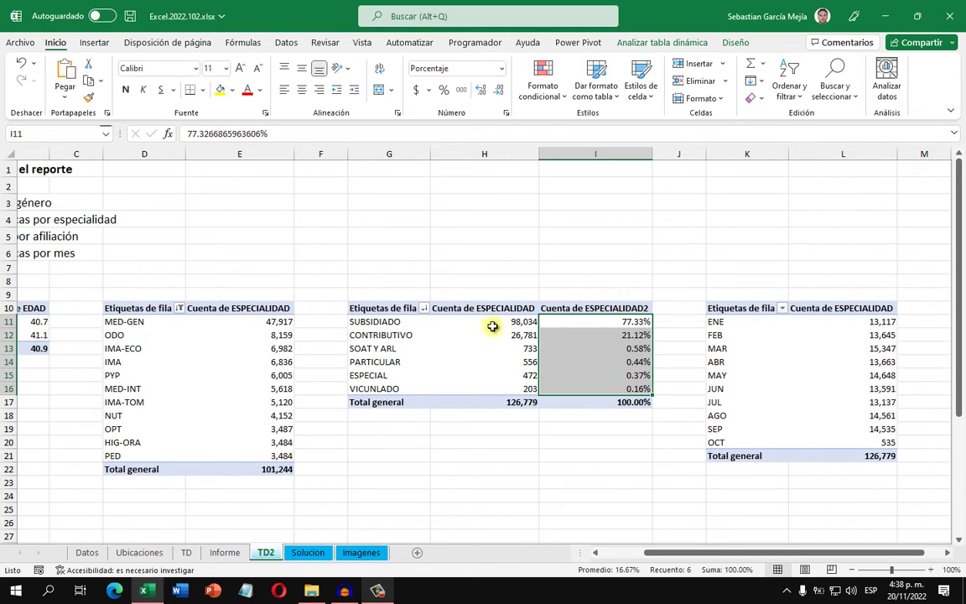
click(394, 323)
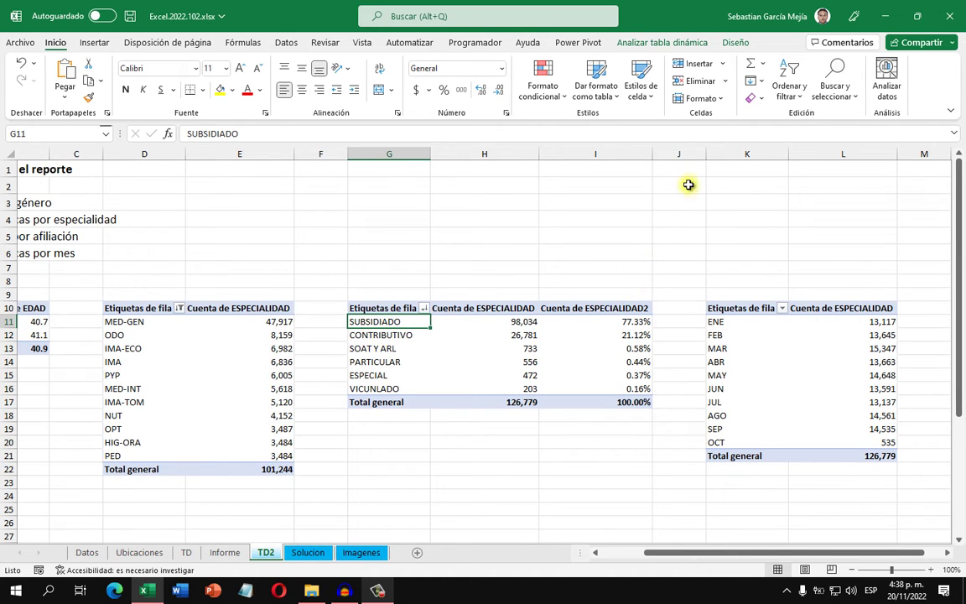
click(721, 157)
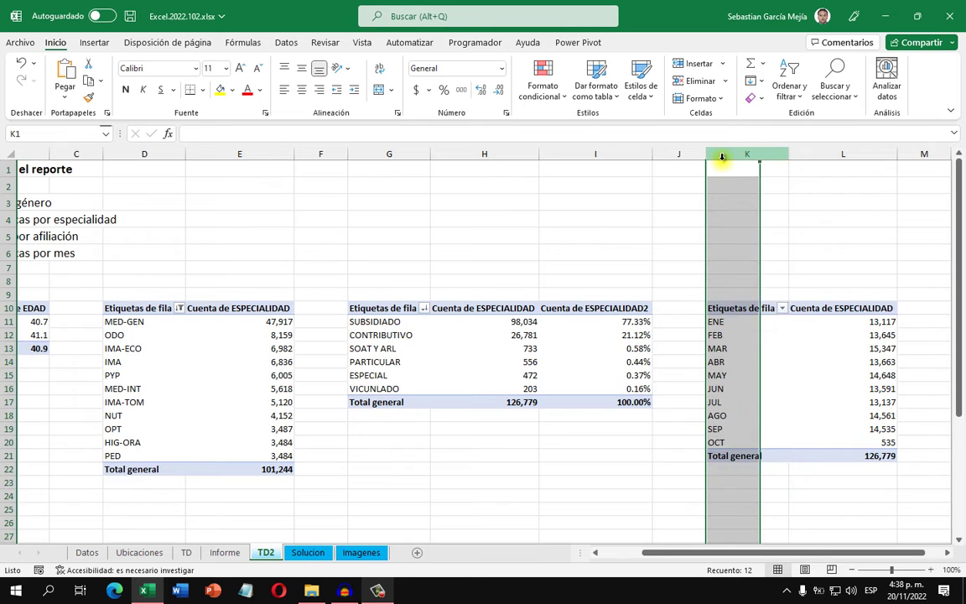
key(ctrl+plus)
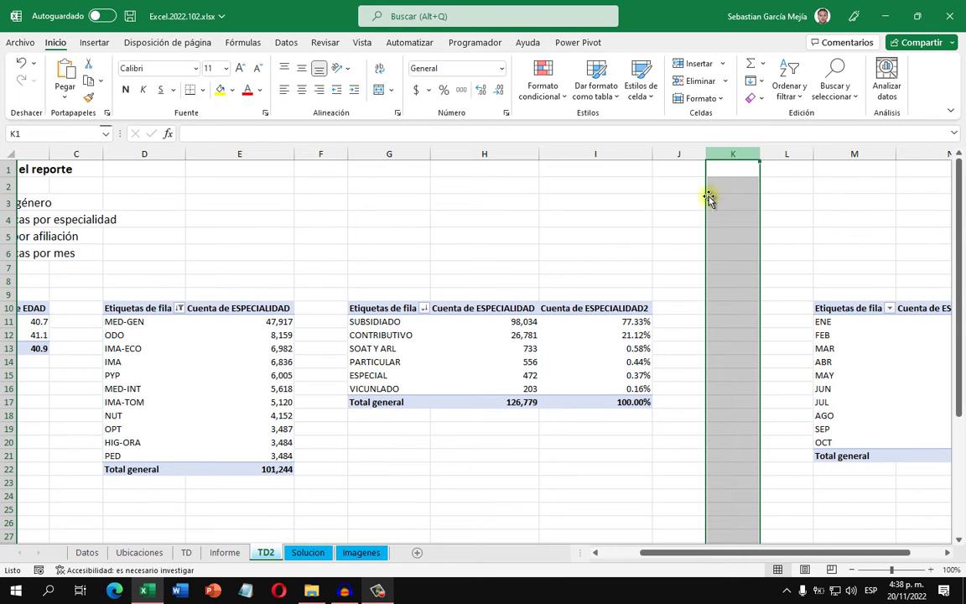
Enter =G11 in J11, fill it down to J16 to repeat the affiliation labels, and autofit column J.
click(678, 290)
click(678, 323)
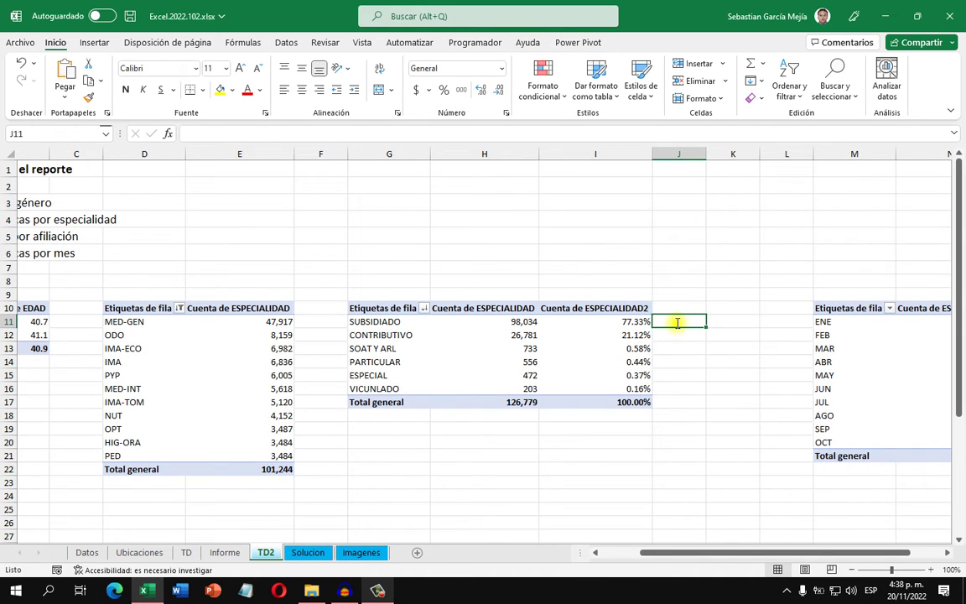
text(=)
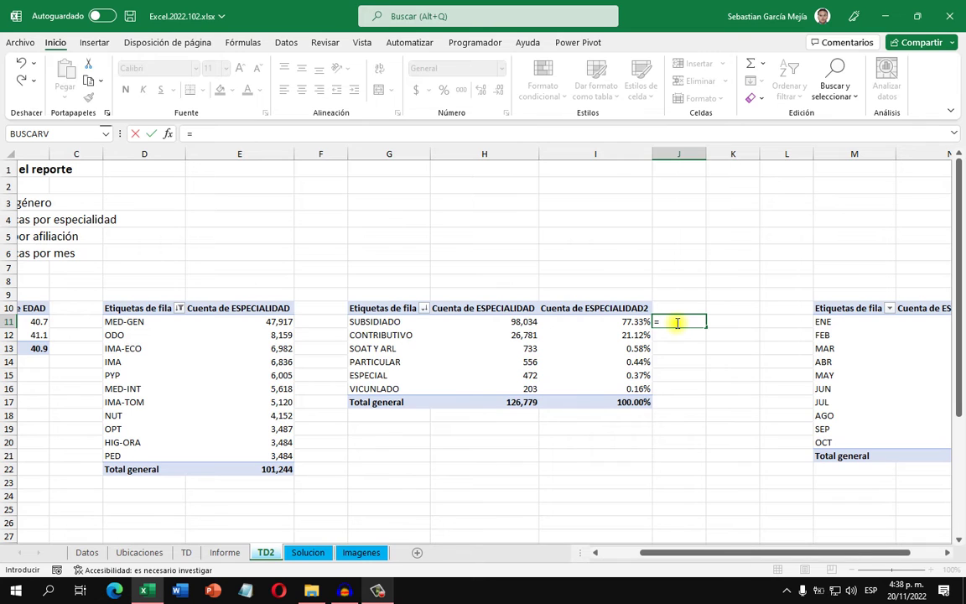
key(Left)
key(Left)
key(Left)
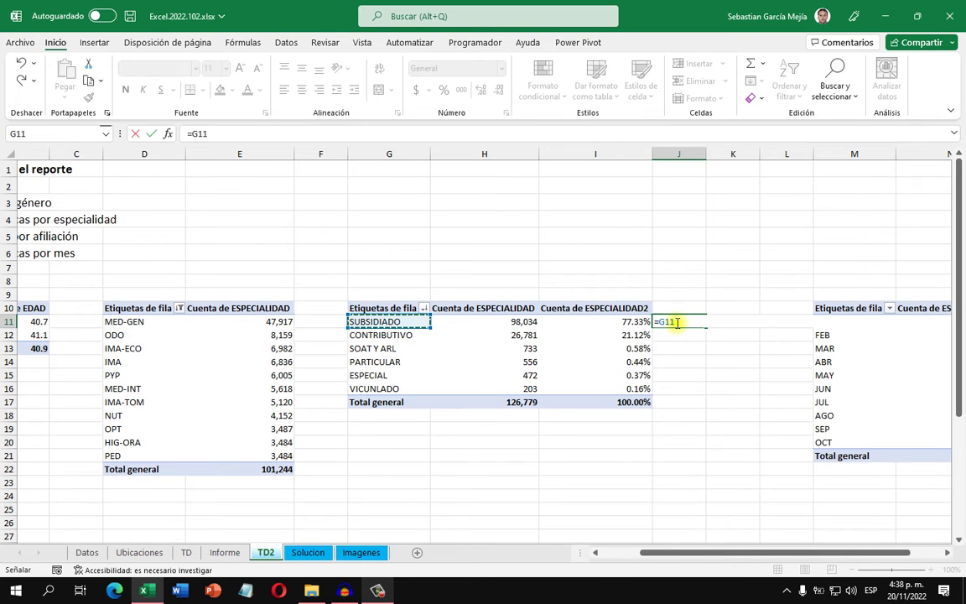
key(Return)
click(677, 323)
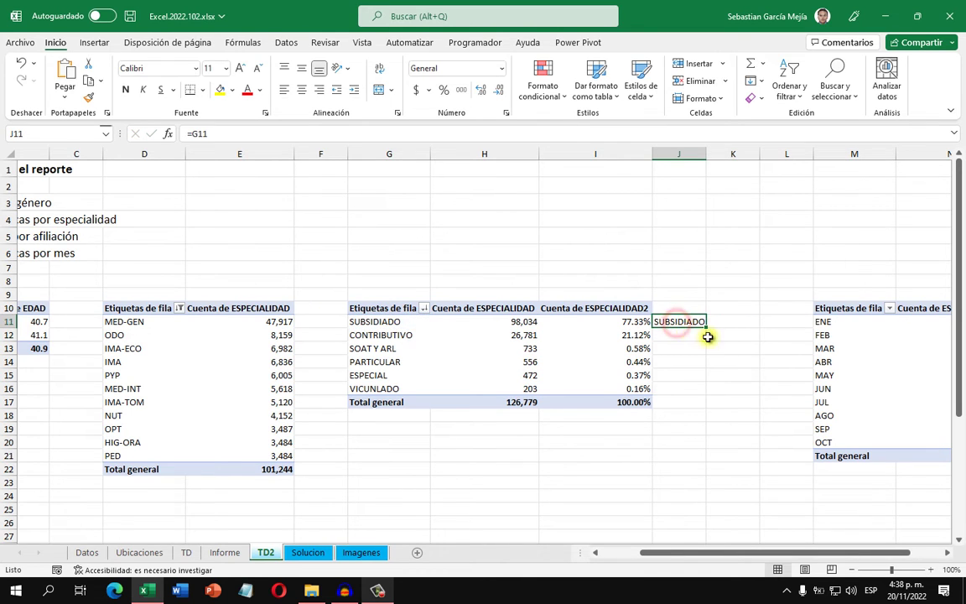
drag(707, 327, 695, 390)
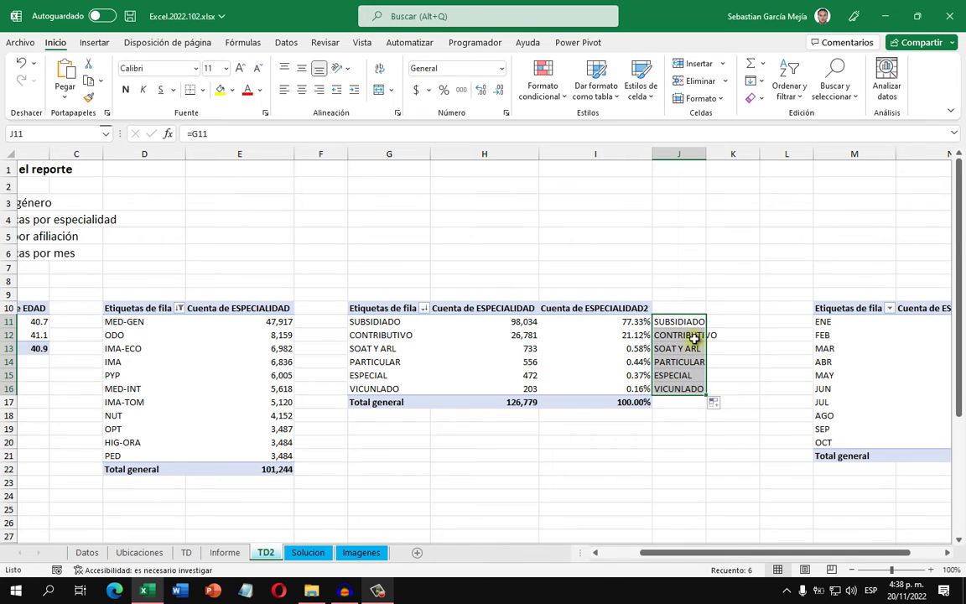
double_click(706, 154)
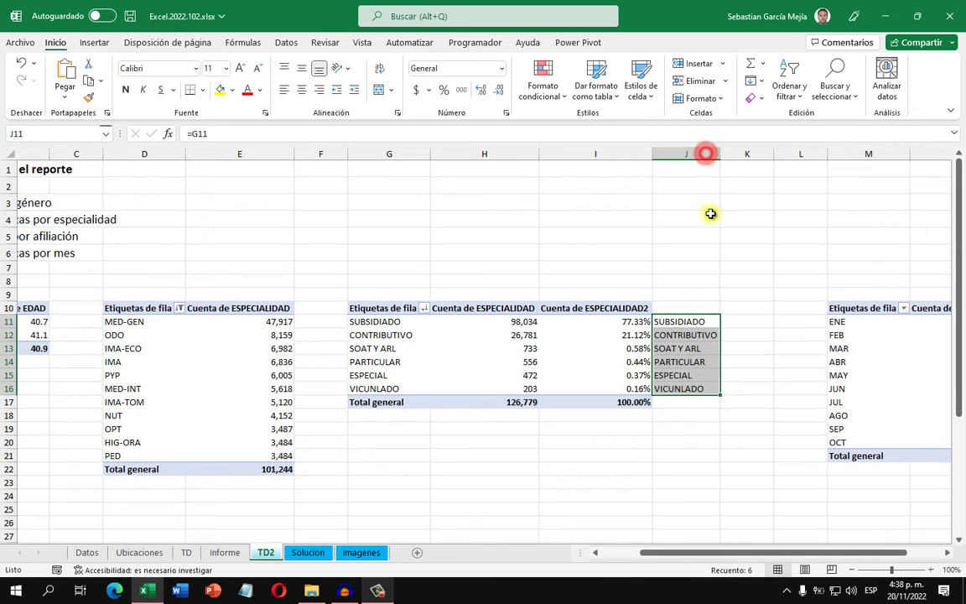
Enter =BUSCARV(J11,G:I,3,0) in K11 to look up the affiliation's percentage in the pivot table.
click(728, 320)
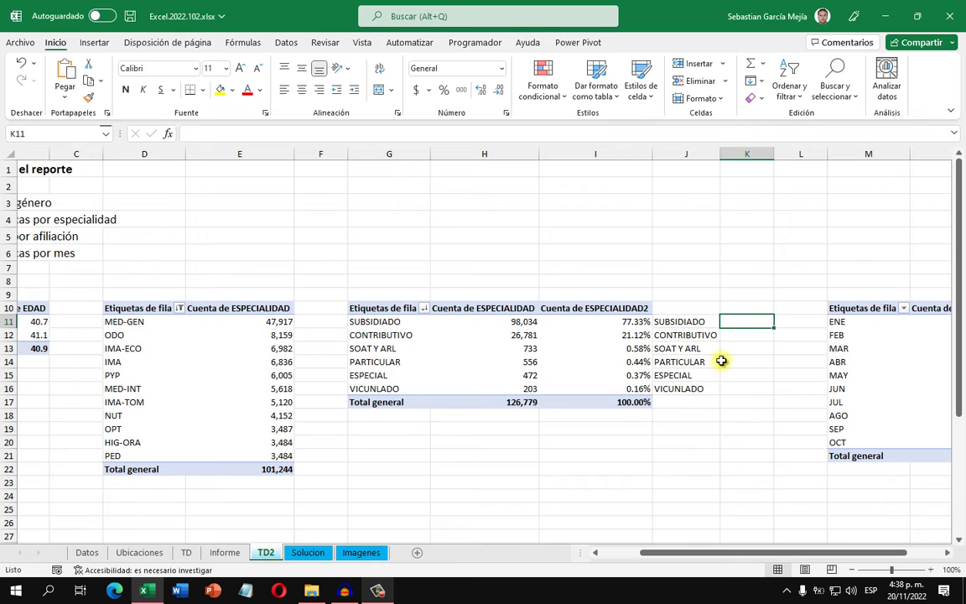
text(=busca)
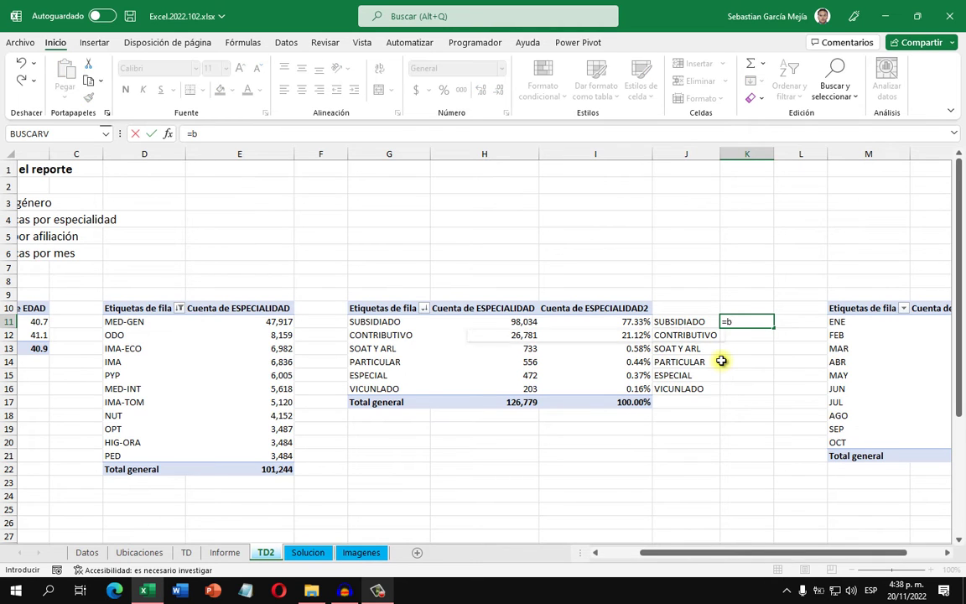
key(Down)
key(Down)
key(Tab)
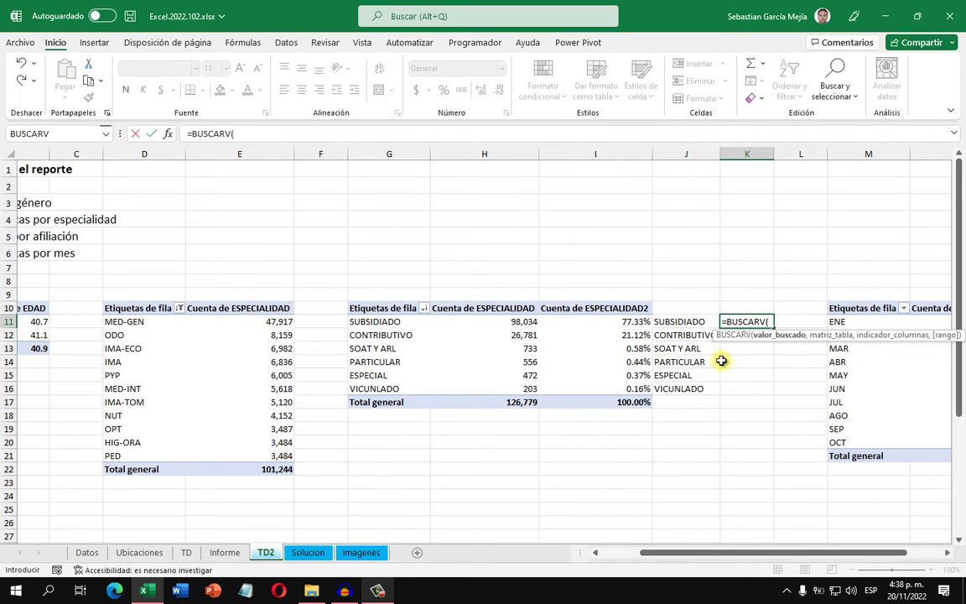
click(692, 322)
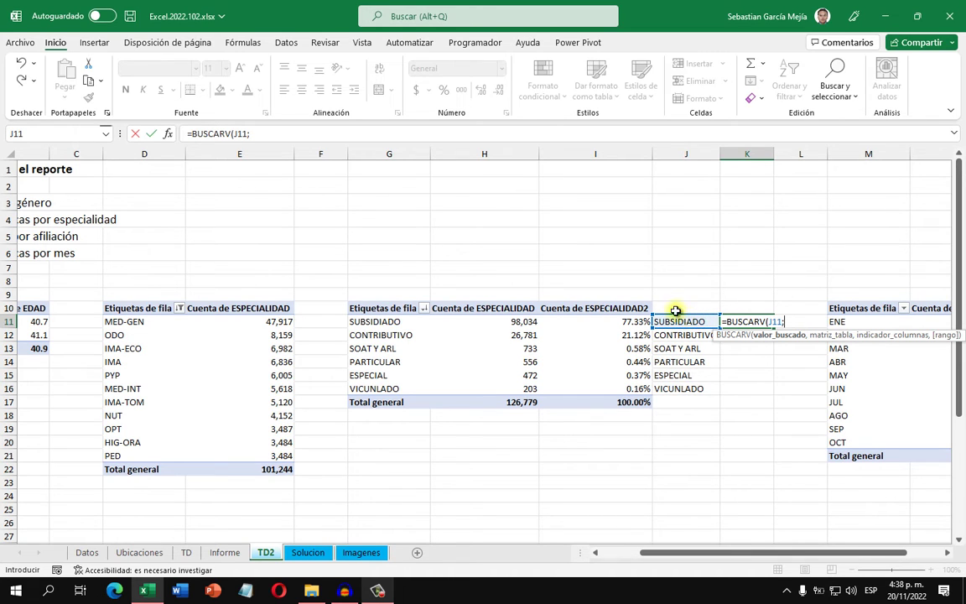
click(391, 153)
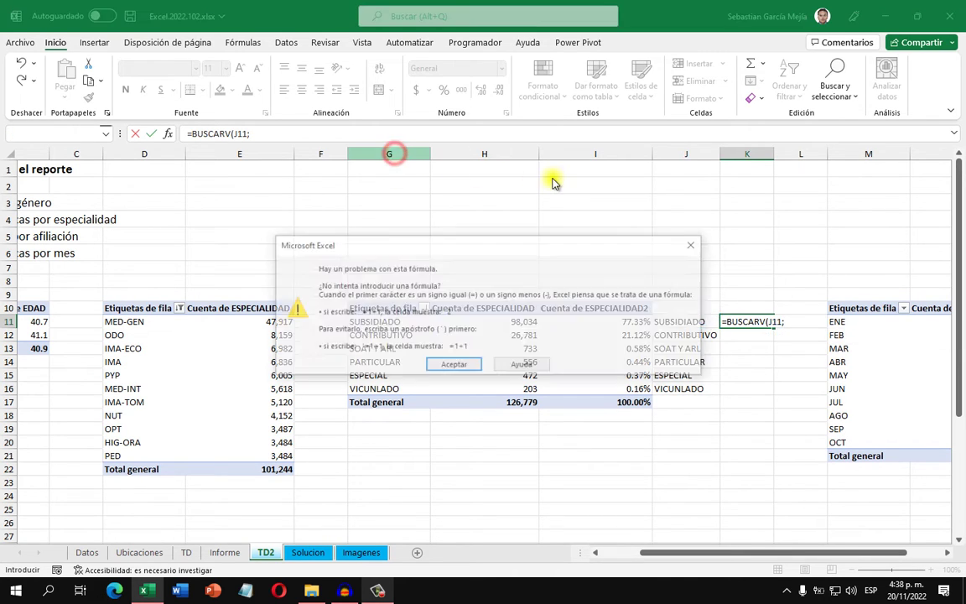
click(453, 364)
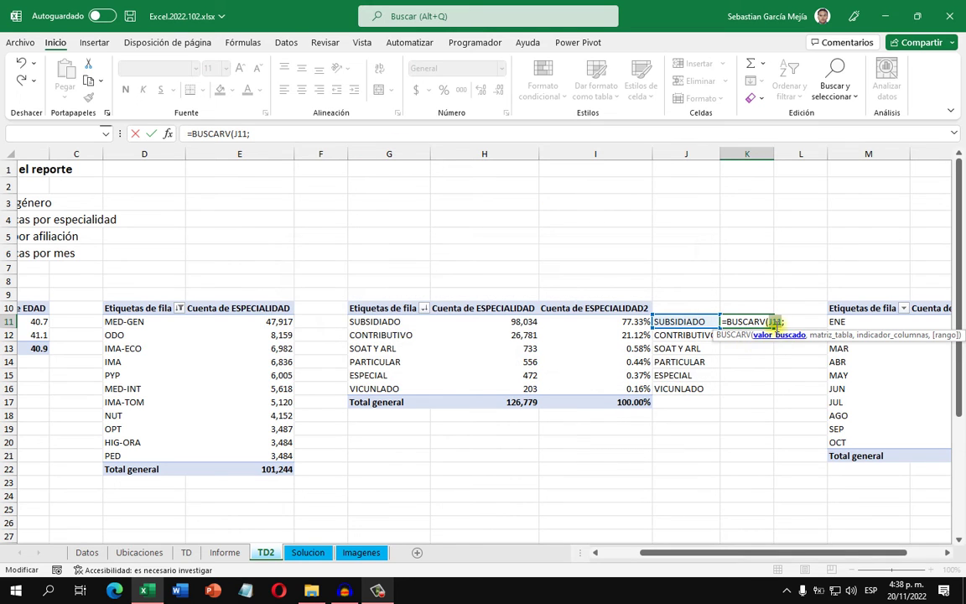
key(BackSpace)
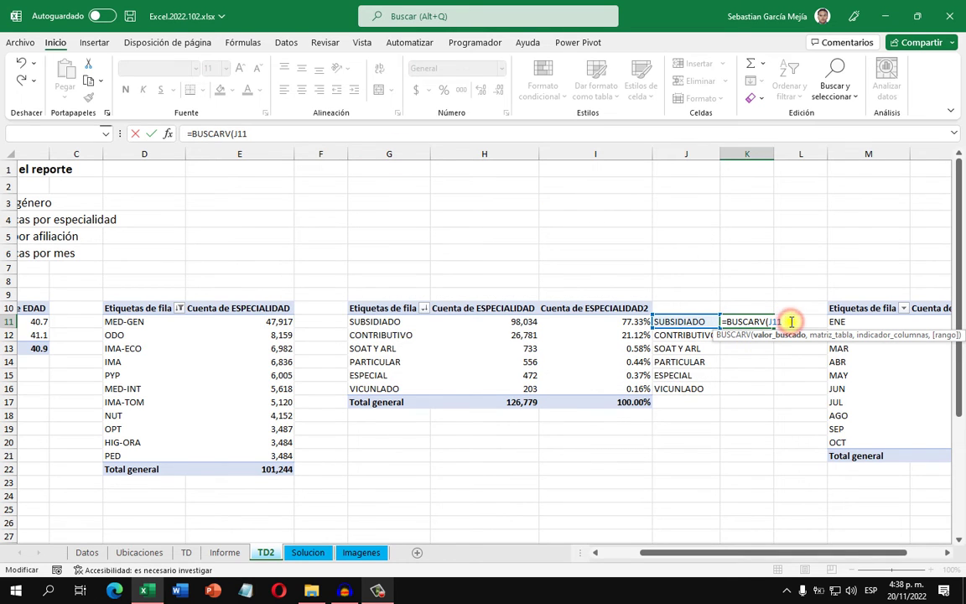
text(,)
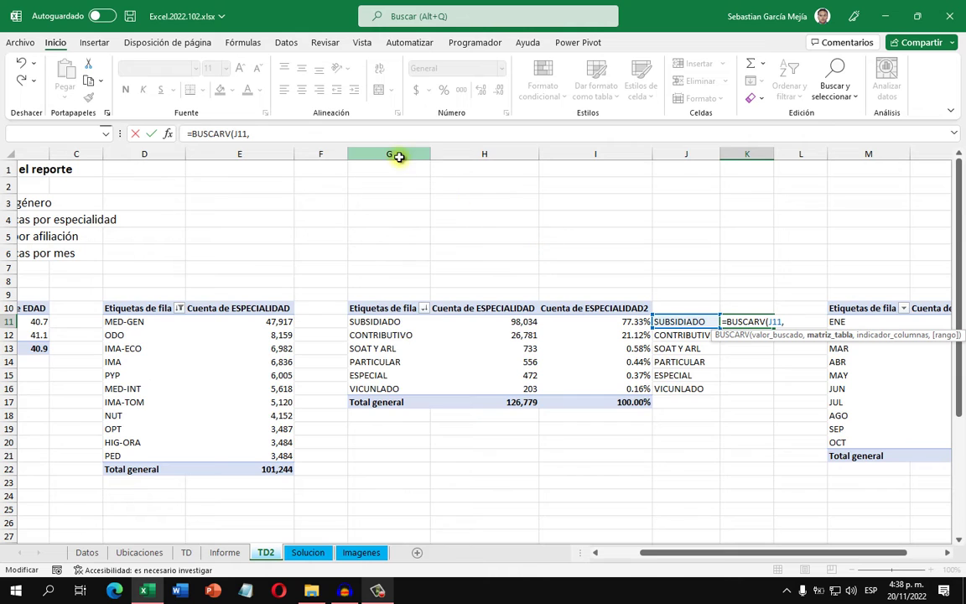
drag(399, 155, 587, 166)
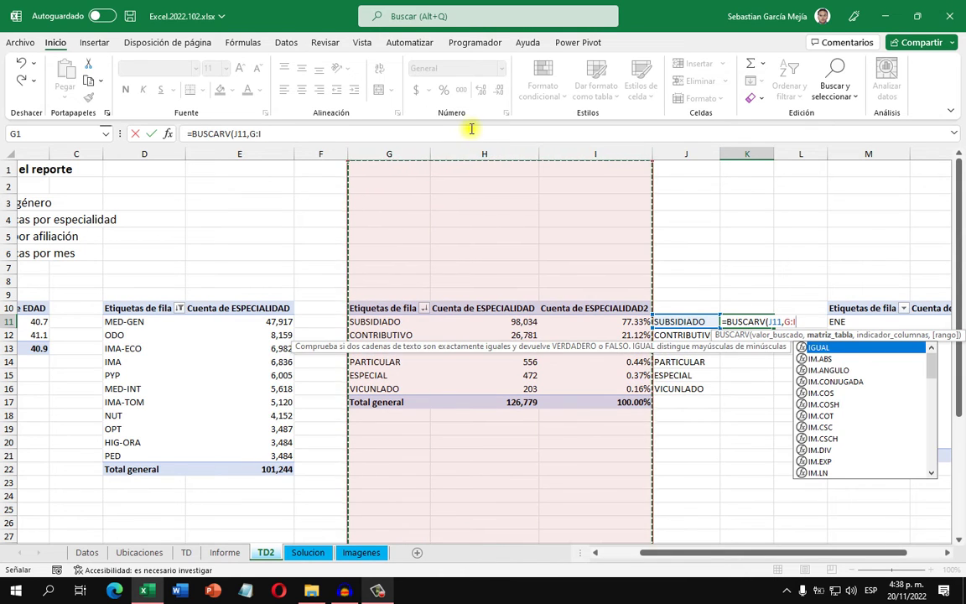
click(457, 136)
text(,3,0)
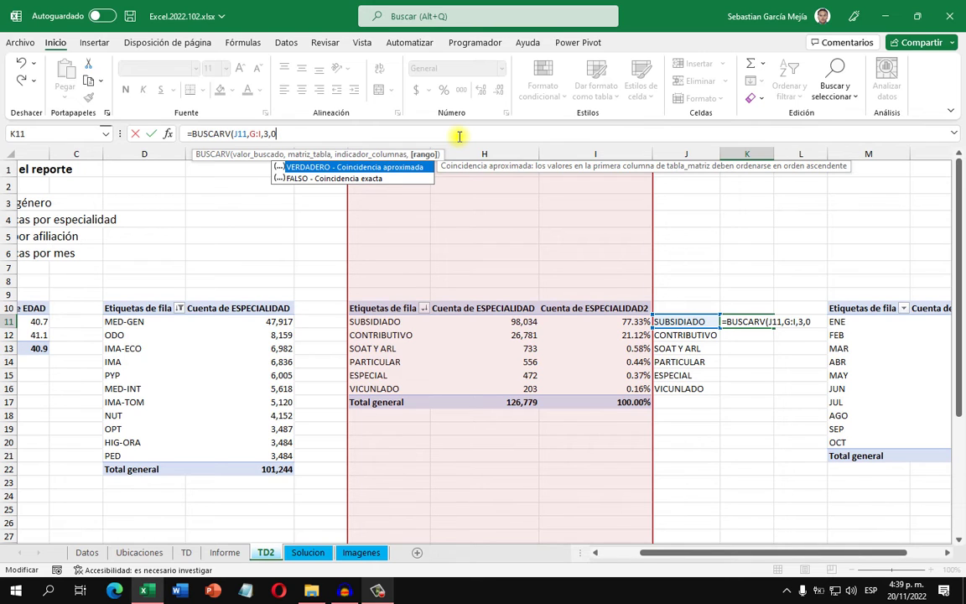
text())
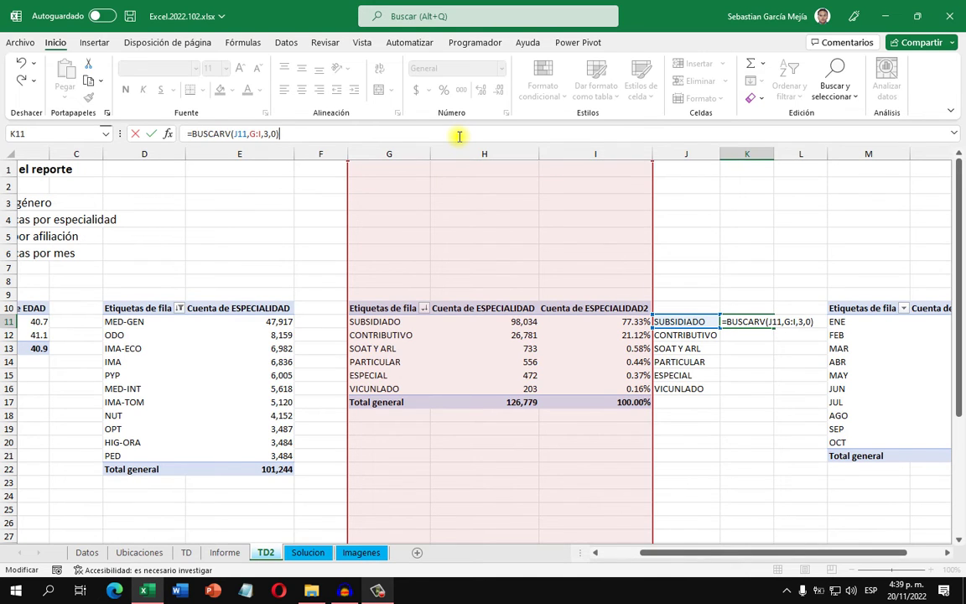
key(Return)
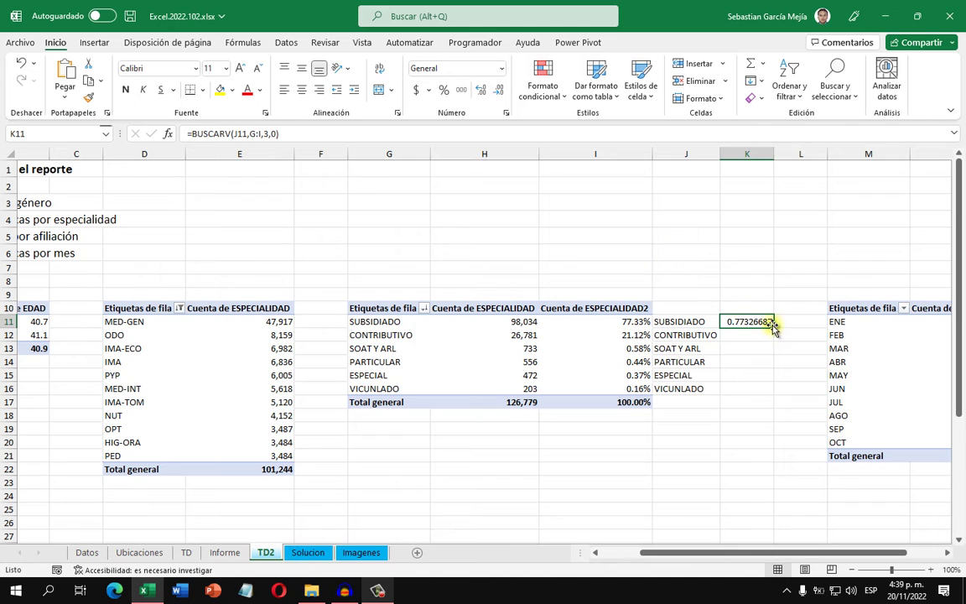
Fill the K11 lookup formula down to K16 and format the results as percentages with two decimals.
drag(773, 328, 764, 399)
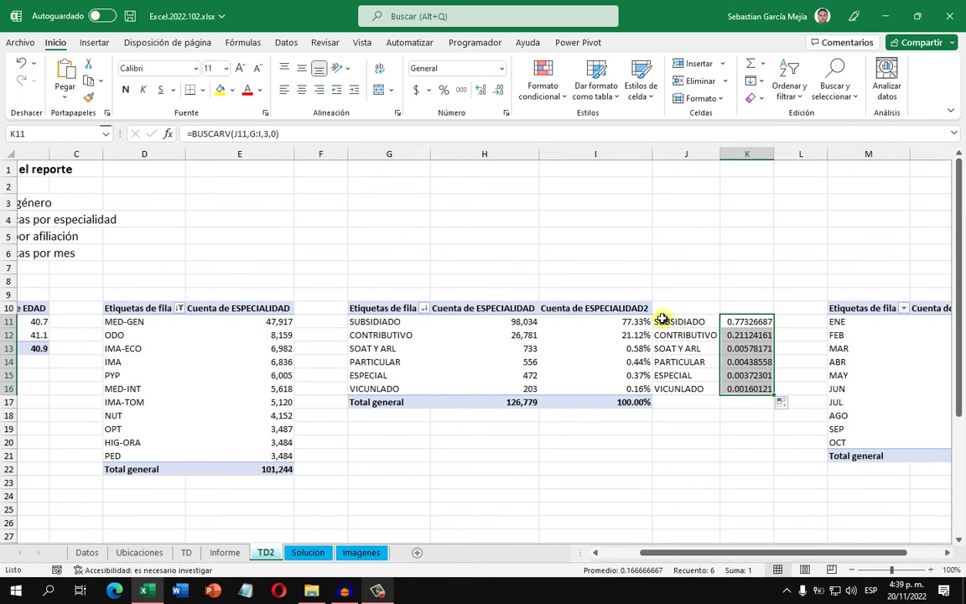
click(444, 92)
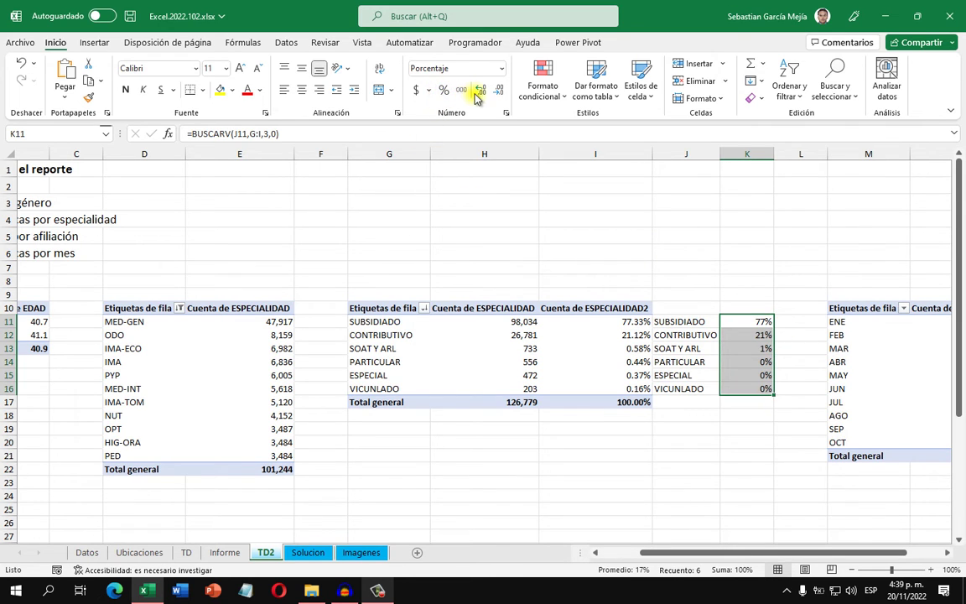
click(480, 92)
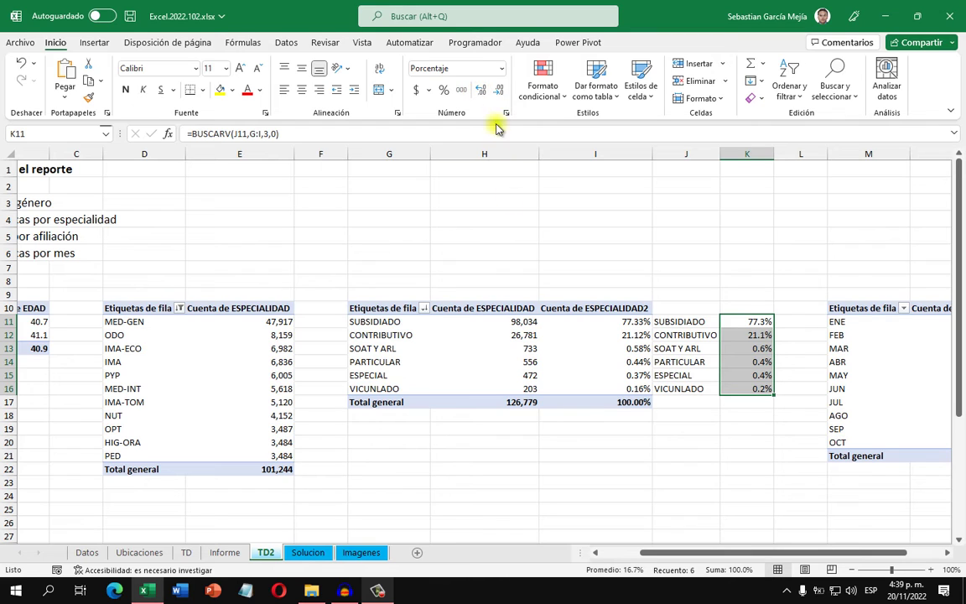
click(483, 93)
click(710, 428)
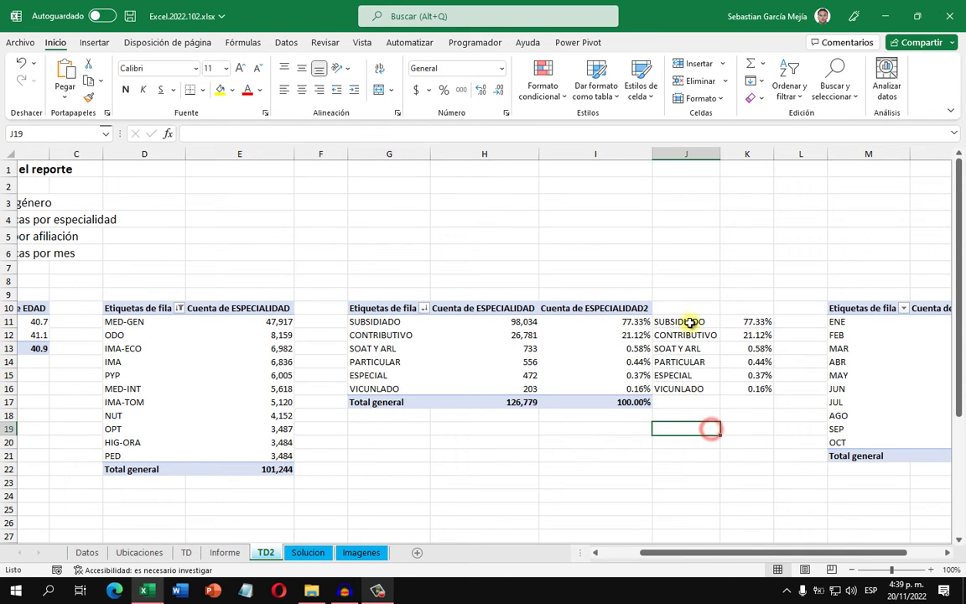
Insert a 100% stacked bar chart from J11:K16, using the single-bar variant with each affiliation as its own series.
drag(690, 323, 744, 389)
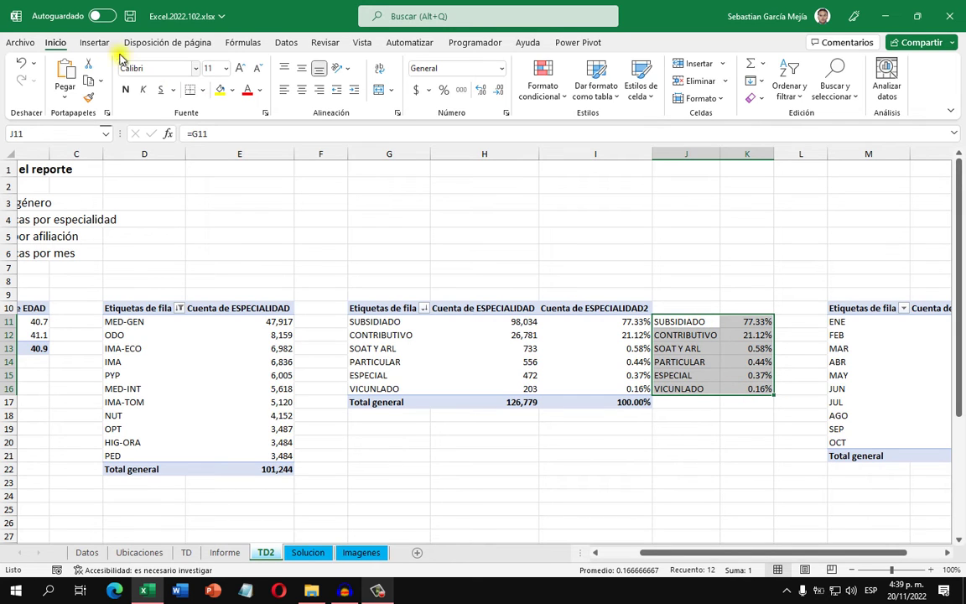
click(97, 43)
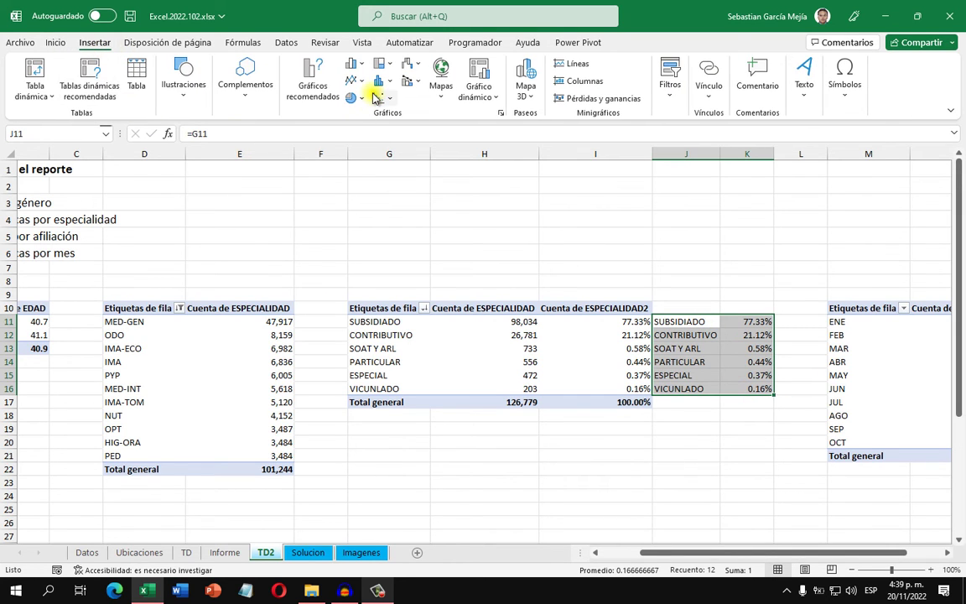
click(363, 65)
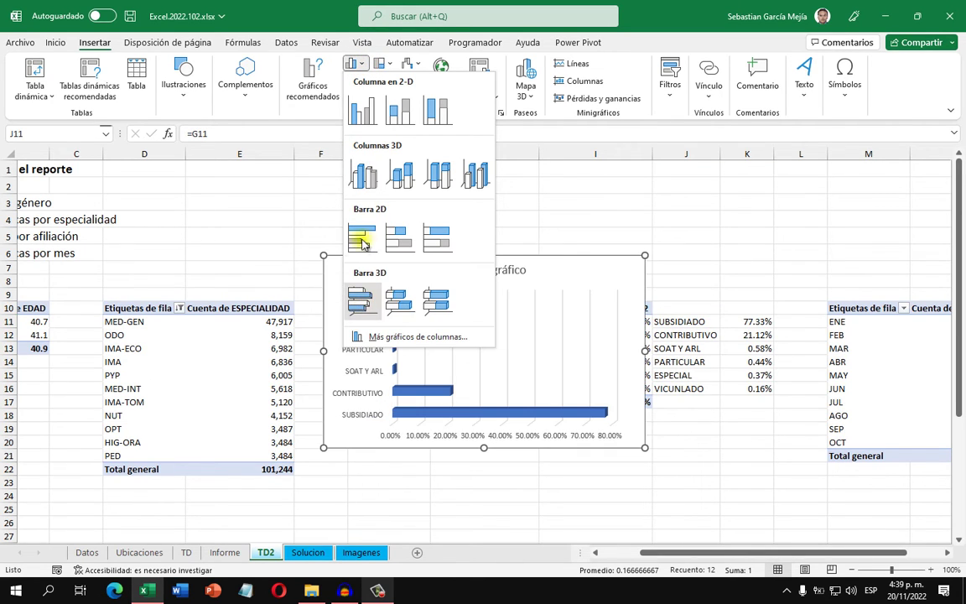
click(363, 66)
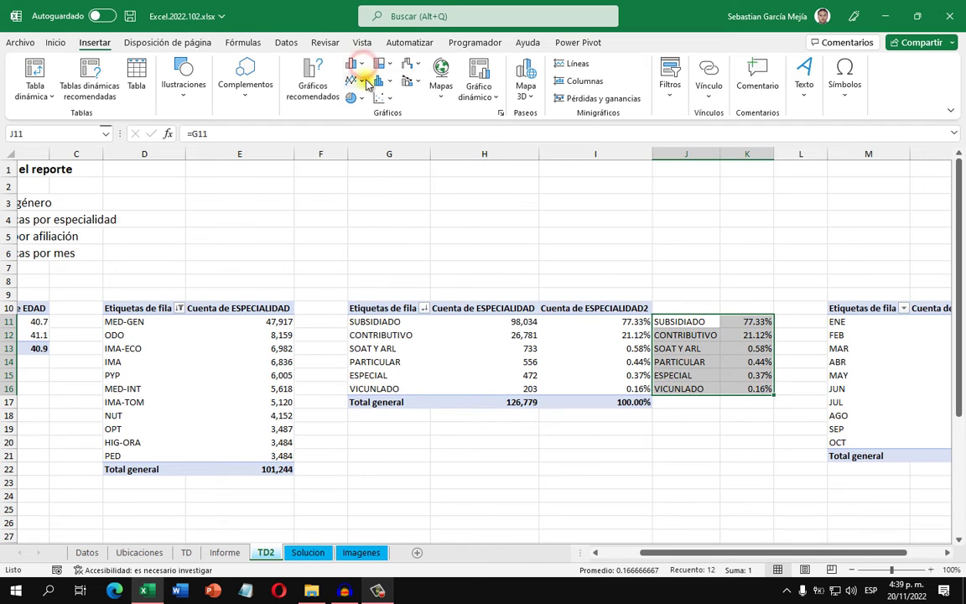
click(312, 94)
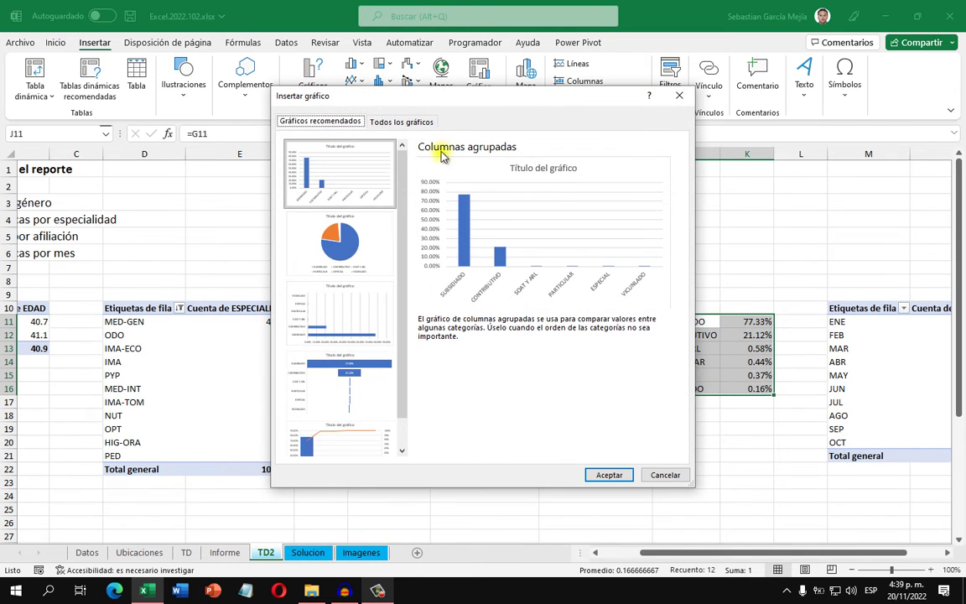
click(399, 123)
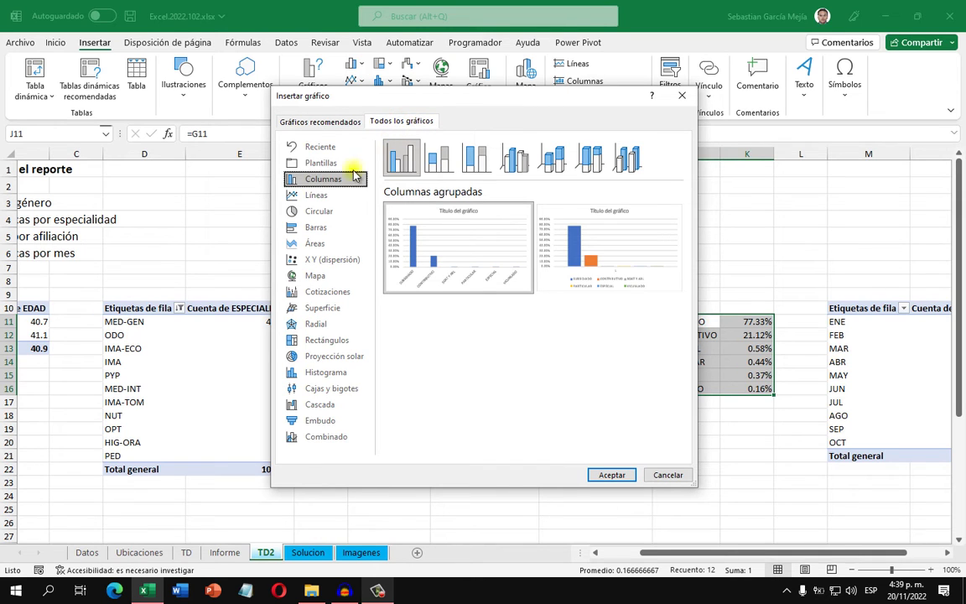
click(329, 230)
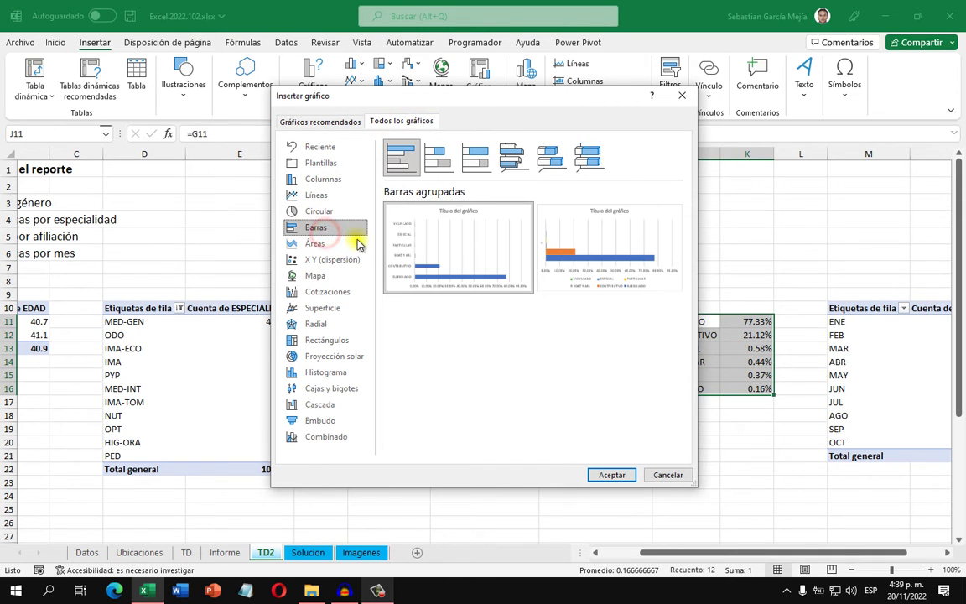
click(476, 162)
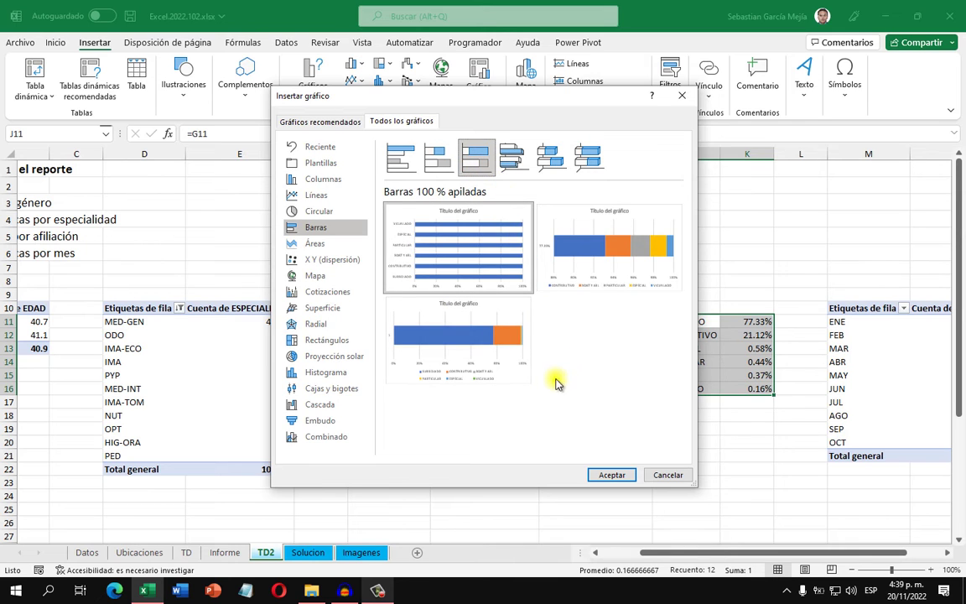
click(517, 368)
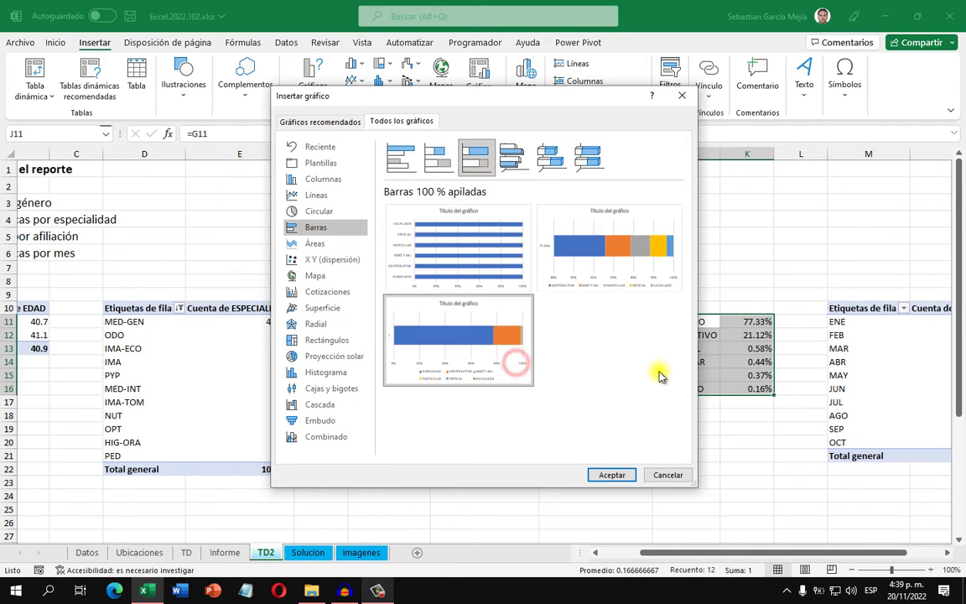
click(611, 475)
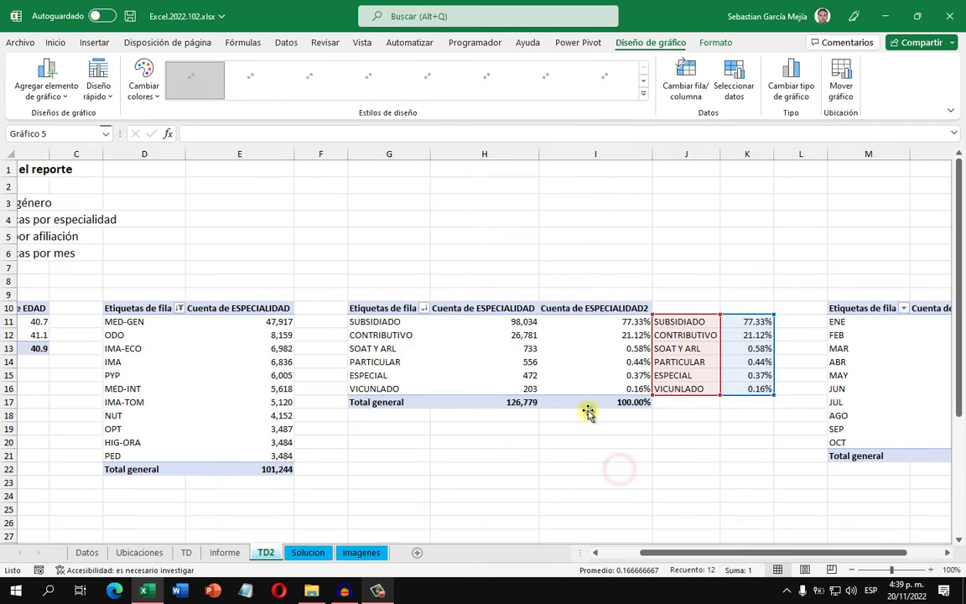
Move the affiliation chart to the Solucion sheet and place it directly below the average age chart, starting at row 18.
key(ctrl+x)
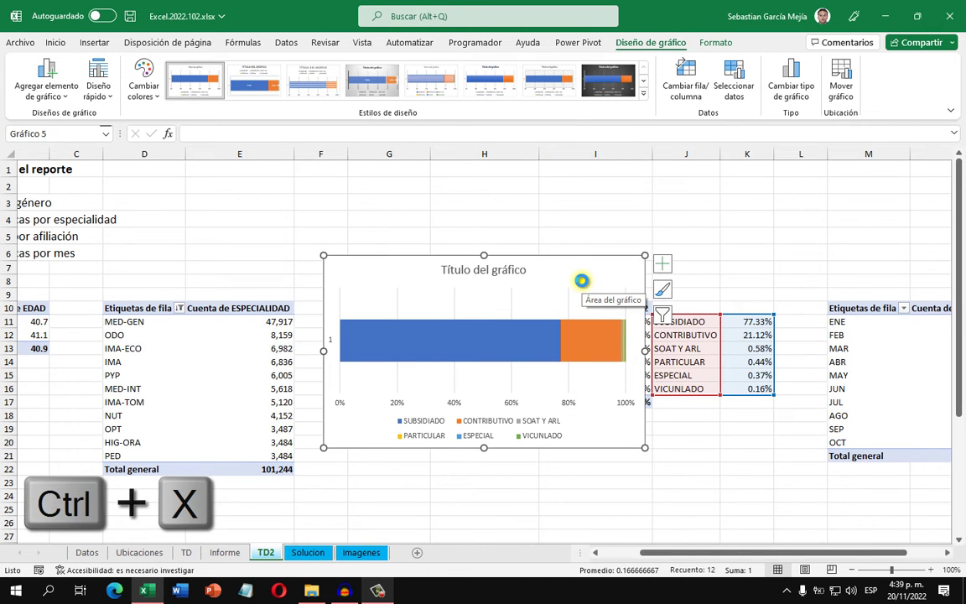
click(326, 553)
click(334, 443)
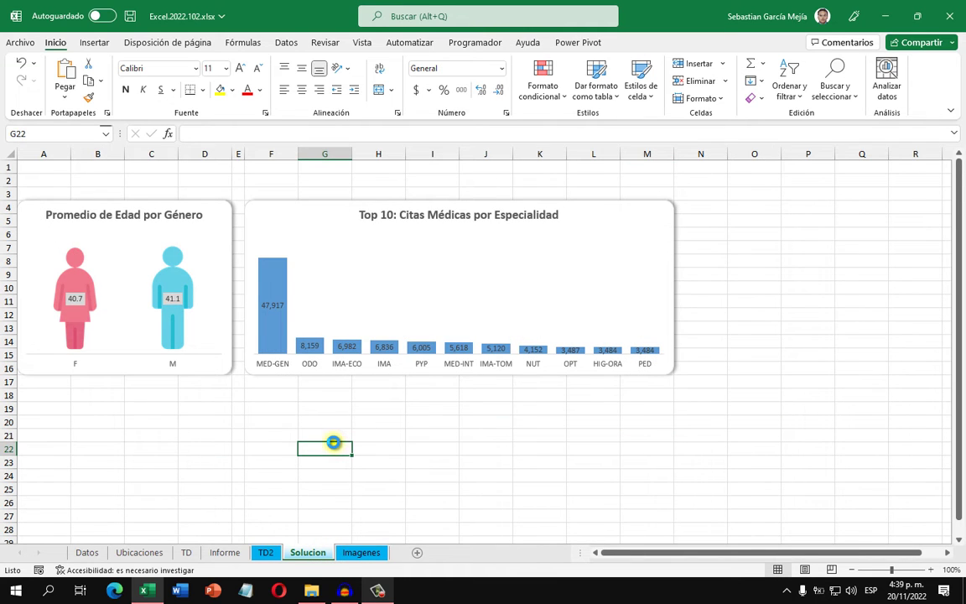
key(ctrl+v)
drag(402, 455, 125, 401)
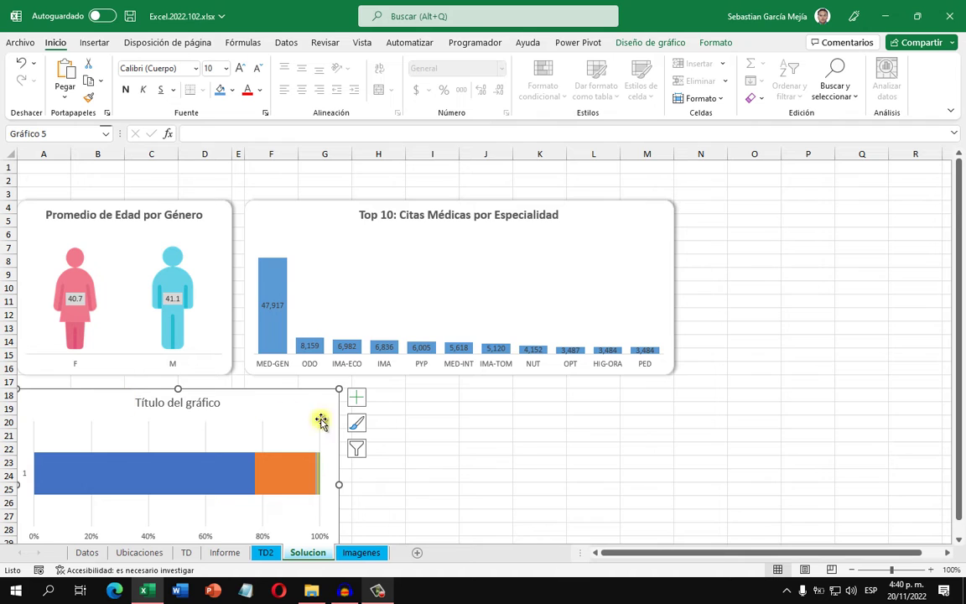
Title the affiliation stacked bar chart "% Personas por Regimen", using the matching chart on the Informe sheet as reference.
click(514, 449)
scroll(514, 449, down, 2)
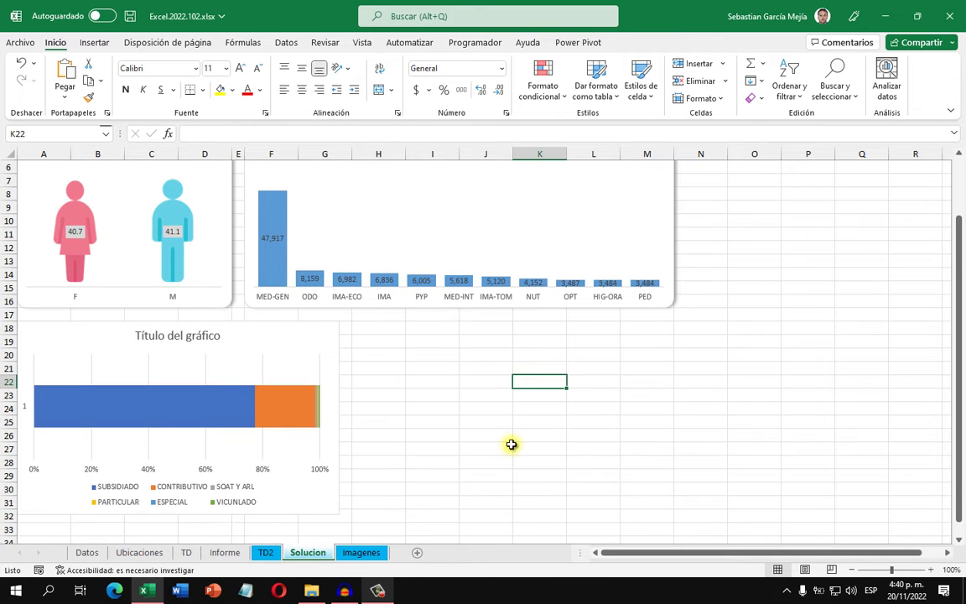
click(852, 569)
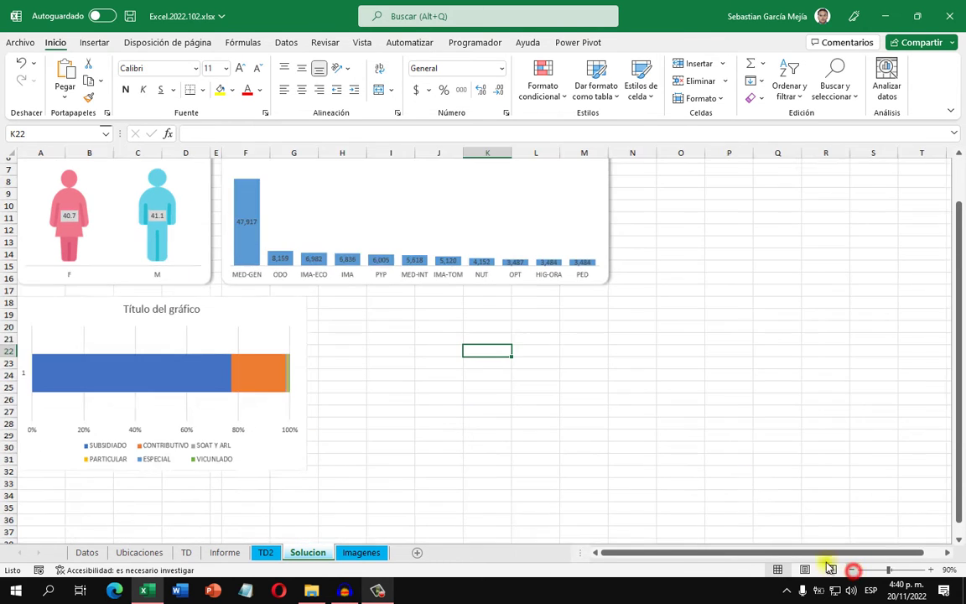
click(453, 465)
scroll(453, 466, up, 2)
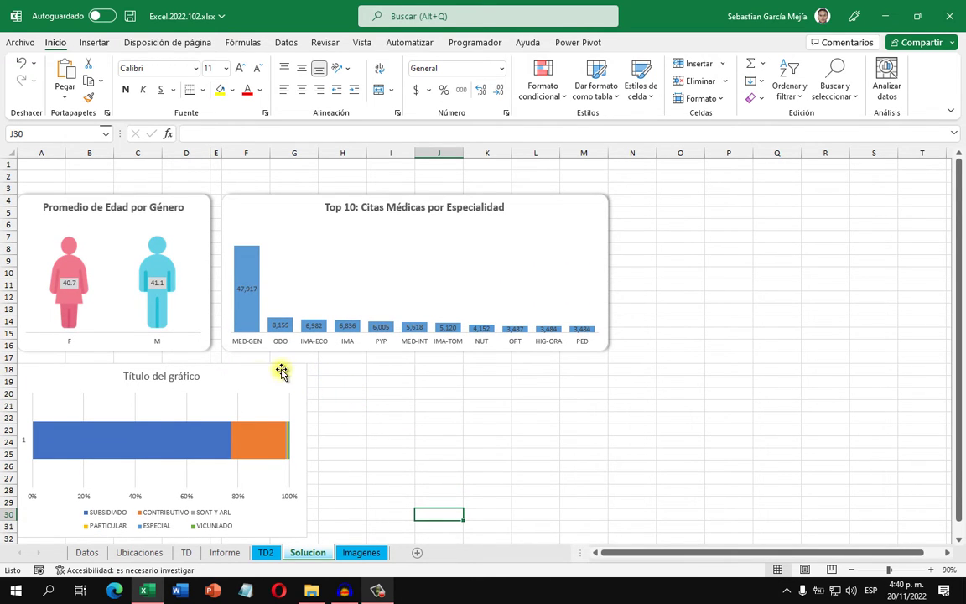
click(190, 378)
drag(198, 376, 123, 377)
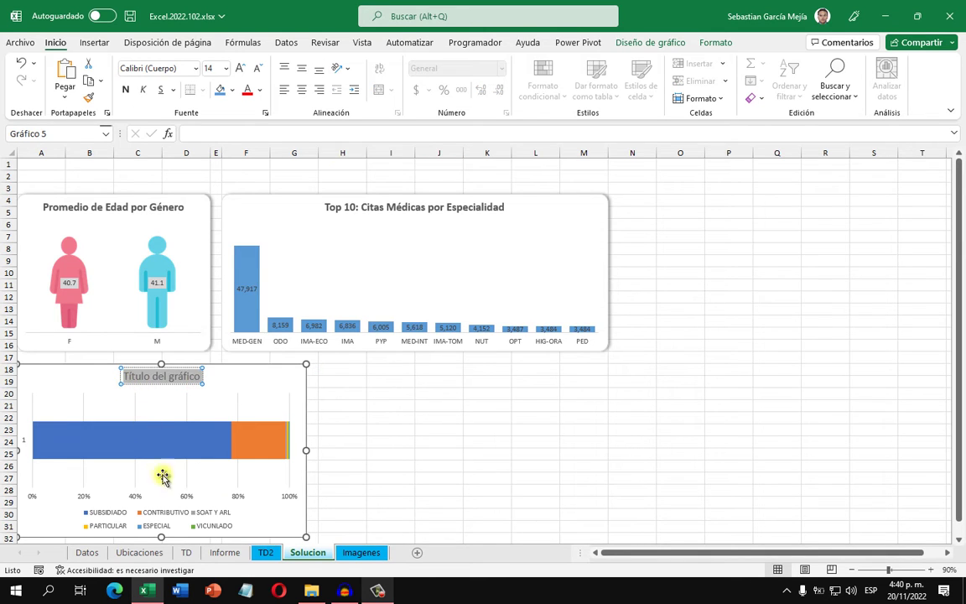
click(239, 552)
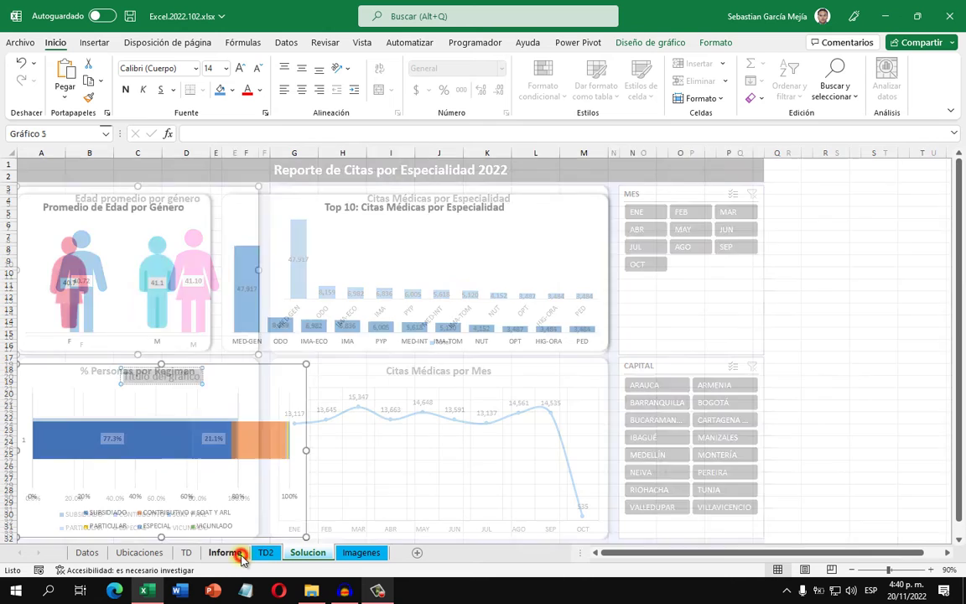
click(306, 553)
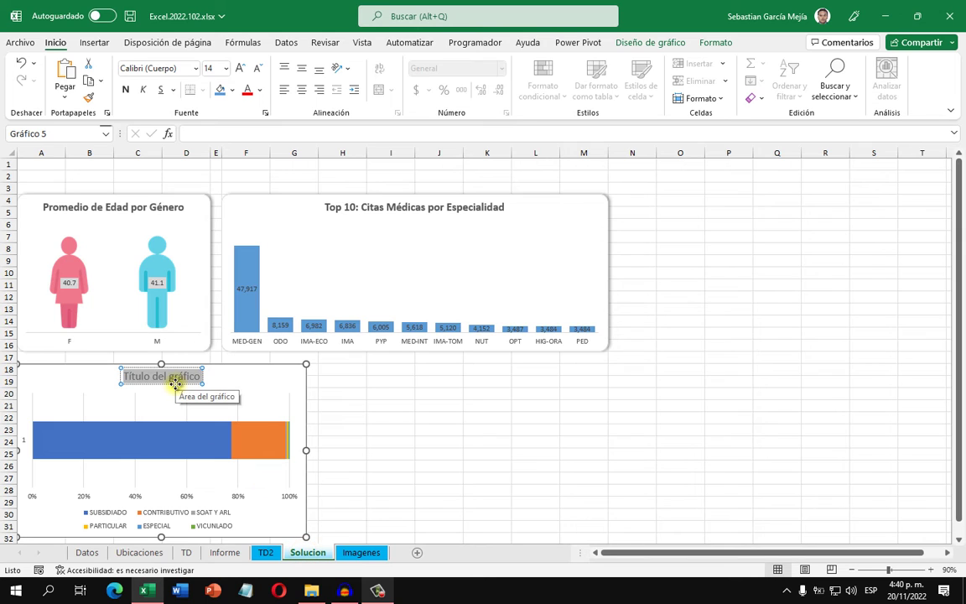
text(% Perso)
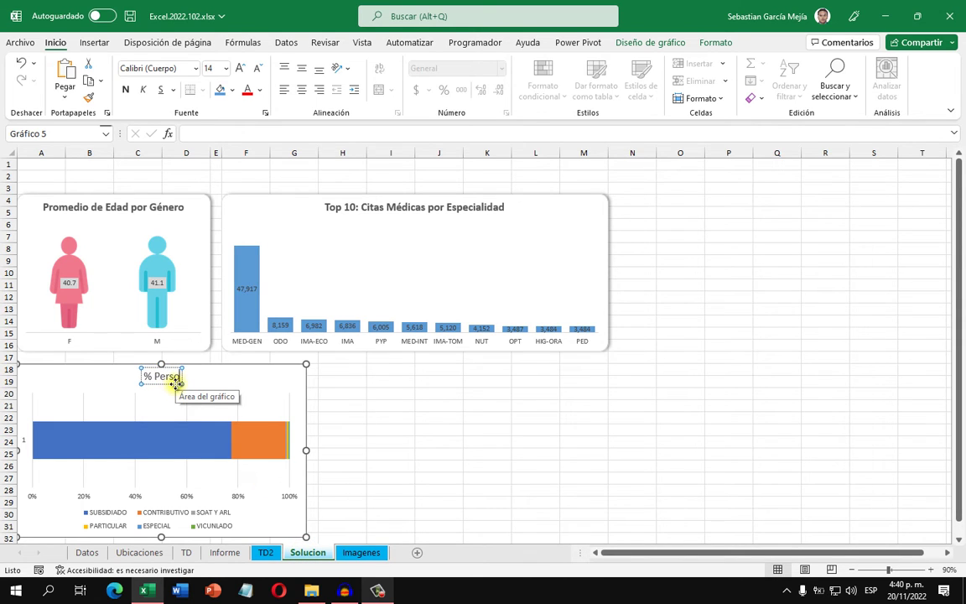
text(nas por P)
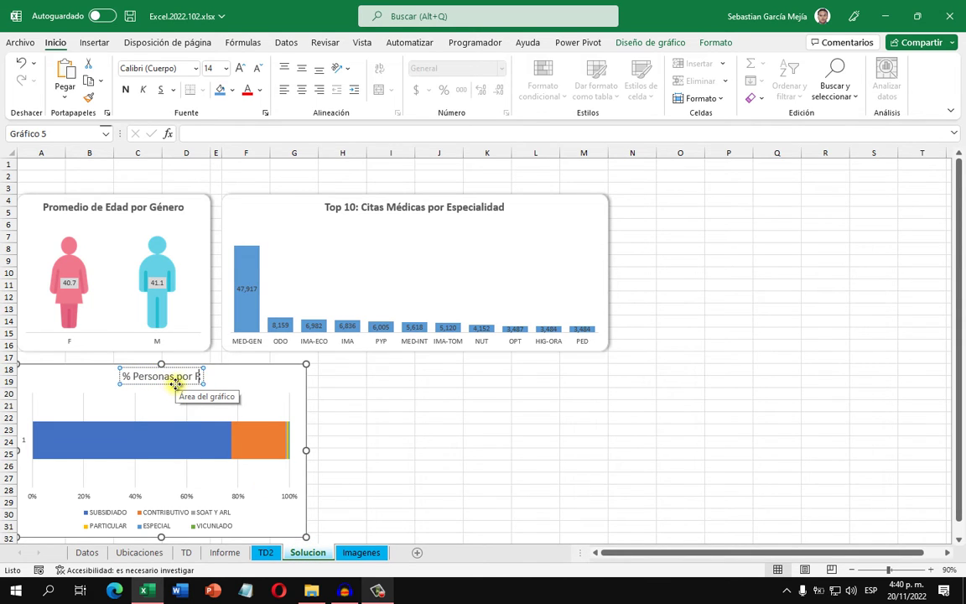
text(egimen)
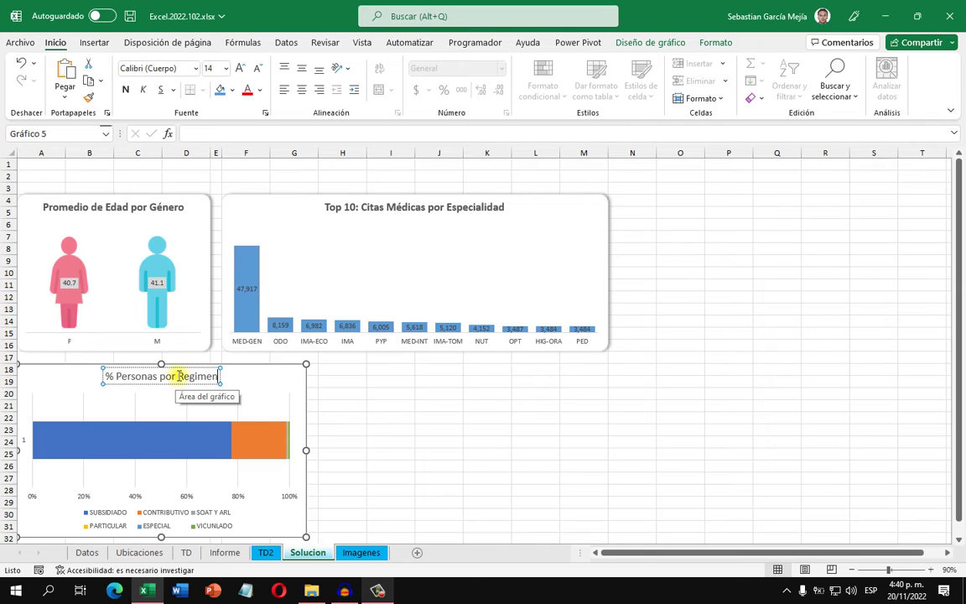
click(393, 417)
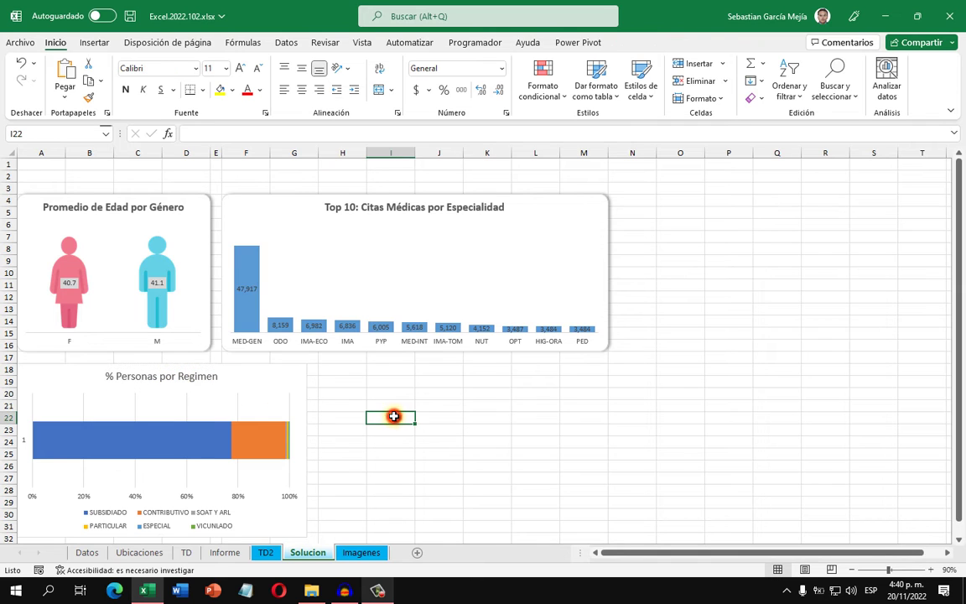
Change the % Personas por Regimen chart's colors to the fifth monochromatic palette, in shades of blue.
click(300, 366)
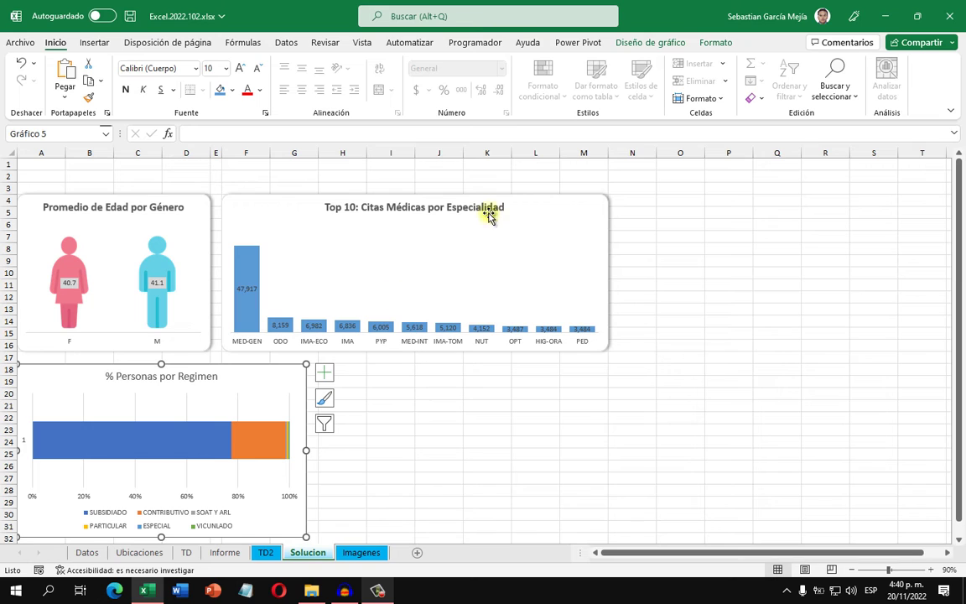
click(676, 43)
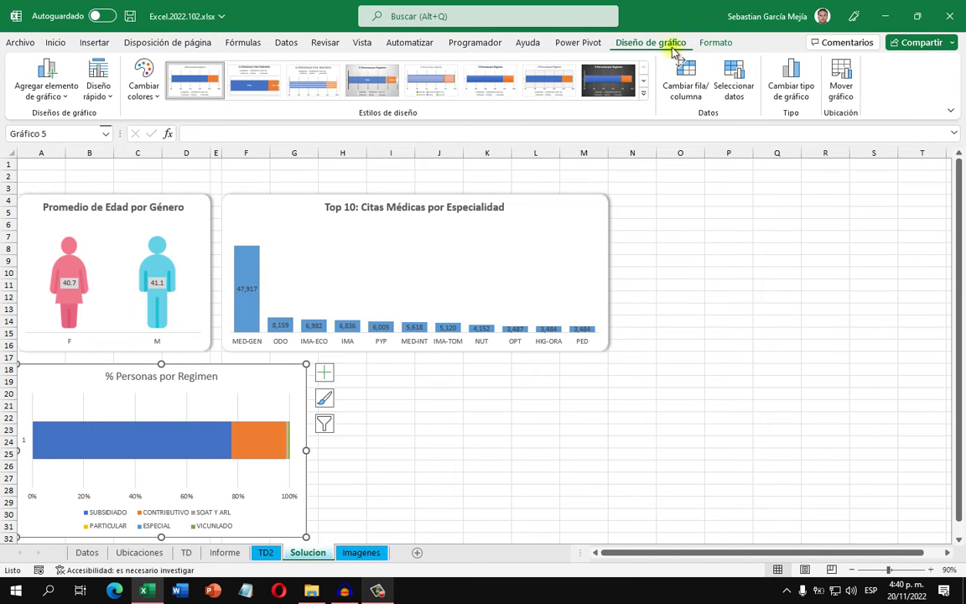
click(136, 89)
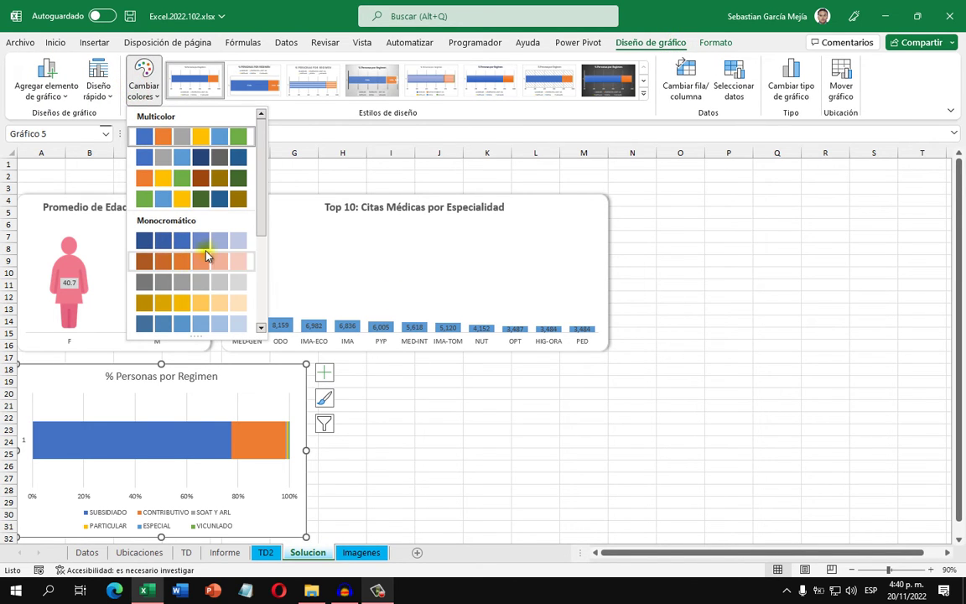
click(222, 322)
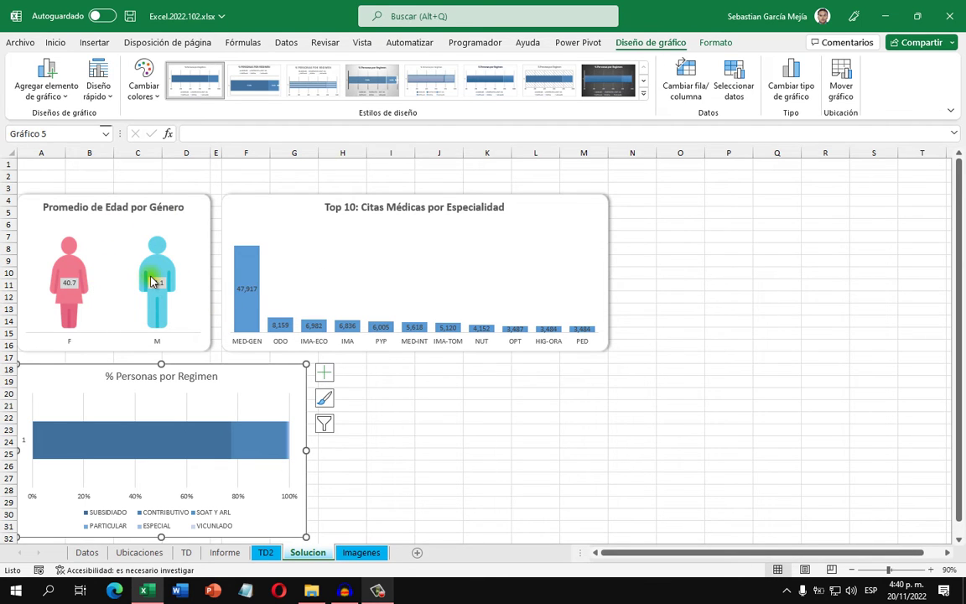
mouse_move(152, 281)
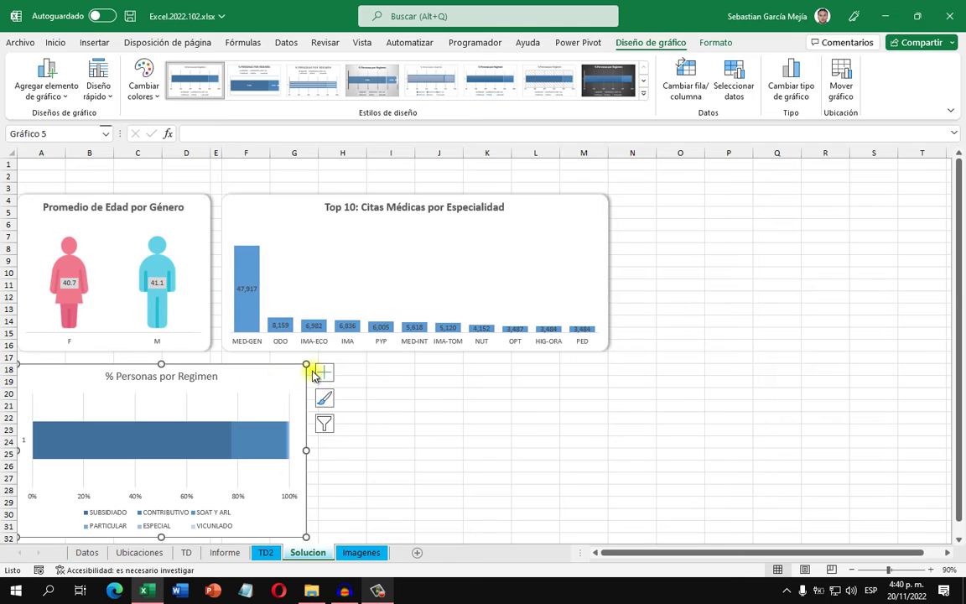
Add data labels only to the SUBSIDIADO and CONTRIBUTIVO series of the % Personas por Regimen chart.
click(325, 374)
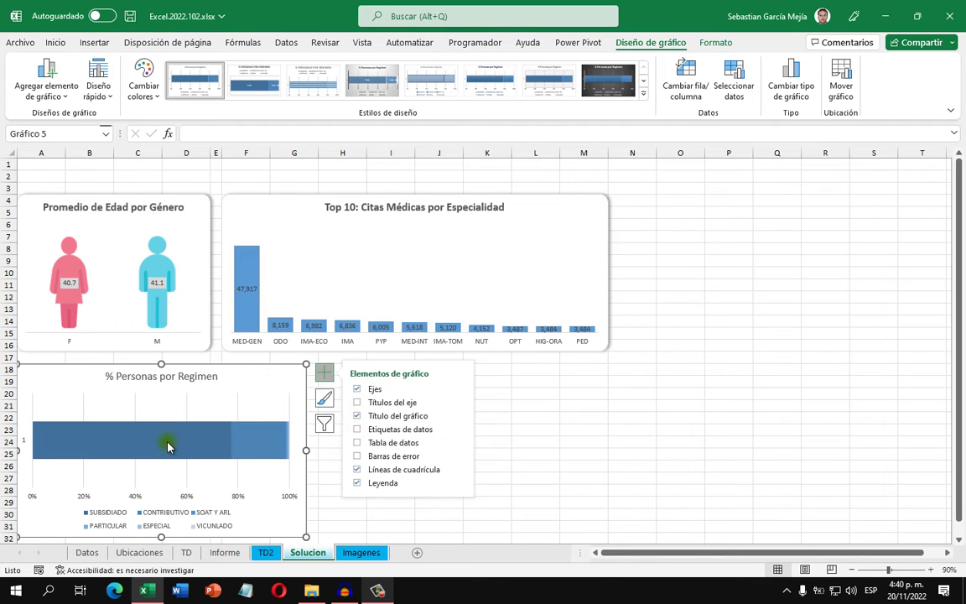
mouse_move(171, 447)
click(356, 429)
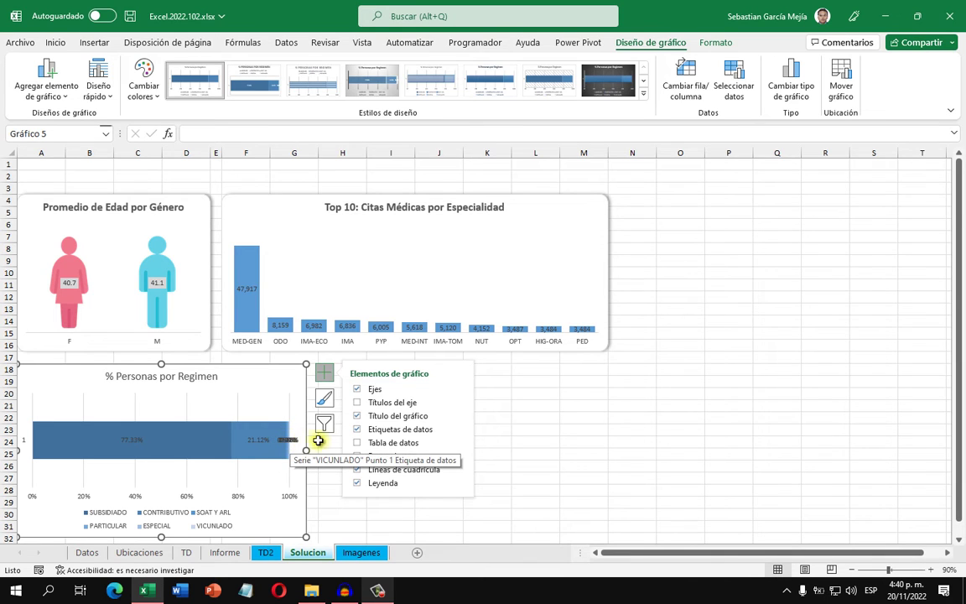
click(358, 430)
click(167, 436)
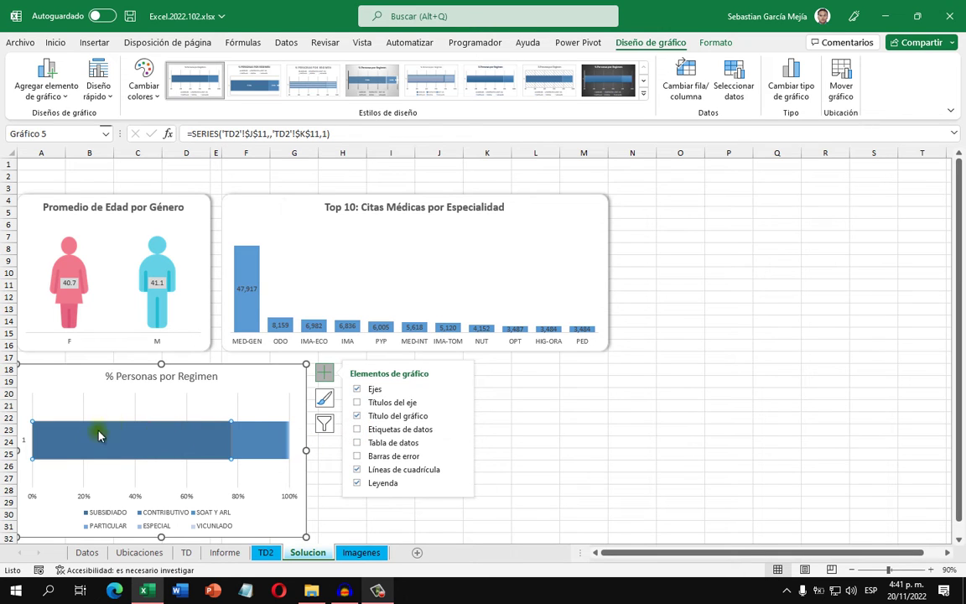
click(252, 446)
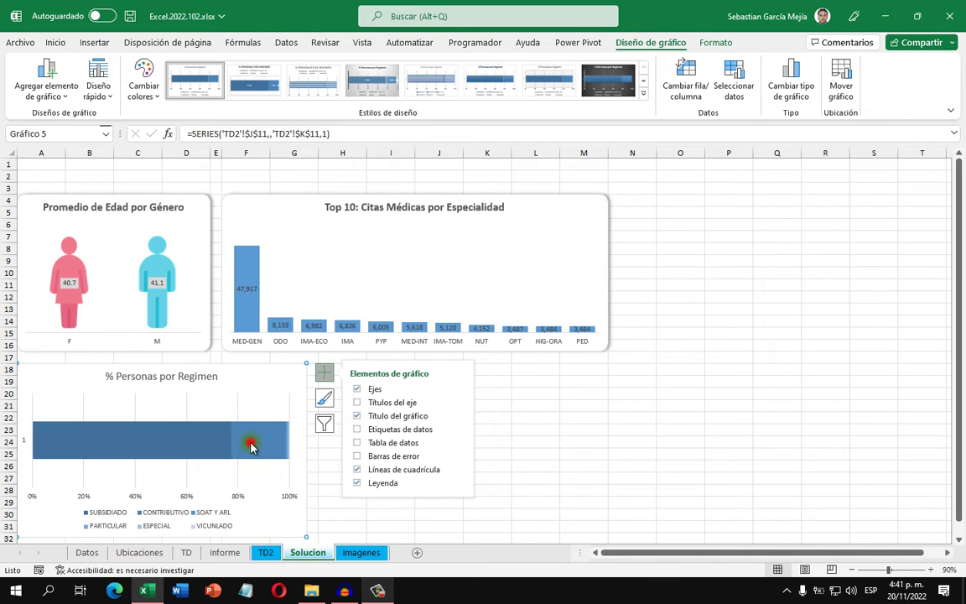
click(184, 439)
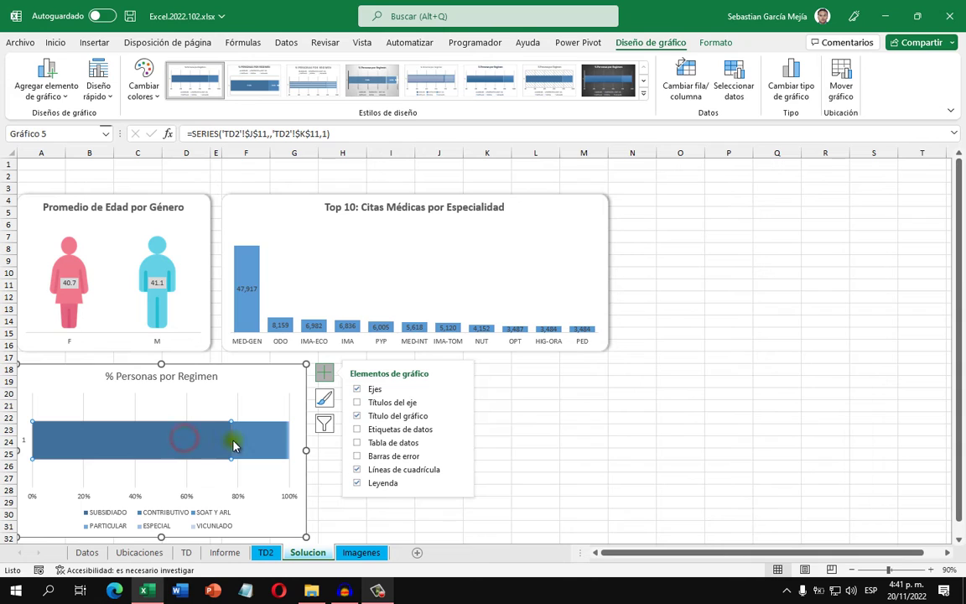
click(358, 429)
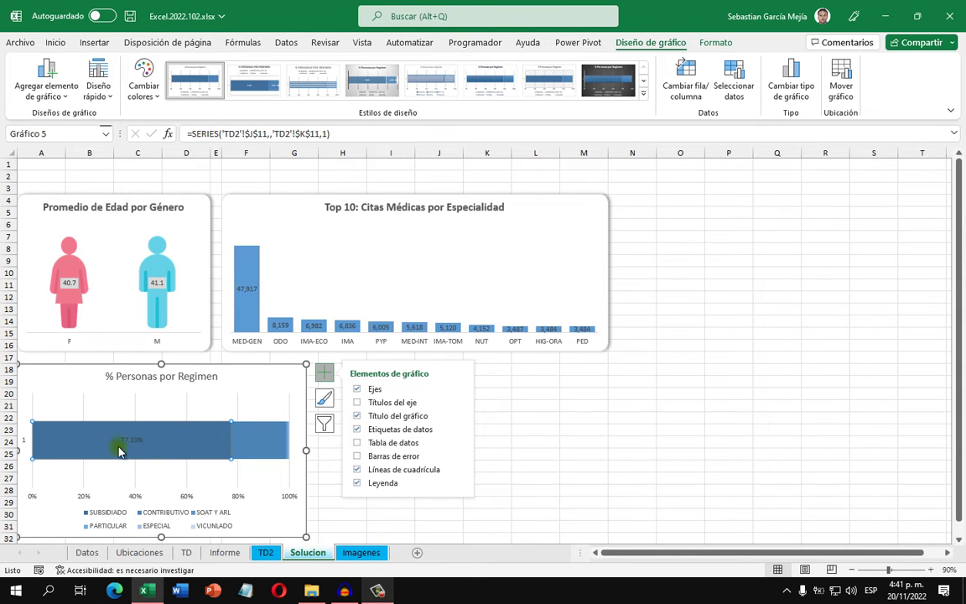
click(246, 444)
click(358, 430)
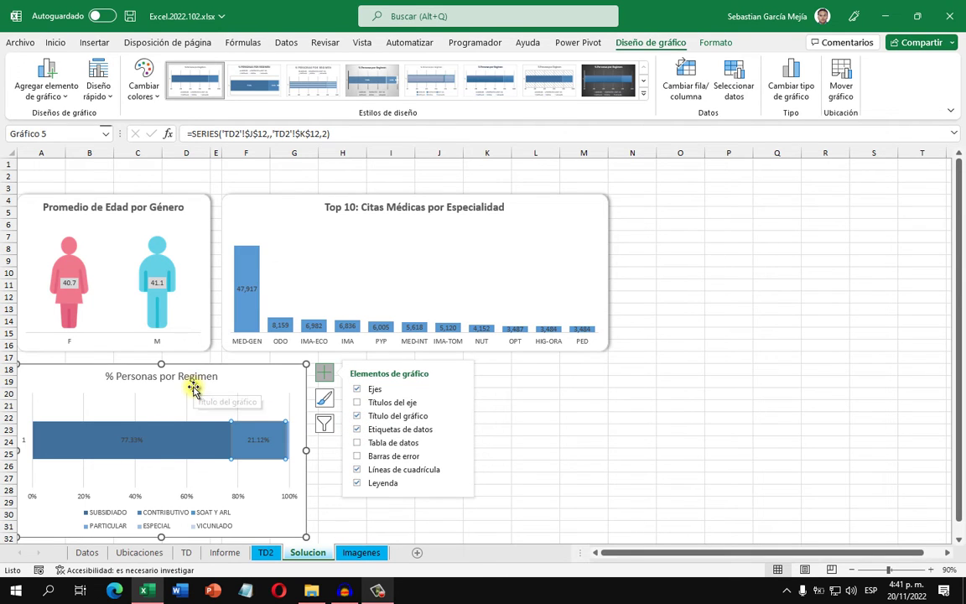
Delete the vertical axis, the horizontal percentage axis and the gridlines from the % Personas por Regimen chart.
click(26, 439)
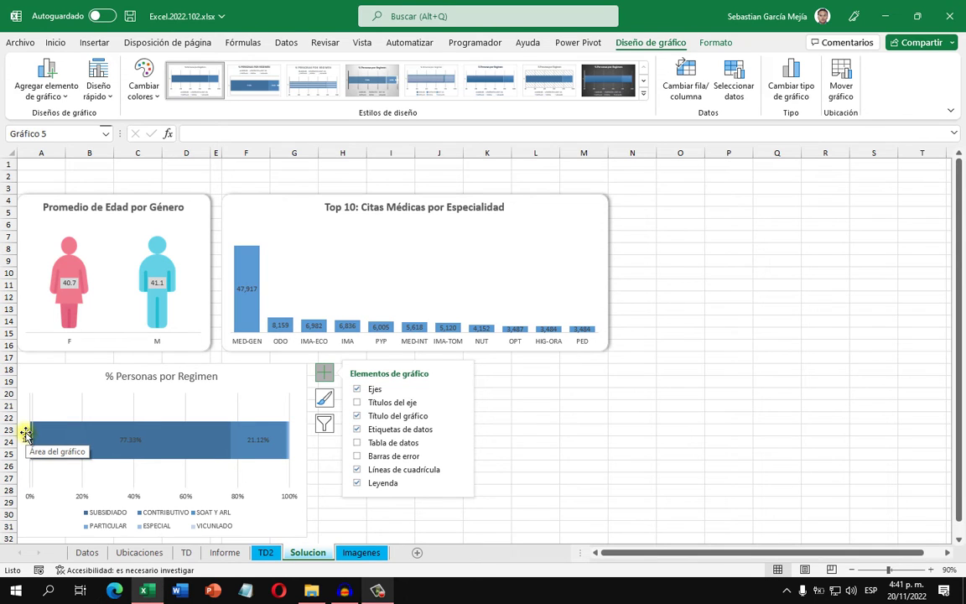
key(Delete)
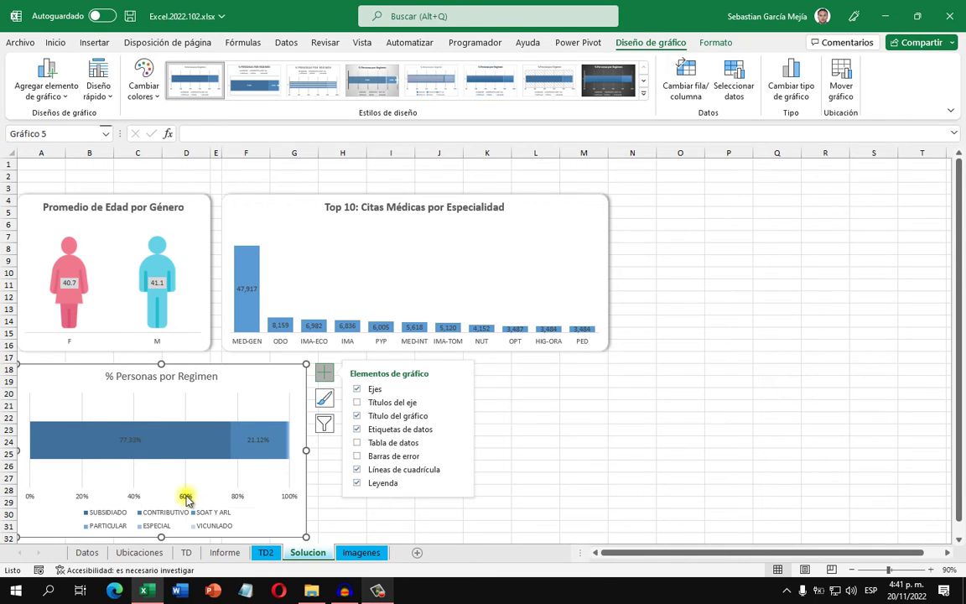
click(186, 497)
key(Delete)
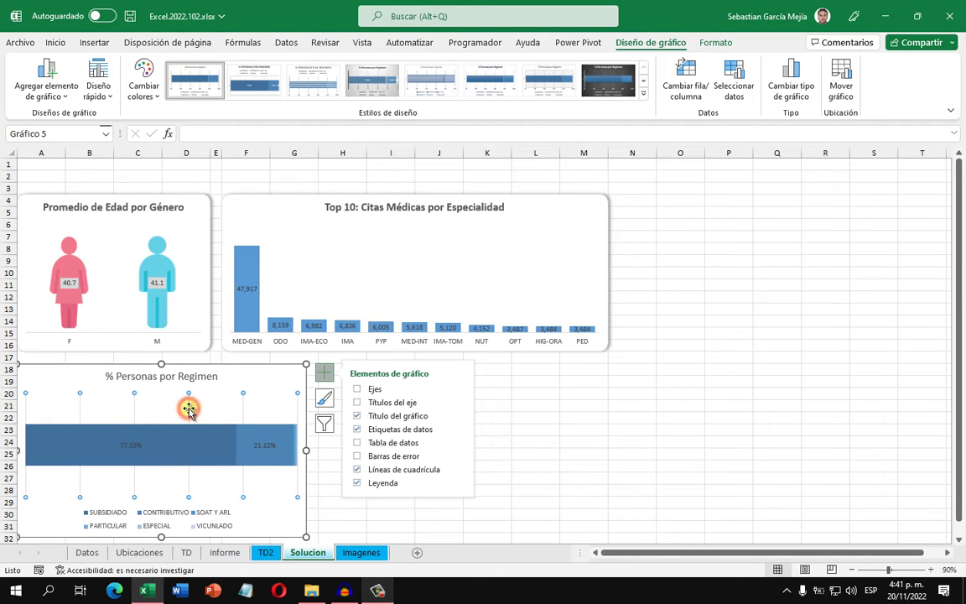
key(Delete)
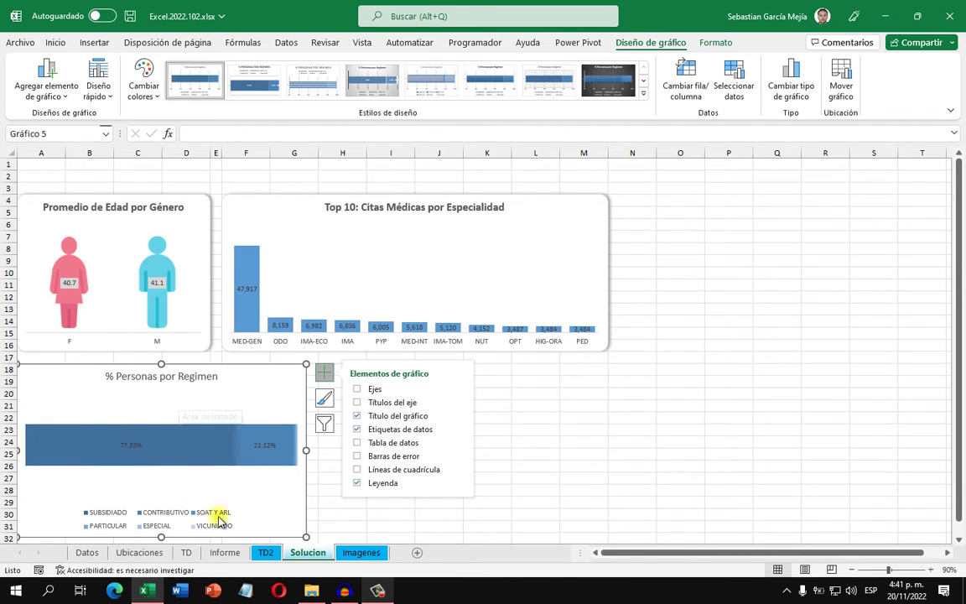
Make the % Personas por Regimen chart title bold.
click(203, 377)
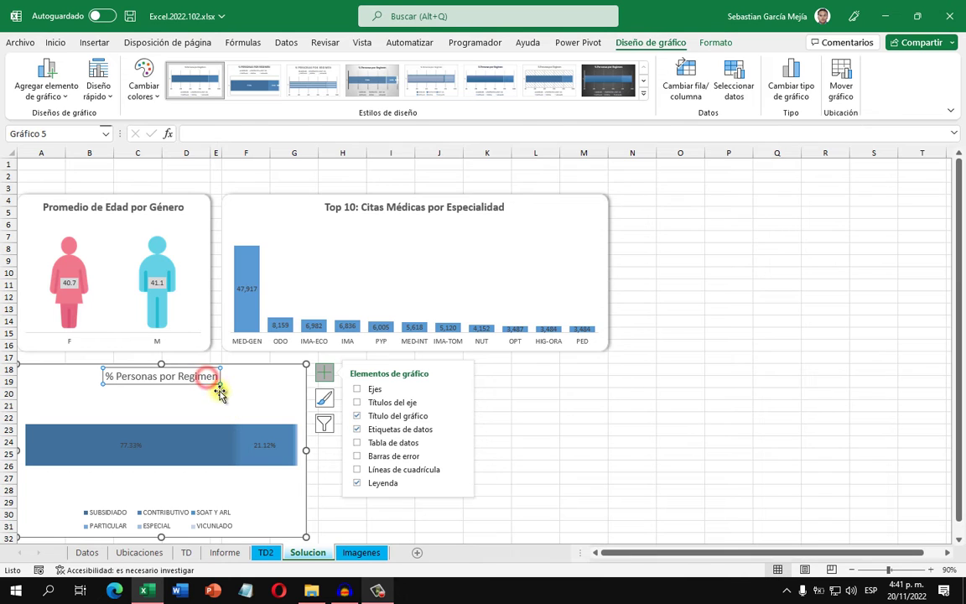
click(56, 44)
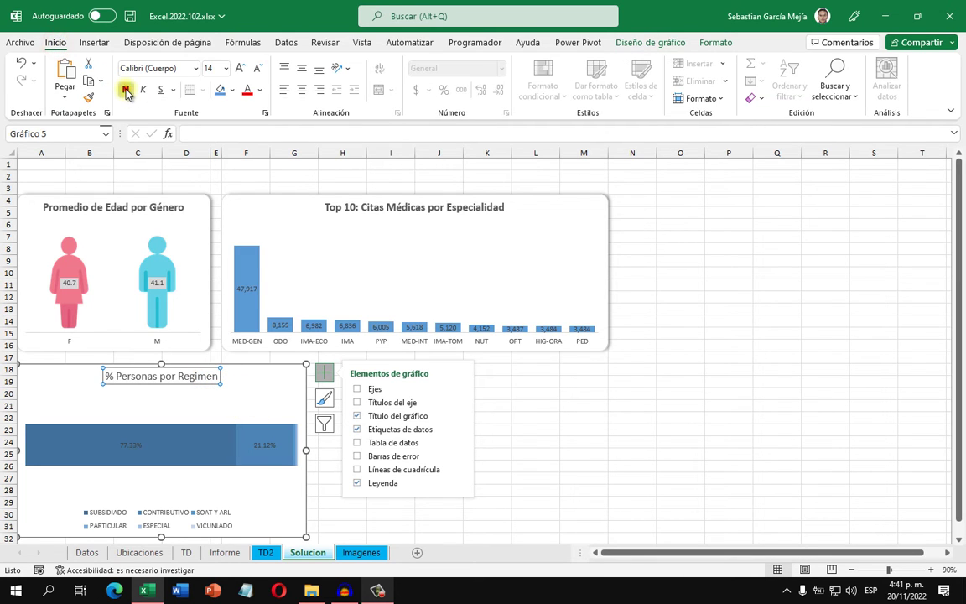
click(125, 89)
click(504, 393)
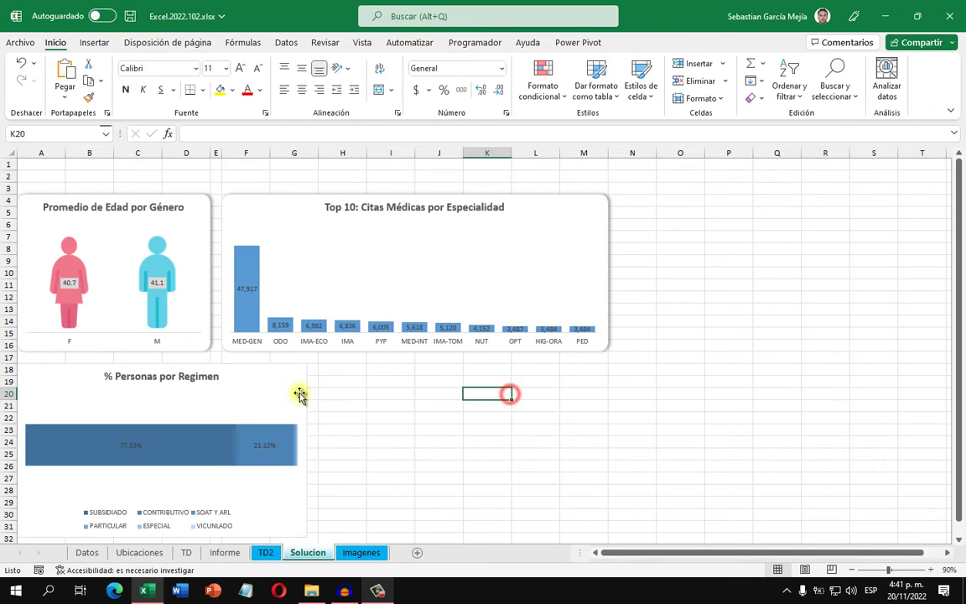
Shrink the % Personas por Regimen chart so it ends at the right edge of column F and at row 30.
click(295, 375)
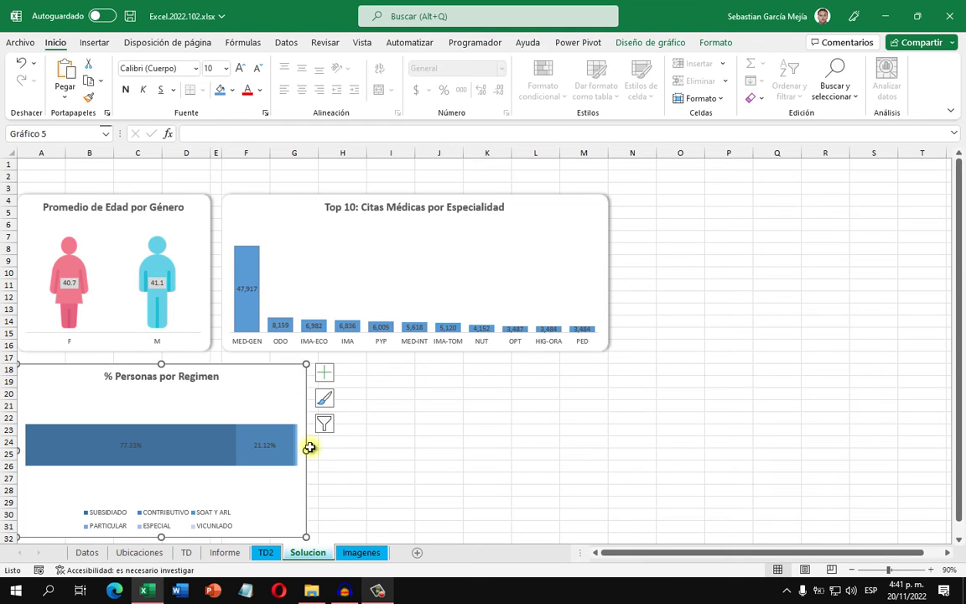
drag(307, 449, 269, 450)
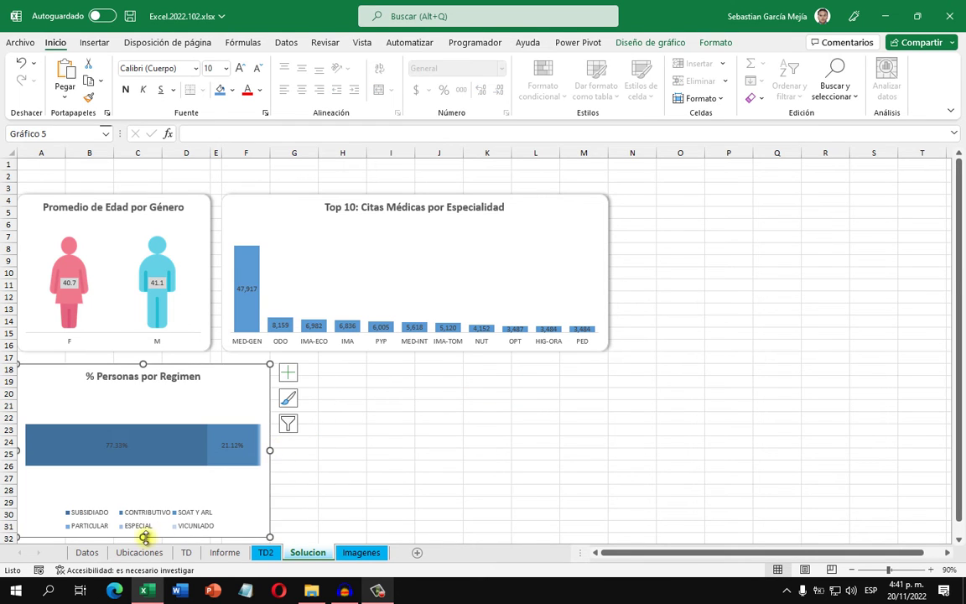
drag(145, 537, 143, 520)
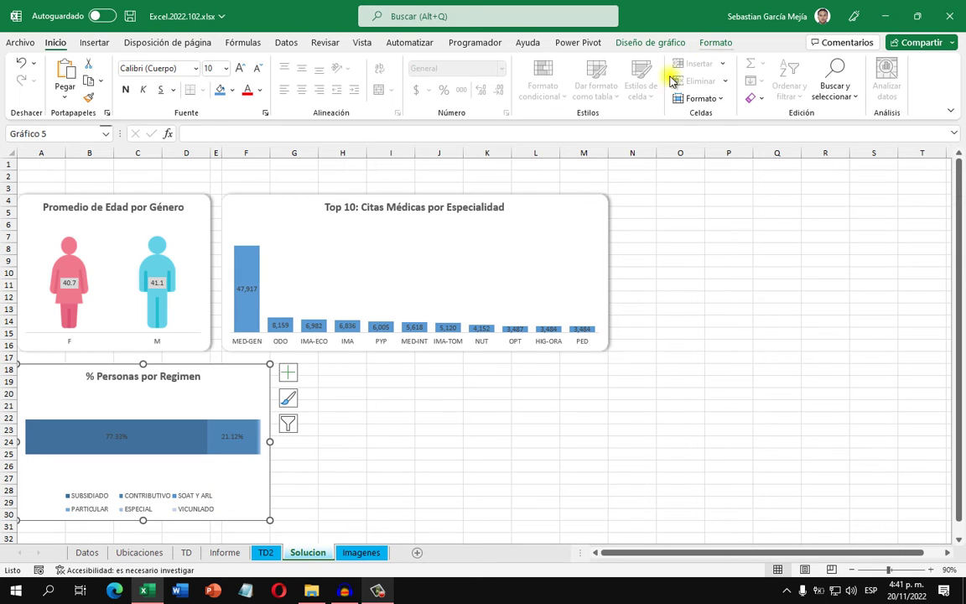
Open the chart area formatting of the % Personas por Regimen chart and enable rounded corners on its border.
right_click(255, 370)
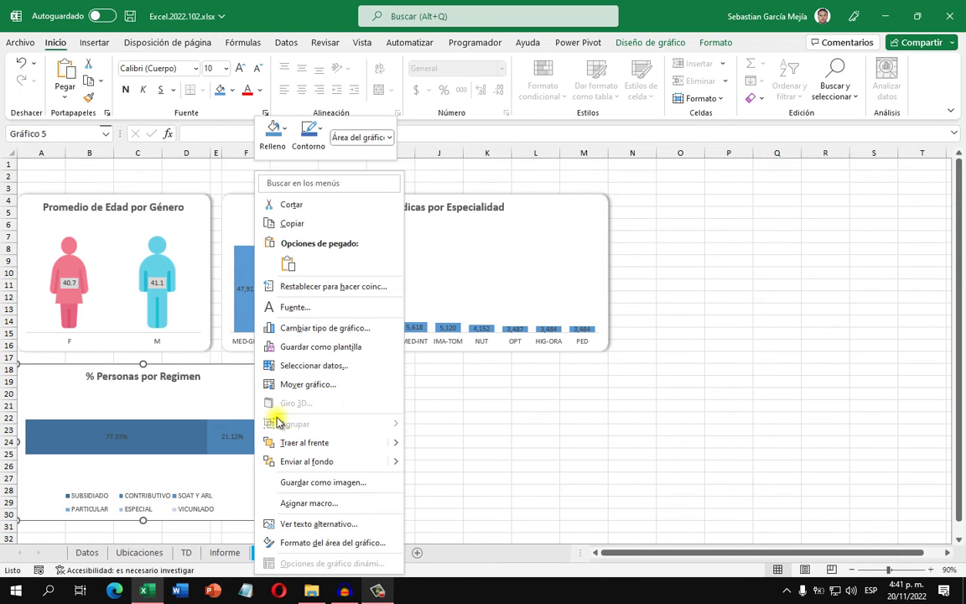
click(333, 543)
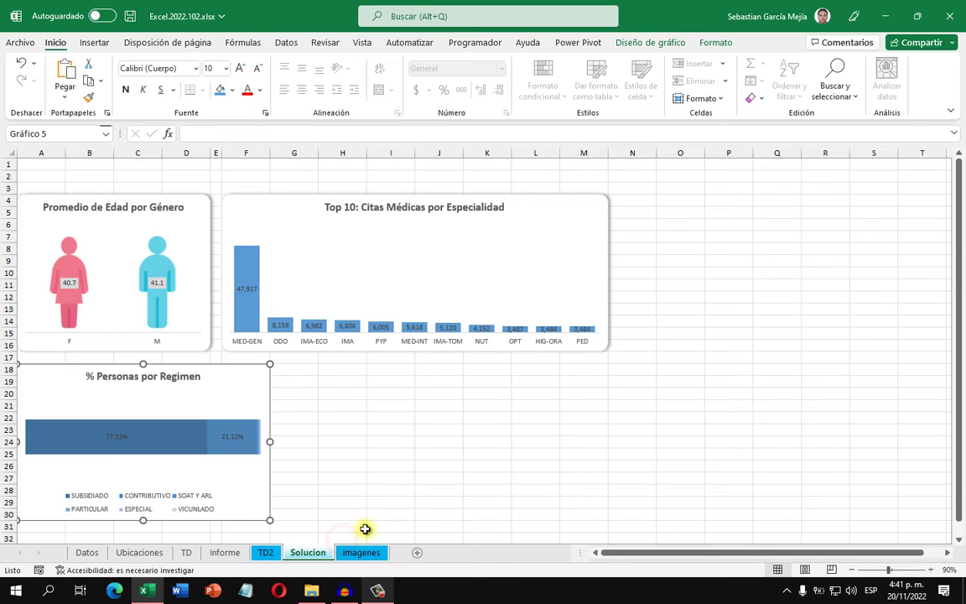
scroll(854, 402, down, 1)
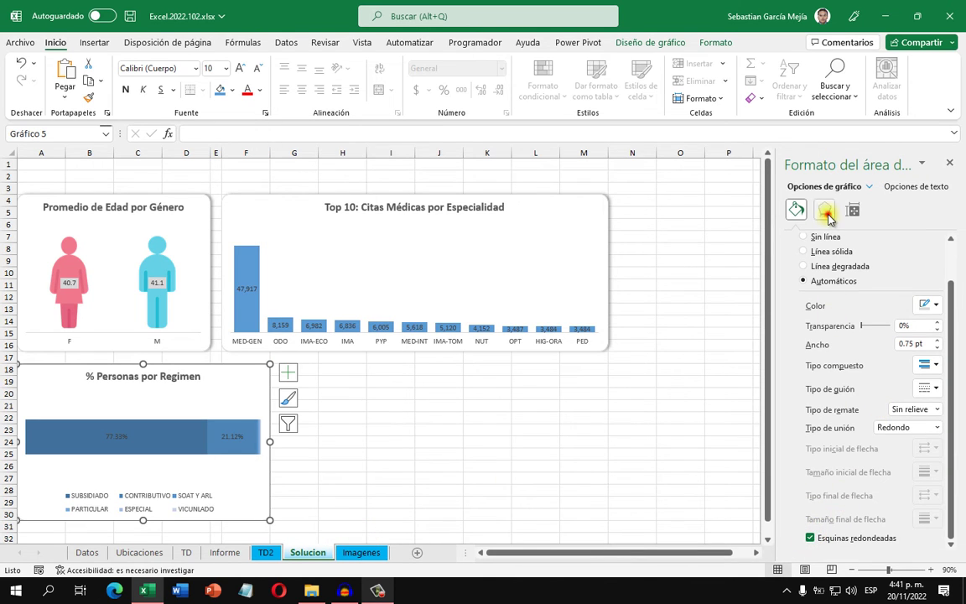
Apply an outer shadow preset to the % Personas por Regimen chart area.
click(827, 211)
click(816, 240)
click(815, 241)
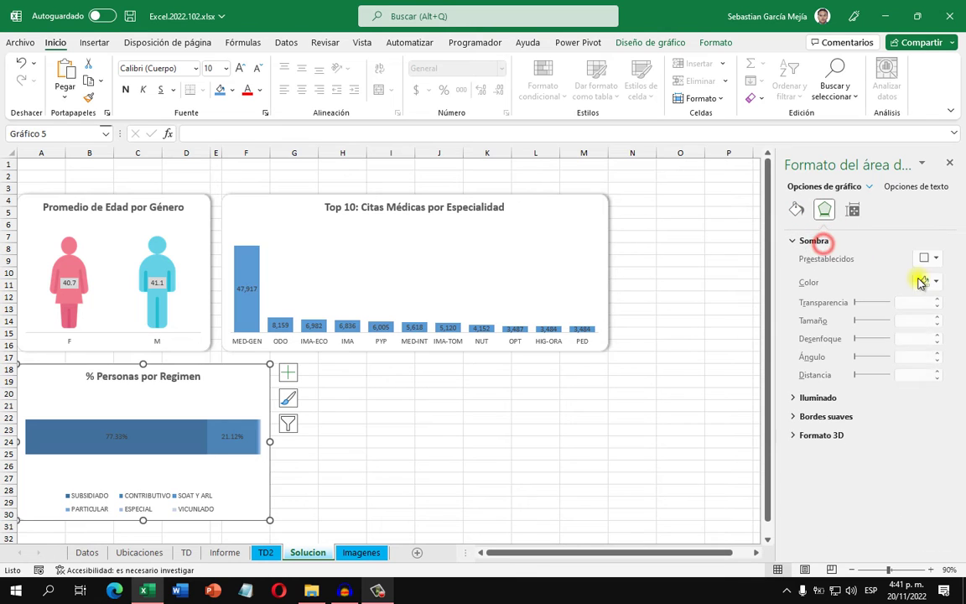
click(931, 258)
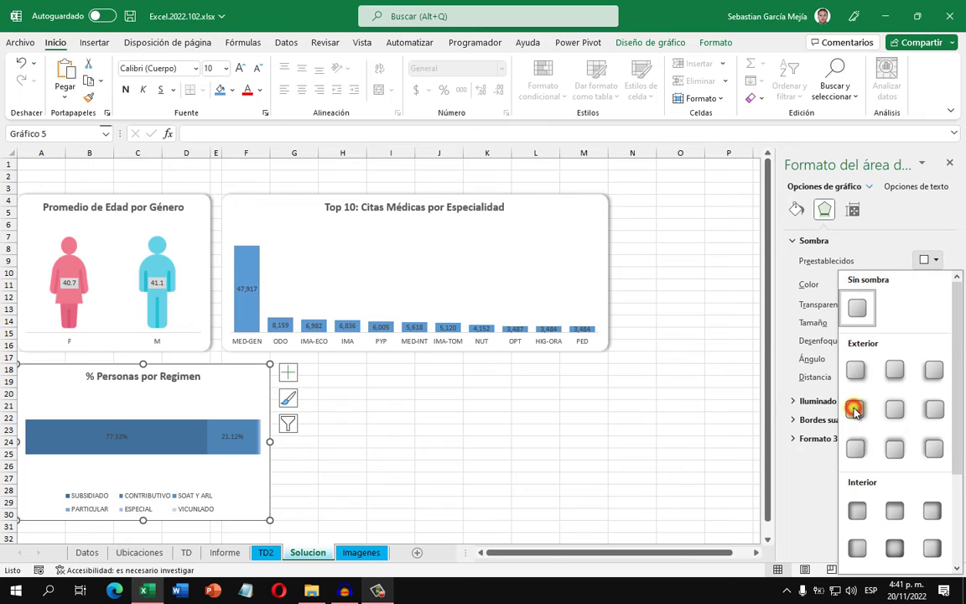
click(855, 408)
click(854, 409)
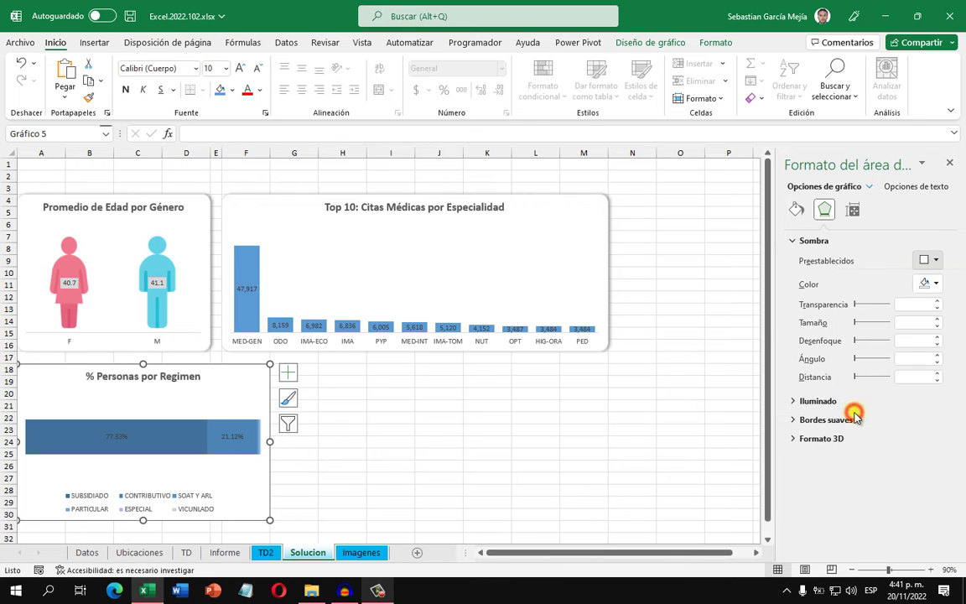
click(487, 418)
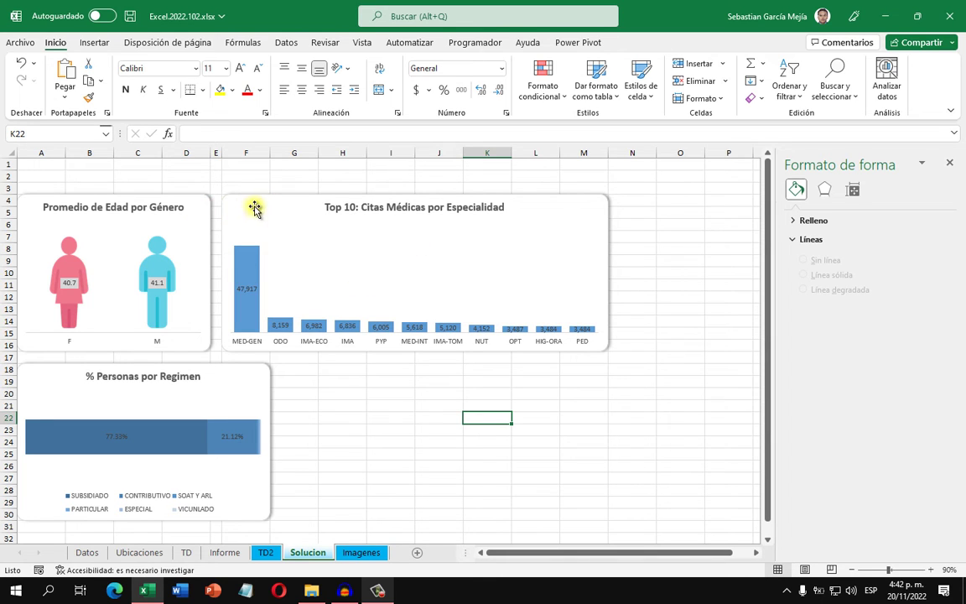
Narrow the % Personas por Regimen chart so it ends at the right edge of column D, and close the formatting pane.
click(265, 373)
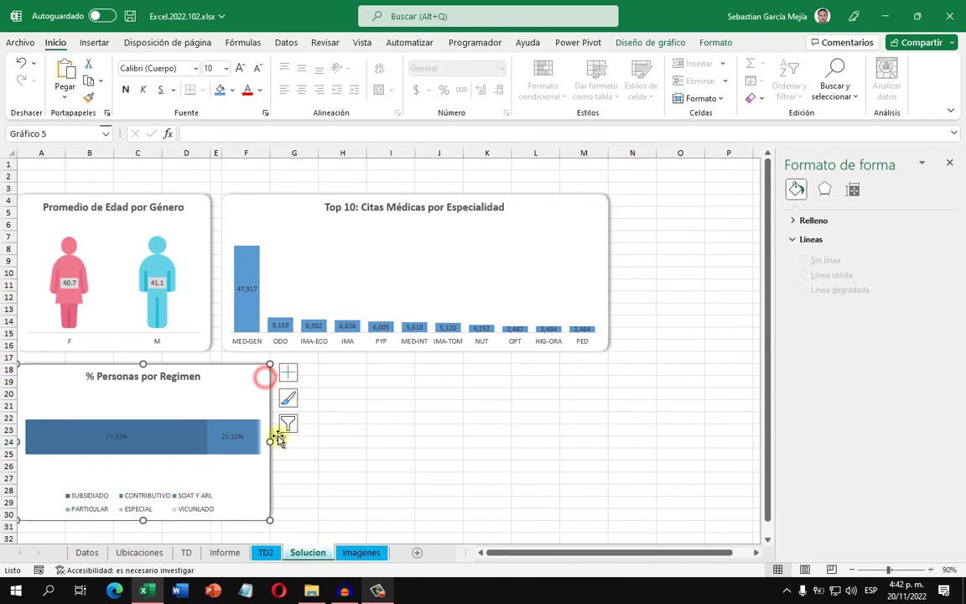
drag(270, 441, 210, 441)
click(334, 441)
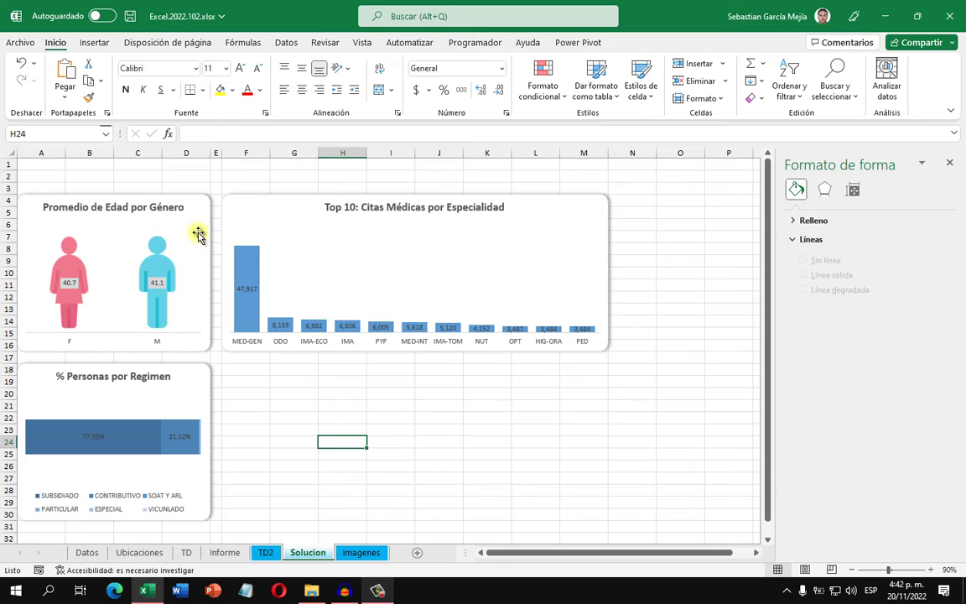
click(950, 166)
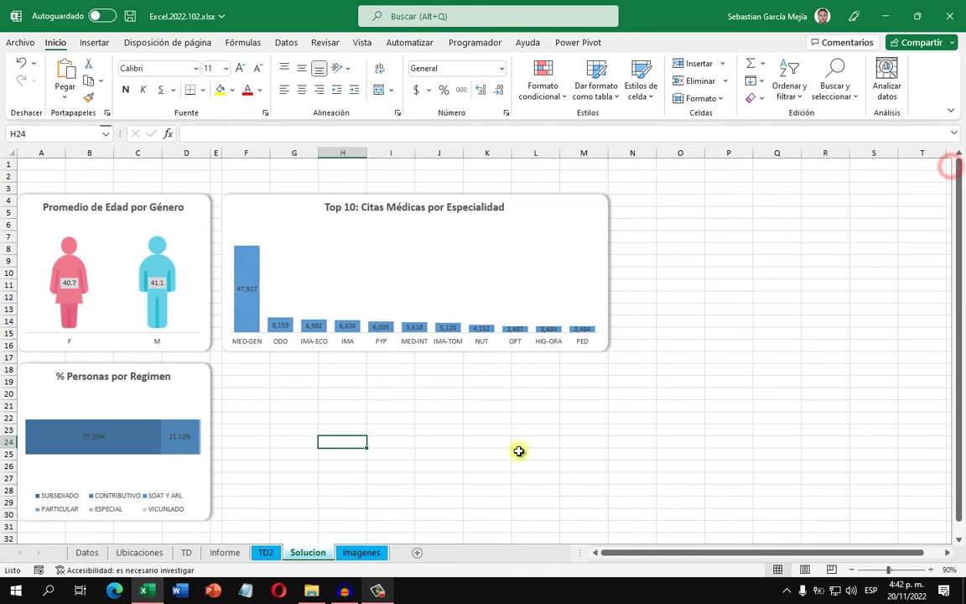
Examine the monthly pivot table on the TD2 sheet and the reference dashboard on the Informe sheet.
click(266, 553)
drag(669, 555, 581, 553)
drag(671, 543, 781, 522)
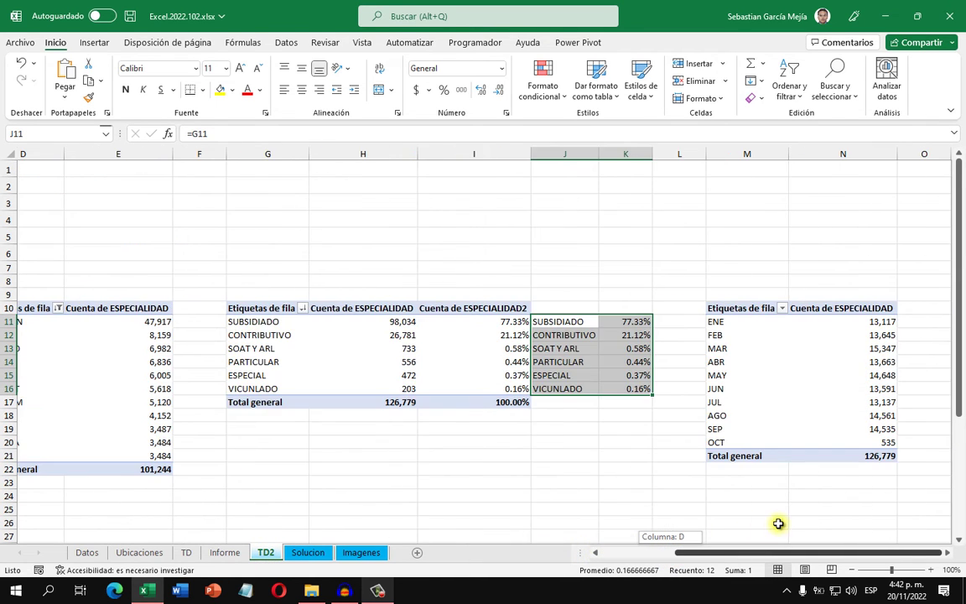
click(278, 494)
click(225, 552)
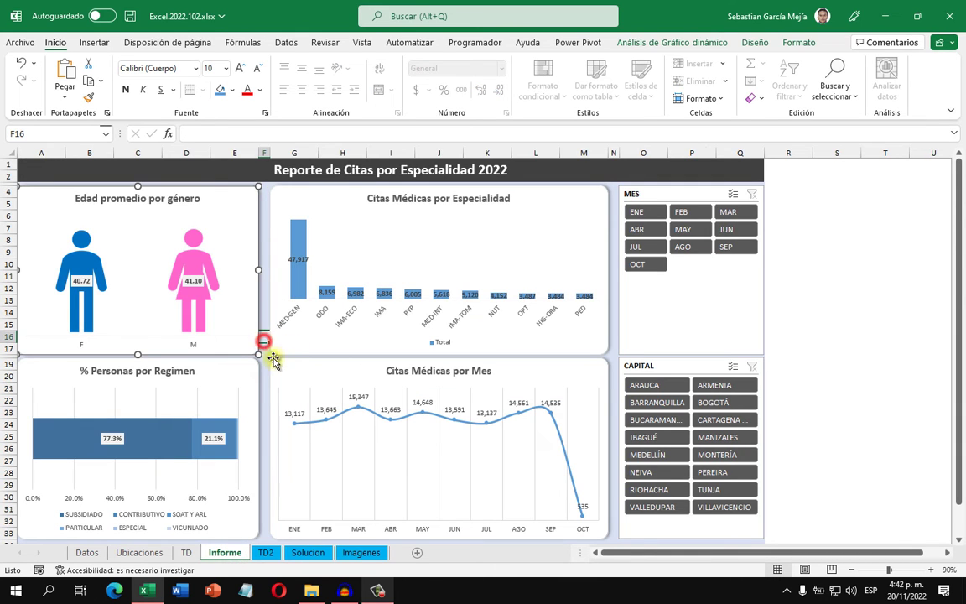
click(263, 339)
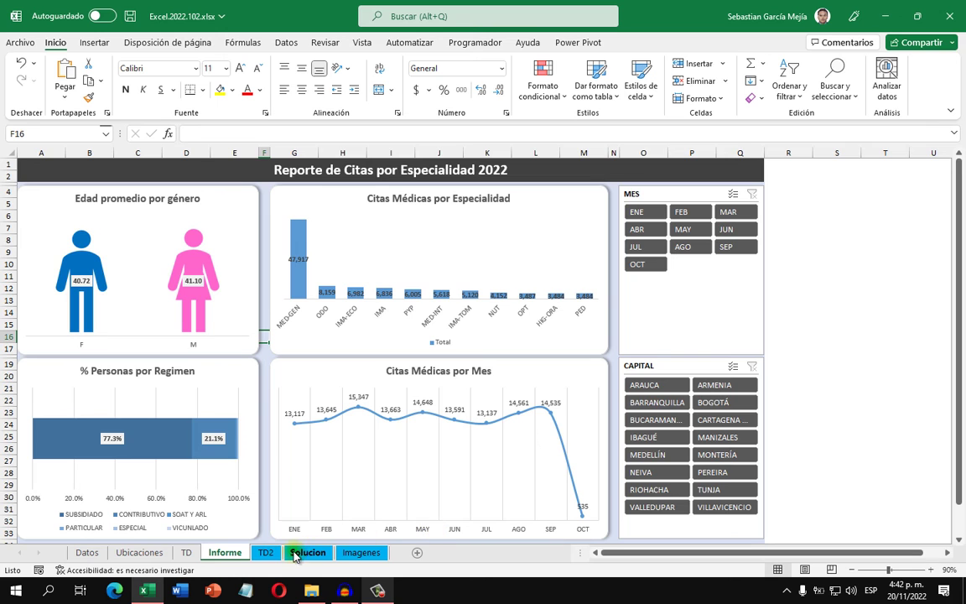
Insert a 2D line chart from the monthly pivot table starting at M10 on the TD2 sheet.
click(265, 552)
click(686, 324)
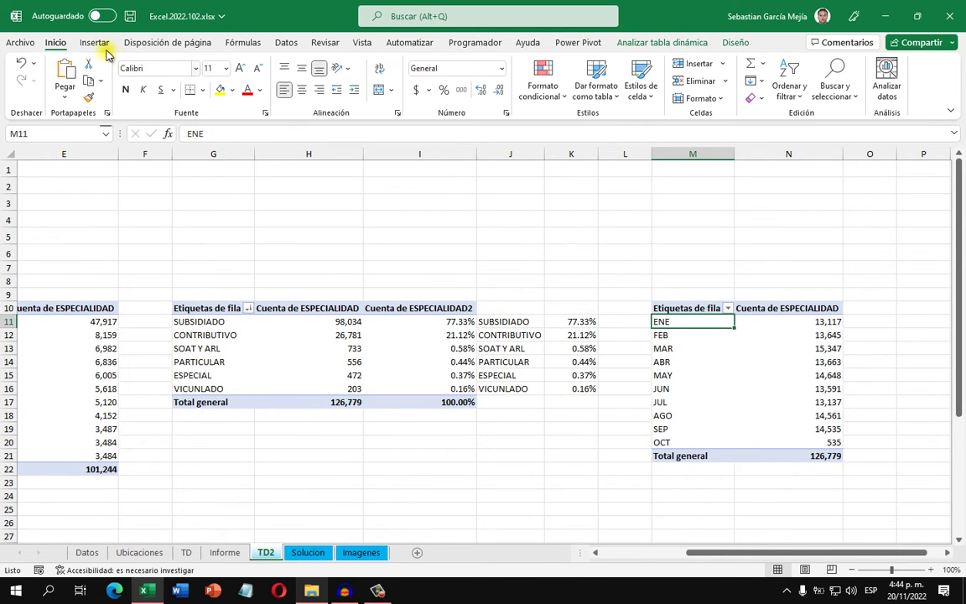
click(98, 43)
click(354, 81)
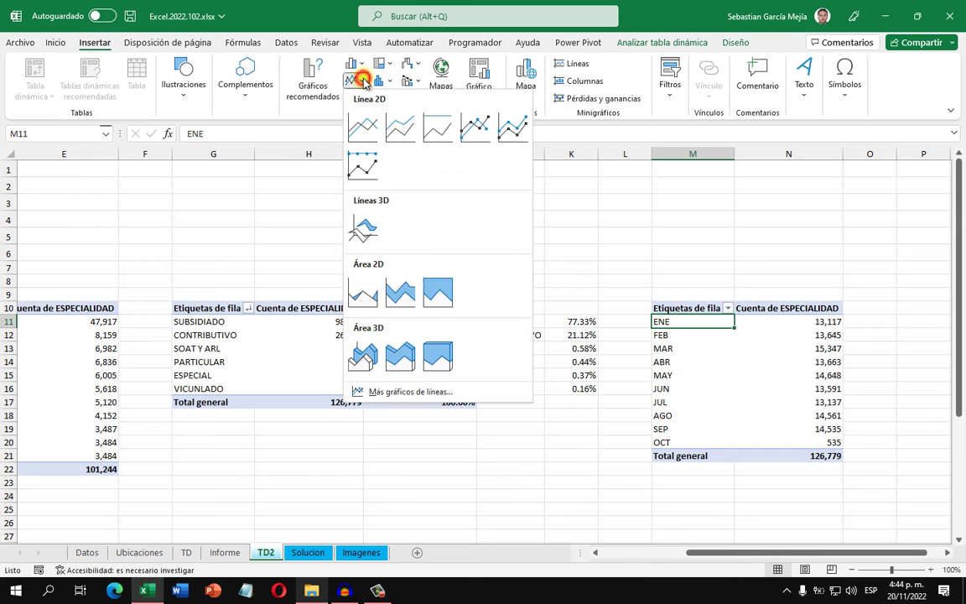
click(373, 130)
Move the monthly line chart to the Solucion sheet and fit it to the range F18:M30.
key(ctrl+x)
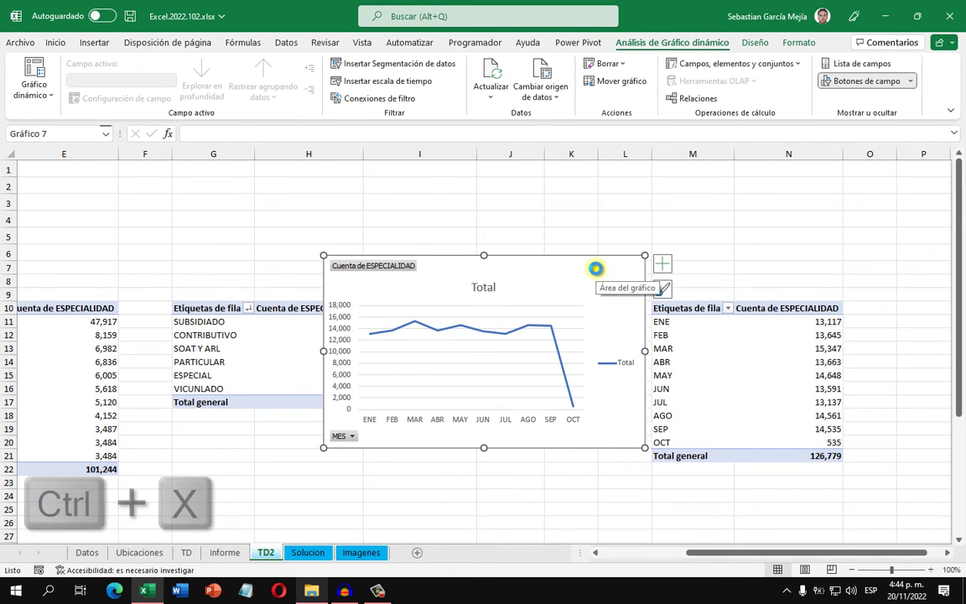
click(307, 552)
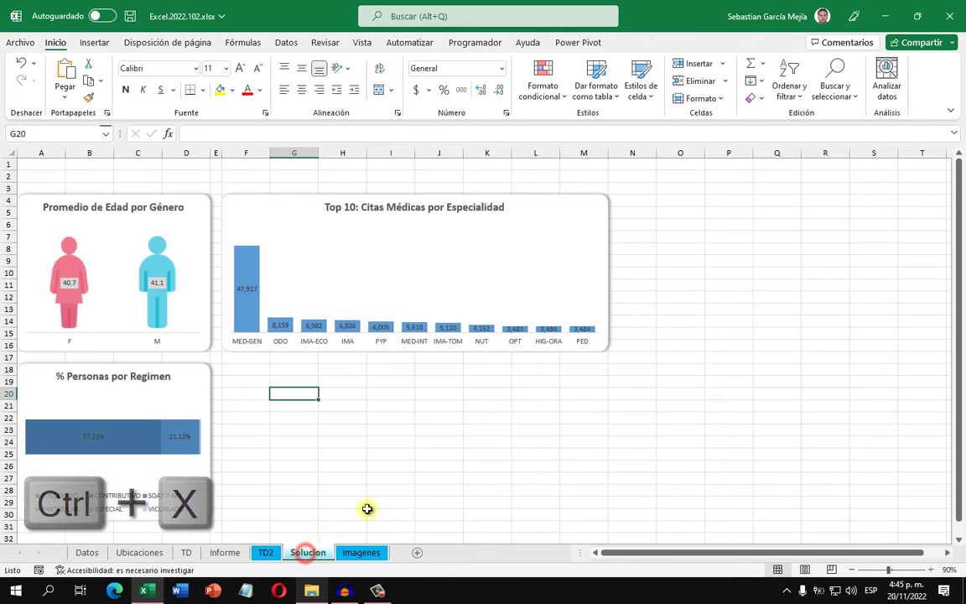
key(ctrl+v)
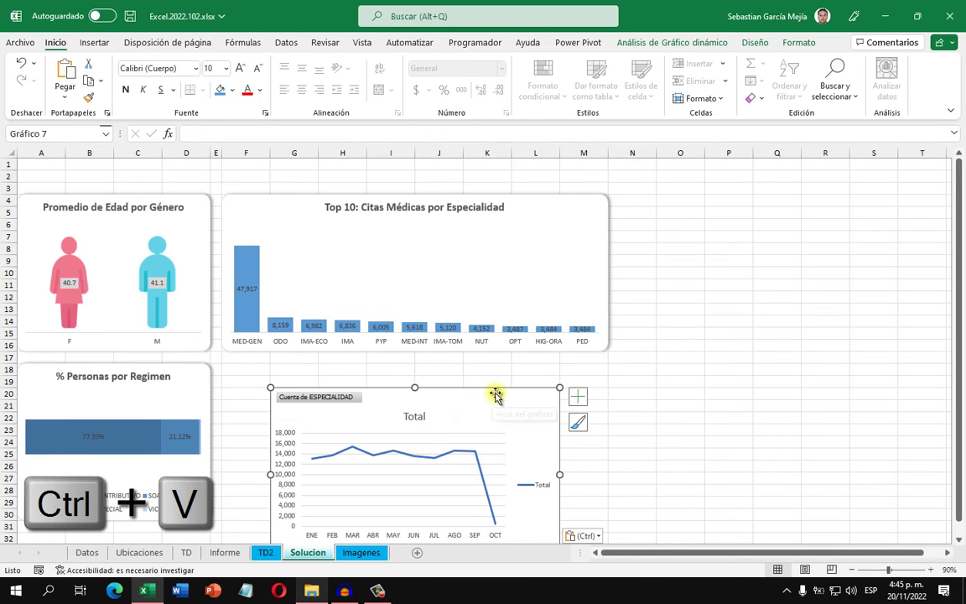
drag(494, 394, 451, 370)
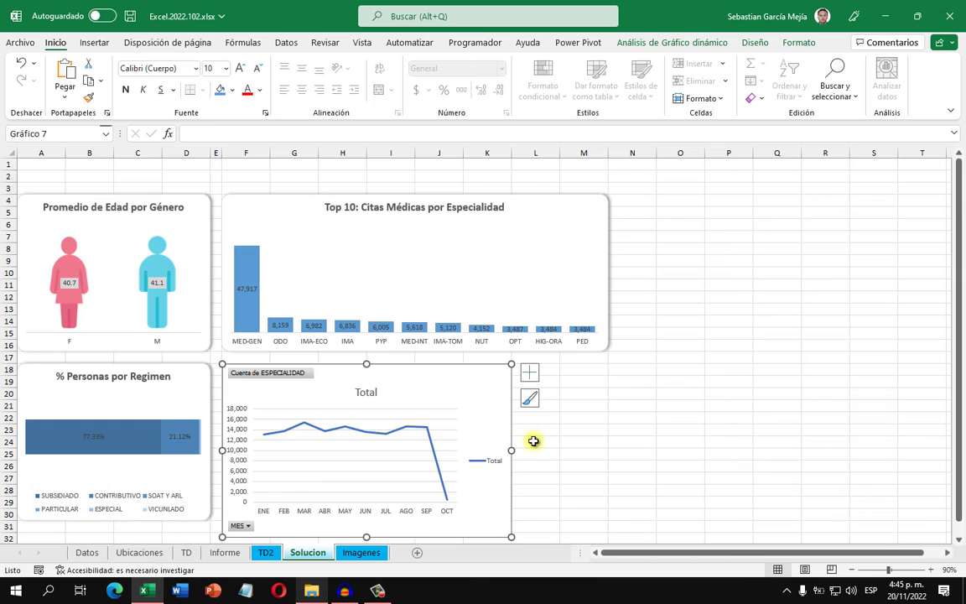
drag(511, 450, 586, 451)
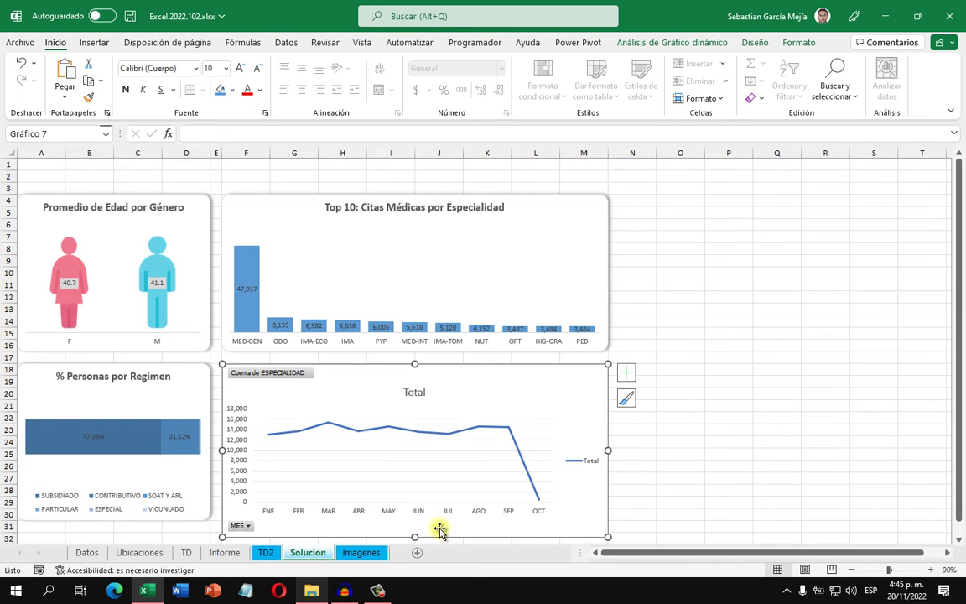
mouse_move(414, 536)
mouse_down()
mouse_move(414, 518)
mouse_move(424, 521)
mouse_up()
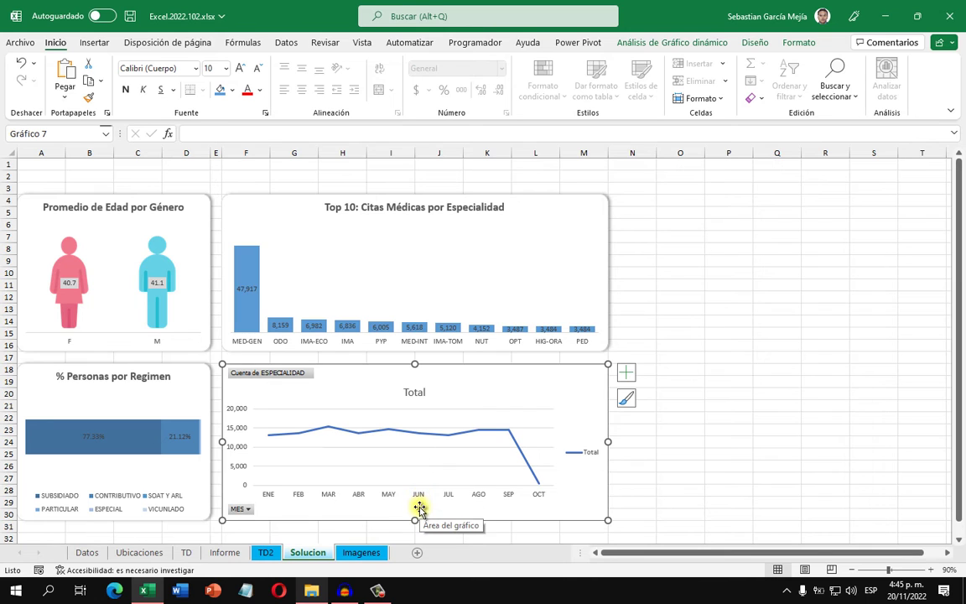
Hide all field buttons on the monthly line chart and delete its legend.
click(292, 372)
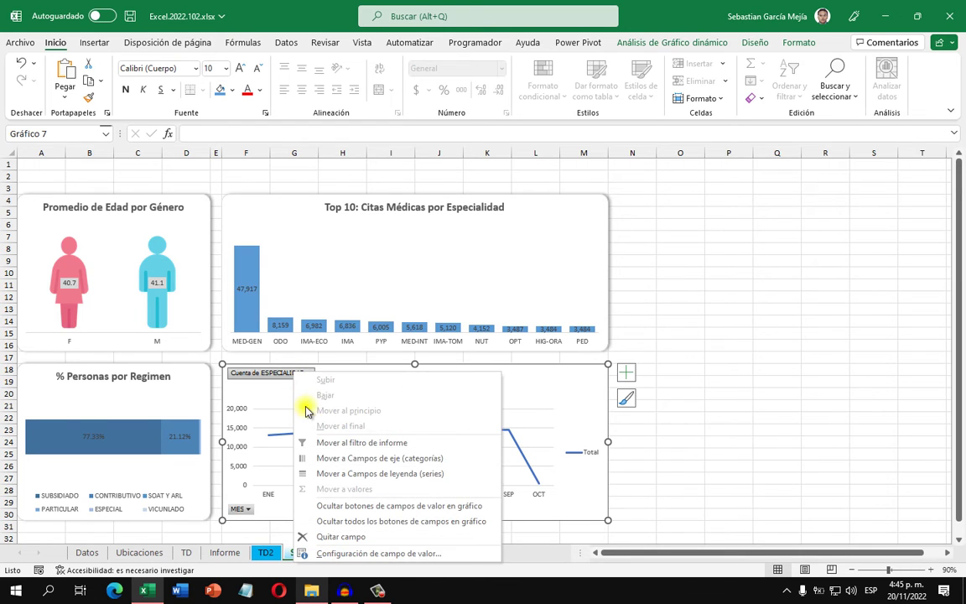
click(354, 521)
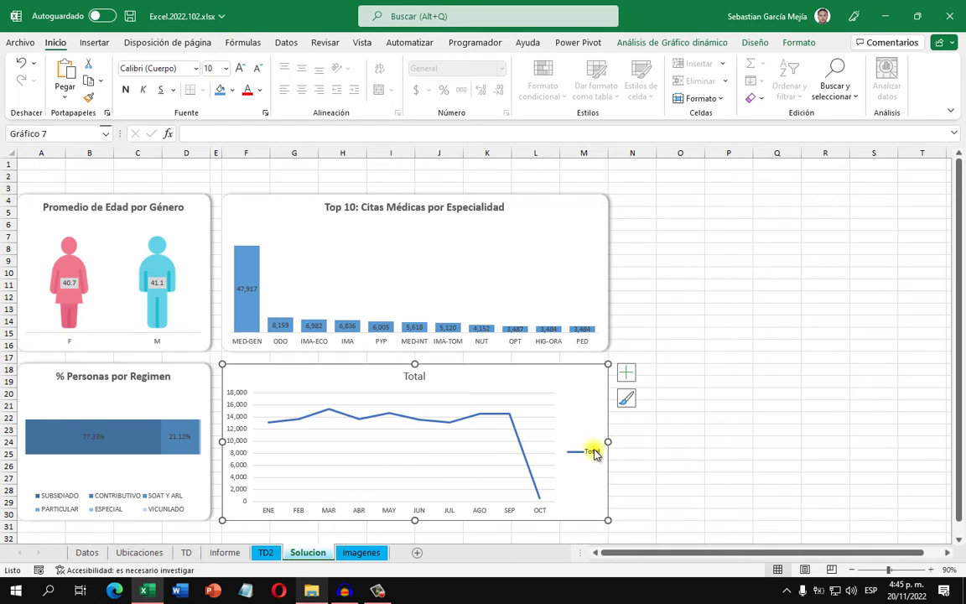
key(Delete)
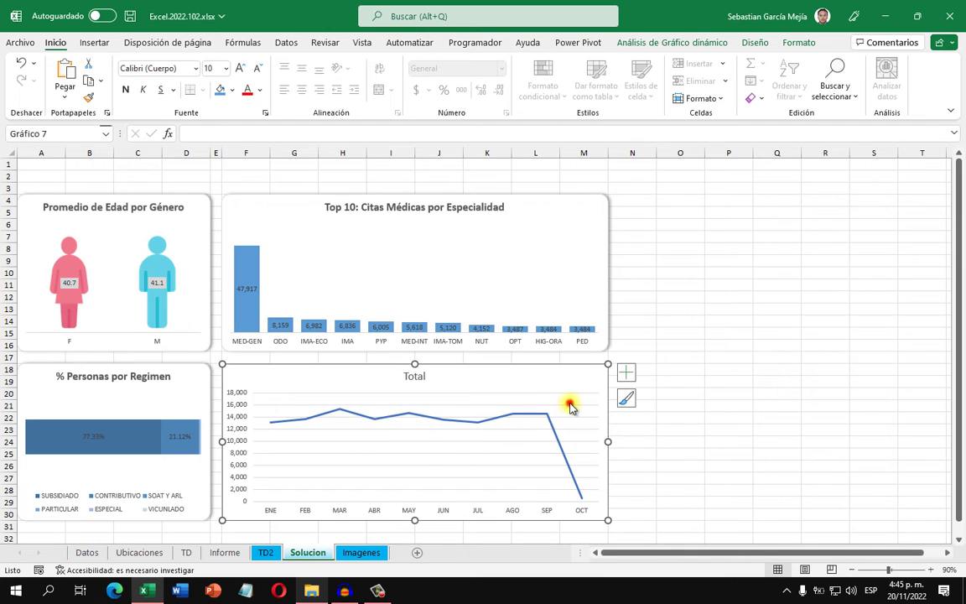
Delete the gridlines and the vertical axis from the monthly line chart.
click(570, 406)
key(Escape)
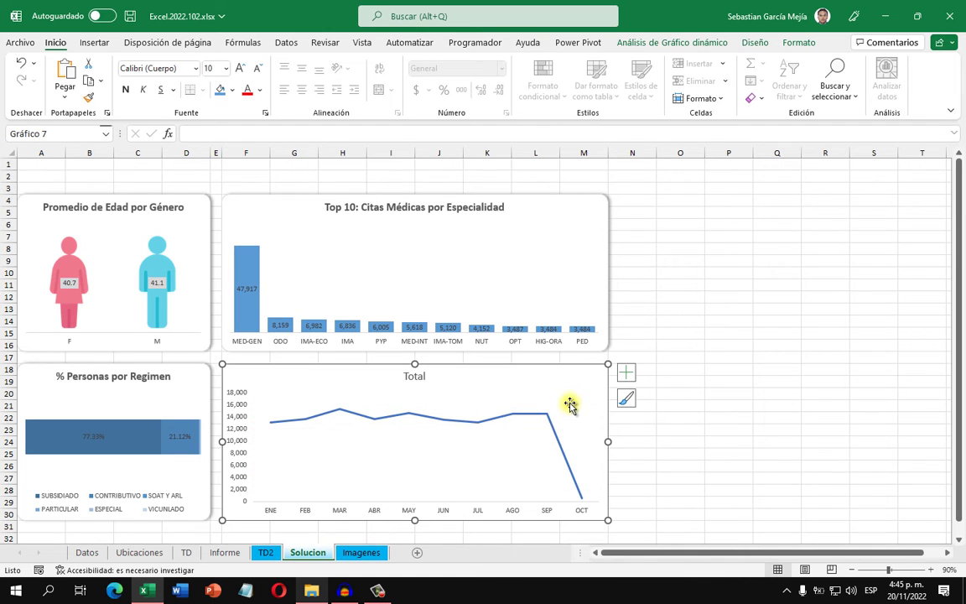
click(242, 419)
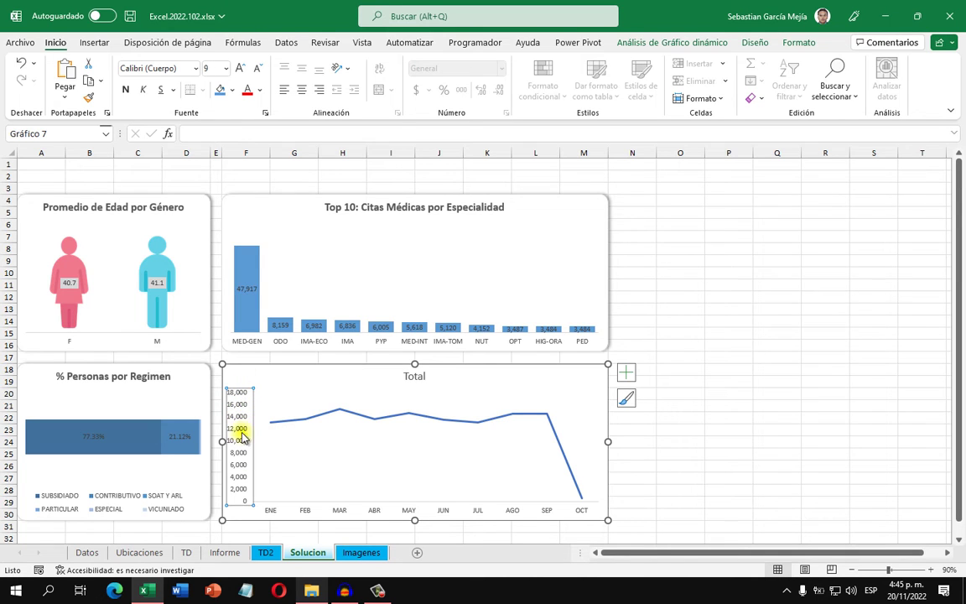
key(Delete)
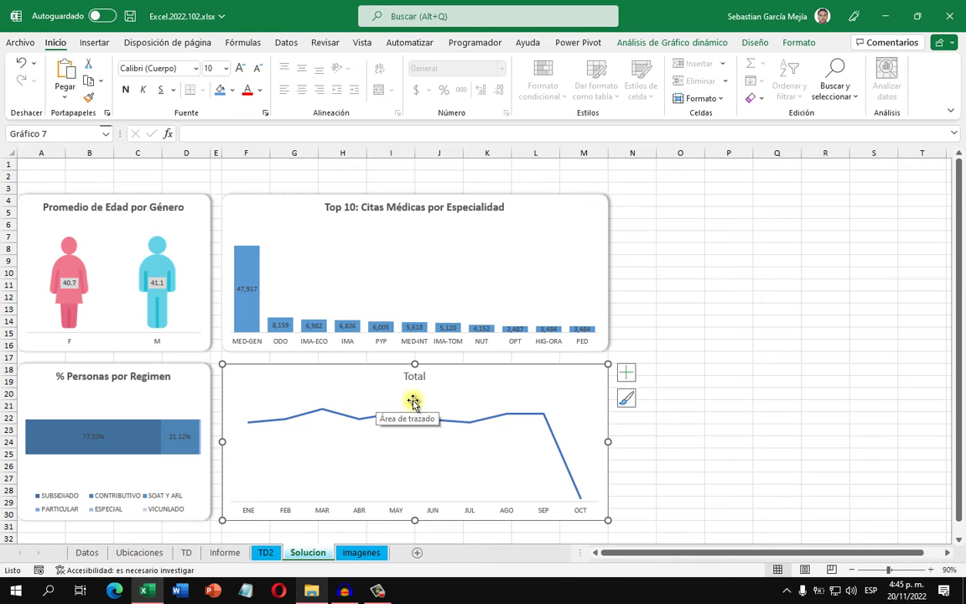
Format the monthly chart's data series as a smoothed line.
click(463, 424)
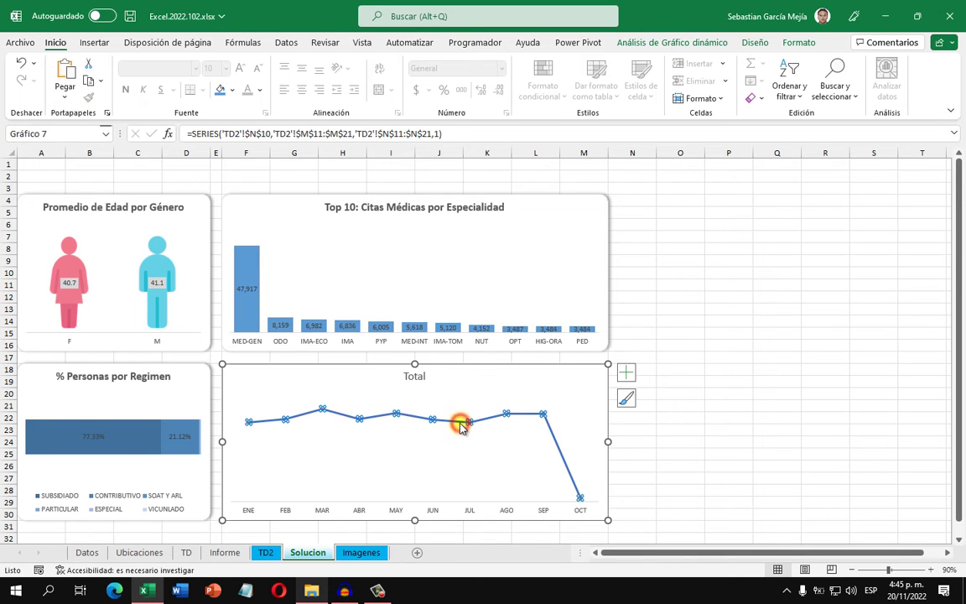
right_click(460, 427)
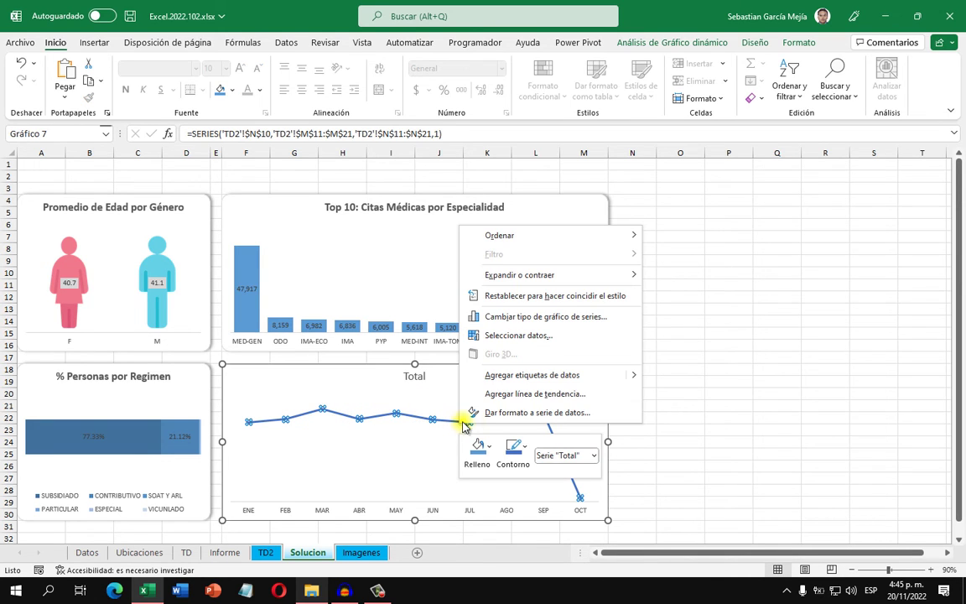
click(556, 412)
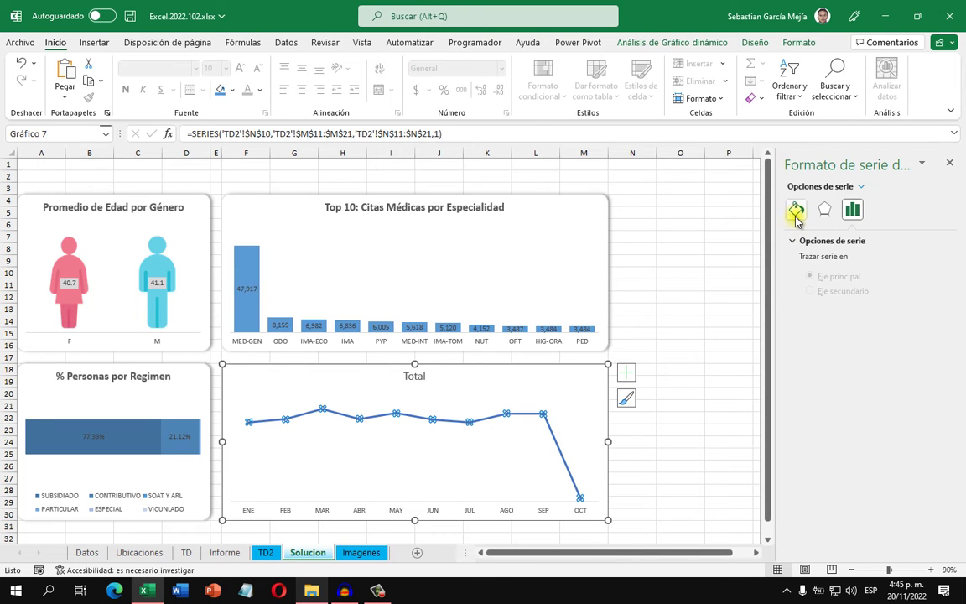
click(796, 214)
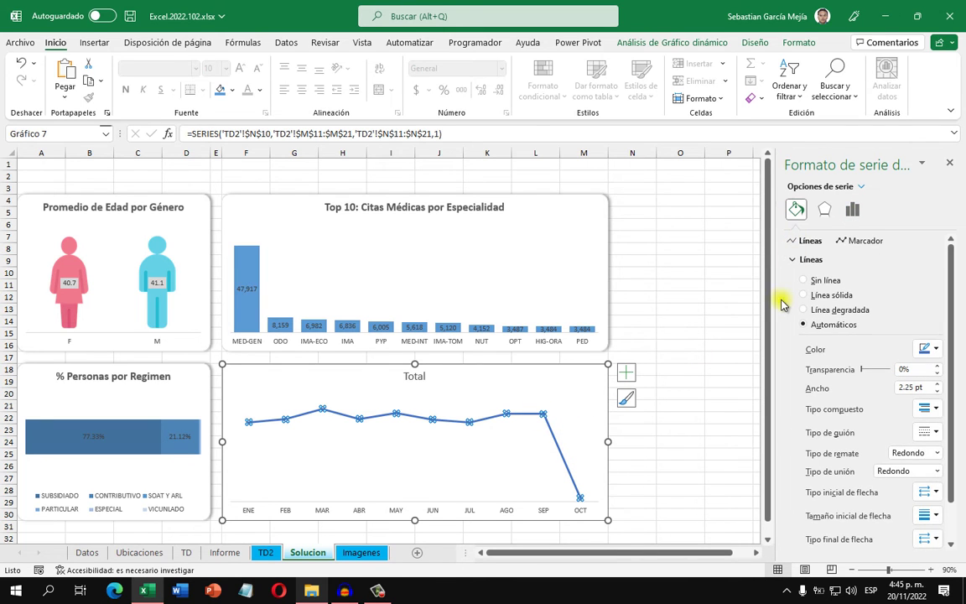
scroll(805, 470, down, 2)
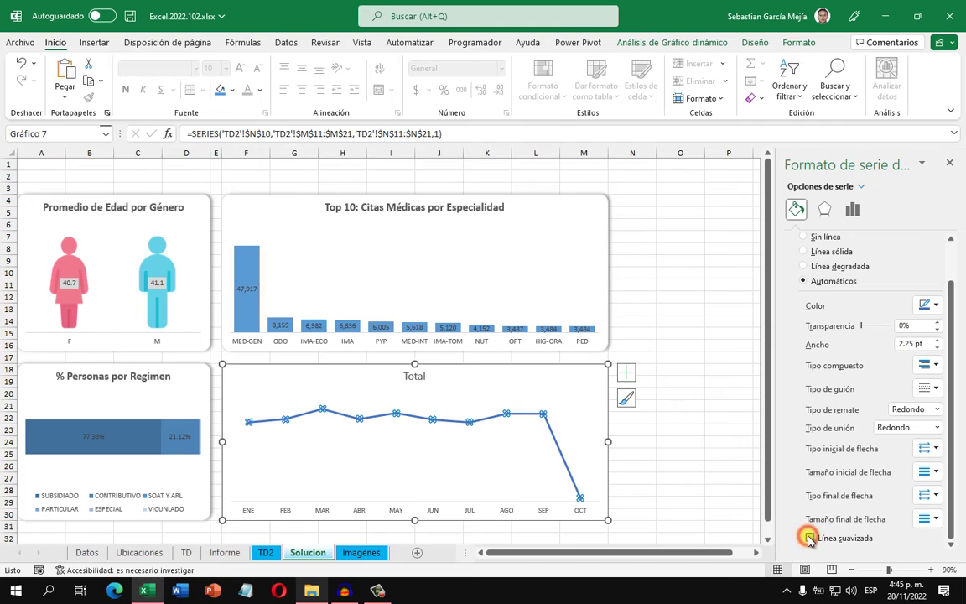
click(809, 538)
scroll(839, 336, up, 2)
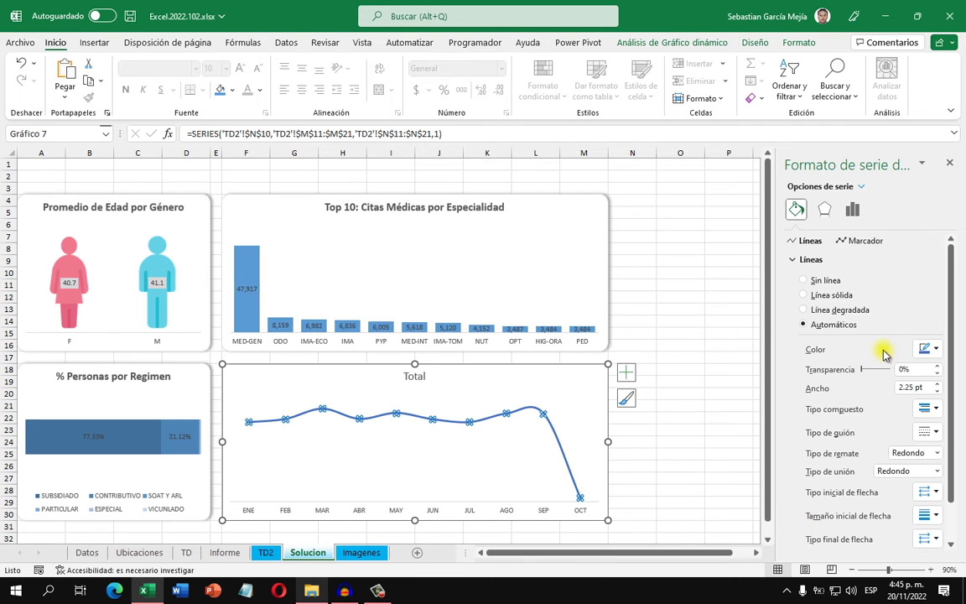
Give the monthly line series built-in square markers.
click(864, 241)
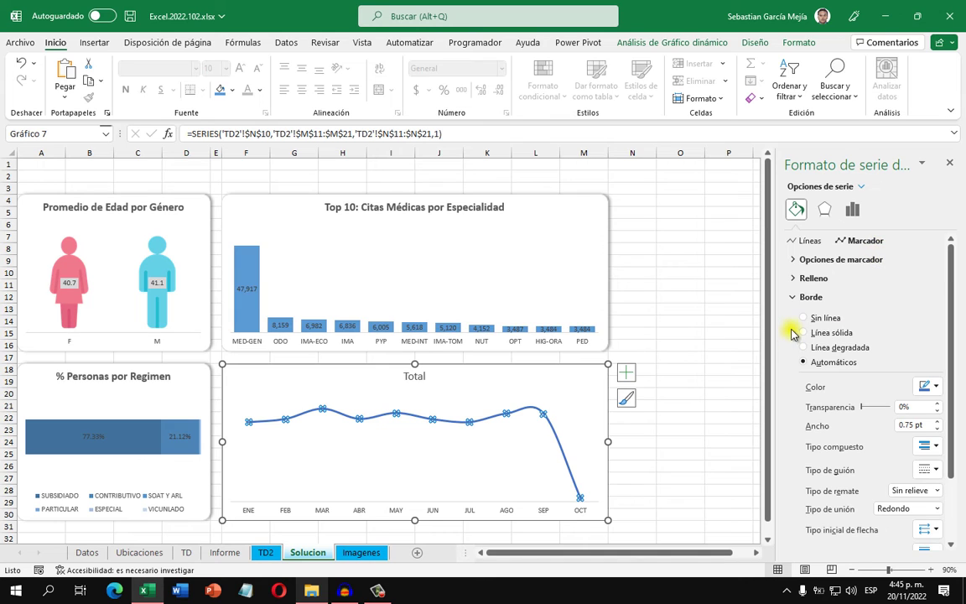
click(799, 261)
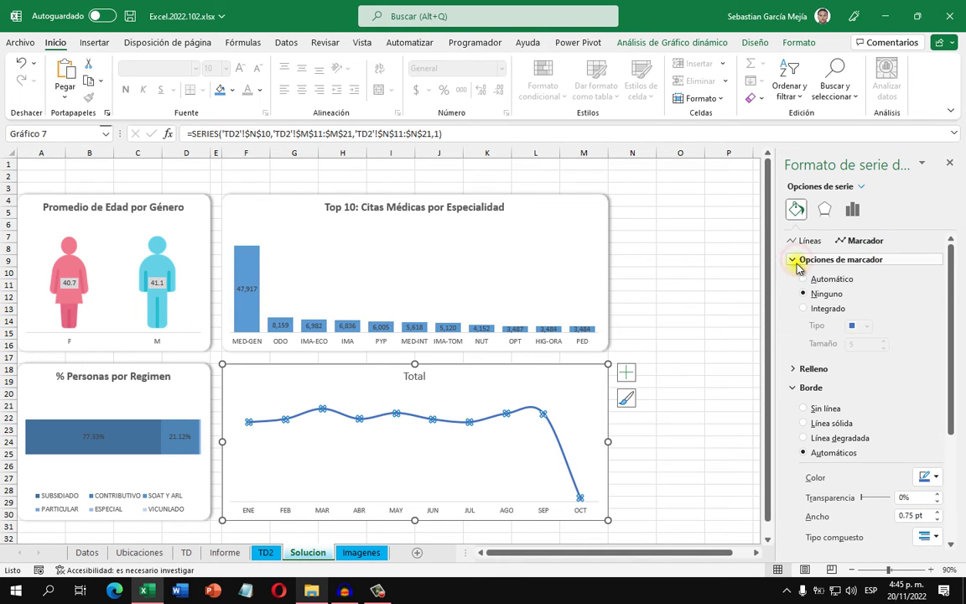
click(805, 309)
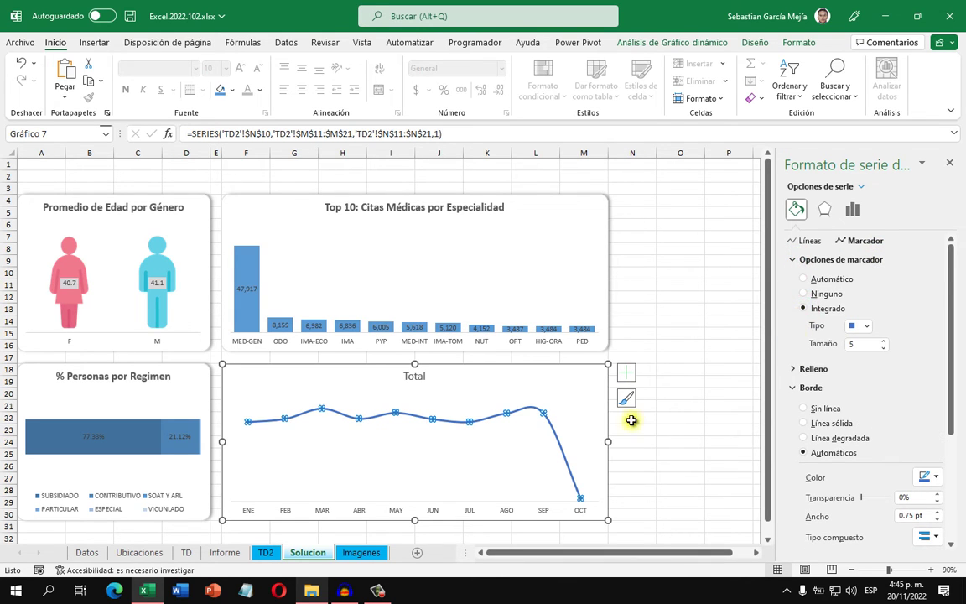
click(867, 327)
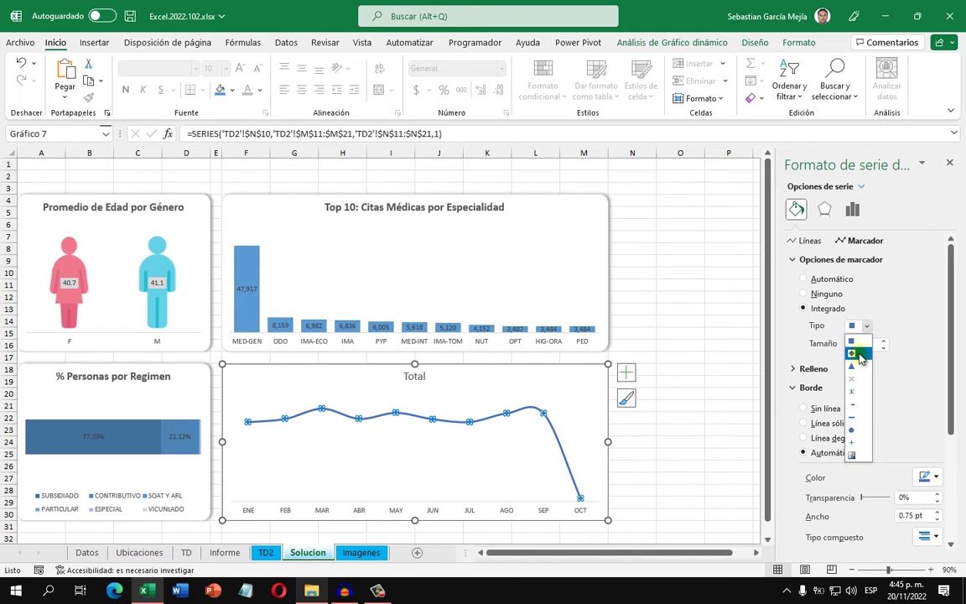
click(863, 342)
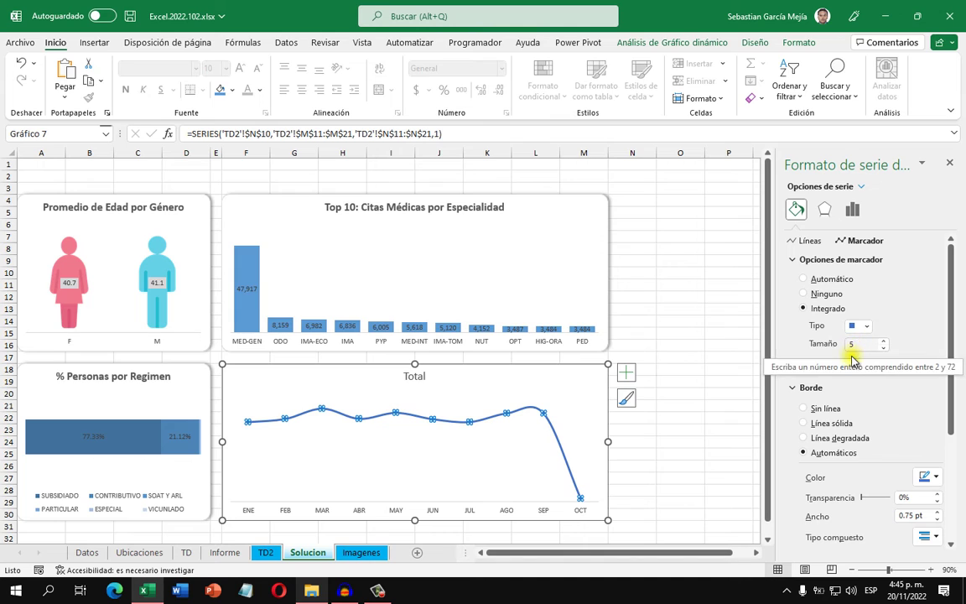
Fill the markers of the monthly line series with a dark theme colour.
scroll(872, 377, down, 1)
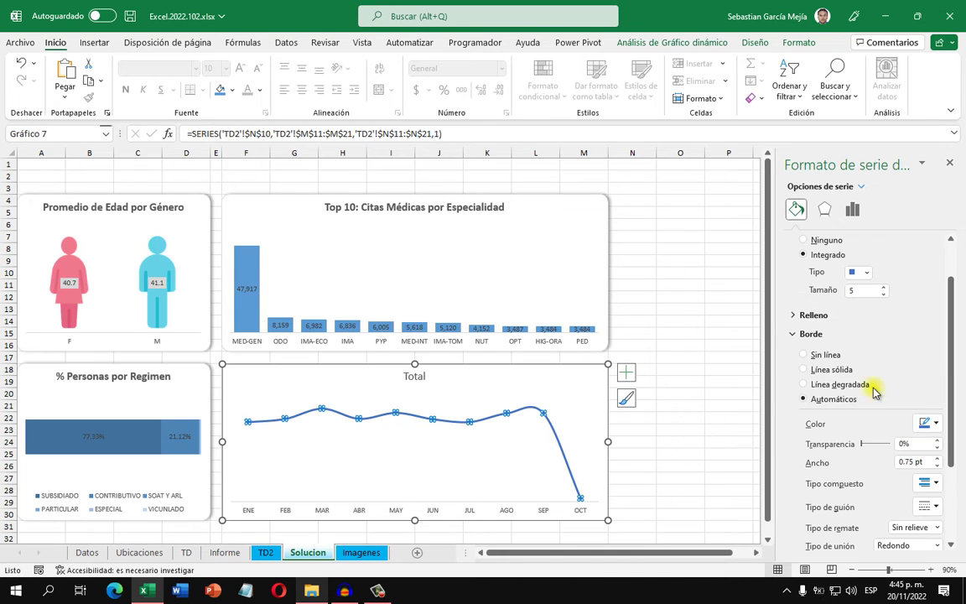
click(934, 426)
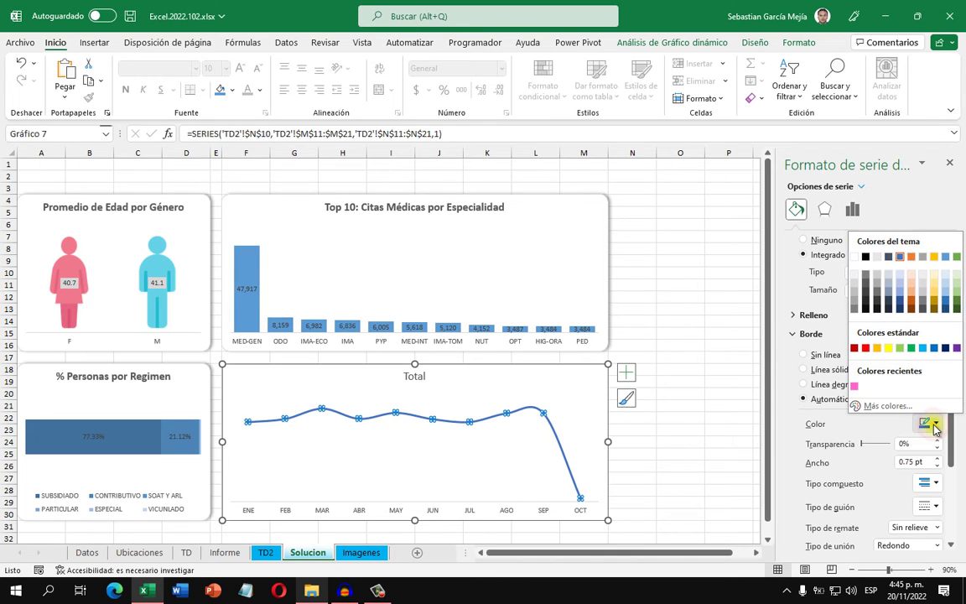
click(934, 427)
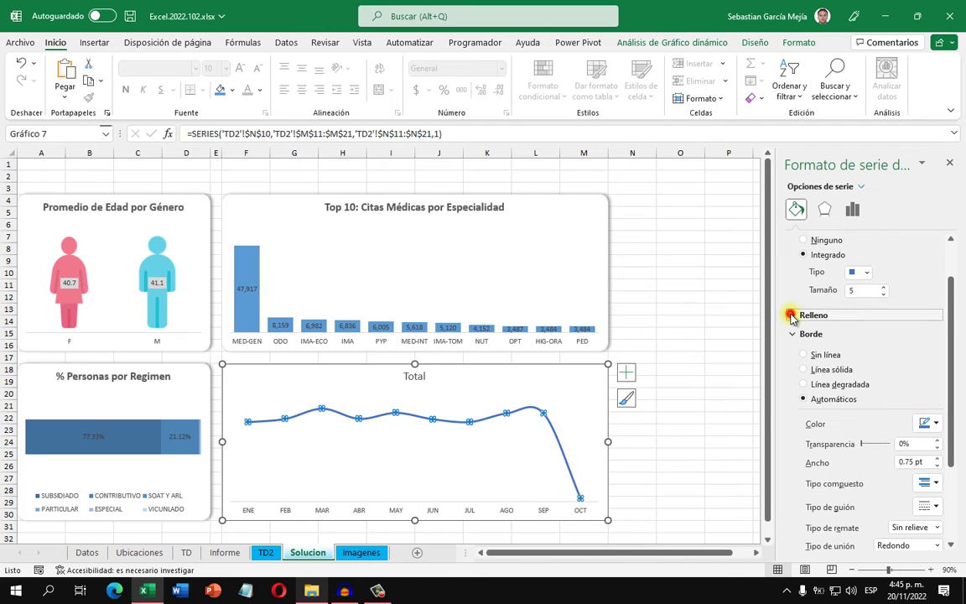
click(791, 315)
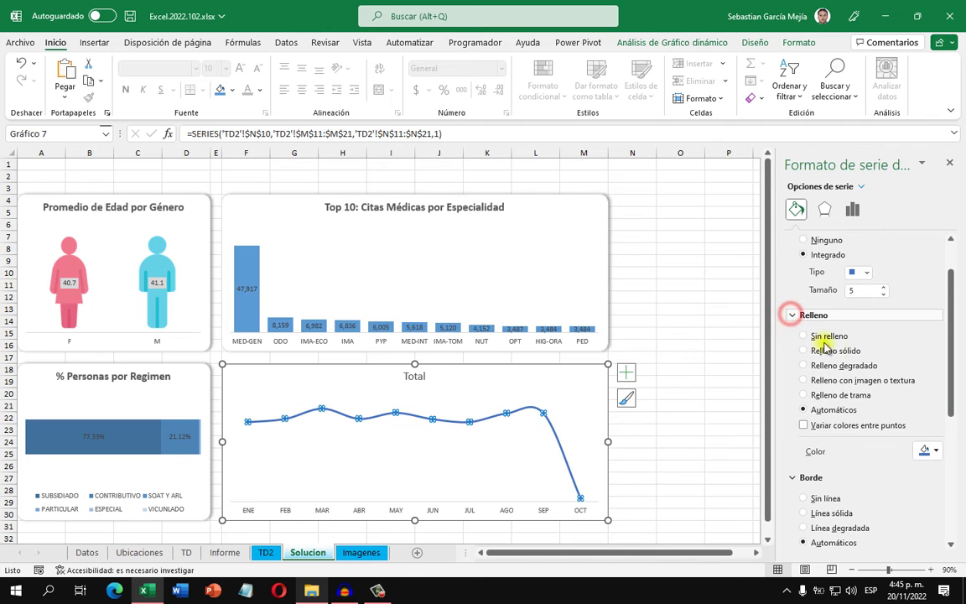
click(934, 451)
click(868, 317)
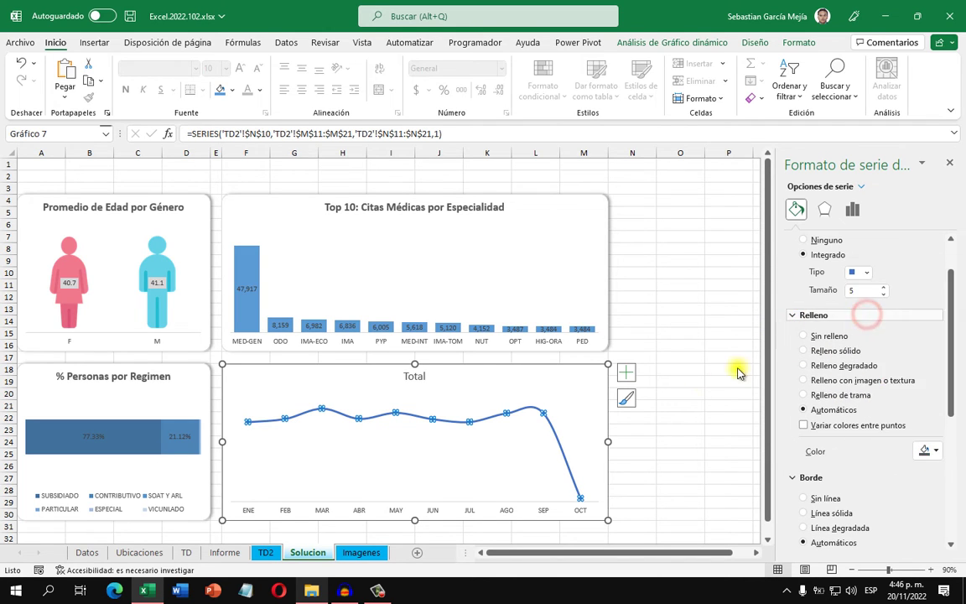
click(671, 382)
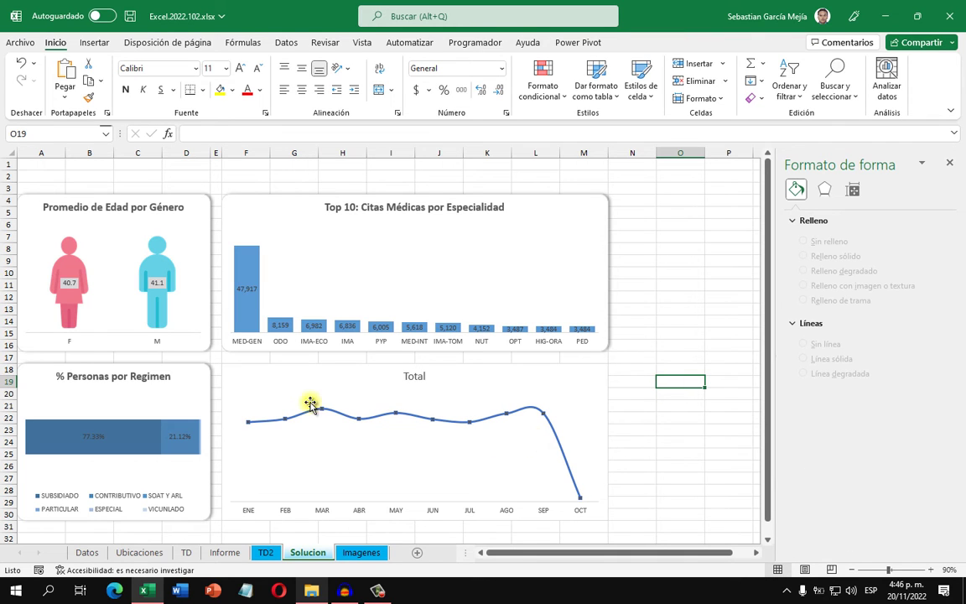
Add data labels to the monthly line chart.
click(597, 379)
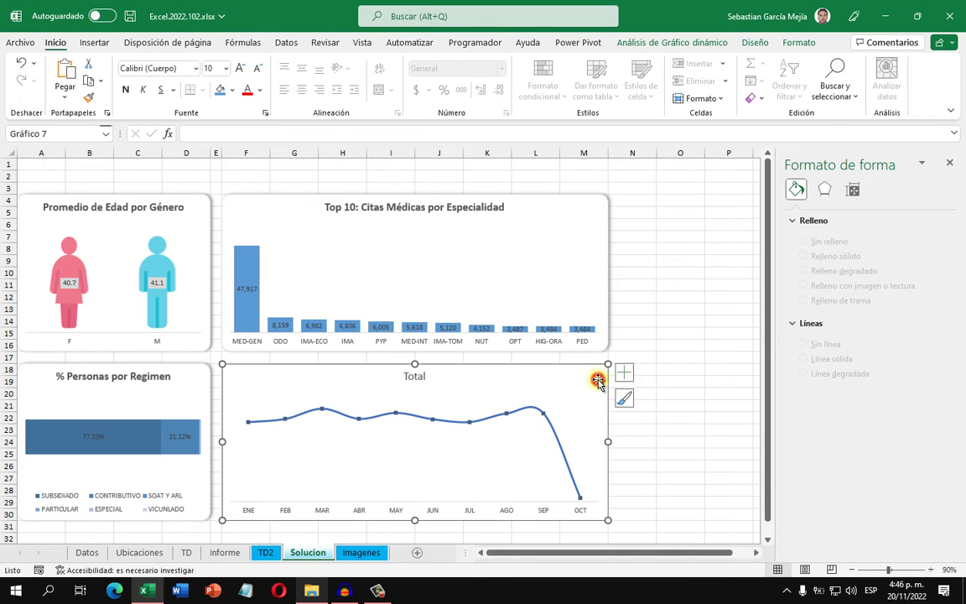
click(627, 373)
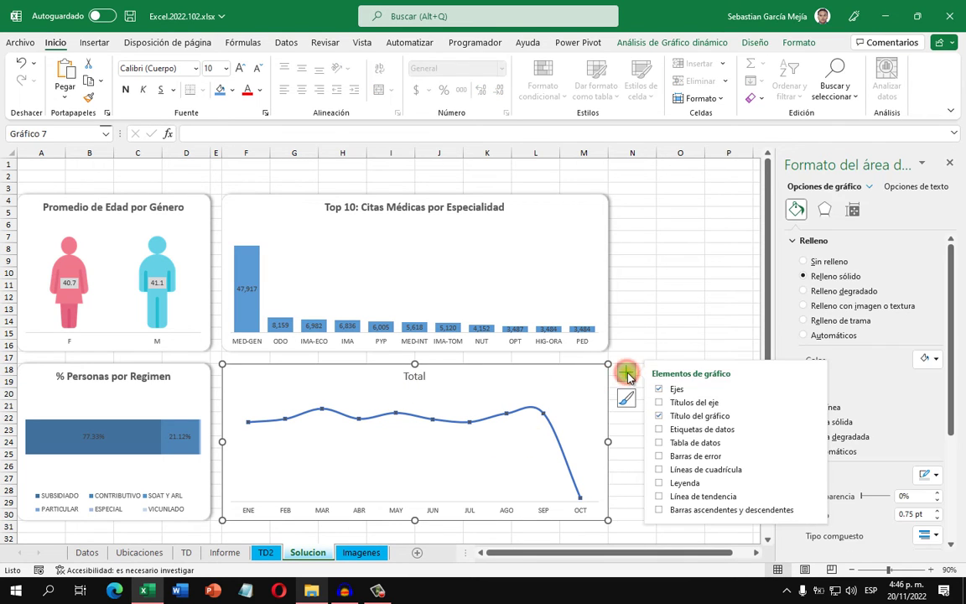
click(660, 430)
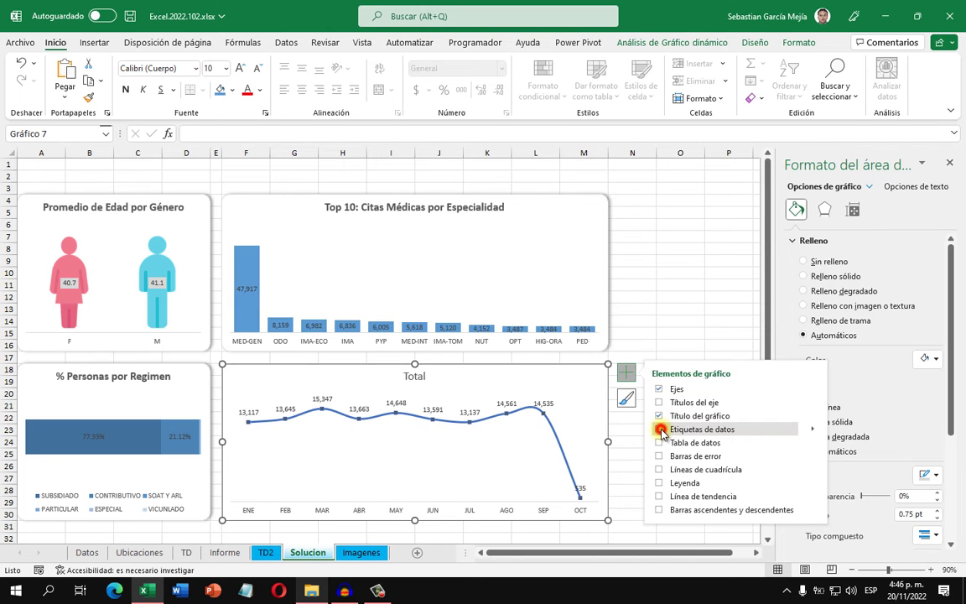
Retitle the monthly line chart "Cantidad de Citas Médicas por Mes" and make the title bold.
click(415, 378)
drag(415, 377, 394, 380)
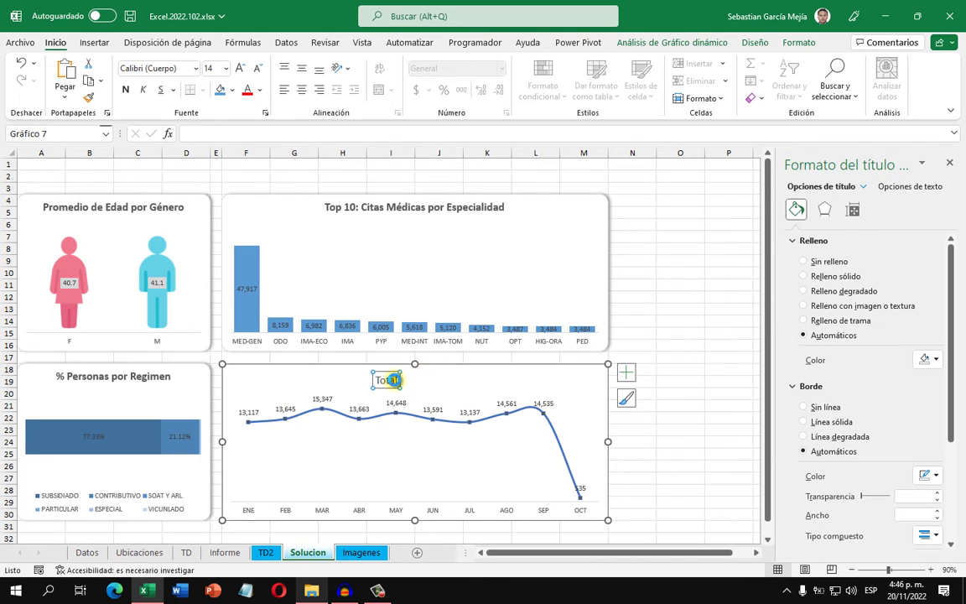
key(ctrl+z)
double_click(415, 375)
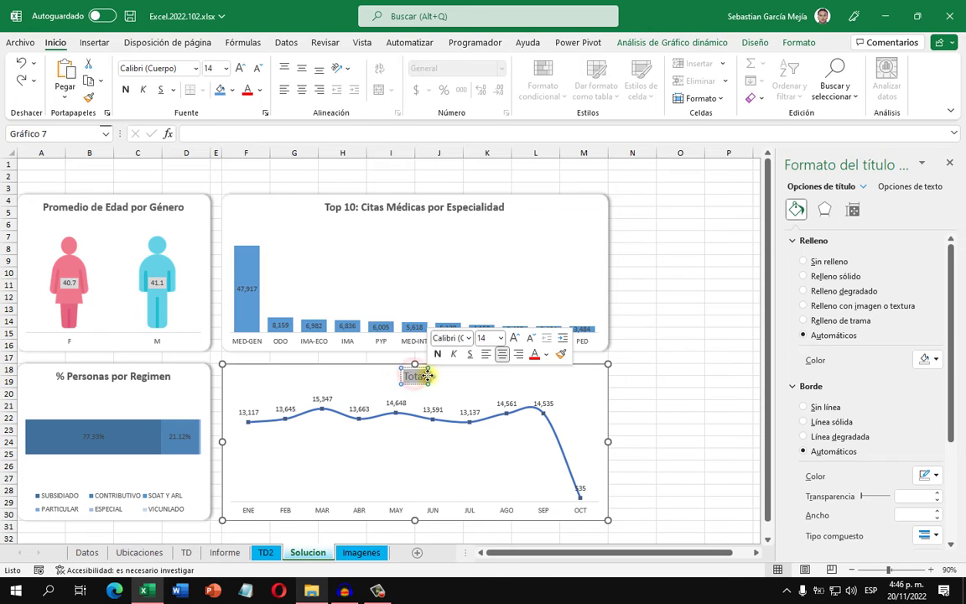
text(Cantidad)
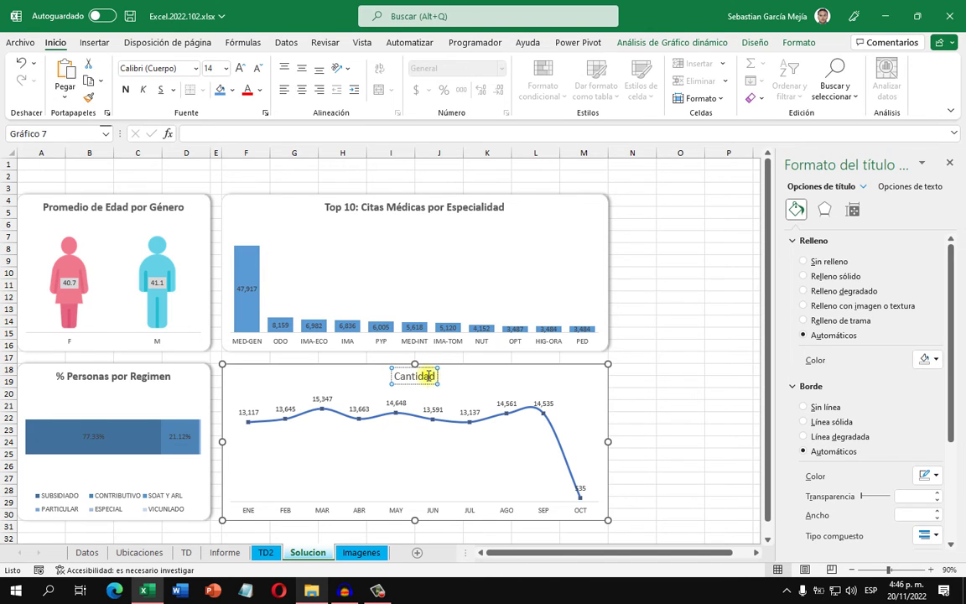
text( de Citas)
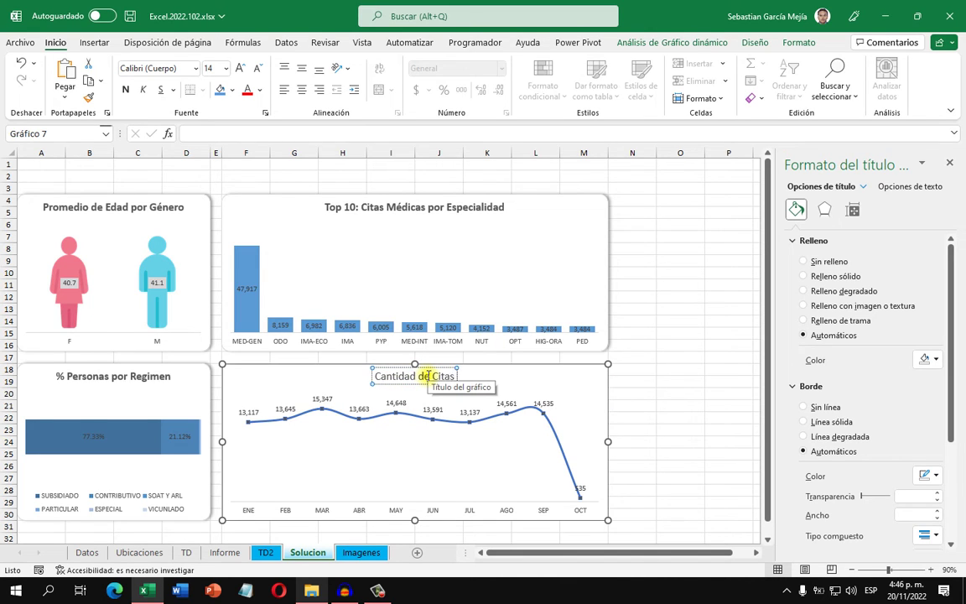
text( Médicas por Mes)
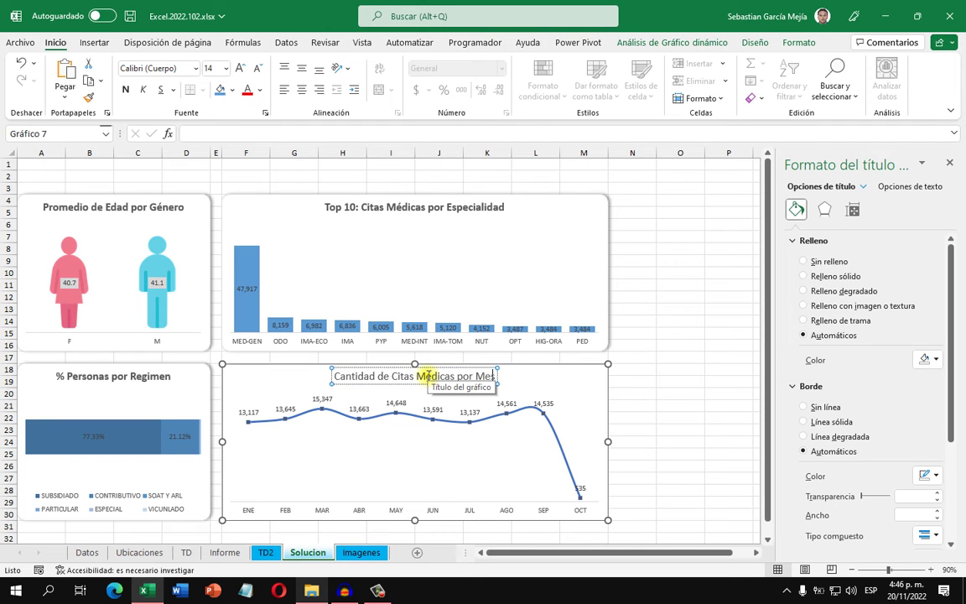
click(625, 376)
click(442, 377)
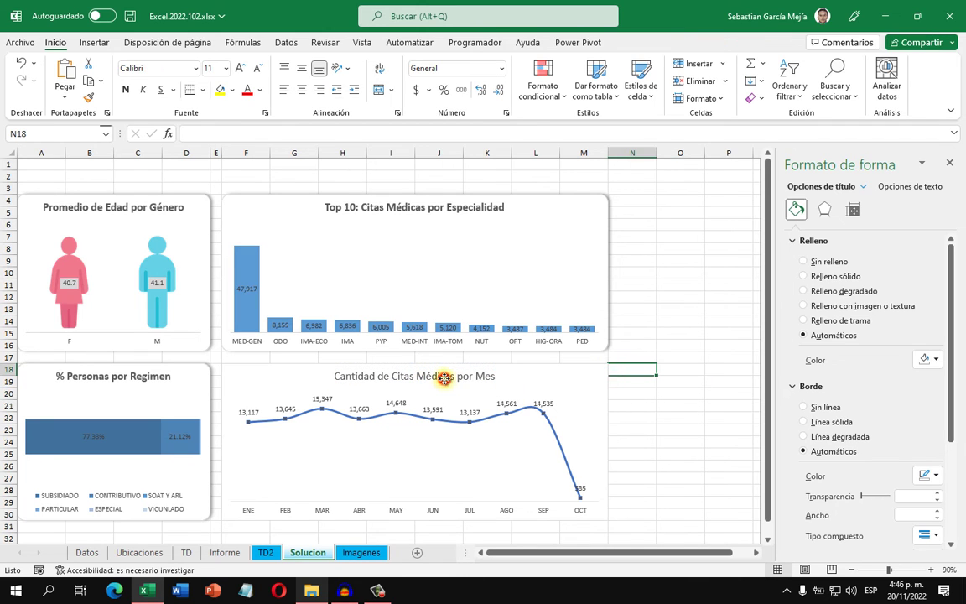
click(127, 89)
click(668, 347)
Give the monthly chart rounded corners and a right-offset outer shadow preset, and close the formatting pane.
click(602, 369)
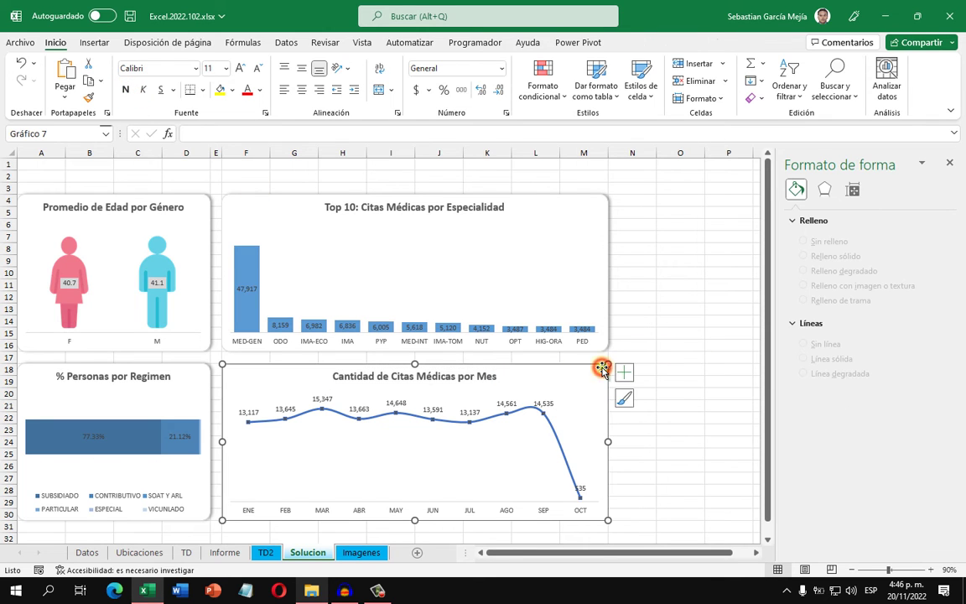
scroll(835, 453, down, 5)
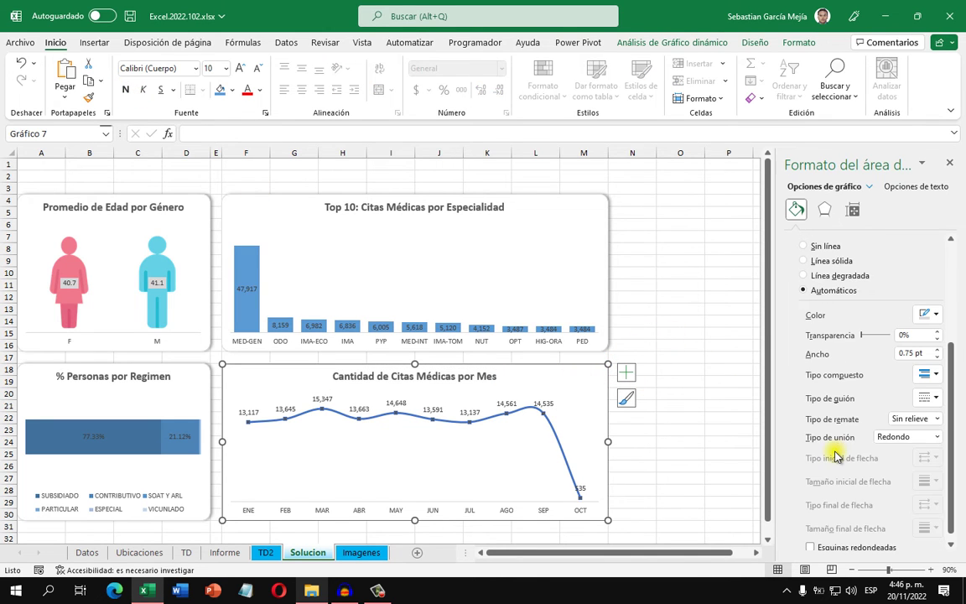
click(827, 211)
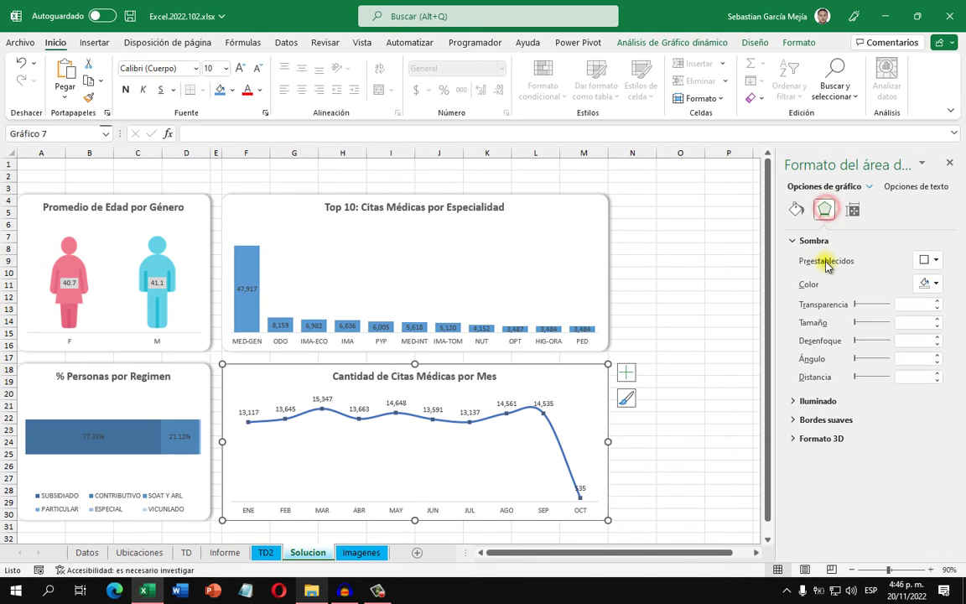
click(937, 261)
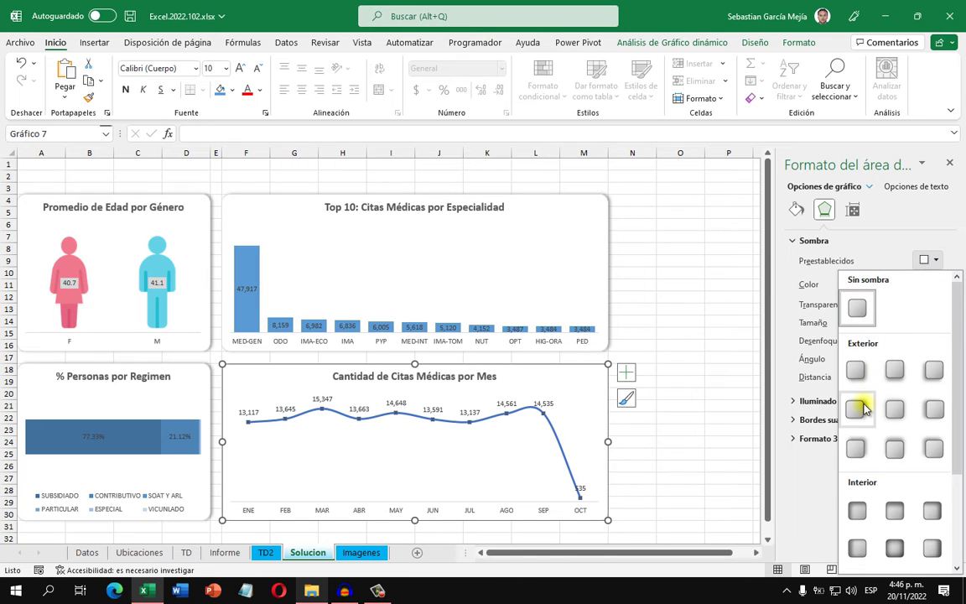
click(861, 403)
click(695, 324)
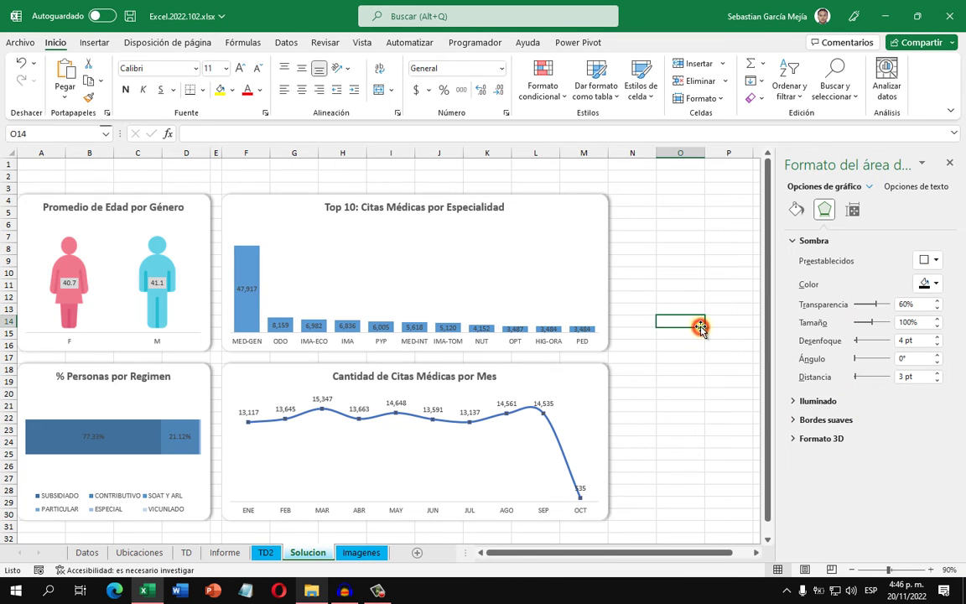
click(949, 164)
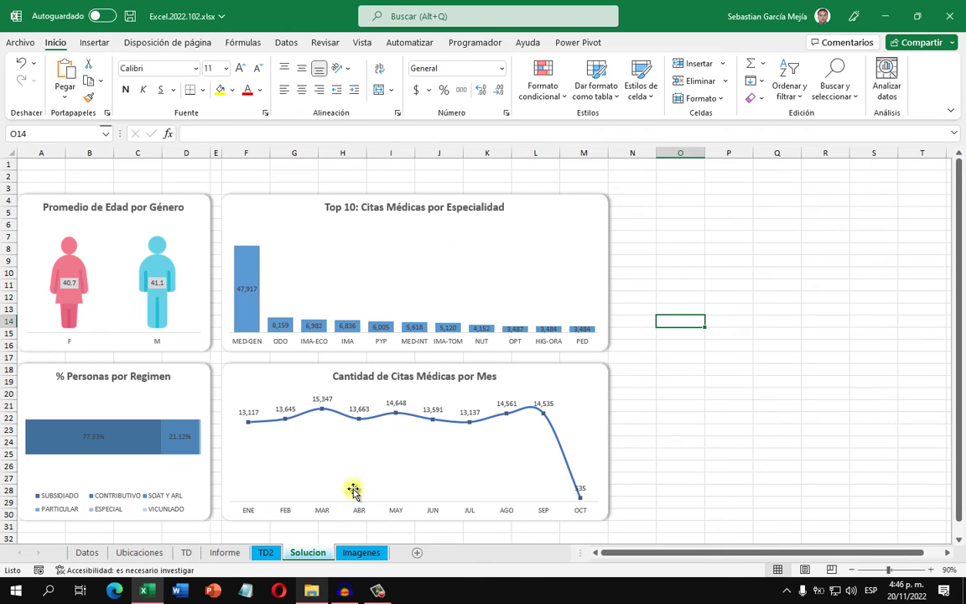
After checking the Informe sheet, draw a banner rectangle about 32.25 × 1.06 cm across rows 1–2 of Solucion, reading "Reporte de Citas Médicas por Especialidad".
click(227, 553)
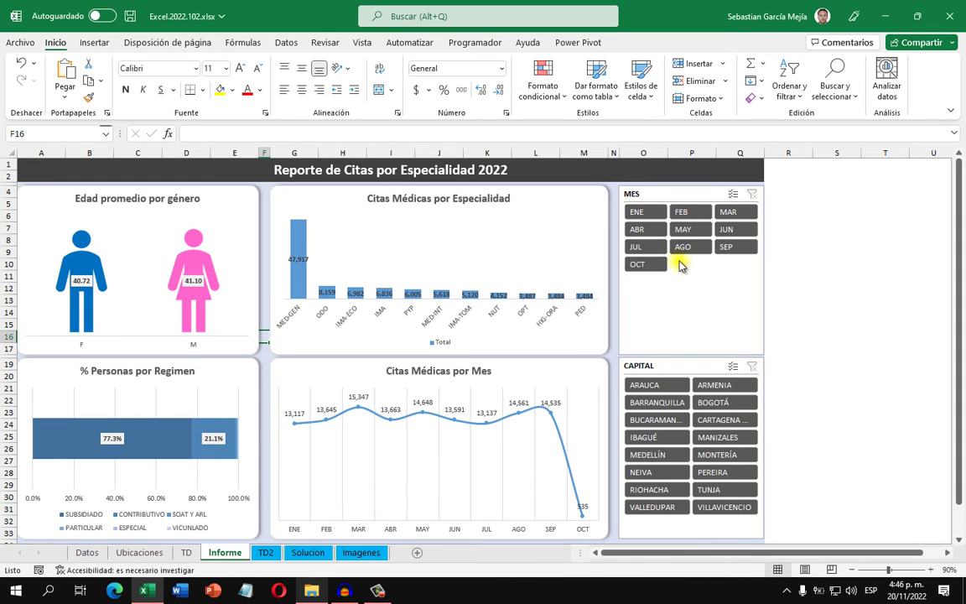
click(323, 554)
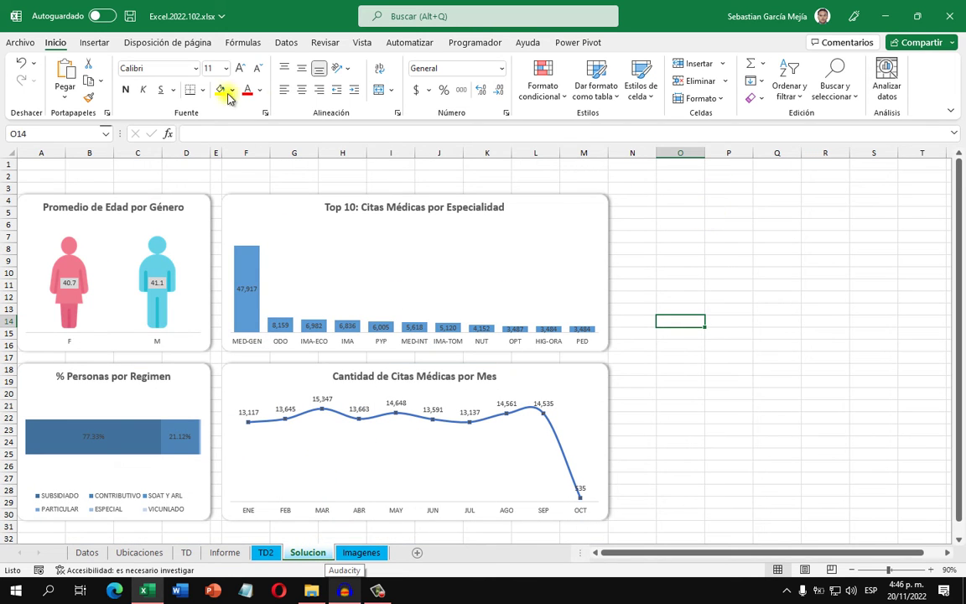
click(96, 42)
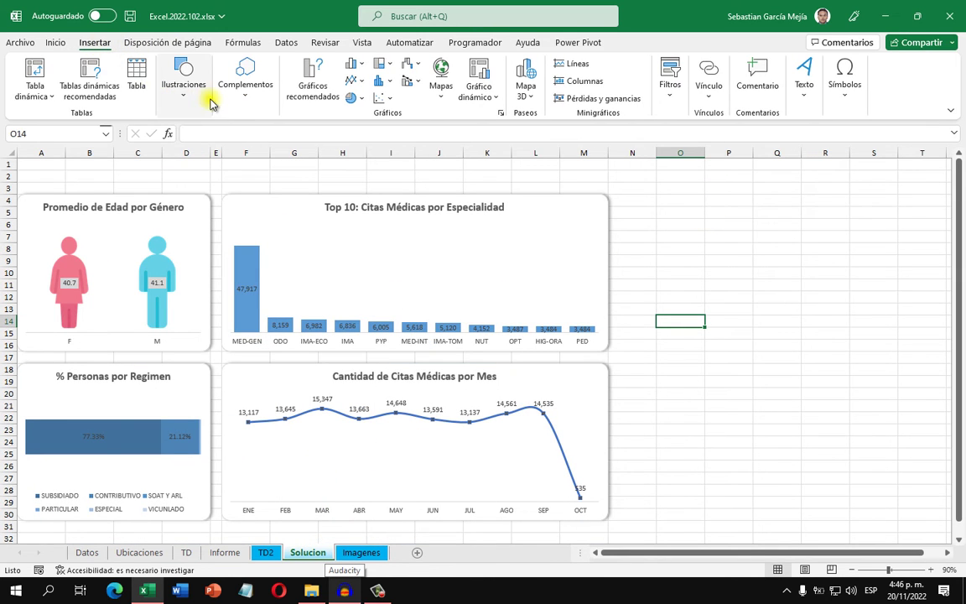
click(182, 92)
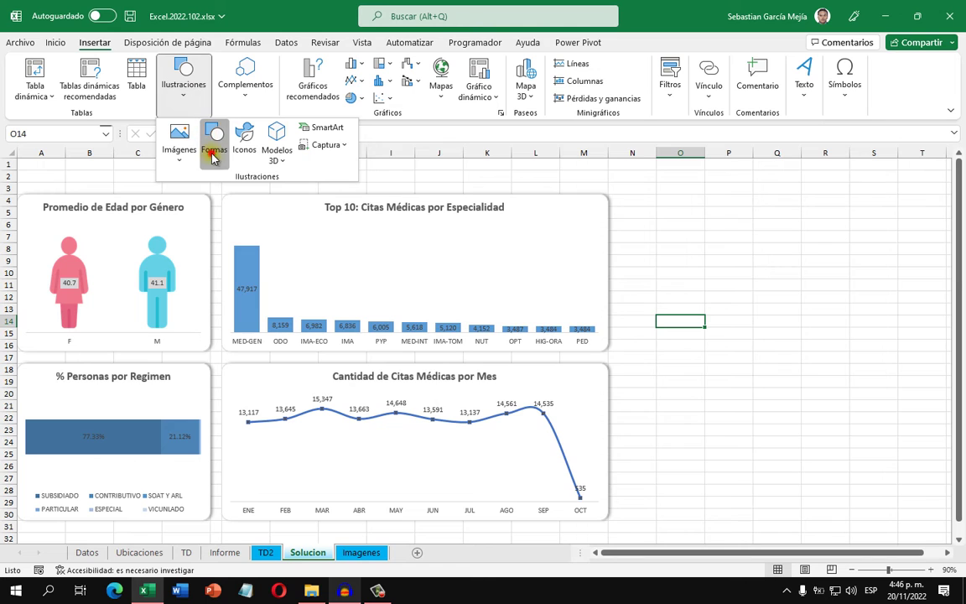
click(214, 155)
click(243, 200)
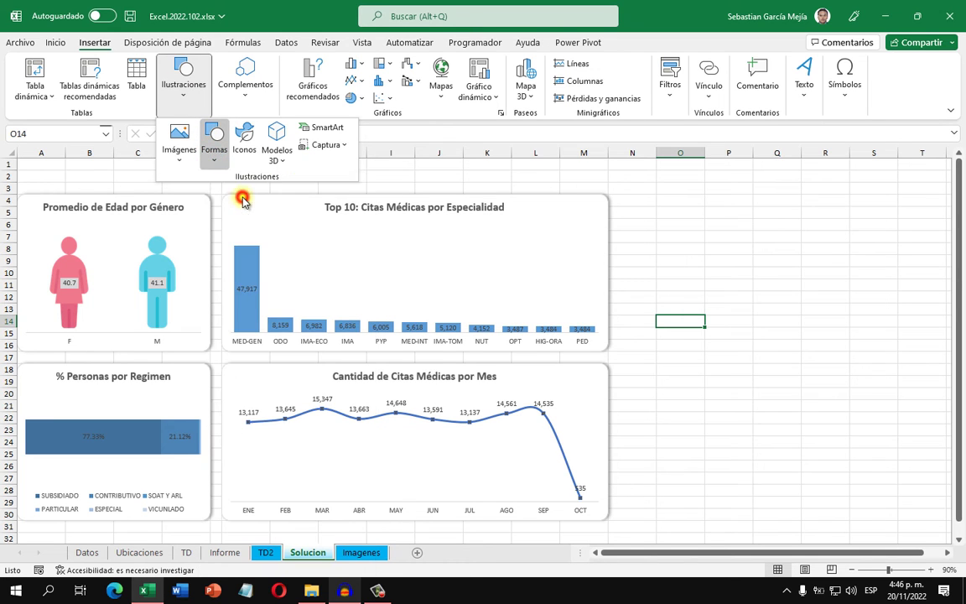
mouse_move(629, 243)
mouse_down()
mouse_move(818, 310)
mouse_move(803, 275)
mouse_up()
drag(673, 250, 84, 183)
drag(212, 169, 740, 164)
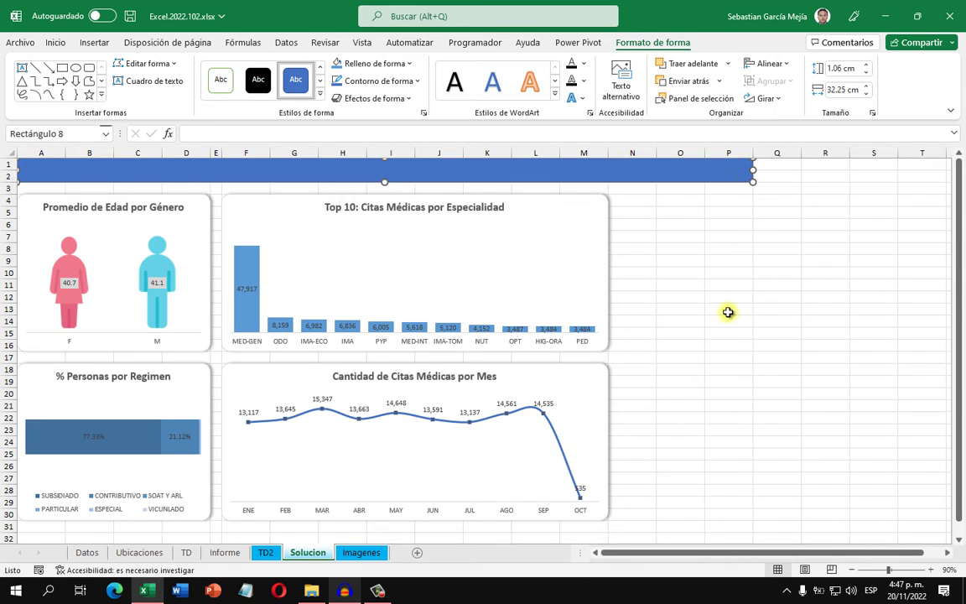
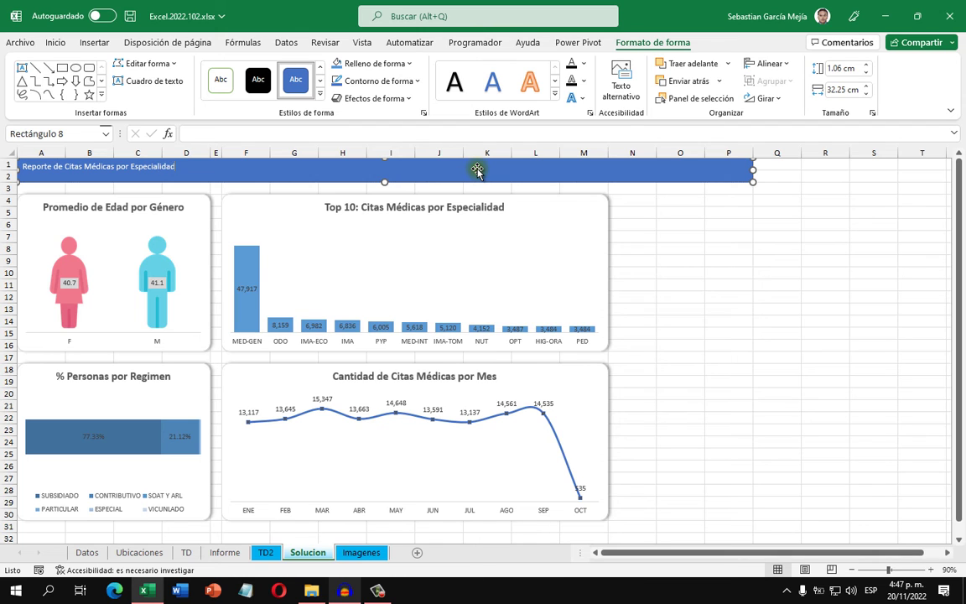
Centre the banner text horizontally and format it as bold 16 pt.
click(668, 211)
click(635, 166)
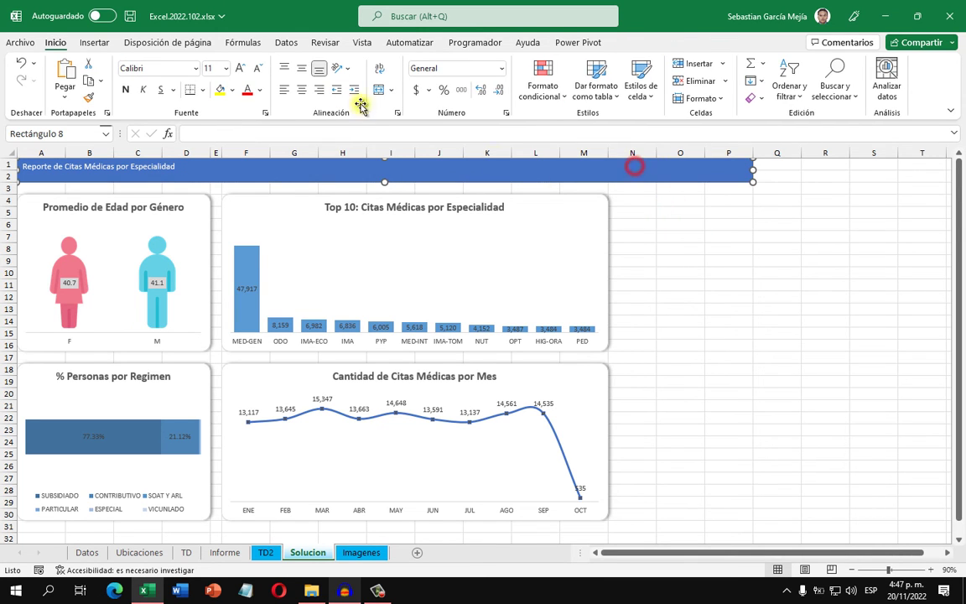
click(59, 42)
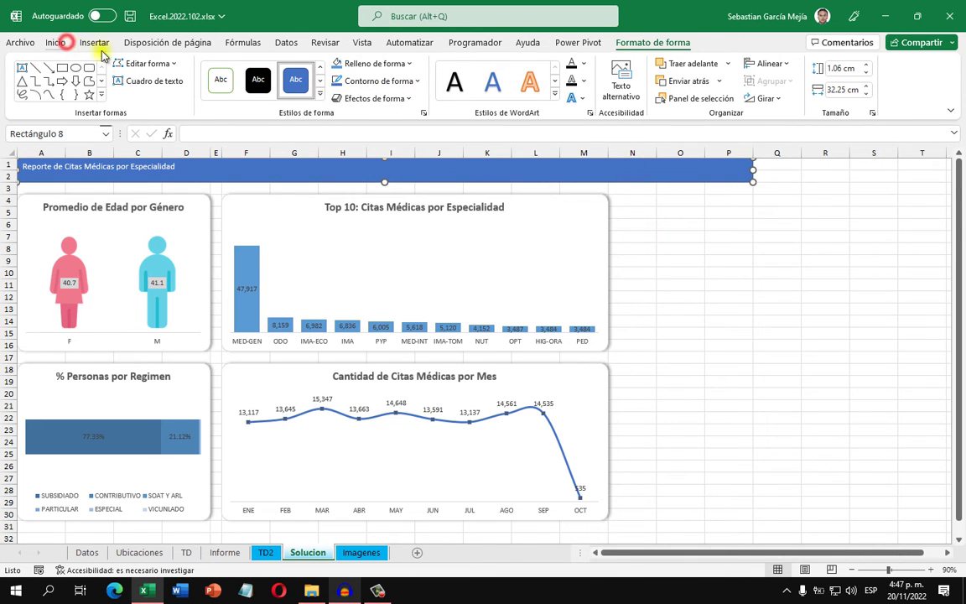
click(302, 89)
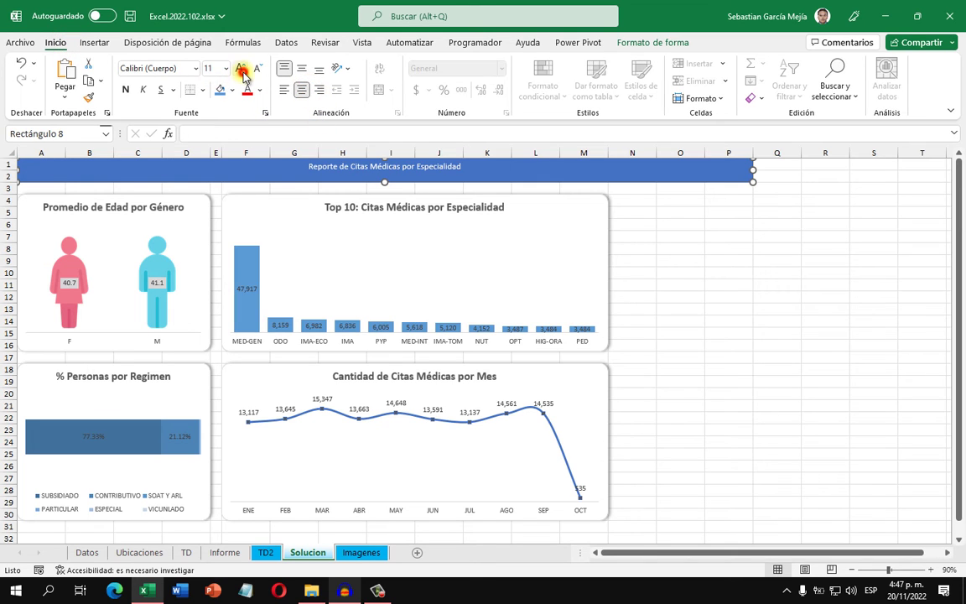
click(241, 69)
click(241, 68)
click(241, 69)
click(125, 89)
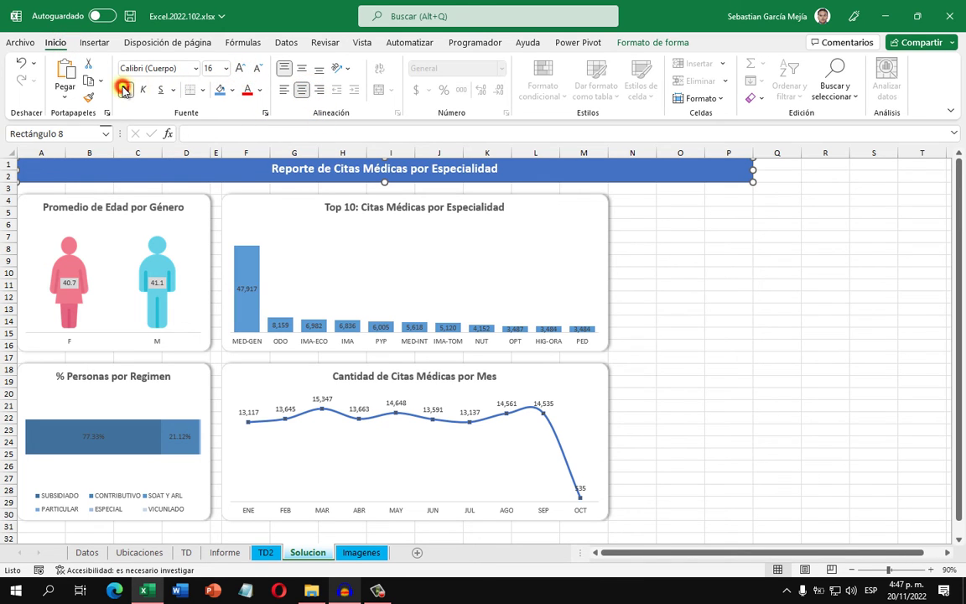
Fill the title banner with a darker shade of the theme blue.
click(232, 90)
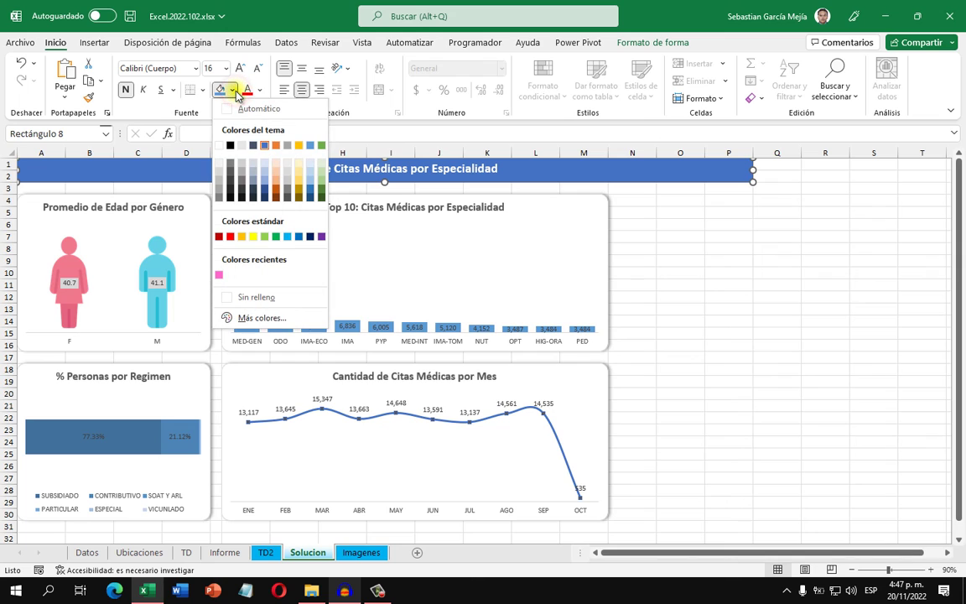
click(264, 193)
click(667, 249)
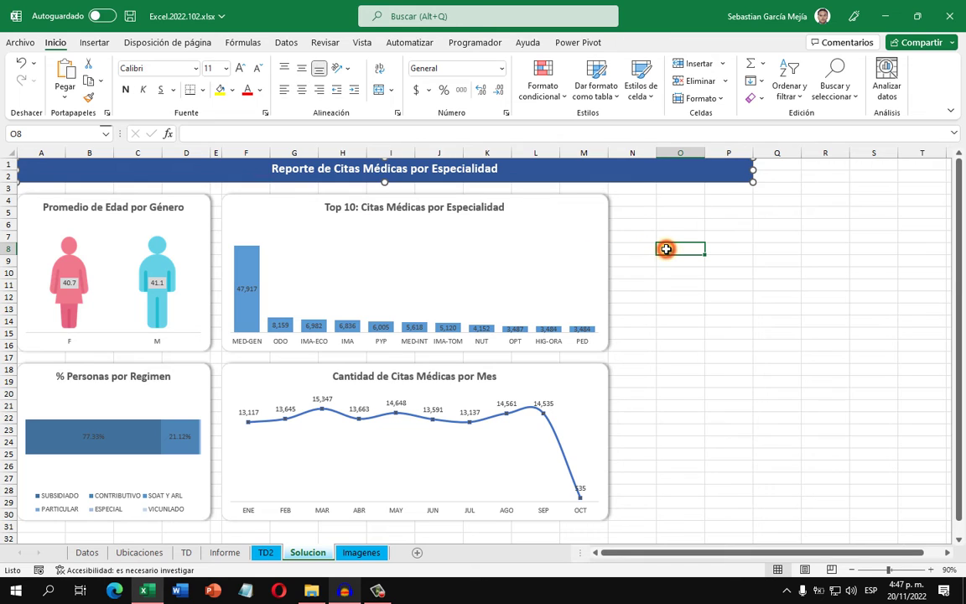
click(683, 247)
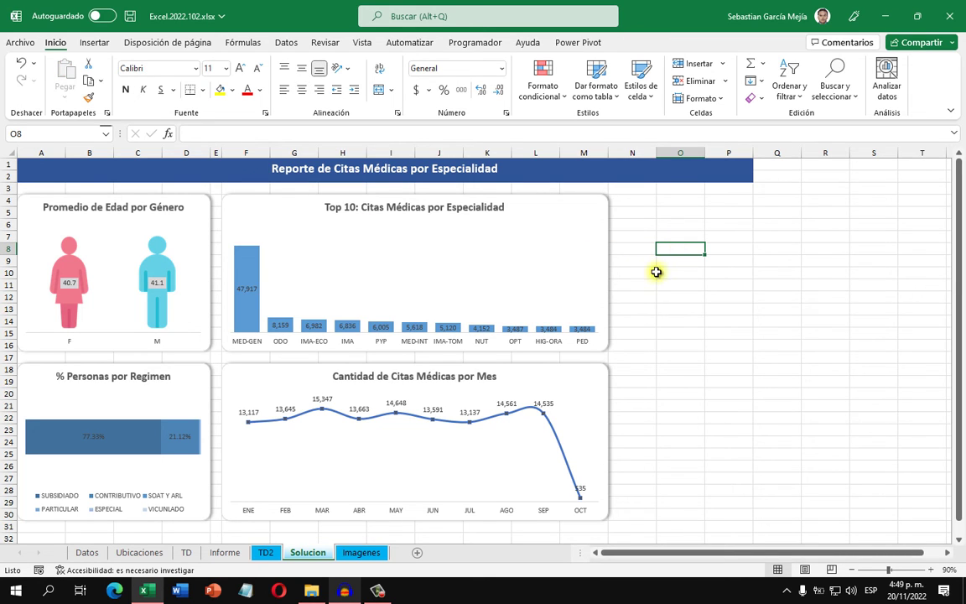
After checking the Informe sheet, insert MES and CAPITAL slicers for the average-age pivot table on TD2.
click(236, 554)
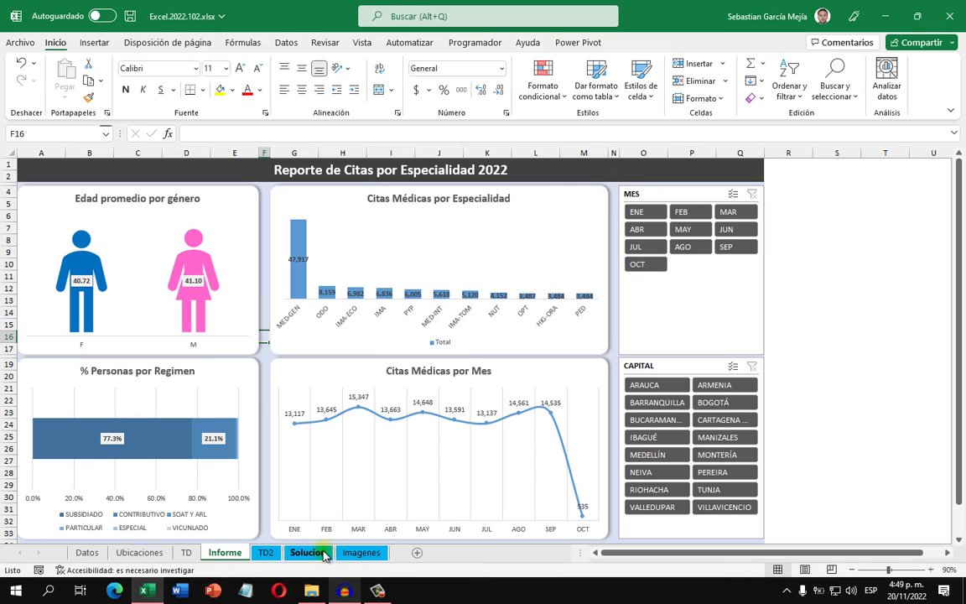
click(265, 552)
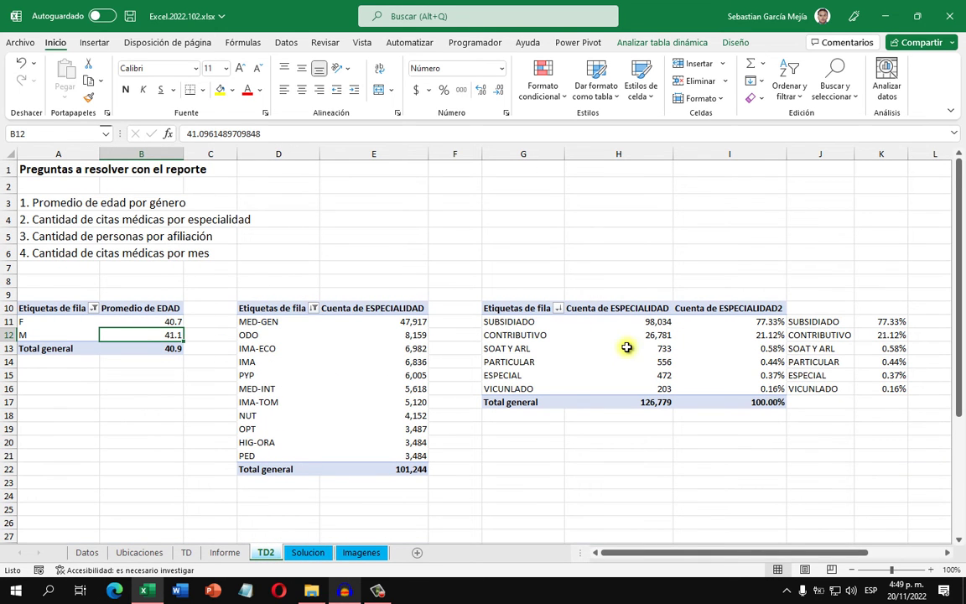
click(650, 42)
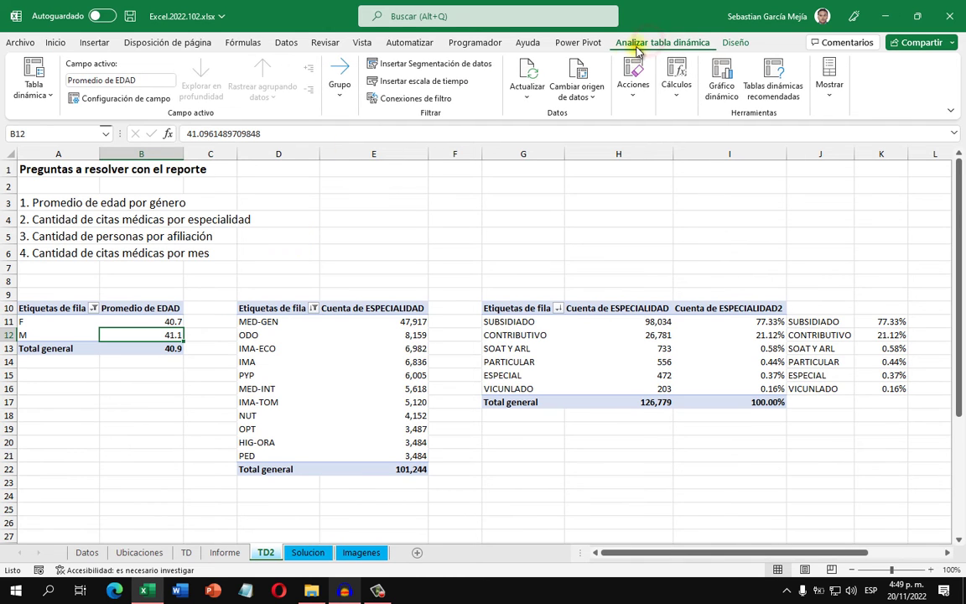
click(478, 65)
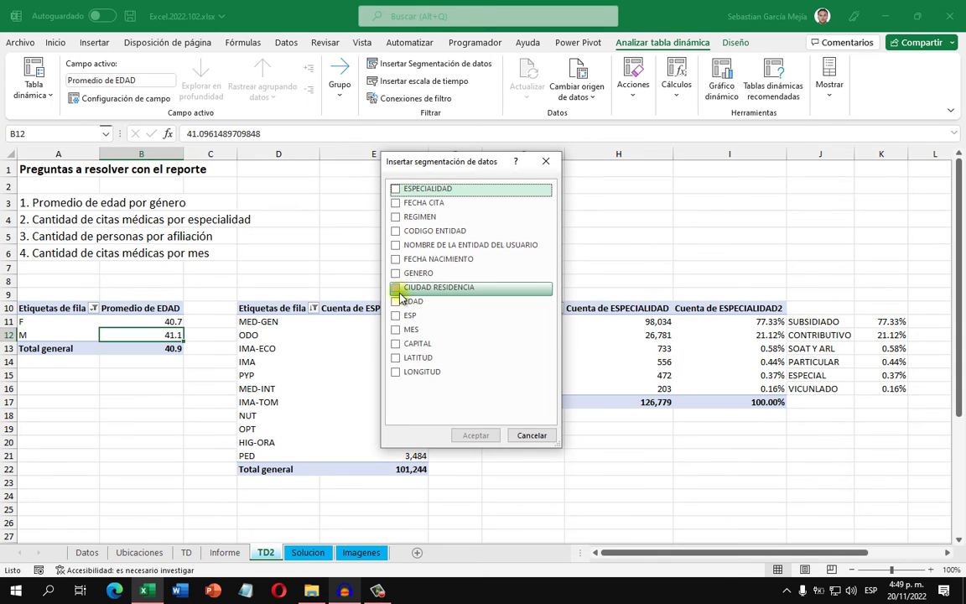
click(395, 343)
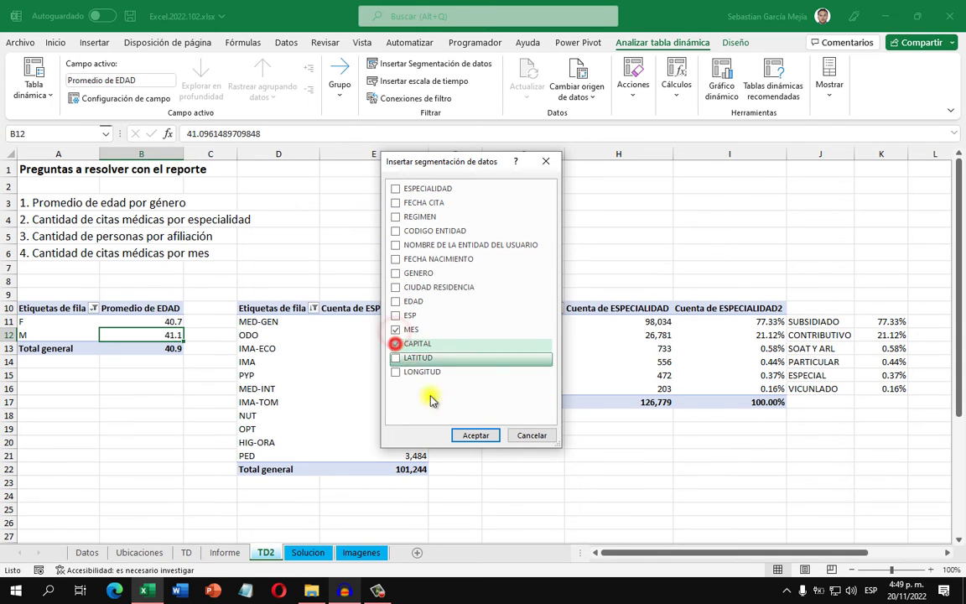
click(471, 434)
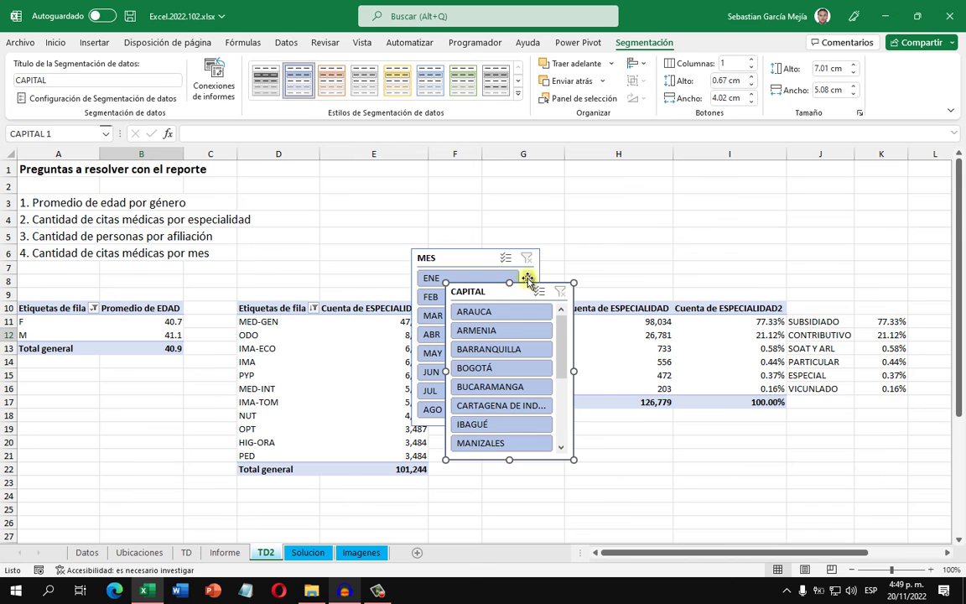
Move the CAPITAL slicer from TD2 to the Solucion sheet, placing it at column O level with the top of the Top 10 chart.
click(582, 254)
click(490, 292)
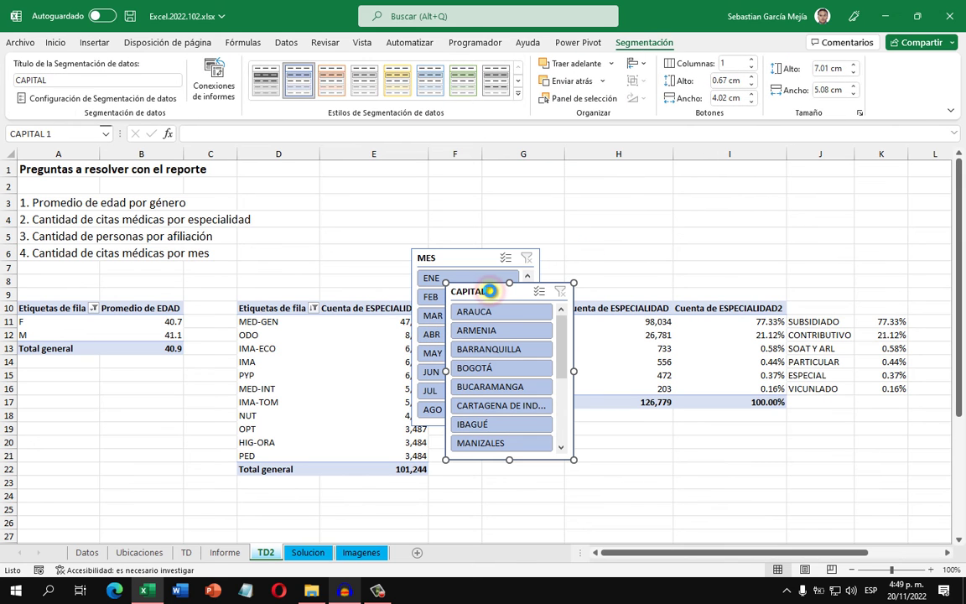
key(ctrl+x)
click(308, 553)
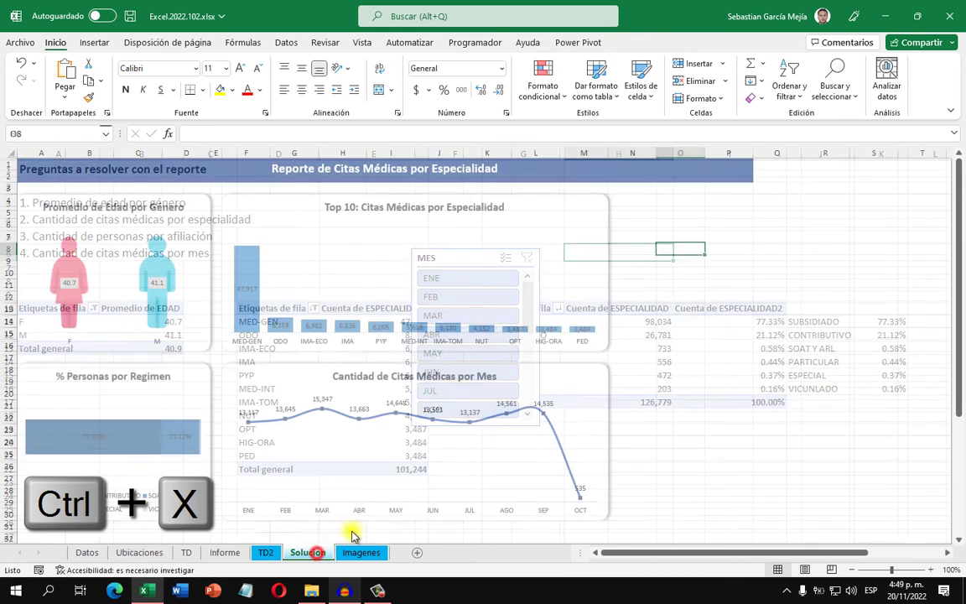
key(ctrl+v)
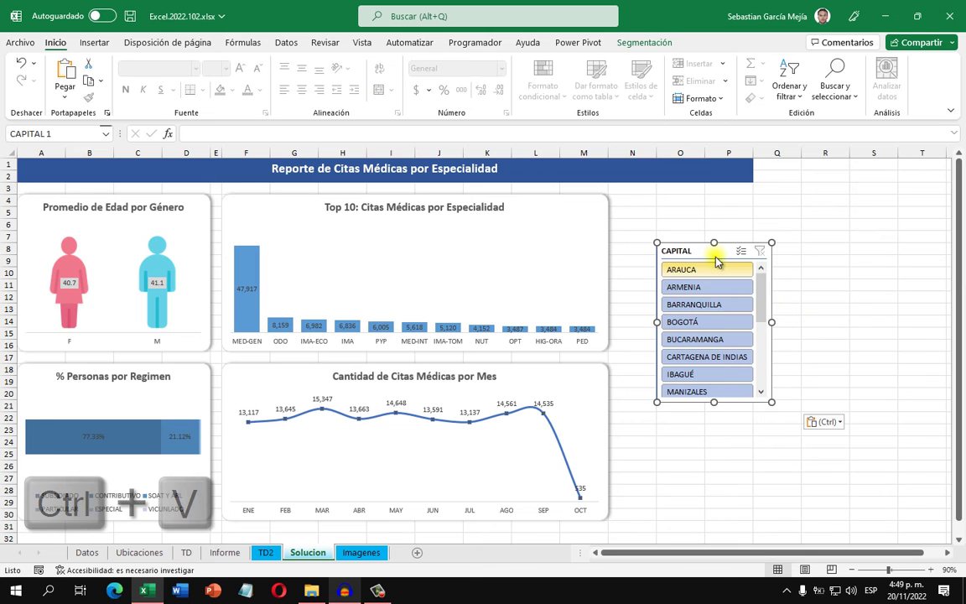
drag(710, 245, 710, 199)
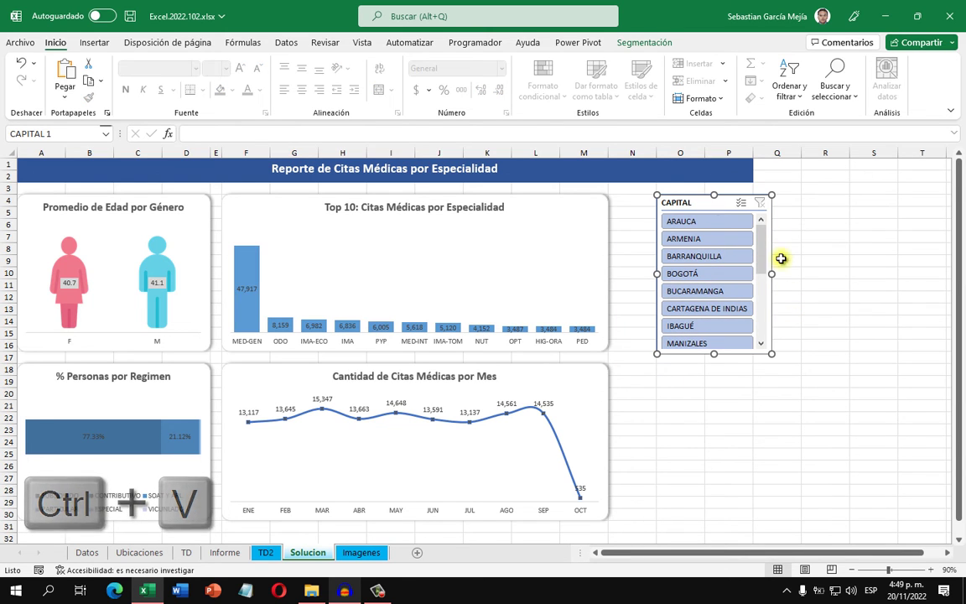
Move the MES slicer from TD2 to the Solucion sheet, placing it directly below the CAPITAL slicer and level with the monthly chart.
click(622, 501)
click(265, 553)
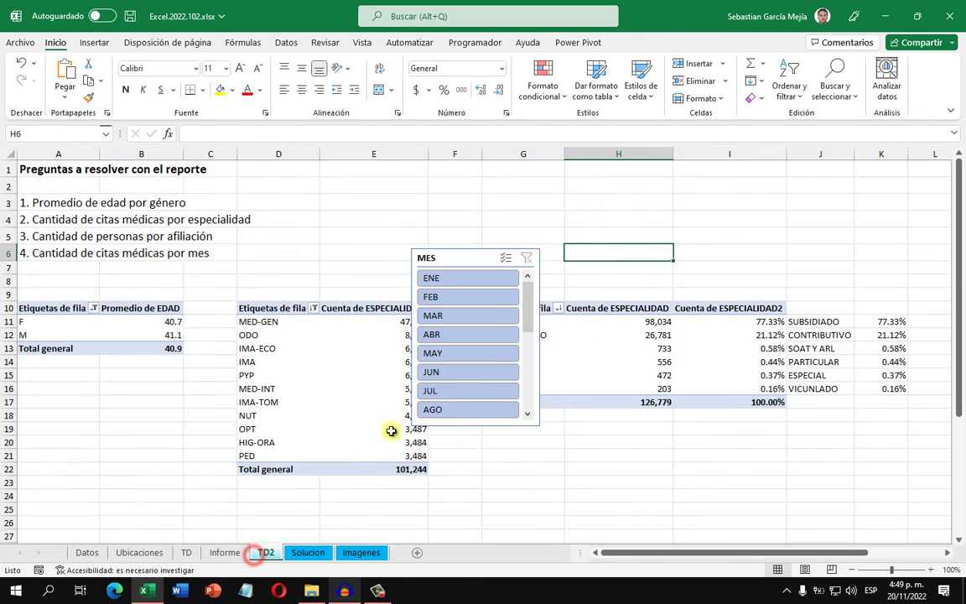
click(479, 252)
key(ctrl+x)
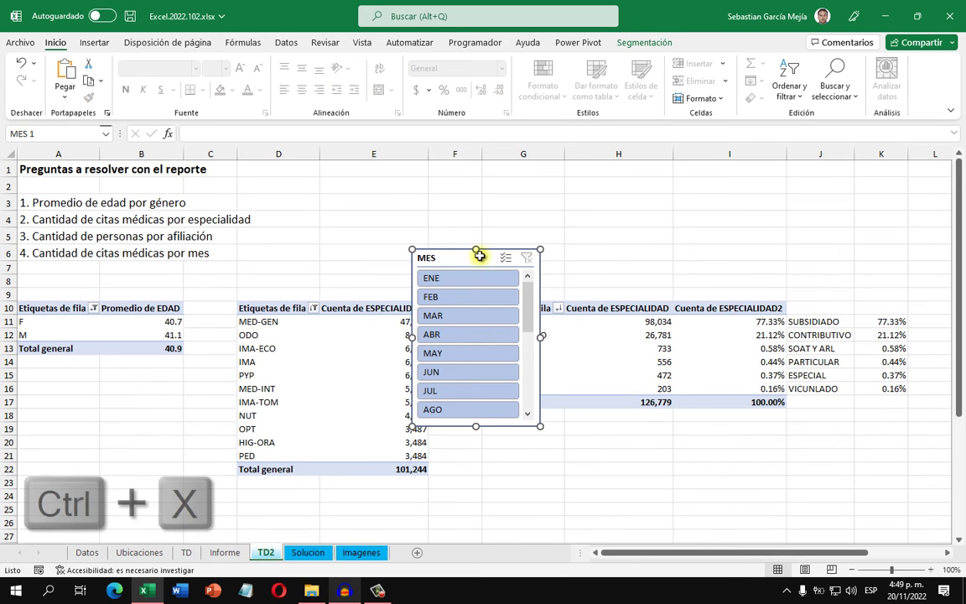
click(308, 552)
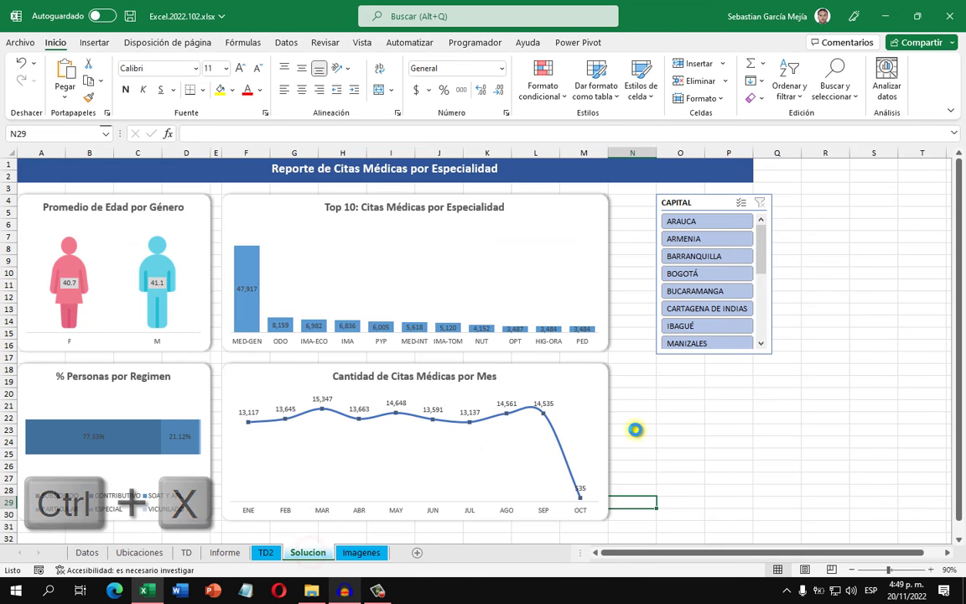
key(ctrl+v)
drag(649, 502, 702, 371)
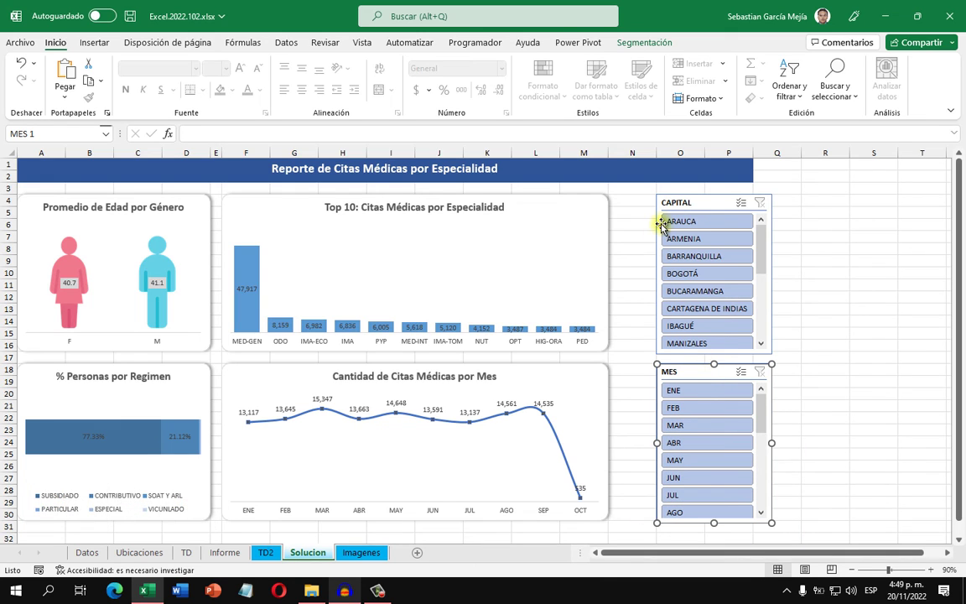
Set the CAPITAL slicer to 3 columns and about 6.35 cm wide, and extend the title banner to the slicer's right edge.
click(699, 209)
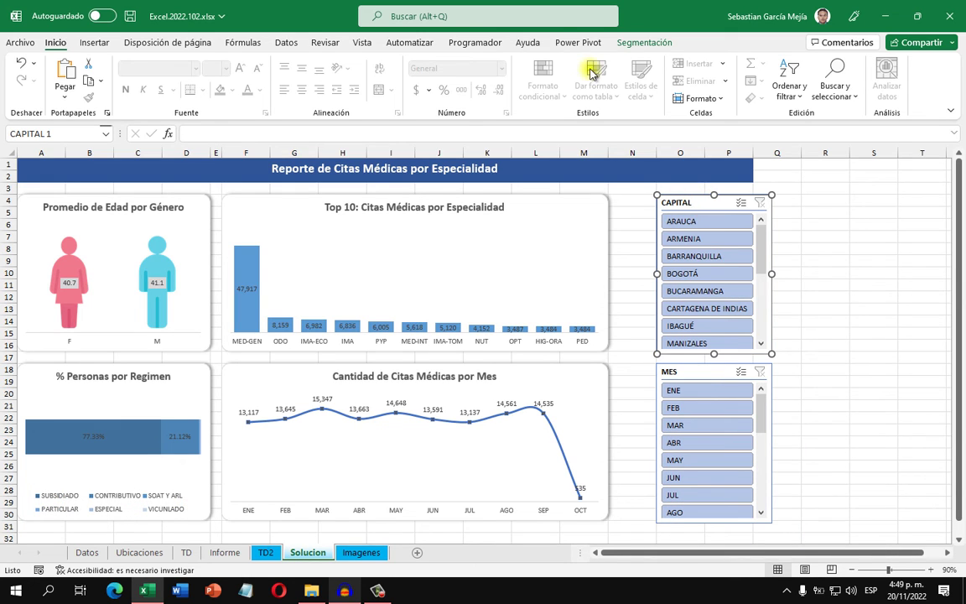
click(654, 45)
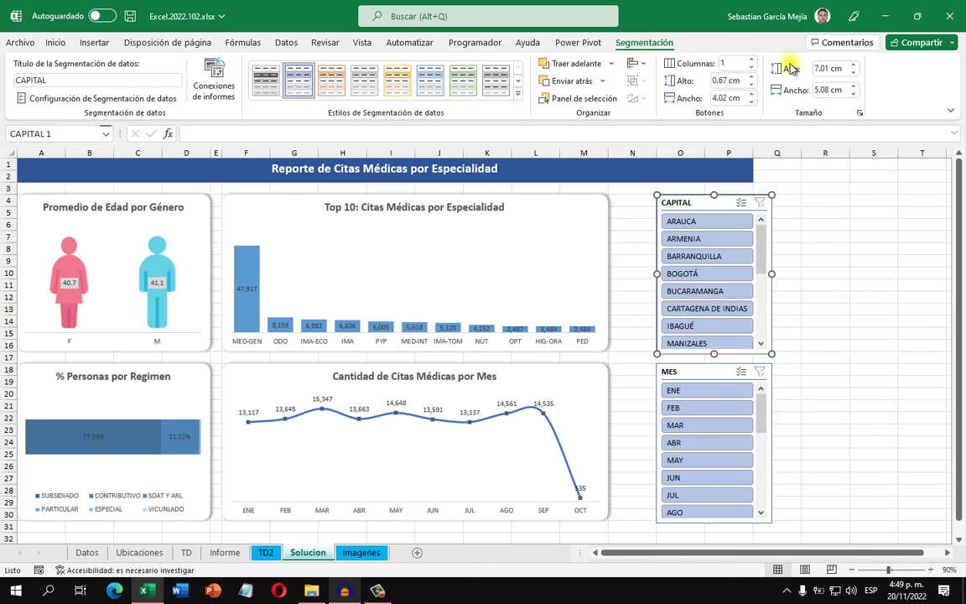
click(750, 61)
click(750, 61)
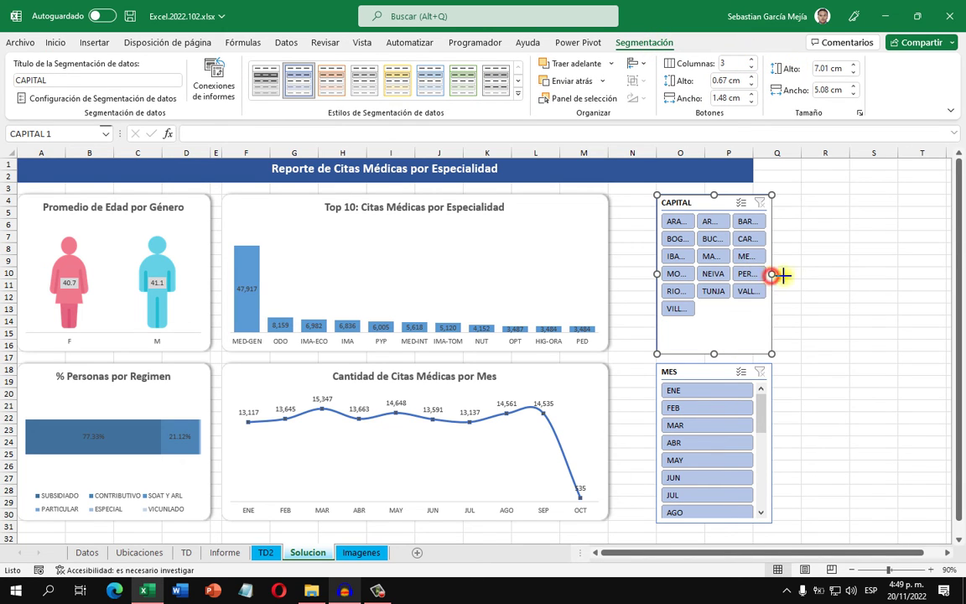
drag(772, 275, 801, 274)
click(726, 169)
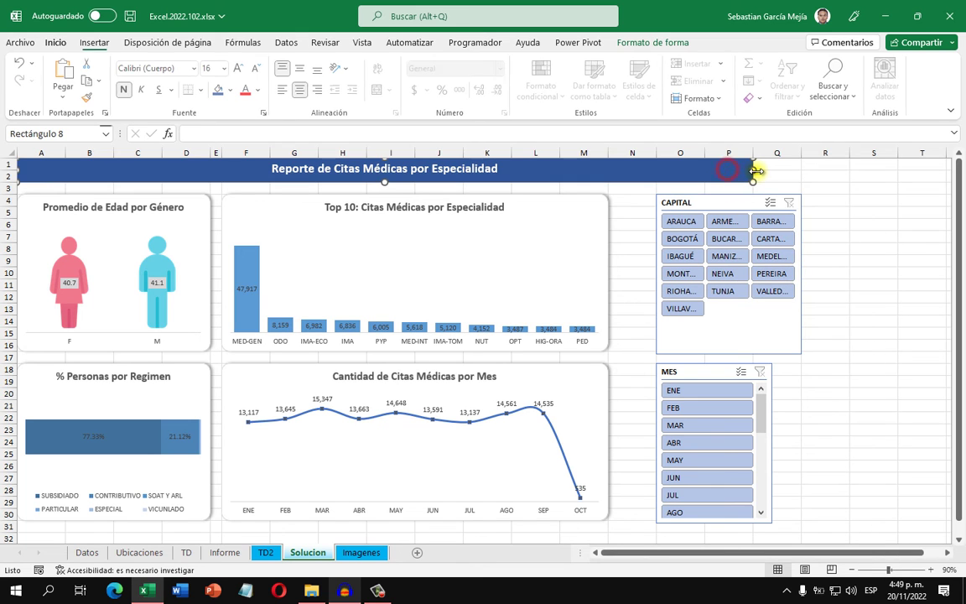
drag(756, 171, 801, 170)
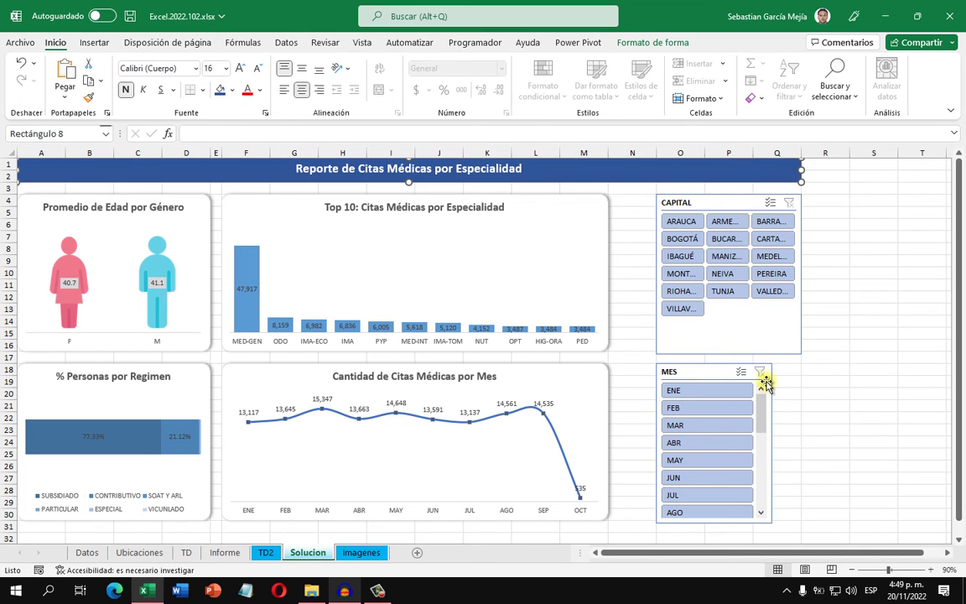
Arrange the MES slicer in 3 columns and widen it to about 6.35 cm, matching the CAPITAL slicer.
click(711, 371)
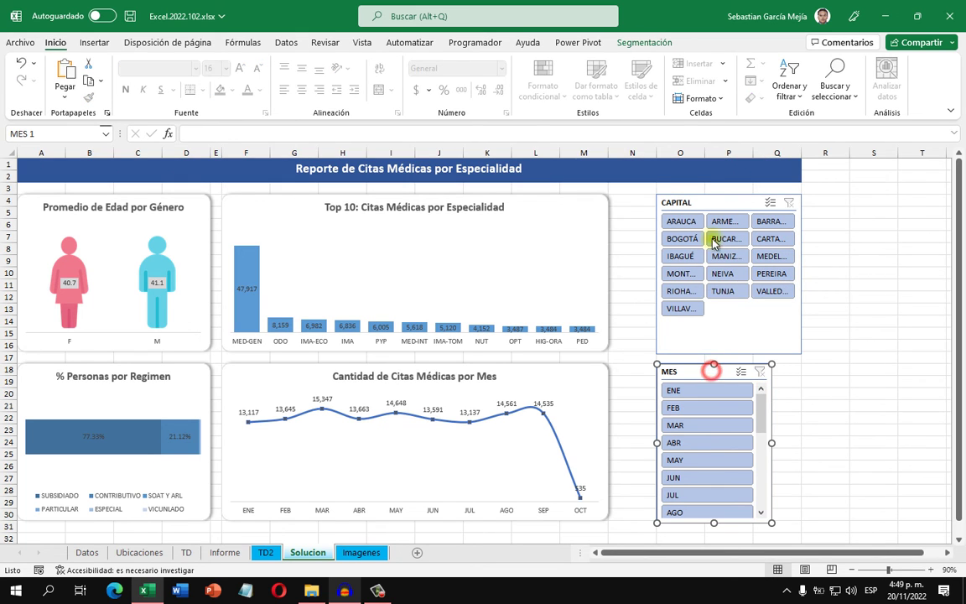
click(642, 43)
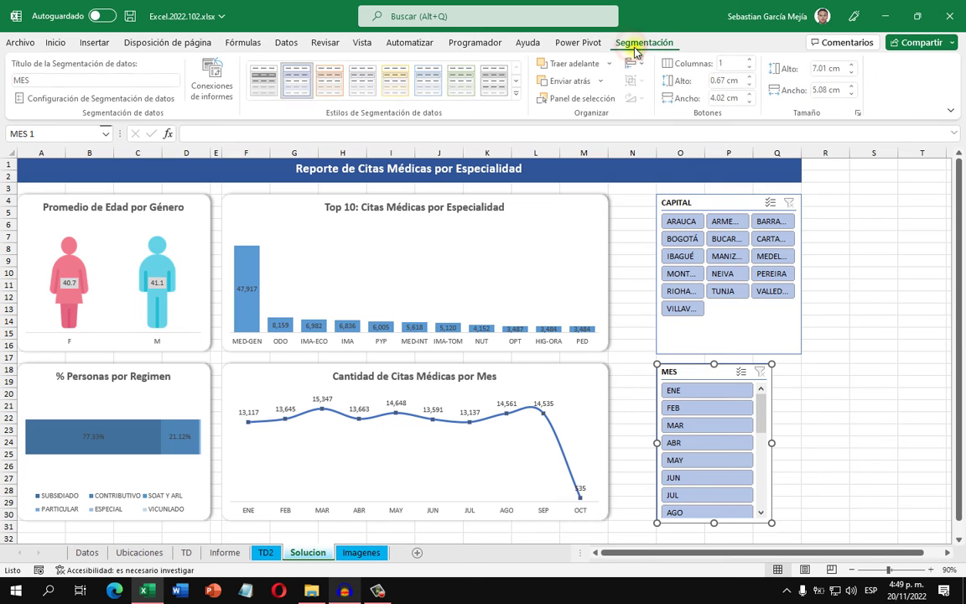
click(751, 60)
click(751, 60)
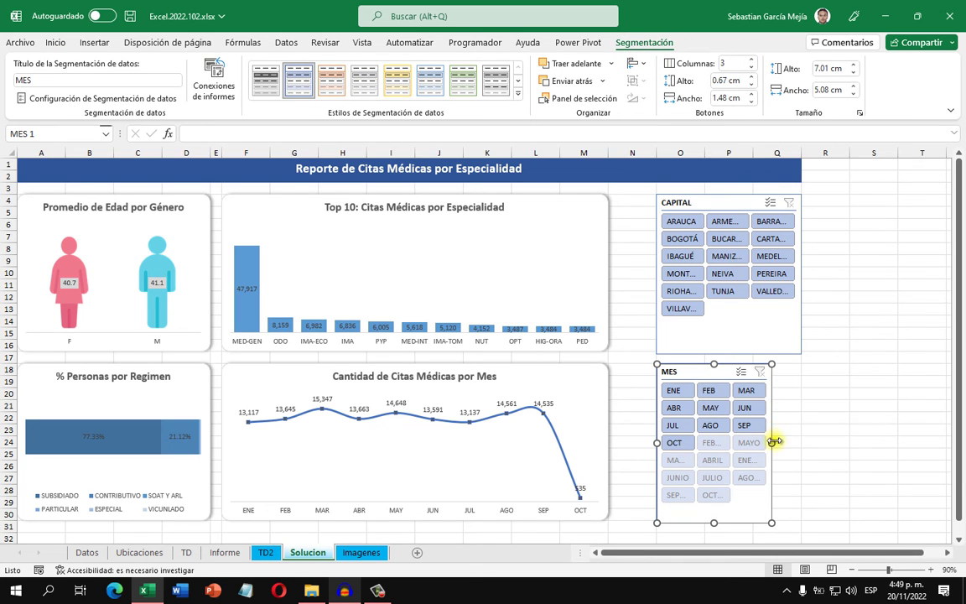
drag(772, 441, 802, 439)
click(843, 438)
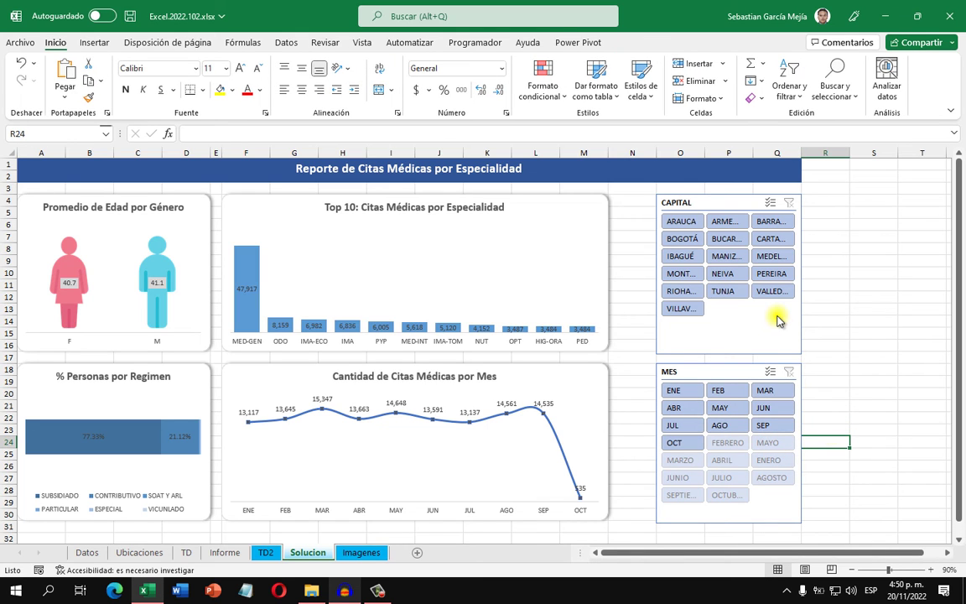
Connect the CAPITAL slicer to the TD2 pivot tables TDCitasMes, TDCitasMedicas and TDCantidadAfiliacion as well, keeping TDPromedioEdad connected.
click(756, 324)
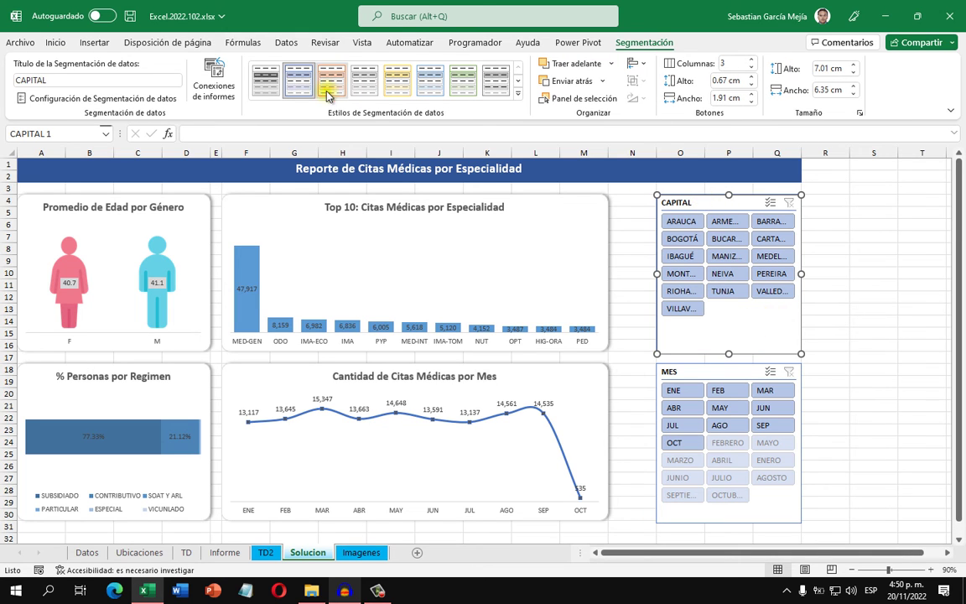
click(215, 84)
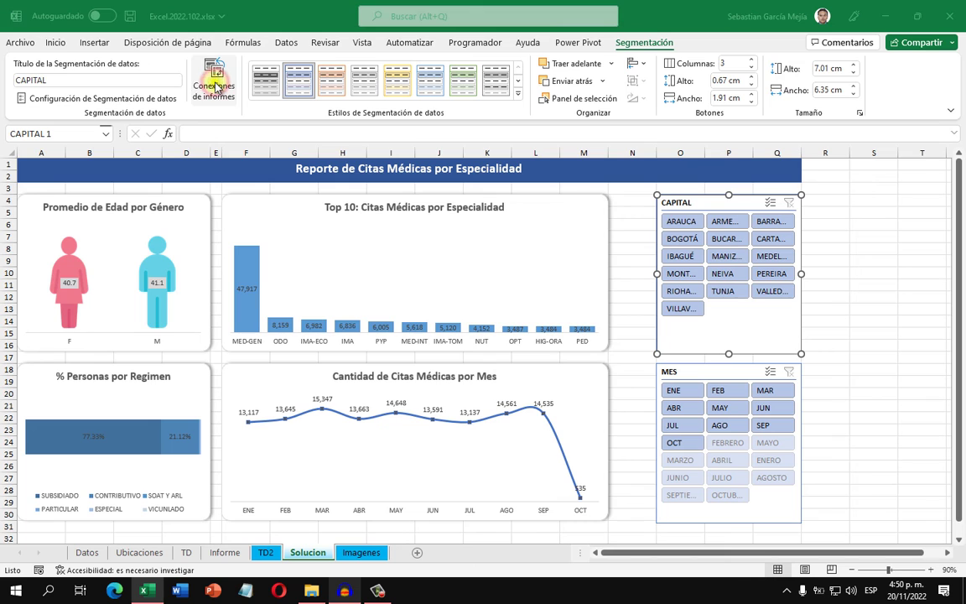
drag(495, 222, 517, 183)
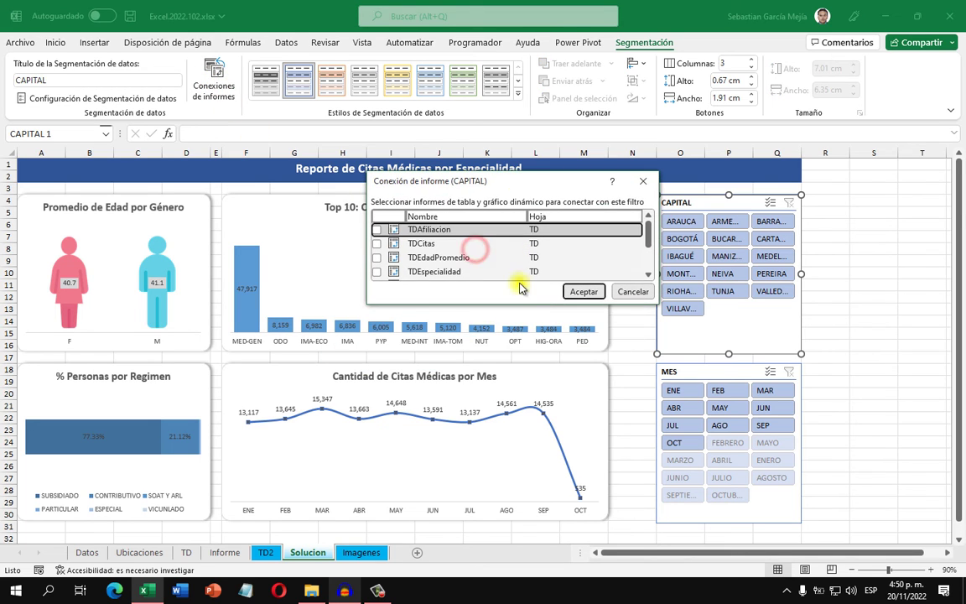
drag(518, 309, 514, 371)
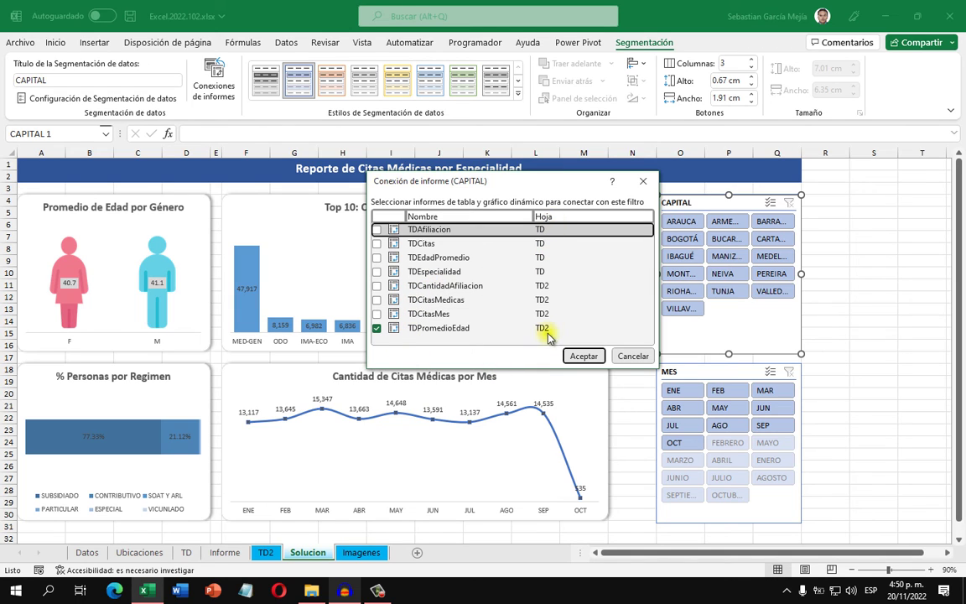
click(376, 314)
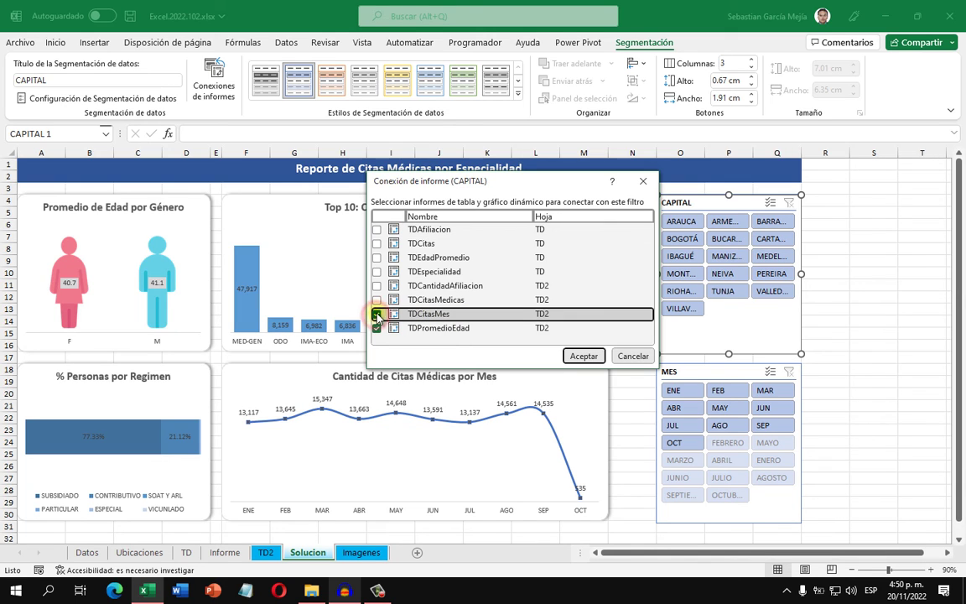
click(376, 300)
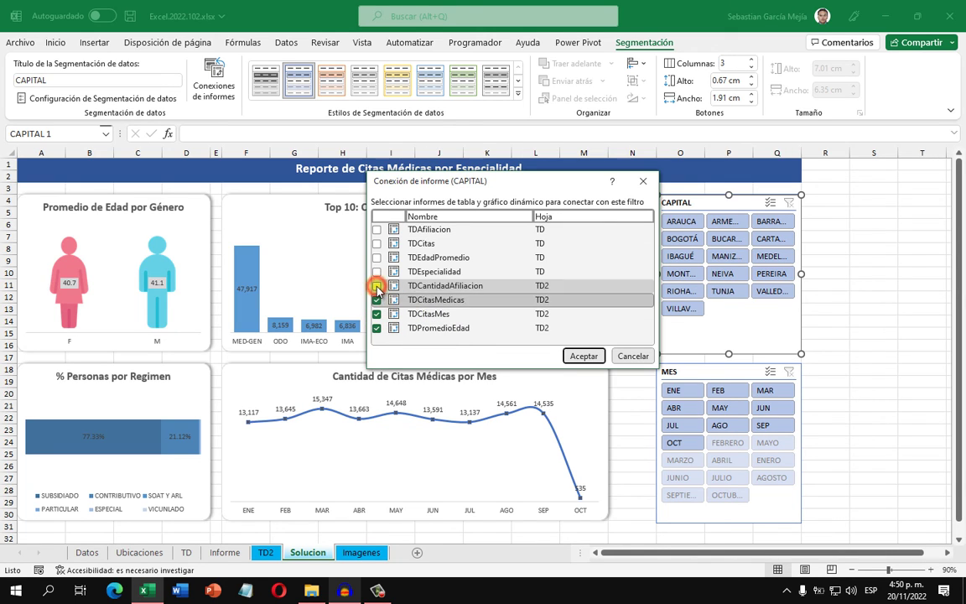
click(377, 286)
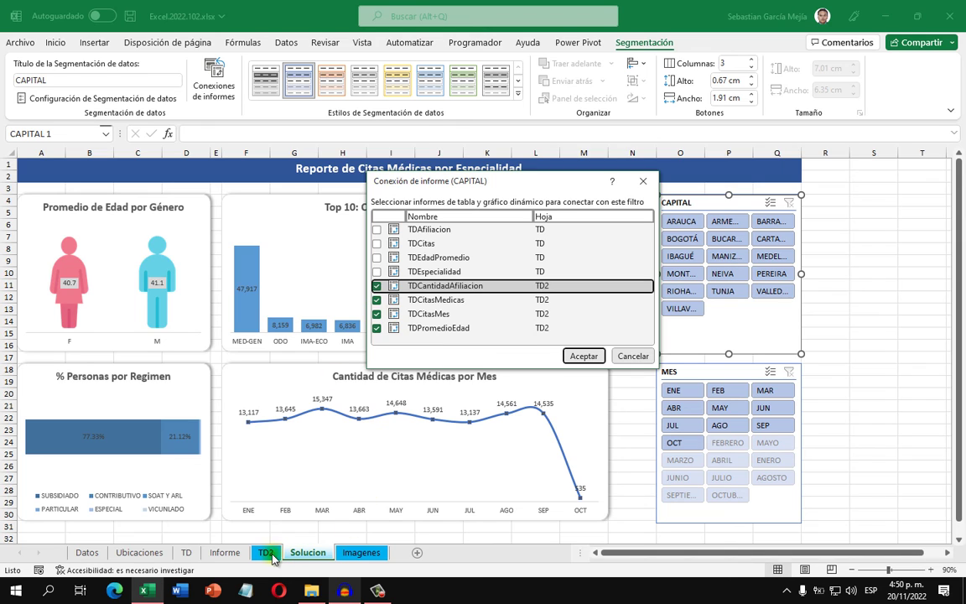
click(584, 356)
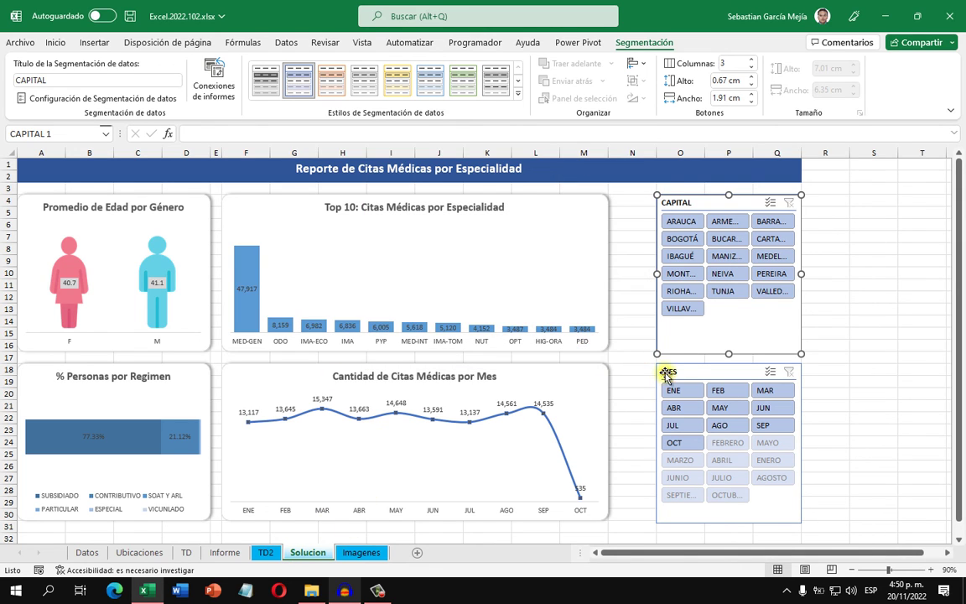
Connect the MES slicer to the TD2 pivot tables TDCantidadAfiliacion and TDCitasMedicas as well, keeping TDPromedioEdad connected and leaving TDCitasMes out.
click(689, 371)
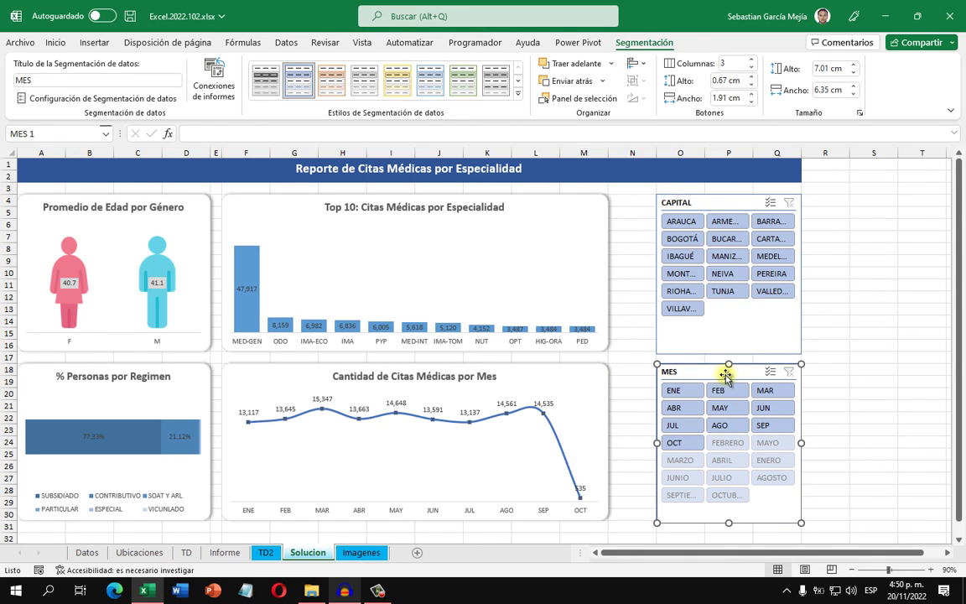
click(214, 80)
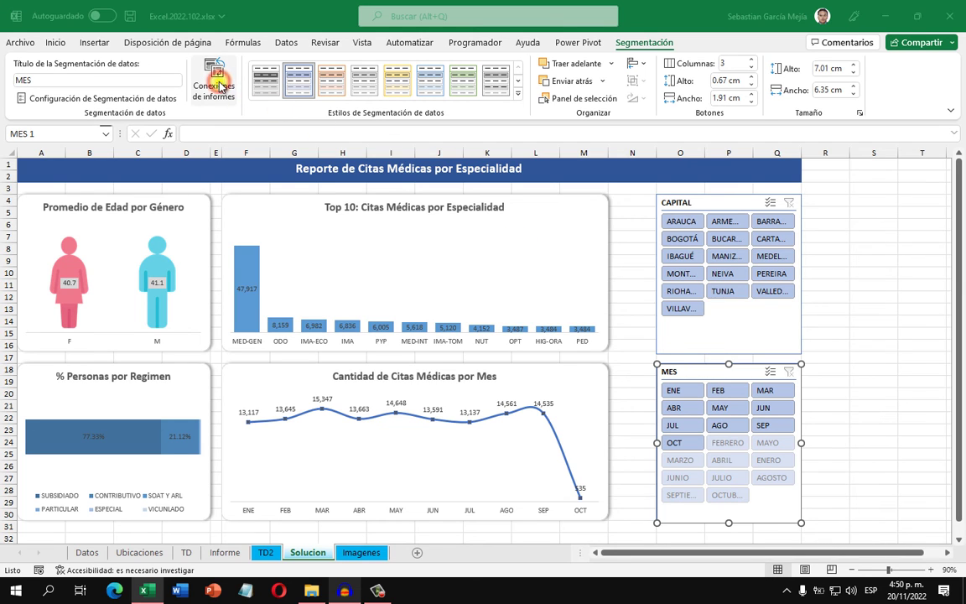
drag(526, 340, 524, 370)
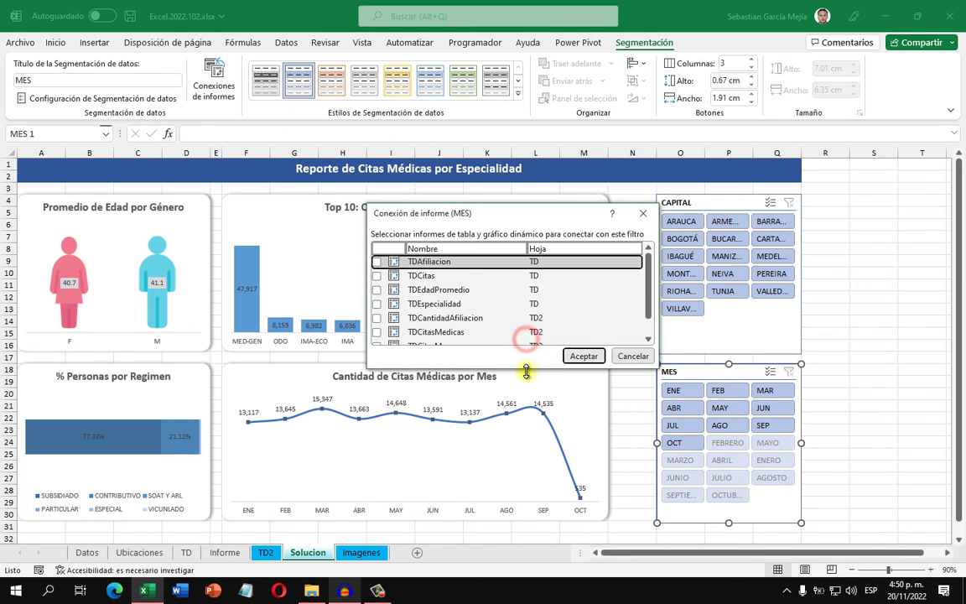
scroll(419, 314, down, 1)
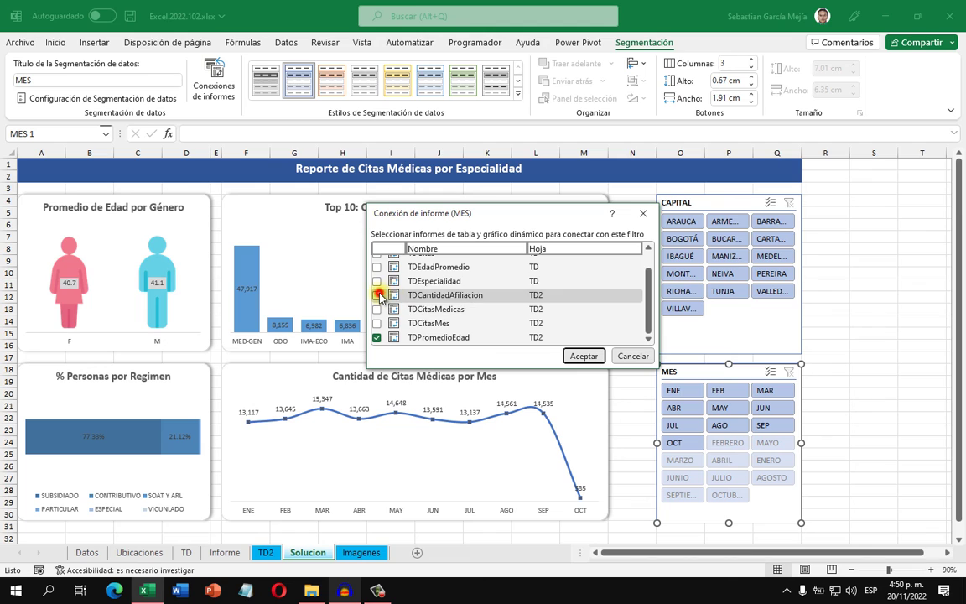
click(378, 295)
click(376, 310)
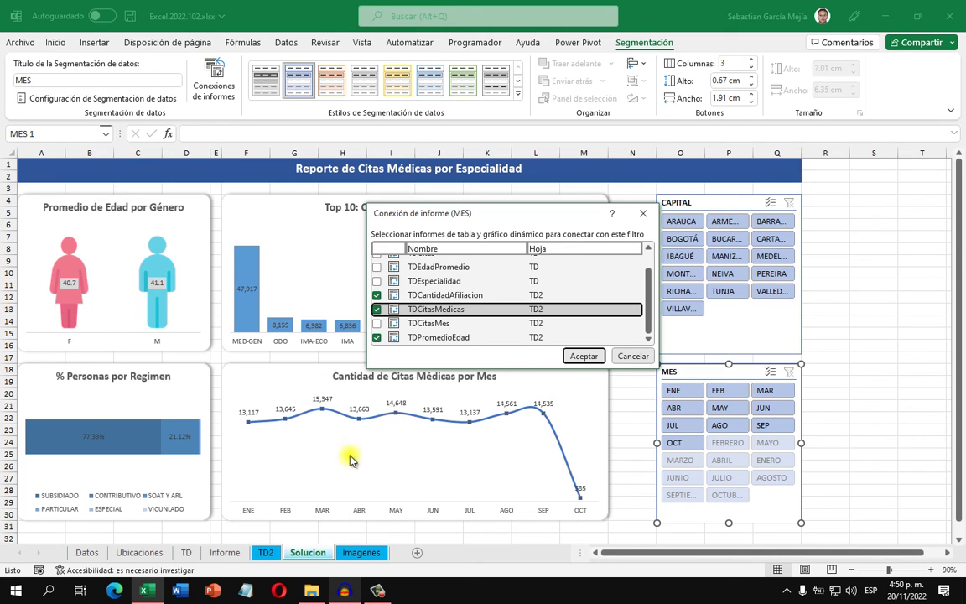
click(587, 356)
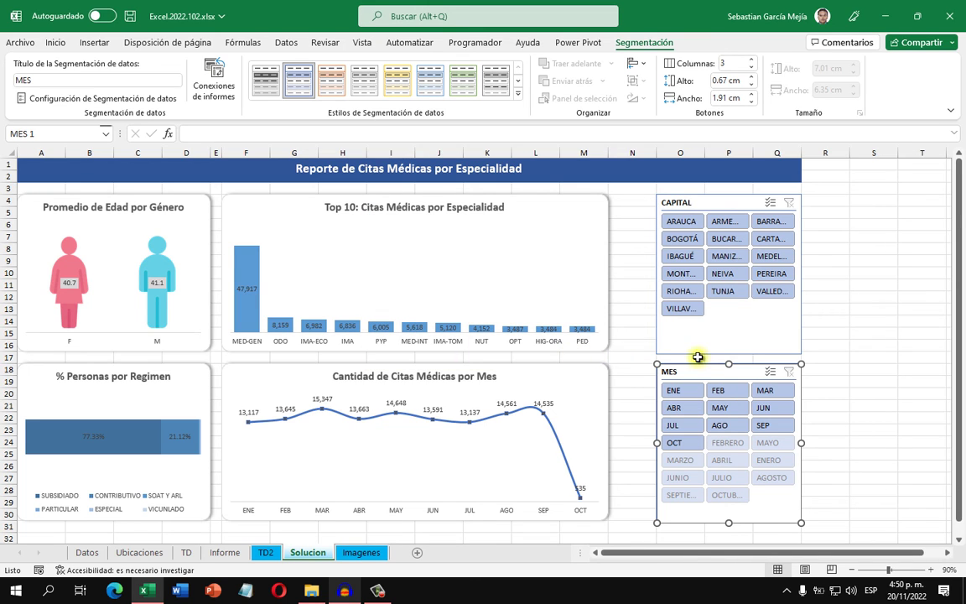
Test the MES slicer by filtering the dashboard by MAY, FEB and ABR in turn, and clear the filter.
click(736, 407)
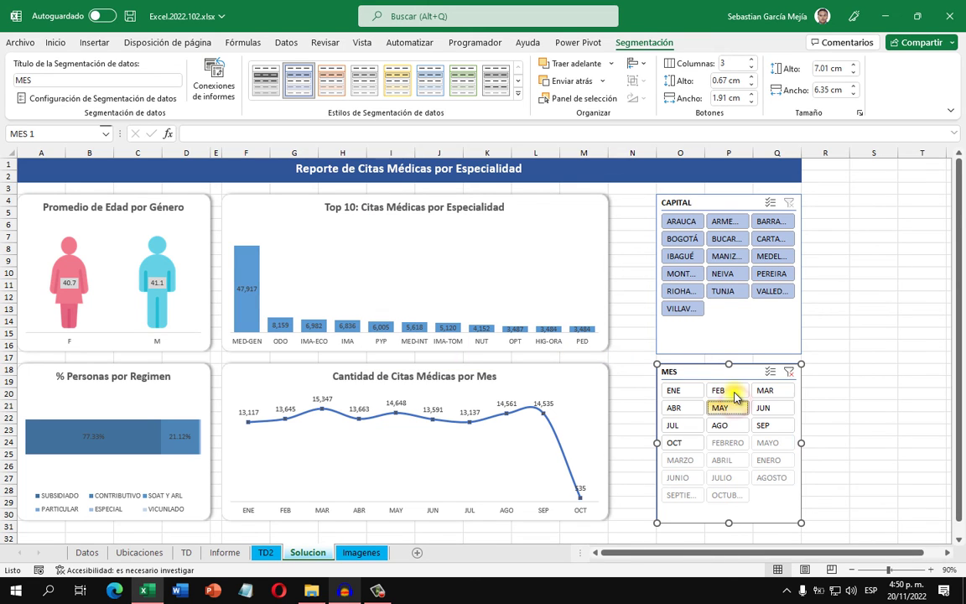
click(733, 392)
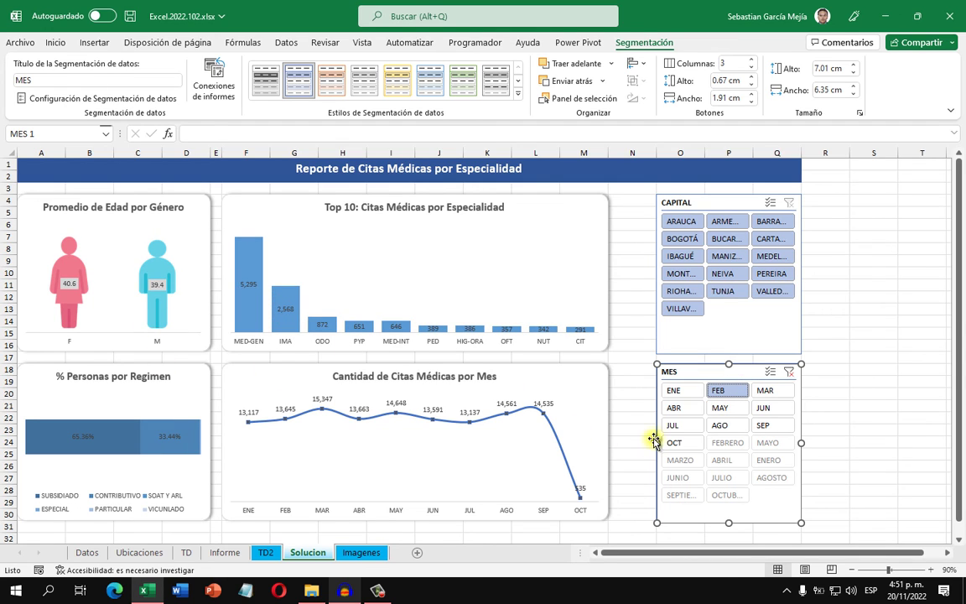
click(684, 409)
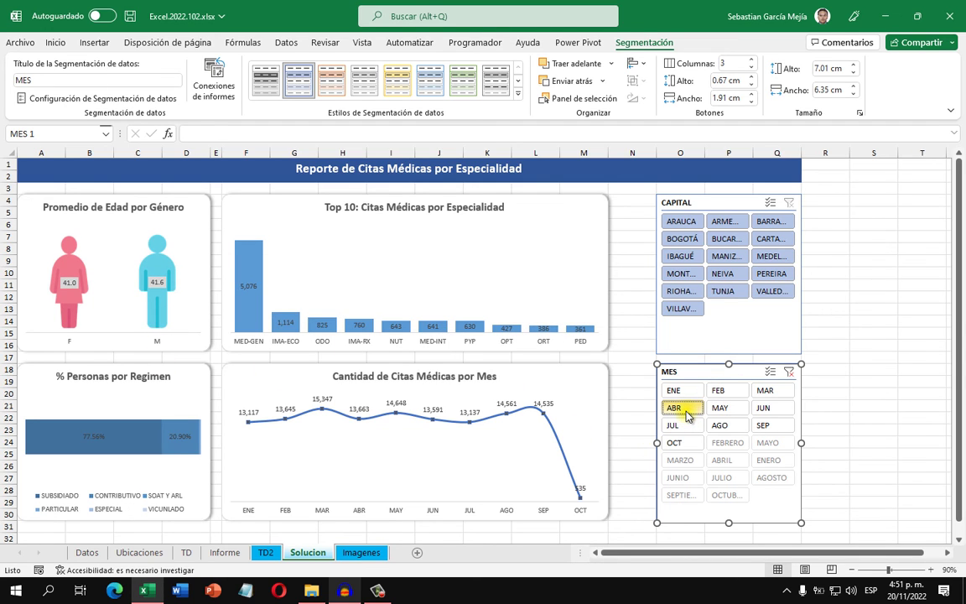
click(791, 373)
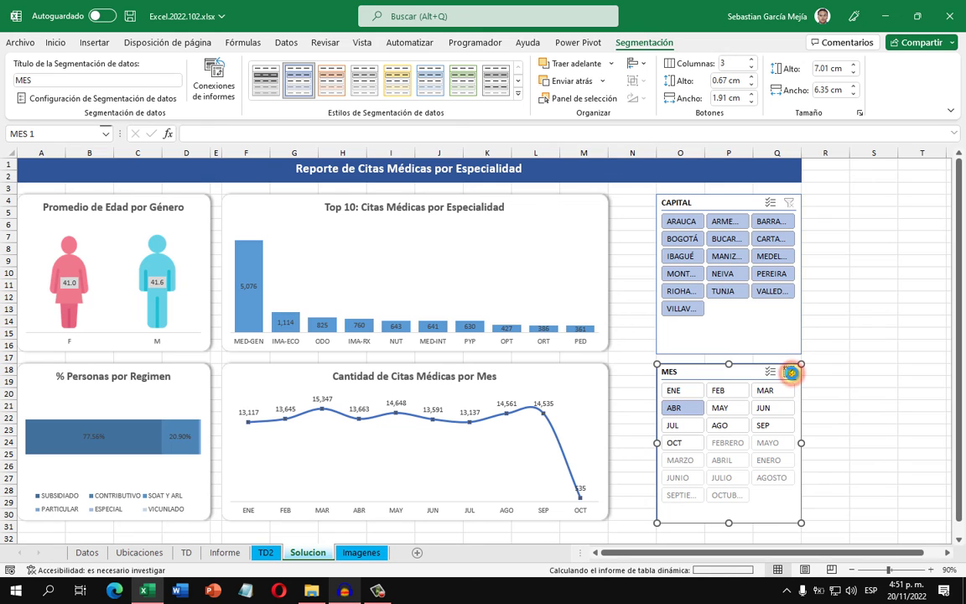
Configure the MES slicer to hide the items that contain no data.
right_click(719, 377)
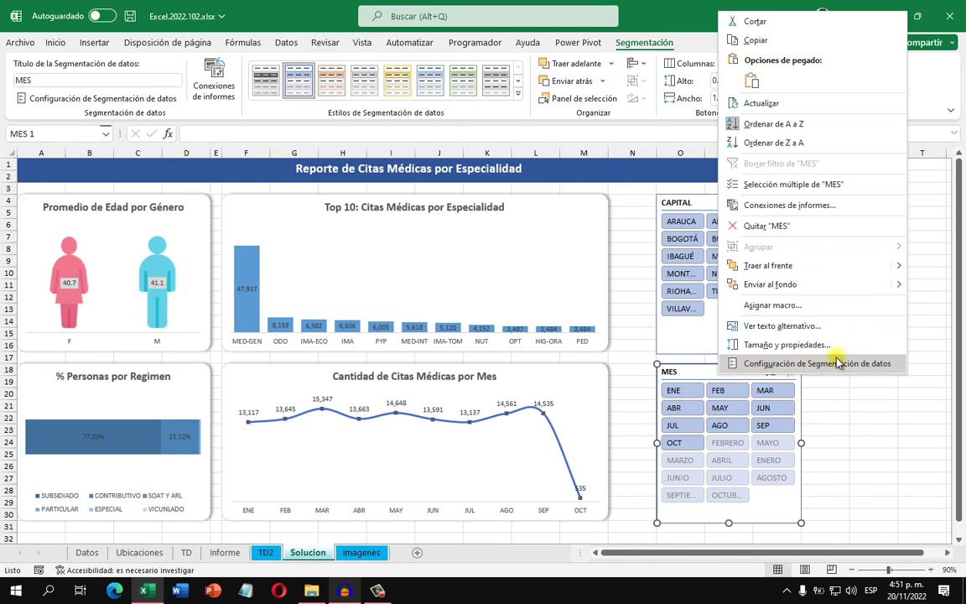
click(884, 366)
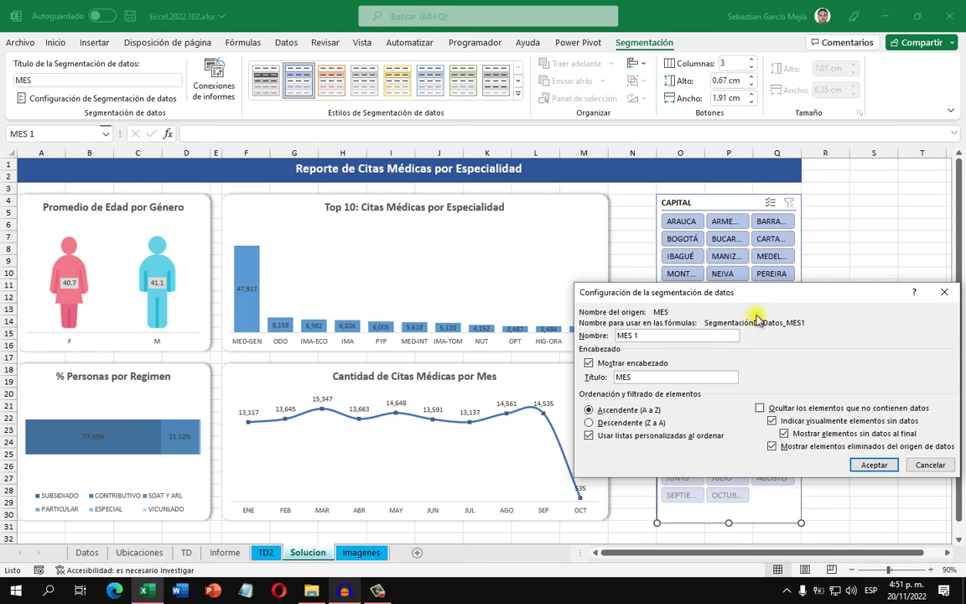
drag(755, 293, 445, 196)
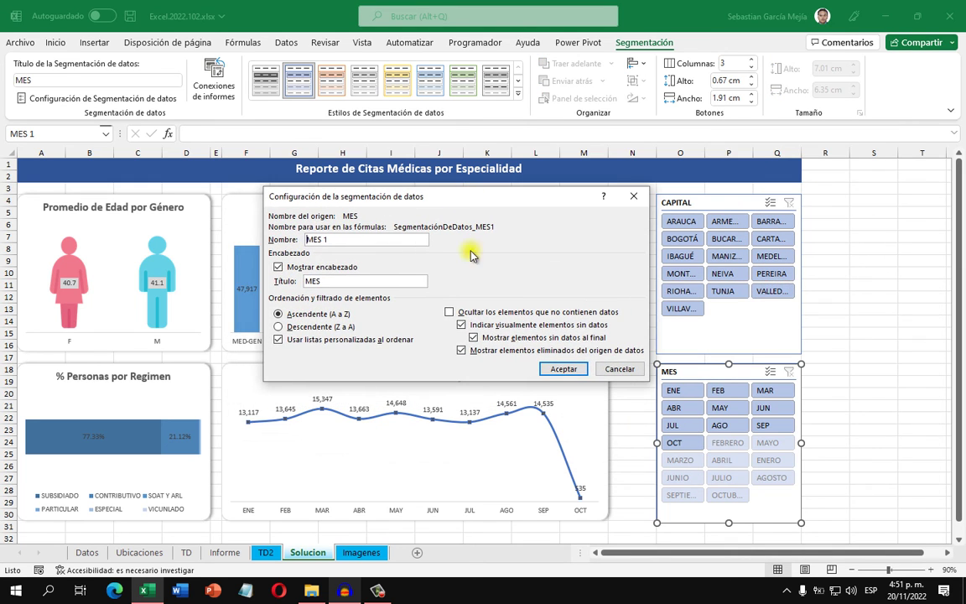
click(477, 312)
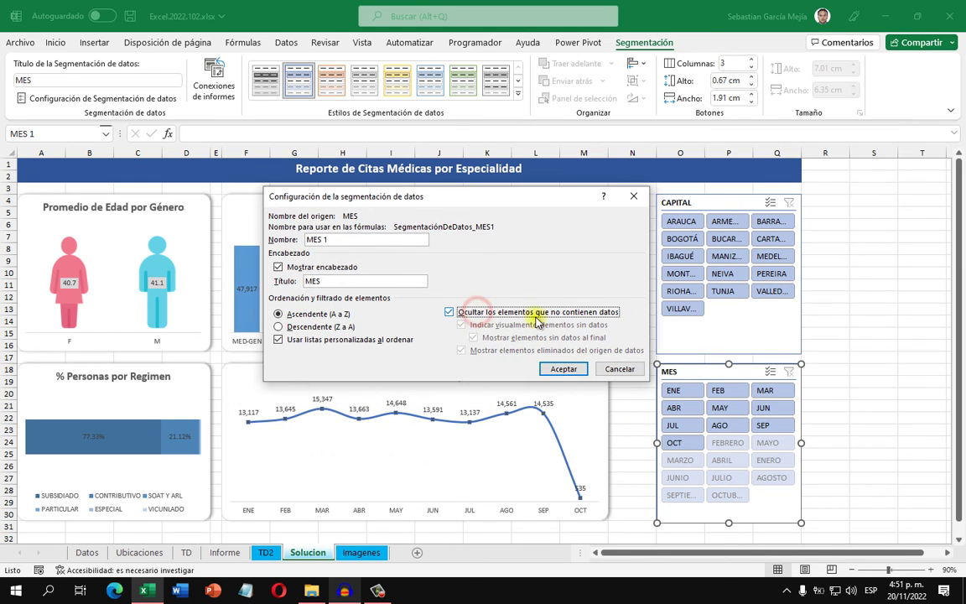
click(566, 369)
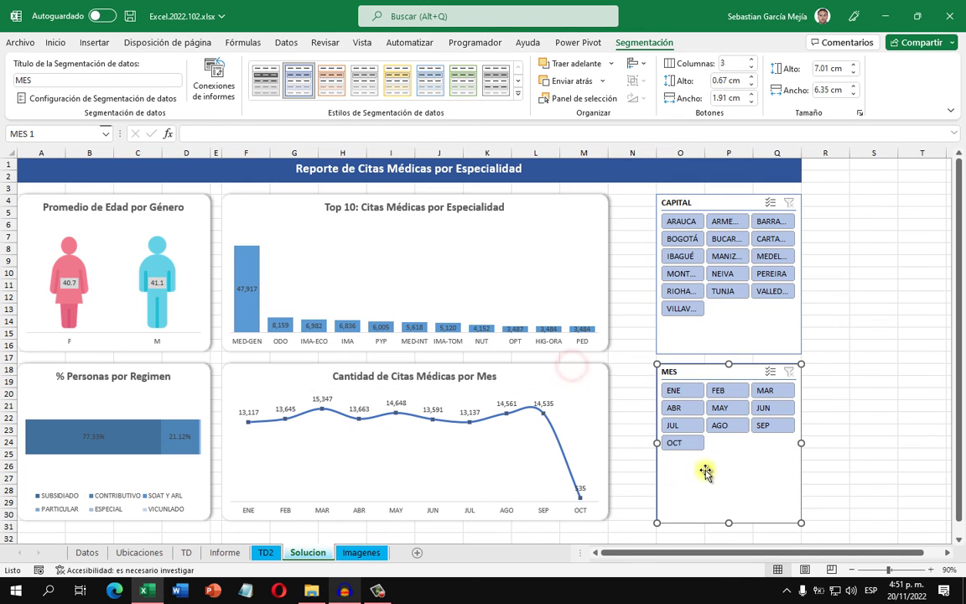
Configure the CAPITAL slicer to hide items without data as well.
click(746, 337)
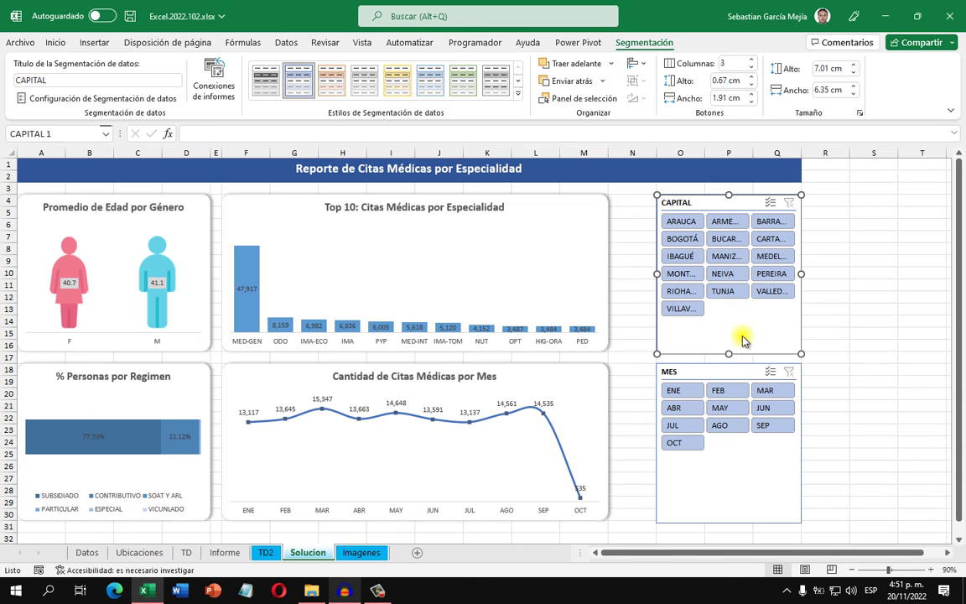
right_click(744, 339)
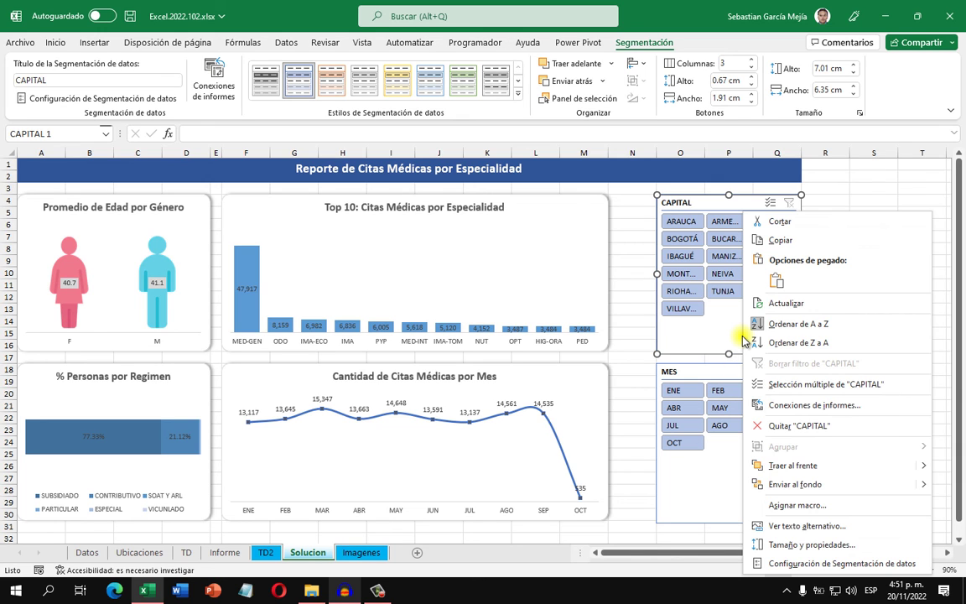
click(793, 563)
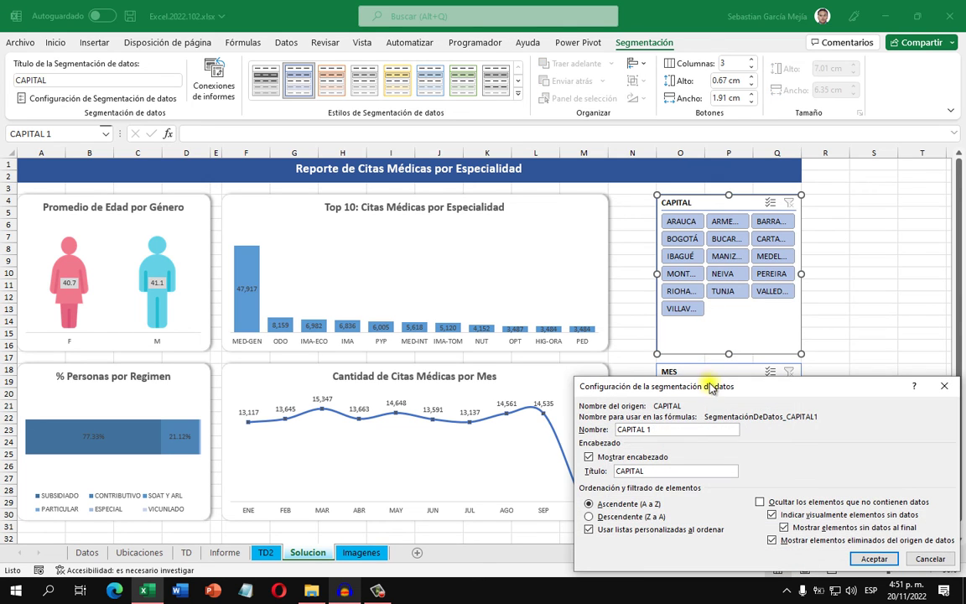
drag(712, 385, 478, 242)
click(541, 361)
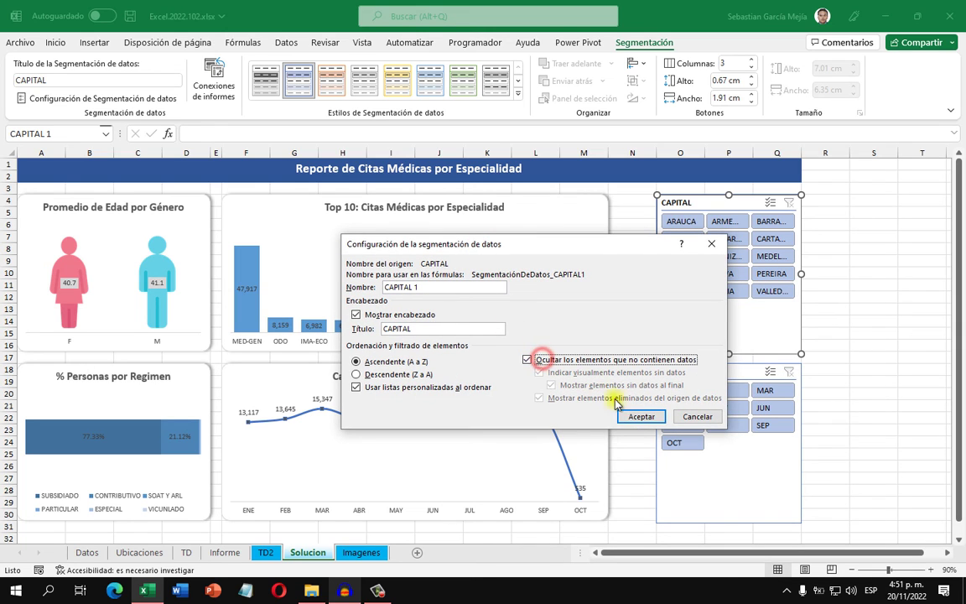
click(641, 416)
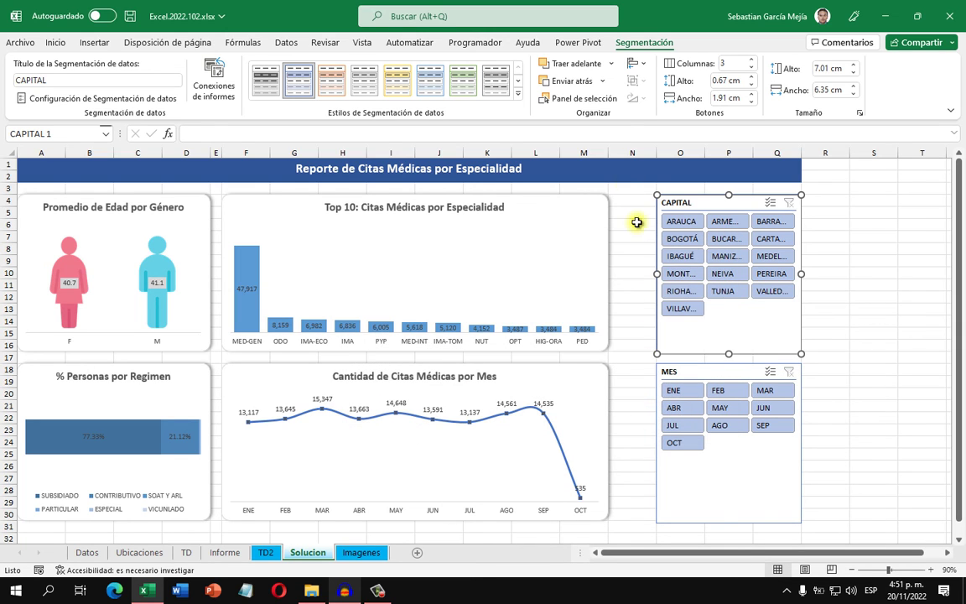
Set the width of column N, between the charts and the slicers, to 2.
click(633, 153)
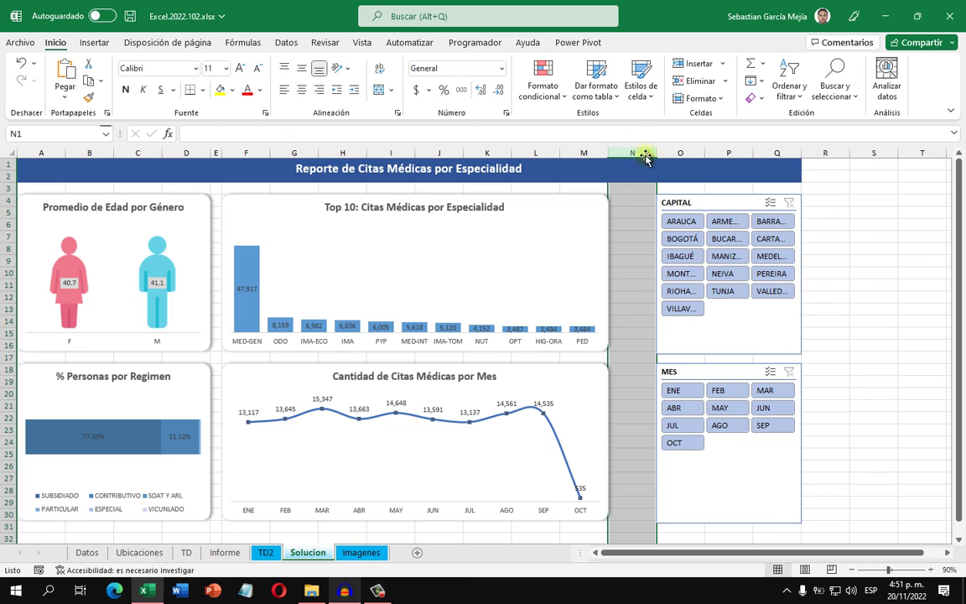
right_click(642, 151)
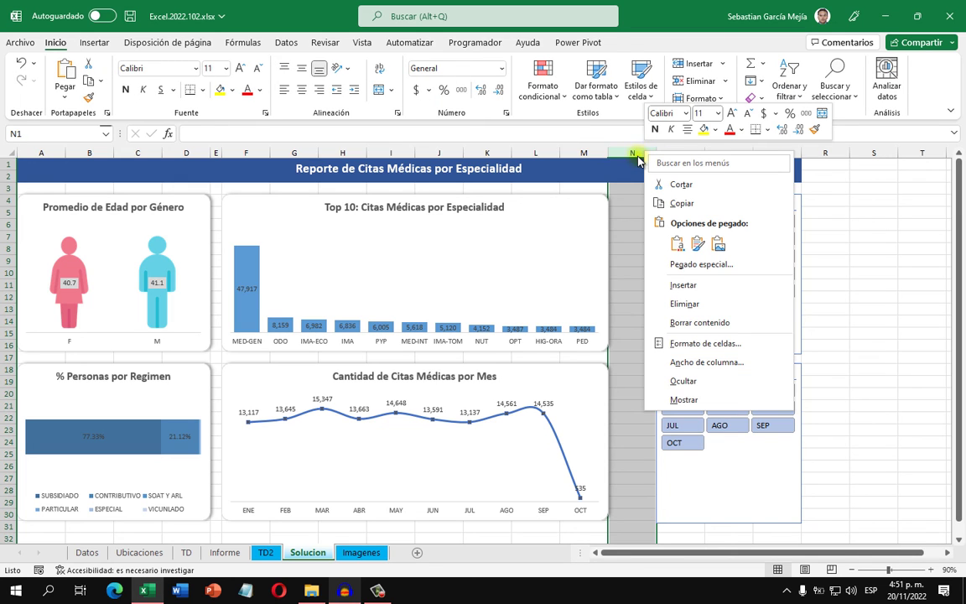
click(709, 362)
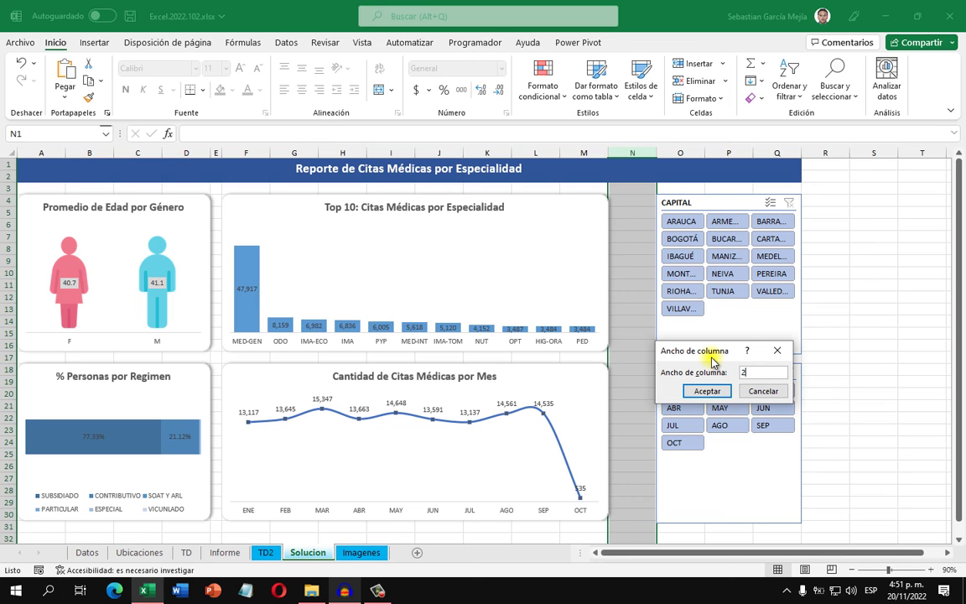
key(Return)
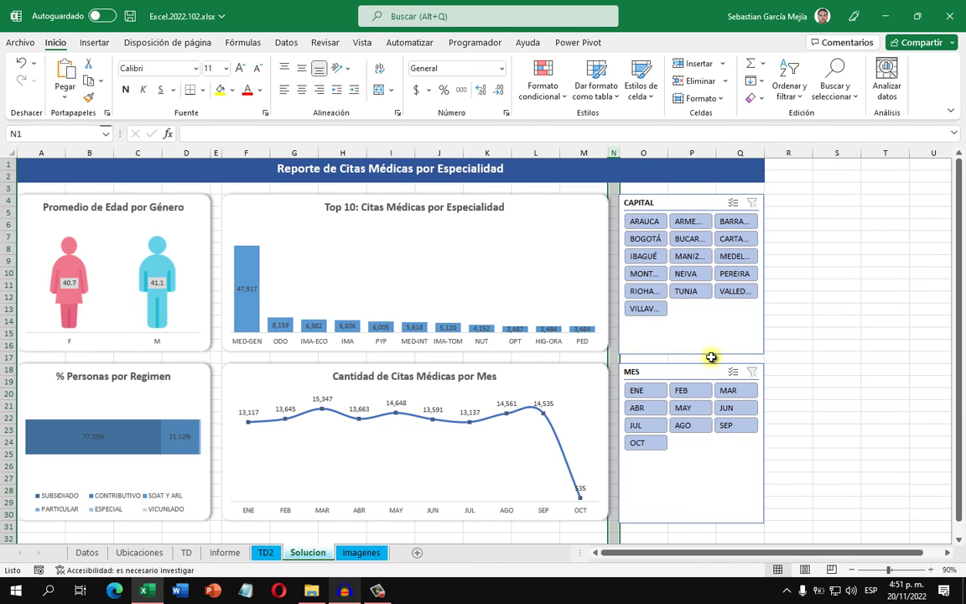
click(835, 249)
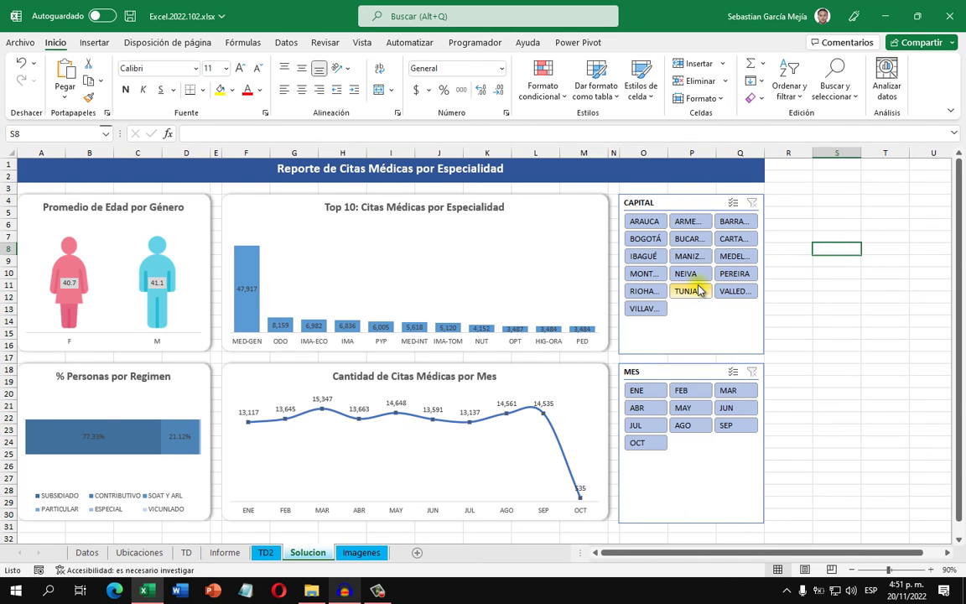
Apply the blue slicer style from the Oscuro group to the CAPITAL slicer.
click(668, 198)
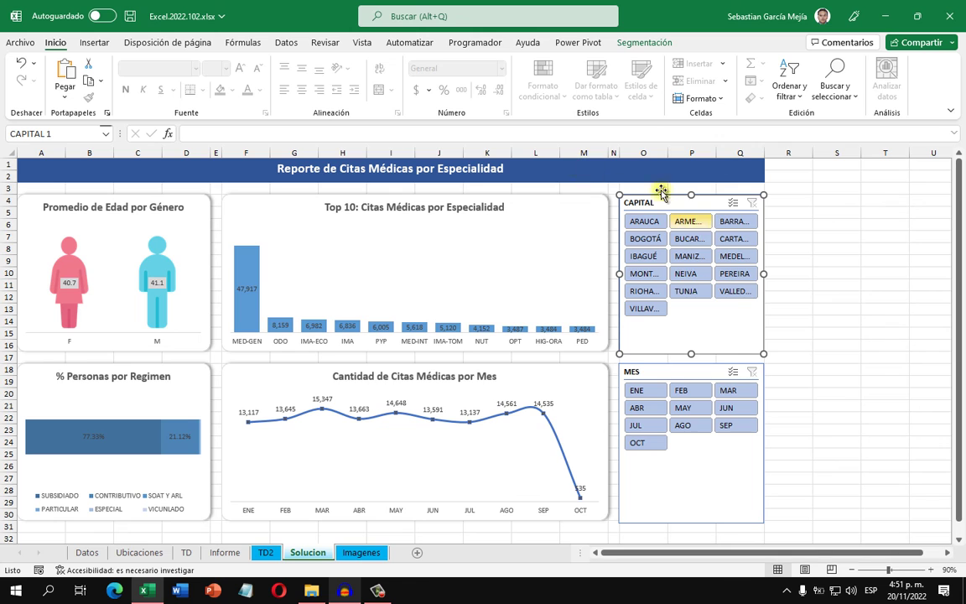
click(639, 43)
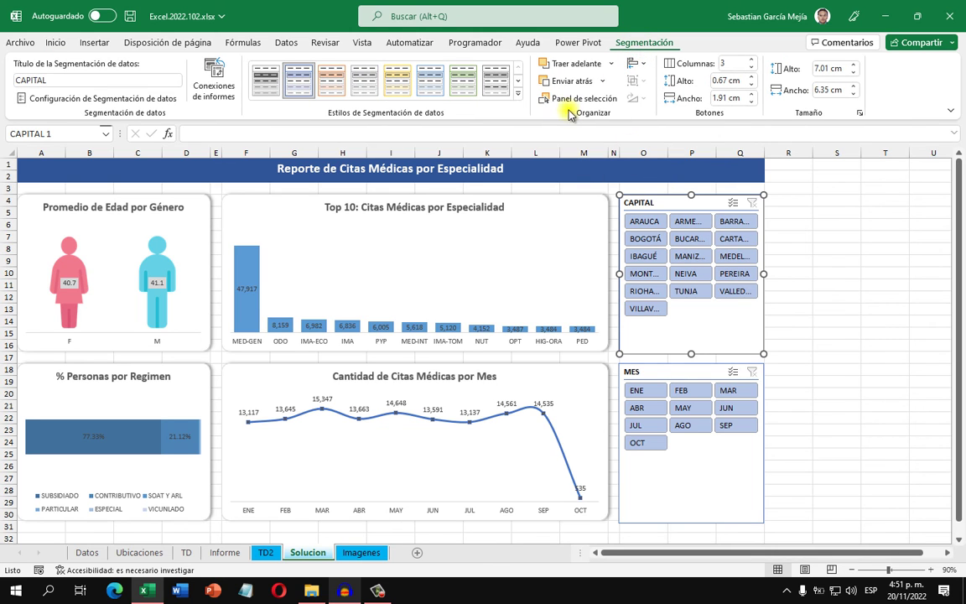
click(518, 97)
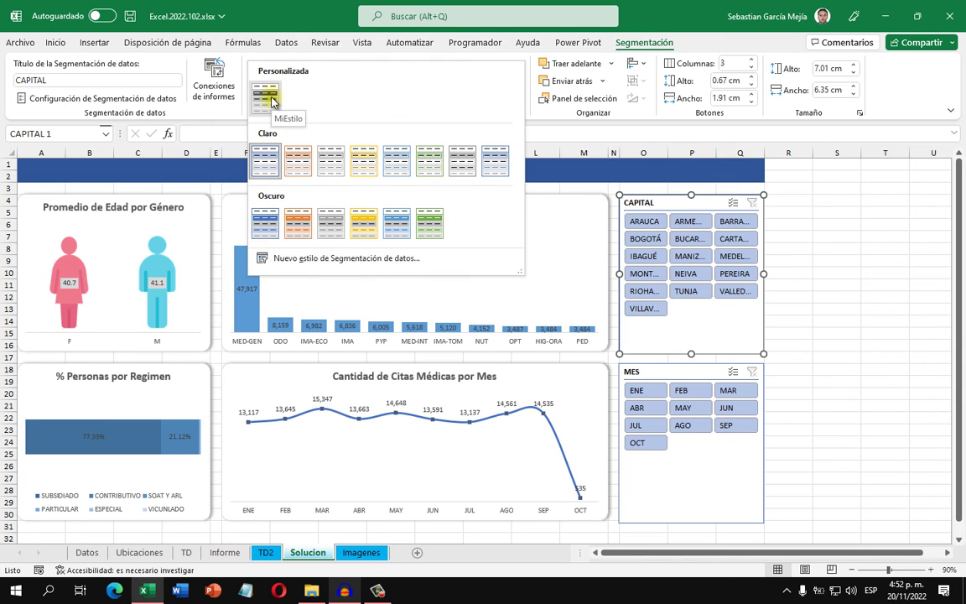
click(271, 224)
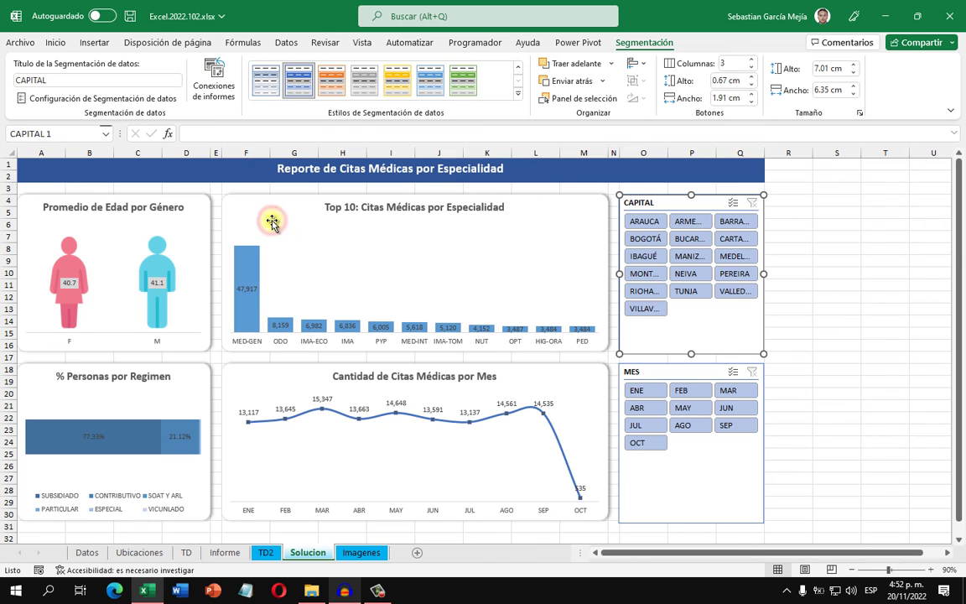
Give the MES slicer the same blue Oscuro style as the CAPITAL slicer.
click(700, 468)
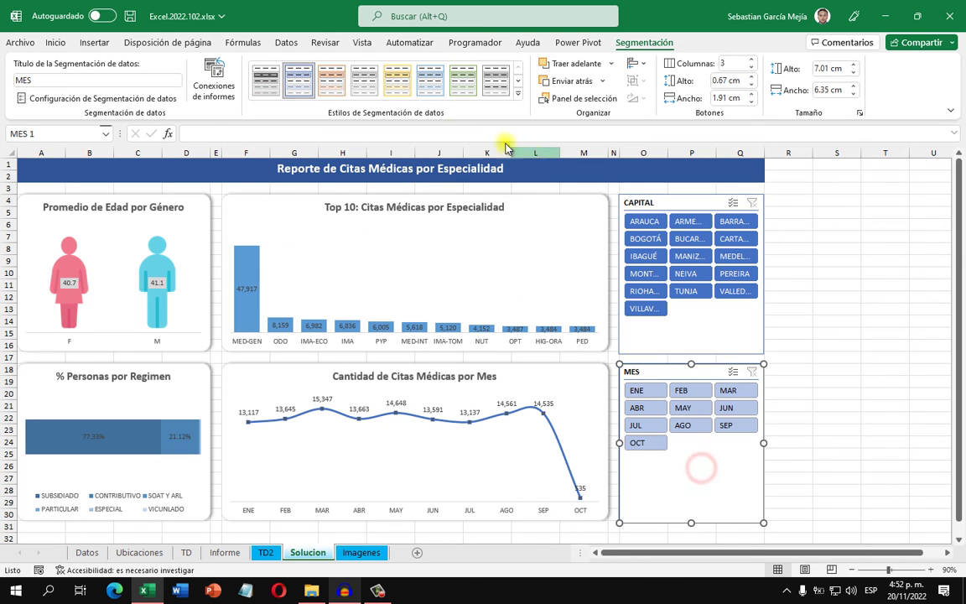
click(518, 92)
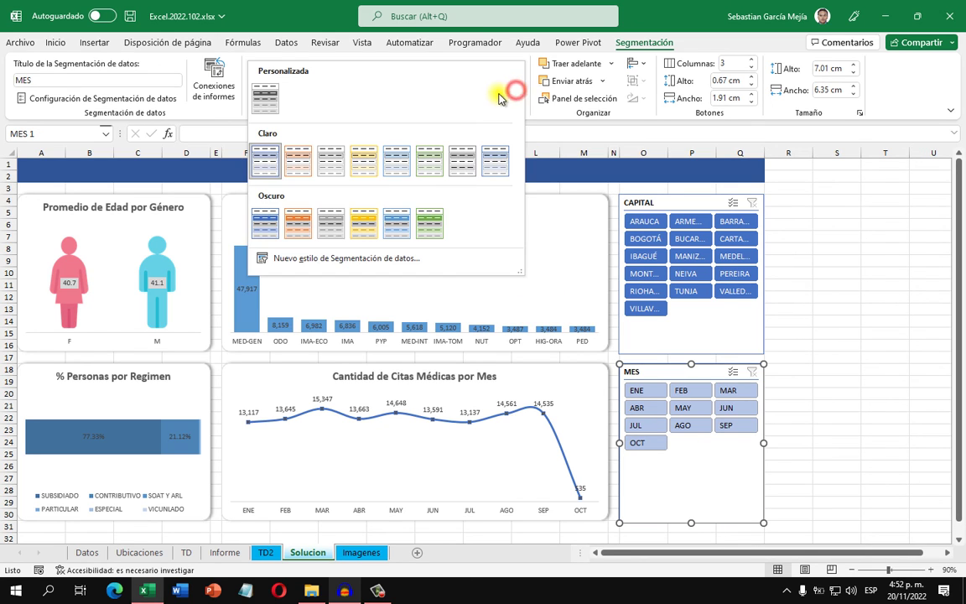
click(270, 223)
click(828, 294)
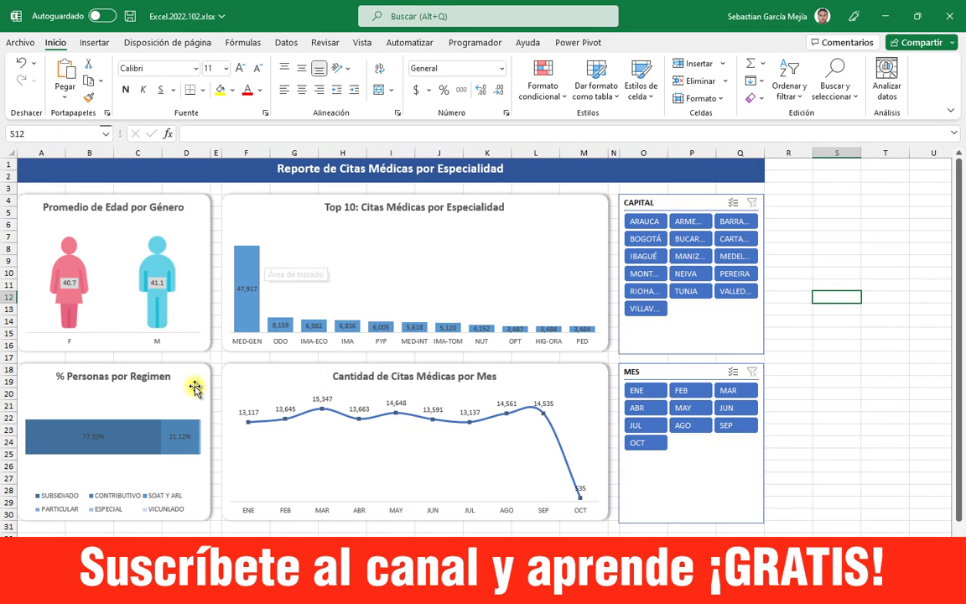
Fill the bars of the Top 10: Citas Médicas por Especialidad chart with Azul, Énfasis 5, Claro 40%.
click(243, 199)
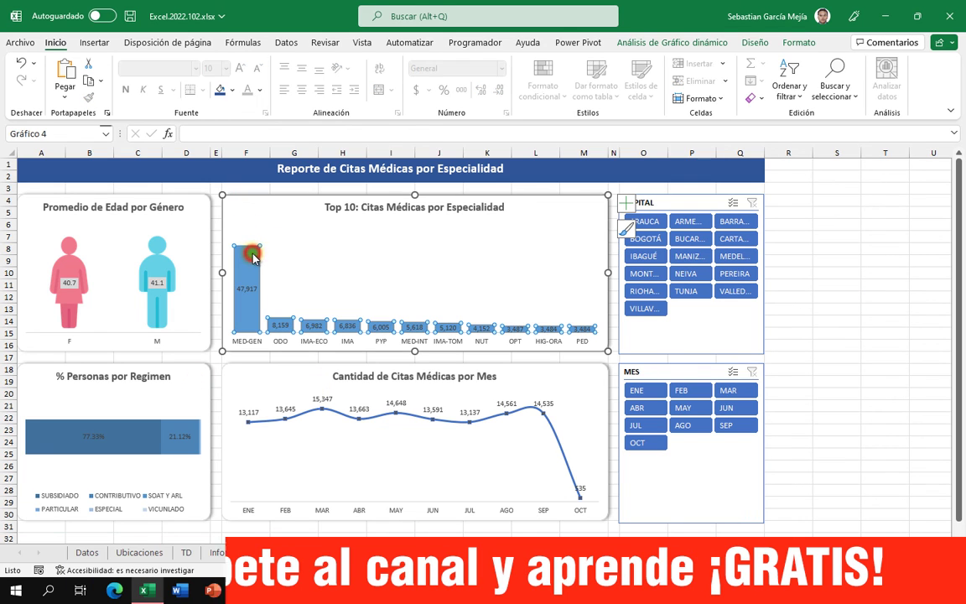
click(250, 251)
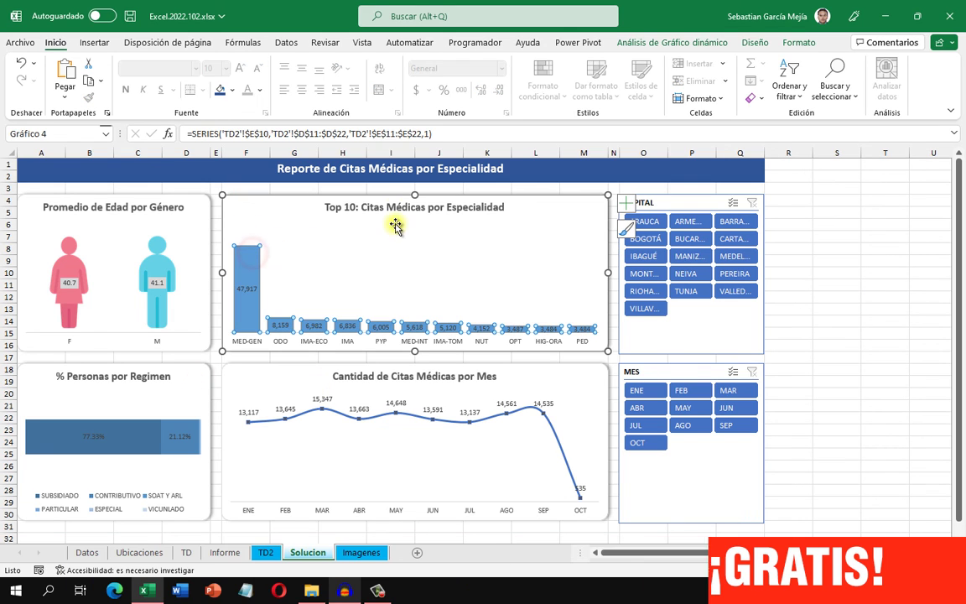
click(233, 91)
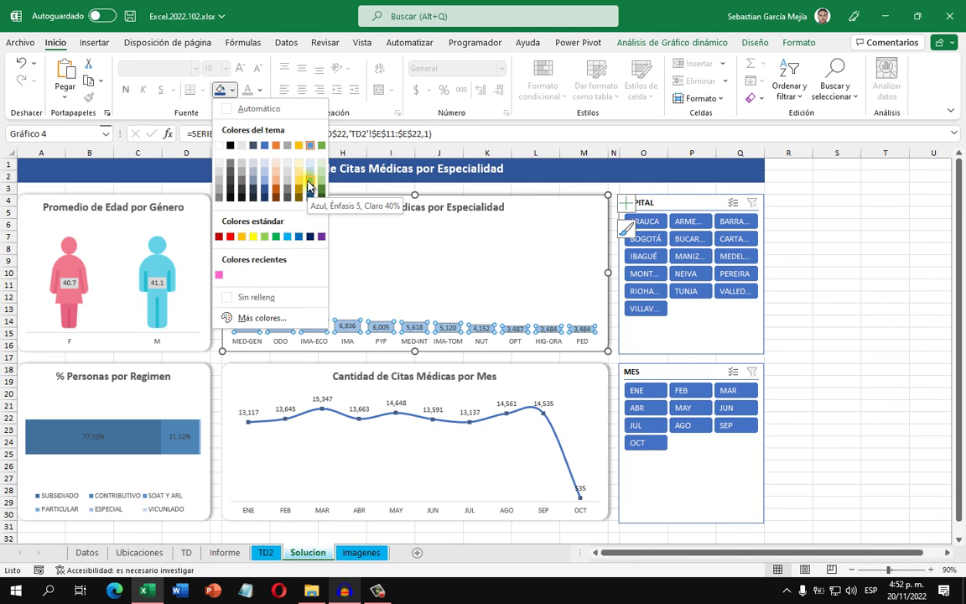
click(308, 184)
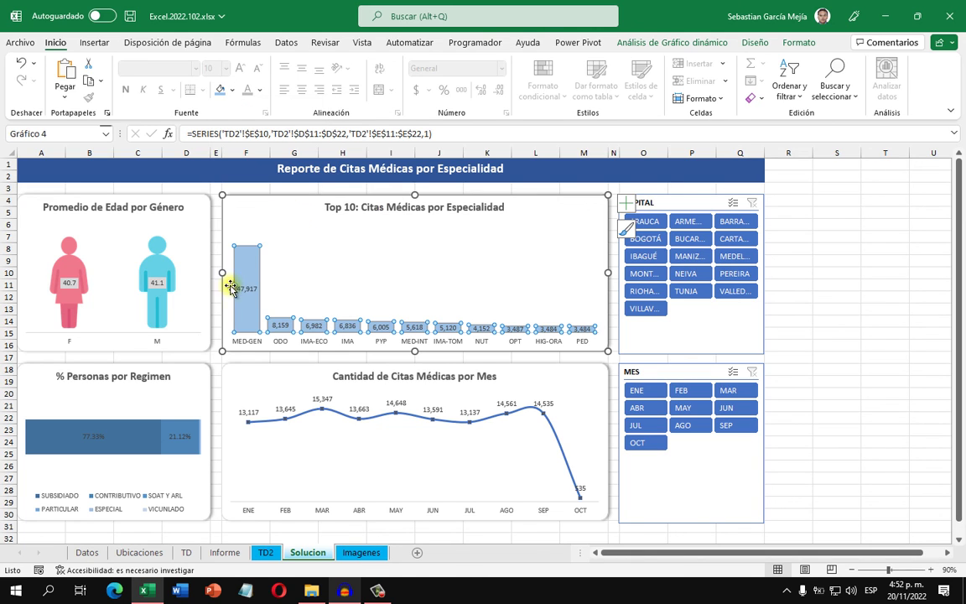
click(190, 382)
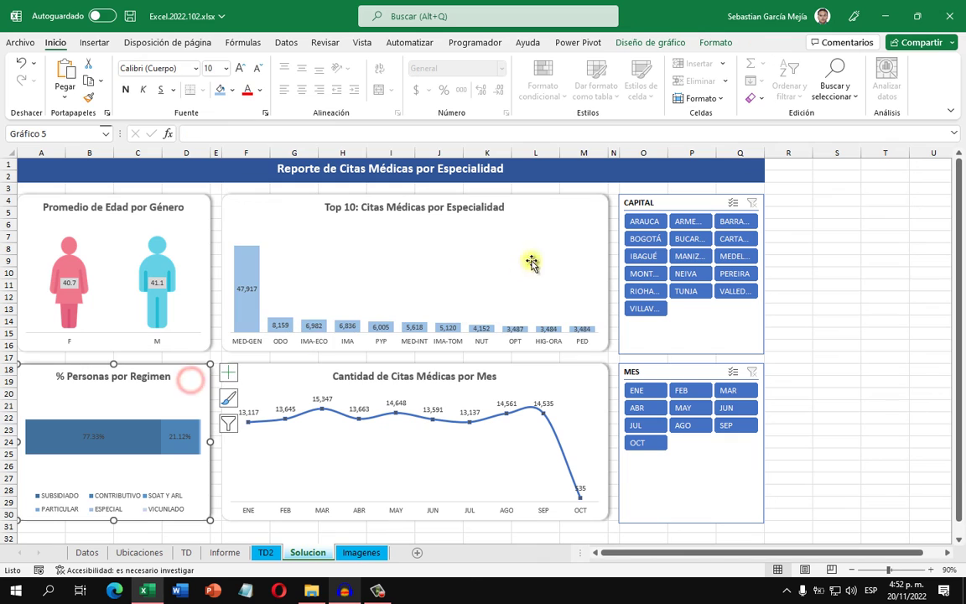
Hide the gridlines on the Solucion sheet.
click(801, 238)
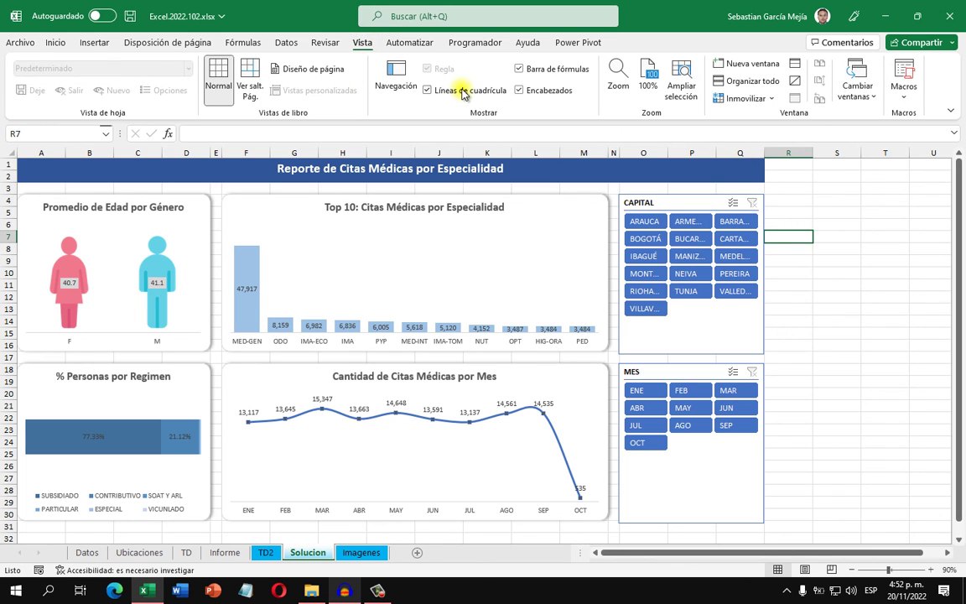
click(427, 90)
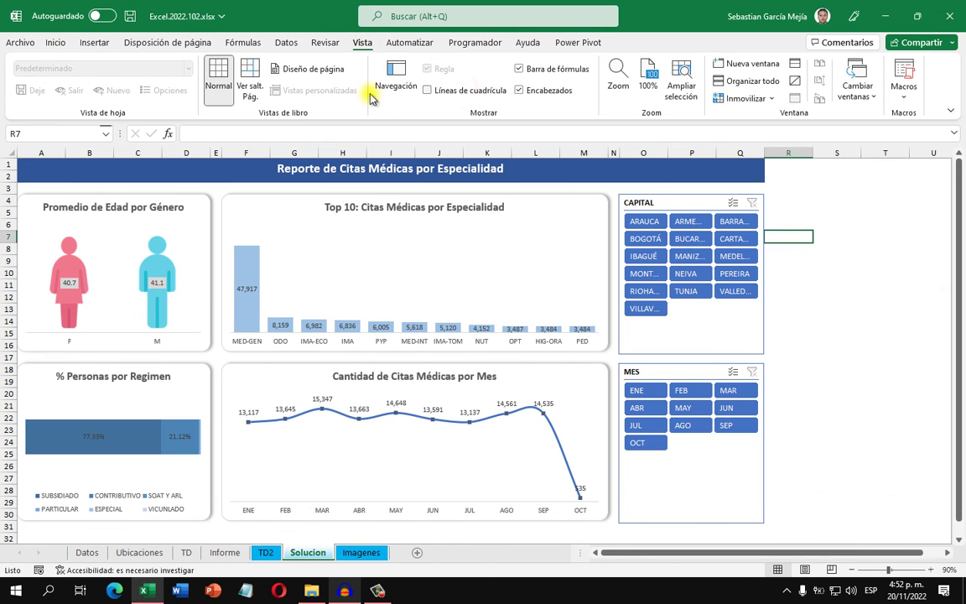
click(56, 42)
click(804, 173)
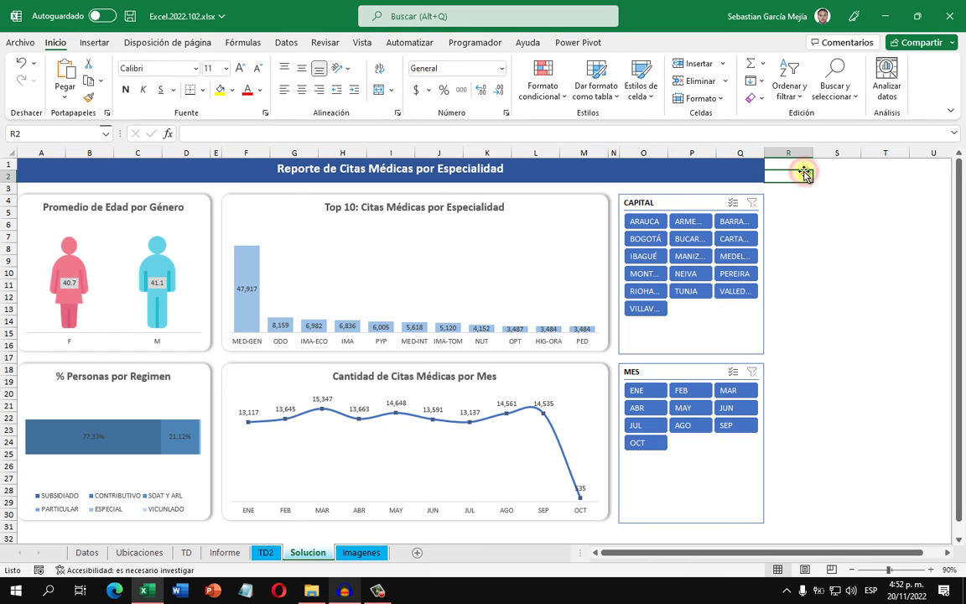